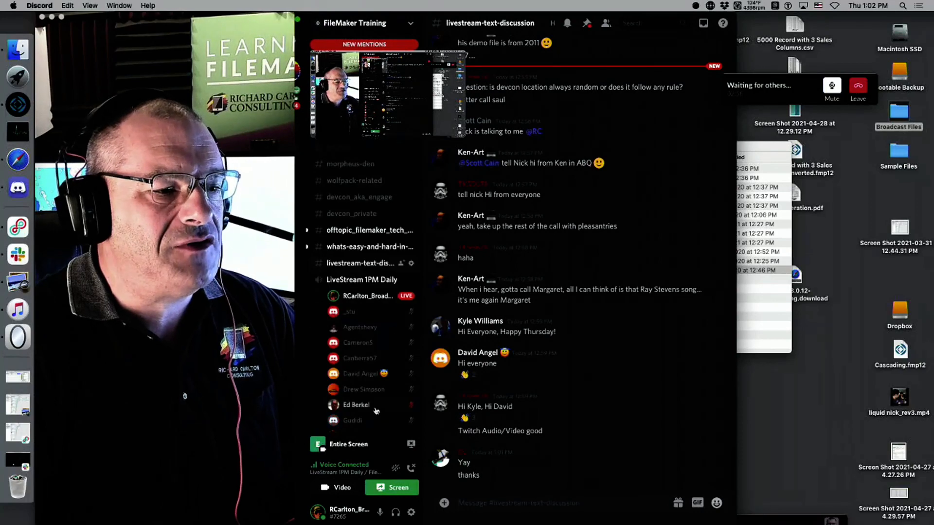
pyautogui.scroll(-1, 377, 411)
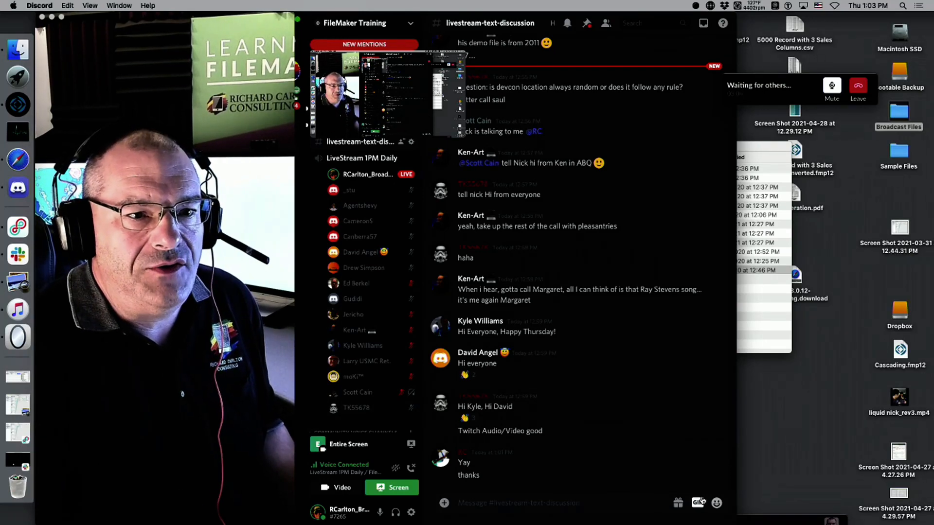
# Scroll Discord's voice list and restore the Slack call window, which reports it couldn't connect.
pyautogui.click(783, 89)
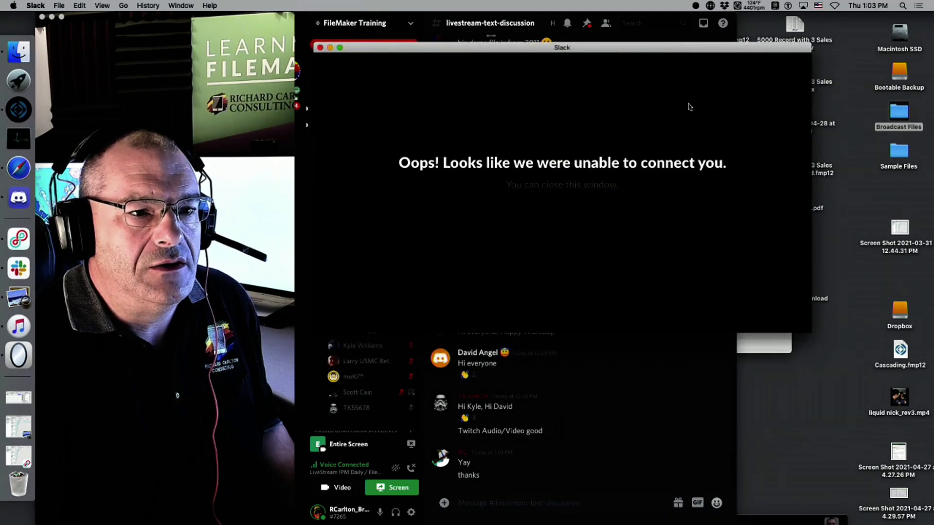
# Dismiss the connection error, move Slack into full view, and start a call in the direct message.
pyautogui.click(320, 48)
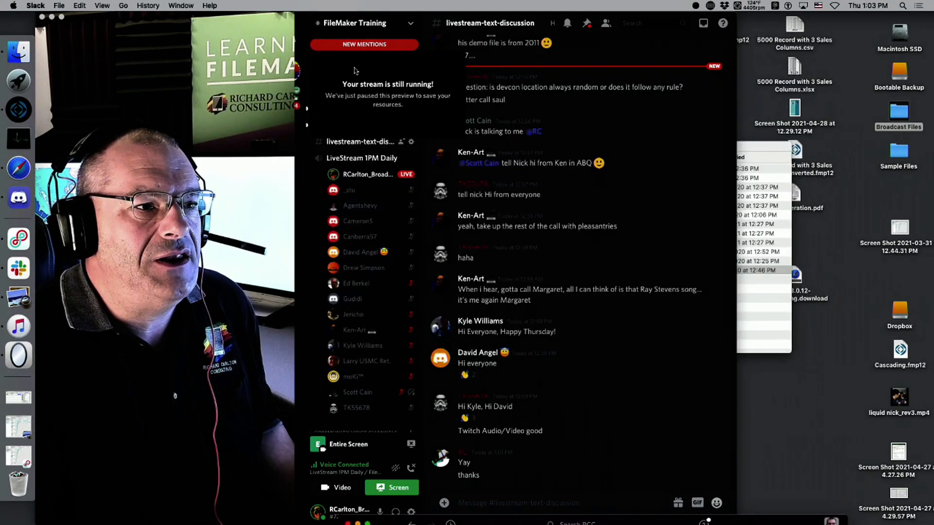
pyautogui.moveTo(770, 524); pyautogui.dragTo(768, 20)
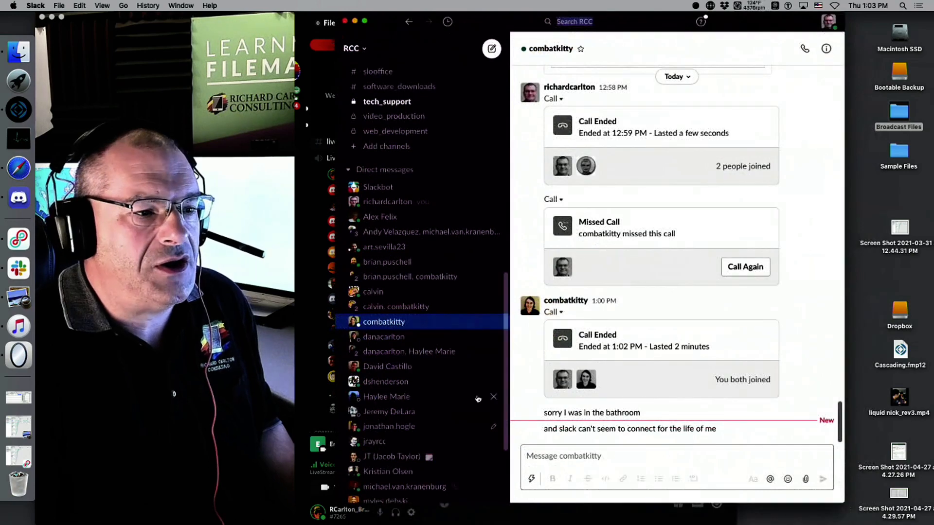
pyautogui.click(401, 328)
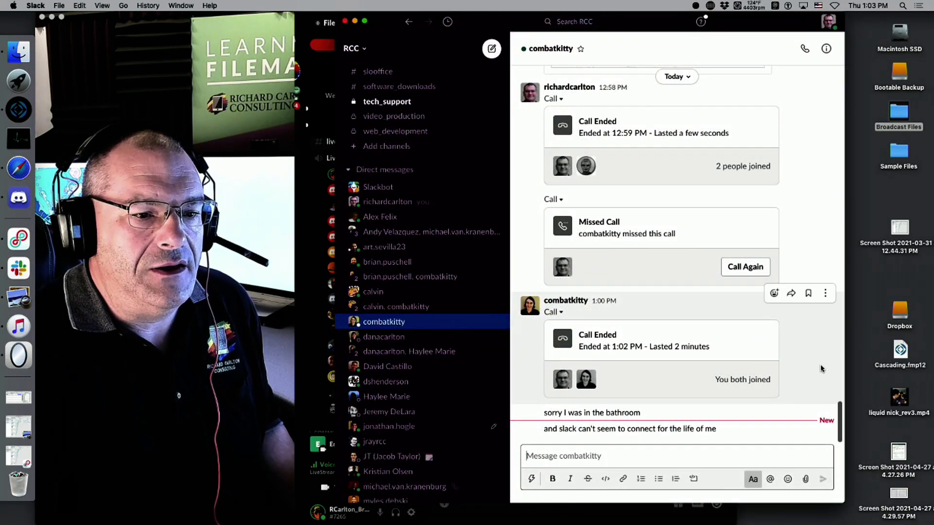
pyautogui.click(804, 48)
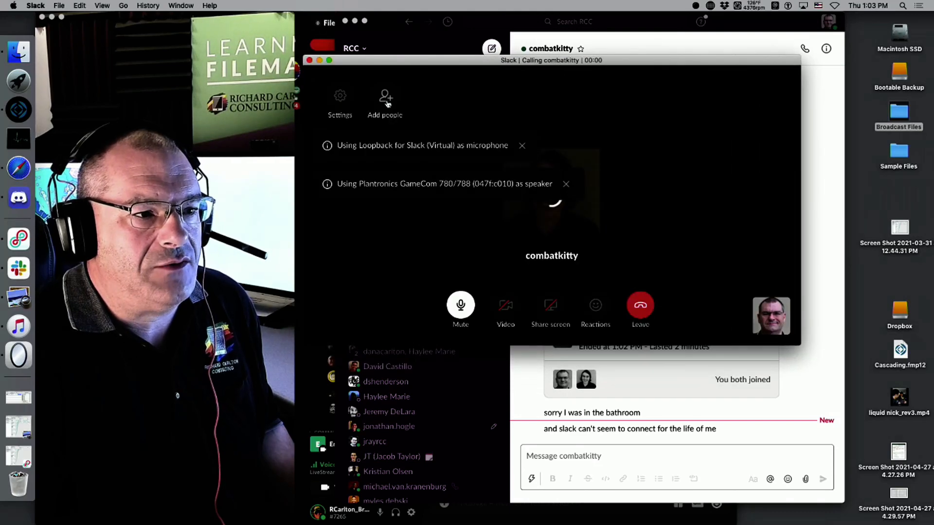
# Invite a second contact to the call, collapse it to a floating bar, and hide Slack.
pyautogui.click(392, 100)
pyautogui.write('nick')
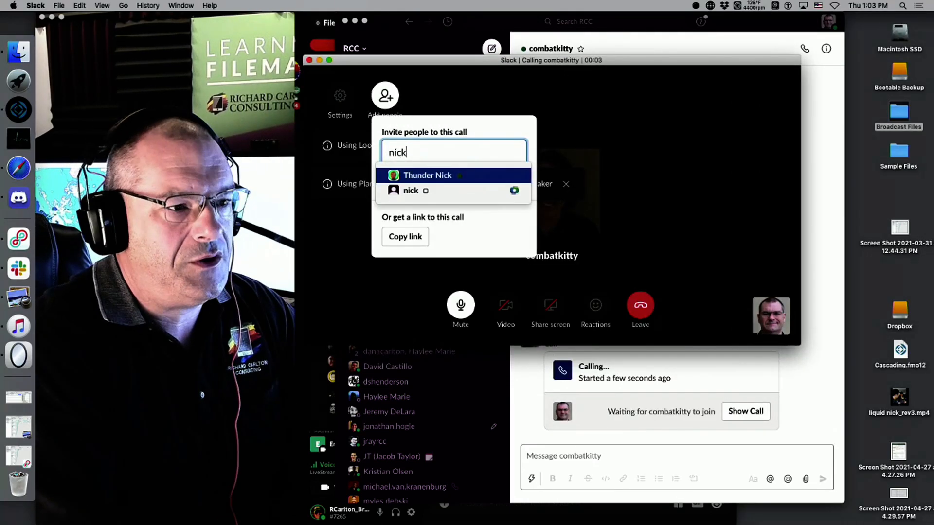
pyautogui.click(416, 184)
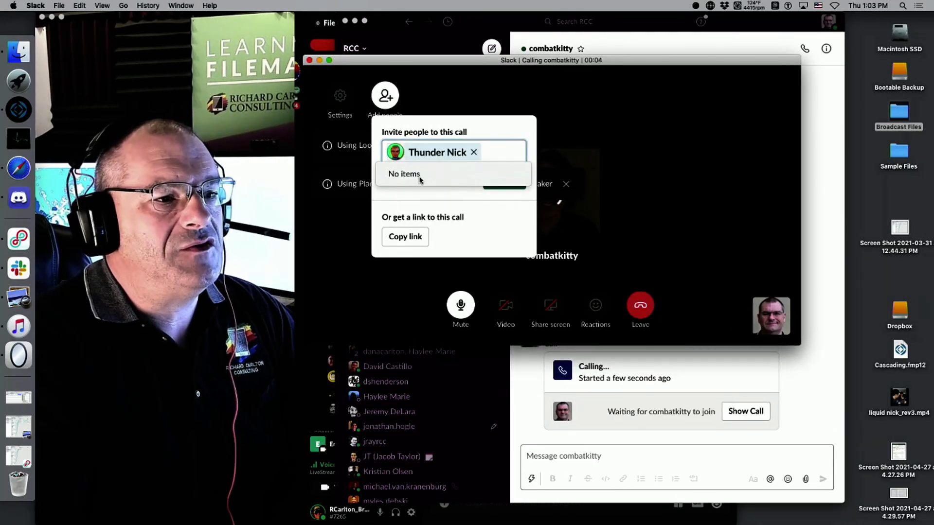
pyautogui.click(515, 197)
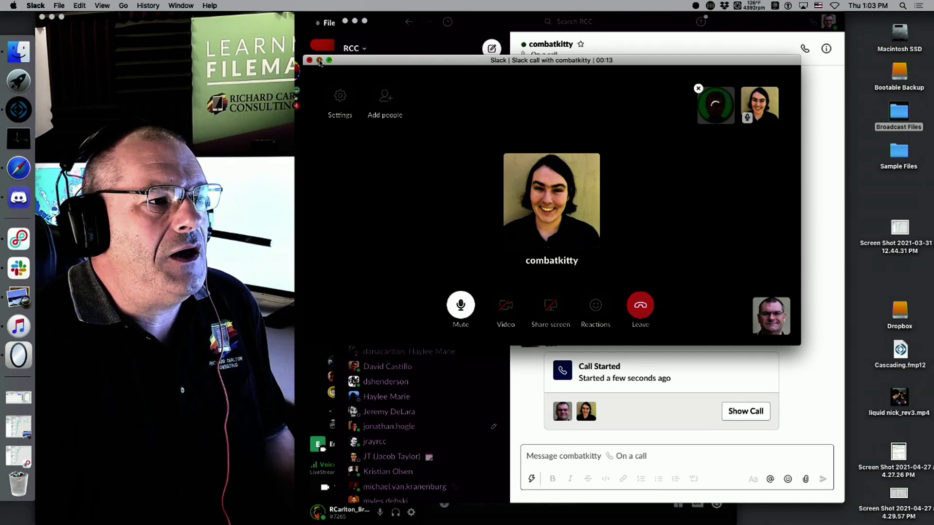
pyautogui.click(319, 60)
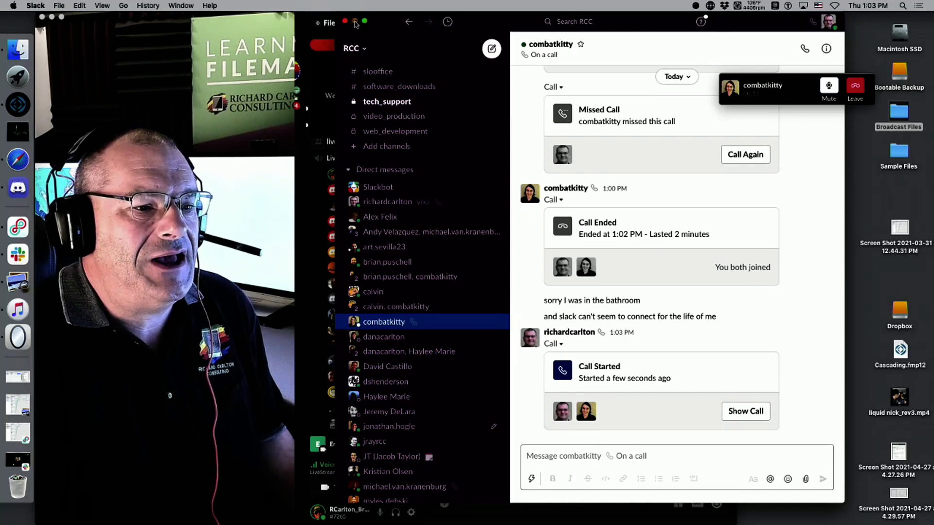
pyautogui.click(355, 22)
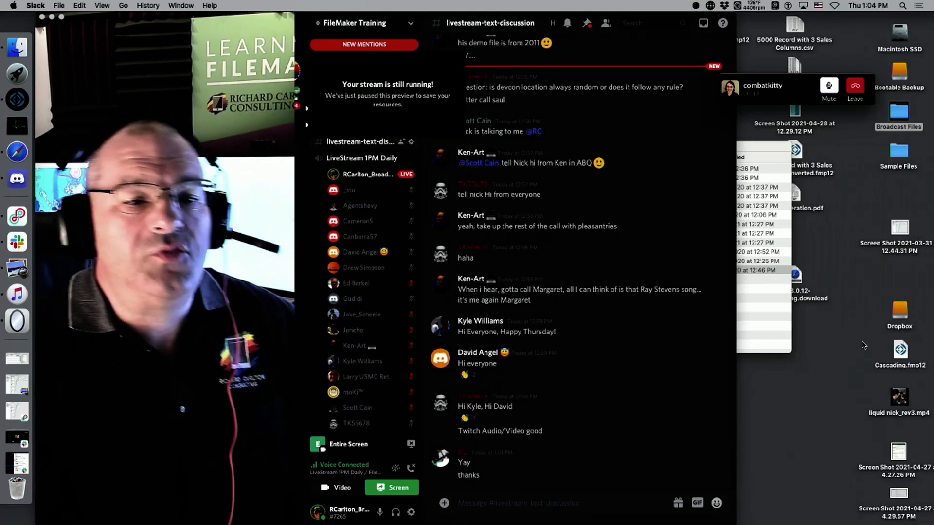
# Close the Finder window and move the VLC download on the desktop to the Trash.
pyautogui.click(777, 301)
pyautogui.press('super+w')
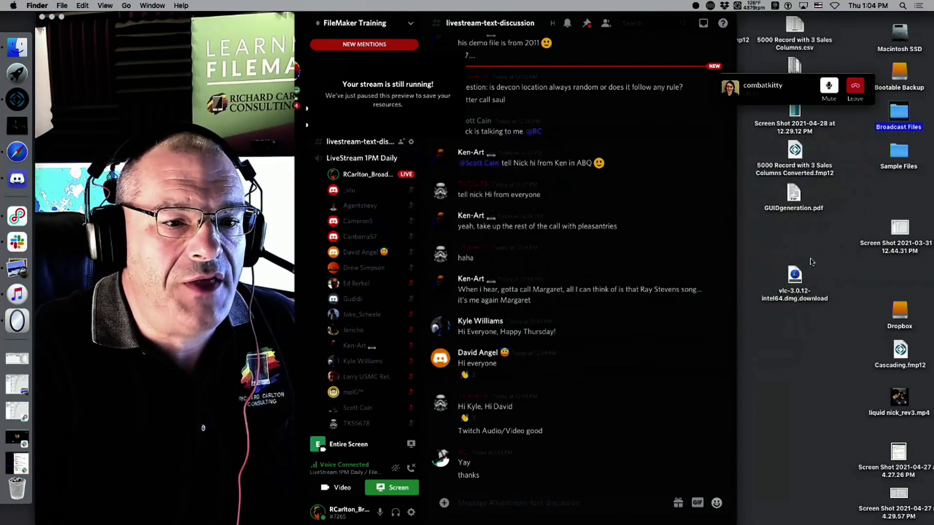
pyautogui.moveTo(831, 244); pyautogui.dragTo(763, 318)
pyautogui.press('super+BackSpace')
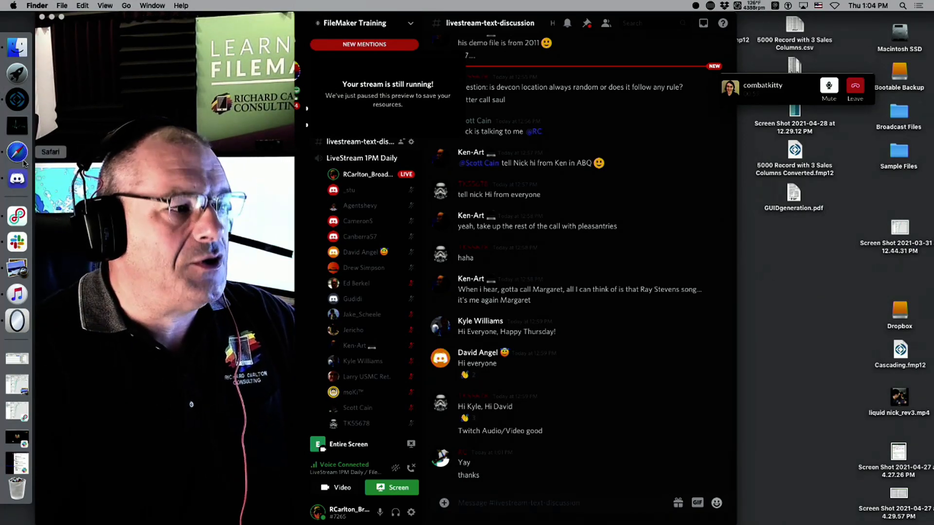
# Load fmtraining.tv in a new Safari window and show the Live Training broadcast schedule.
pyautogui.click(37, 158)
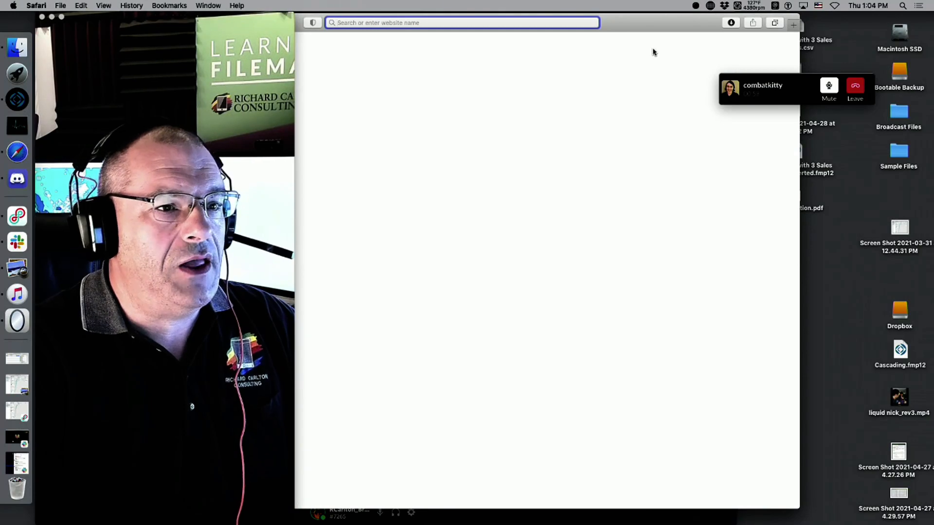
pyautogui.moveTo(657, 16); pyautogui.dragTo(747, 13)
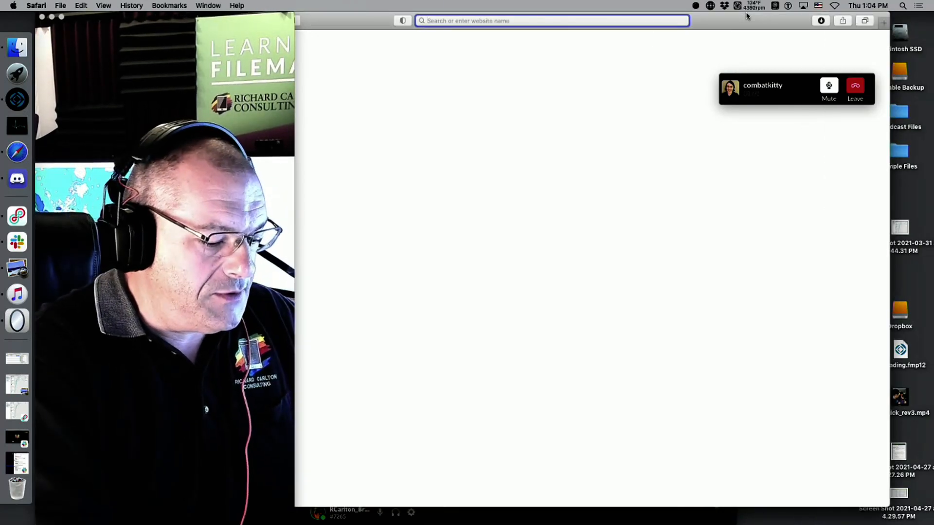
pyautogui.write('fmtraining.t')
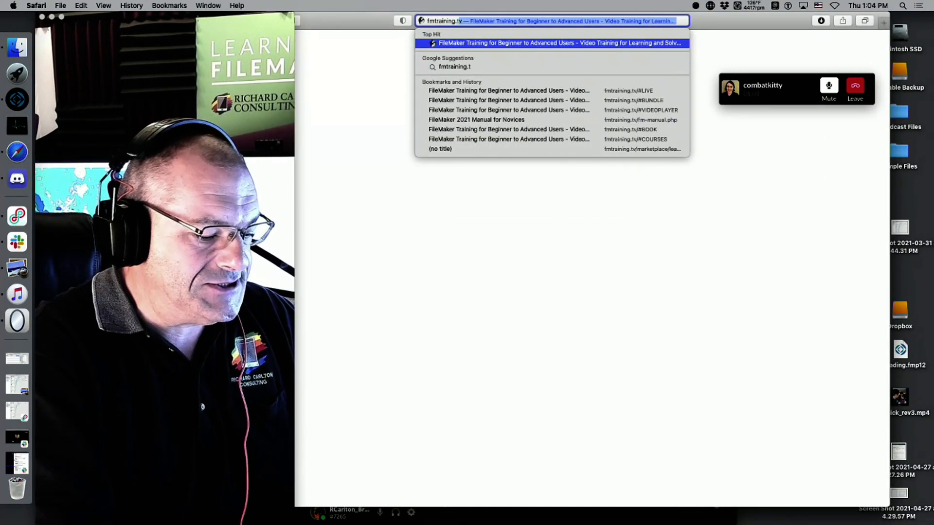
pyautogui.press('Return')
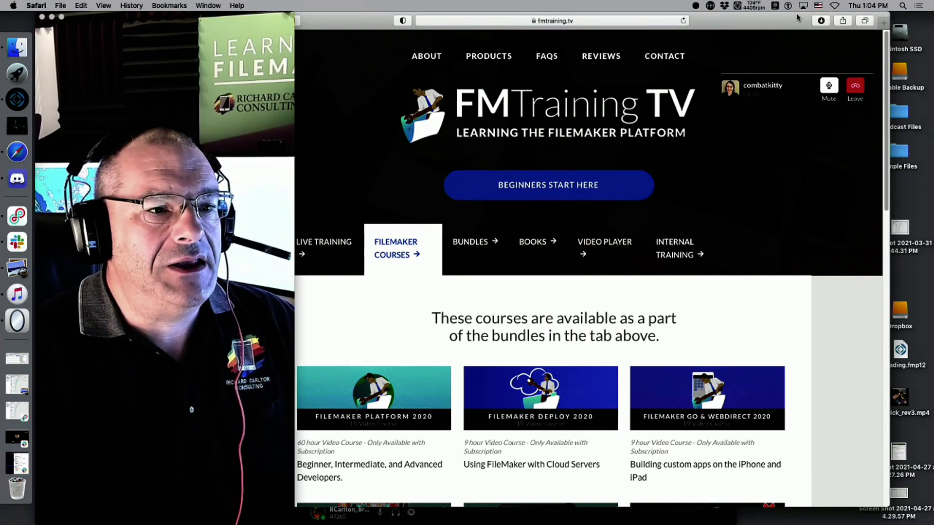
pyautogui.moveTo(775, 21); pyautogui.dragTo(856, 14)
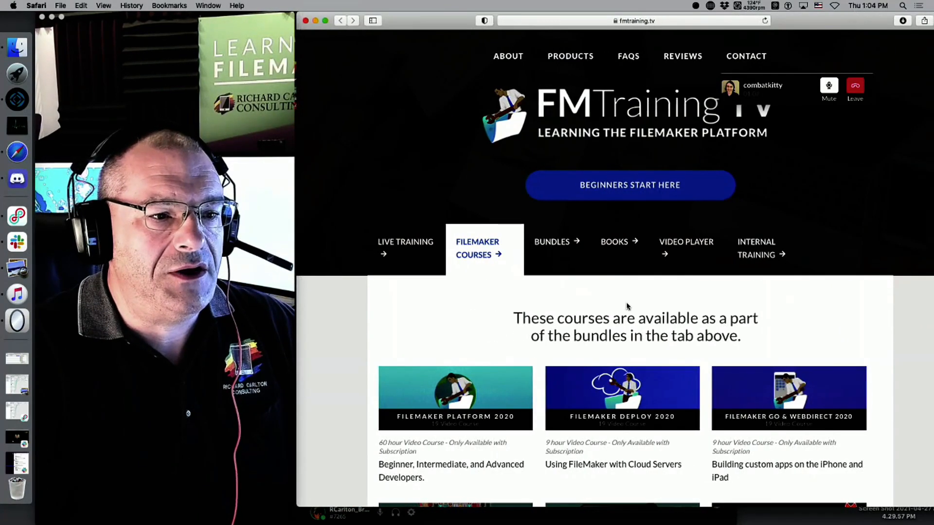
pyautogui.click(406, 243)
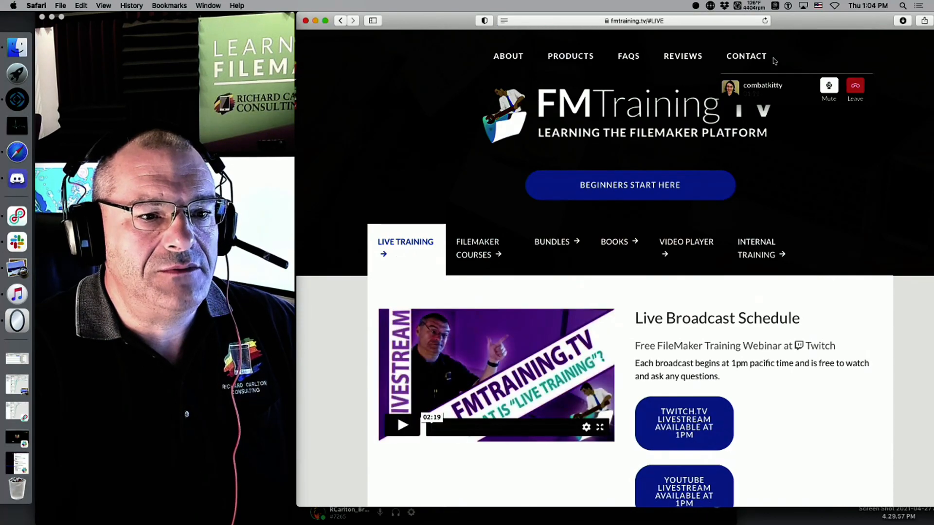
pyautogui.scroll(-5, 606, 323)
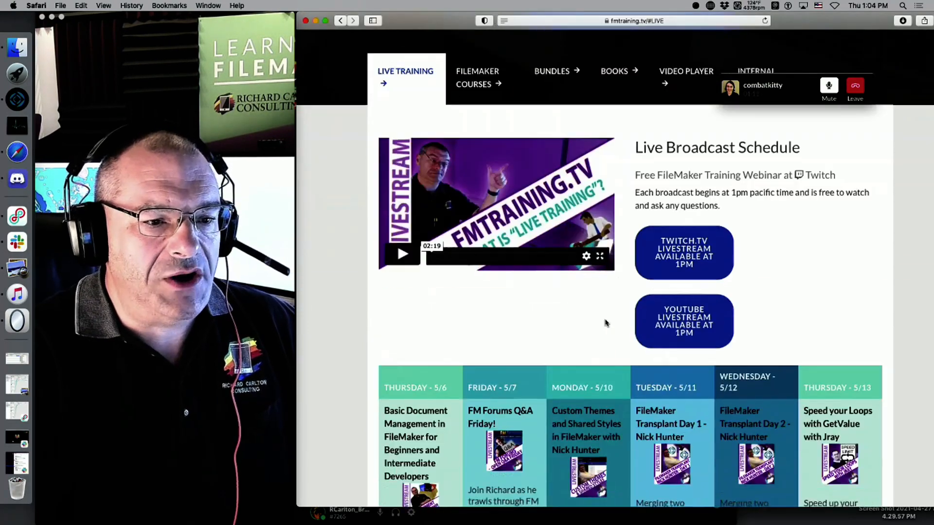
pyautogui.scroll(-5, 605, 323)
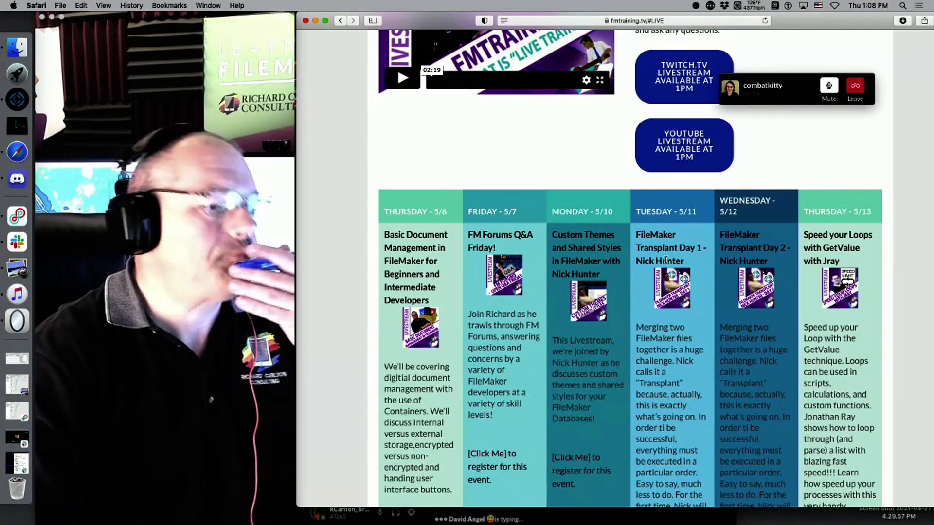
# Minimize Safari, move the Discord window to the screen bottom, and bring Safari back.
pyautogui.click(316, 21)
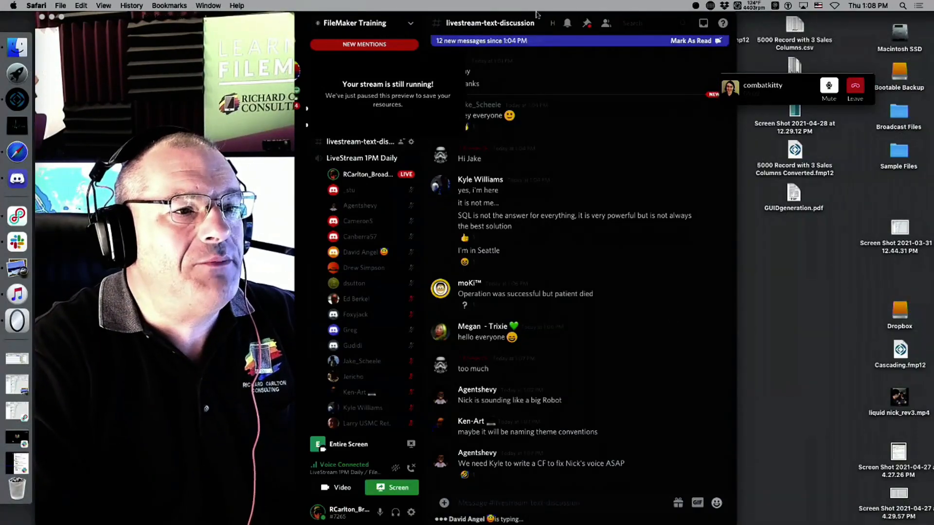
pyautogui.moveTo(555, 23); pyautogui.dragTo(671, 522)
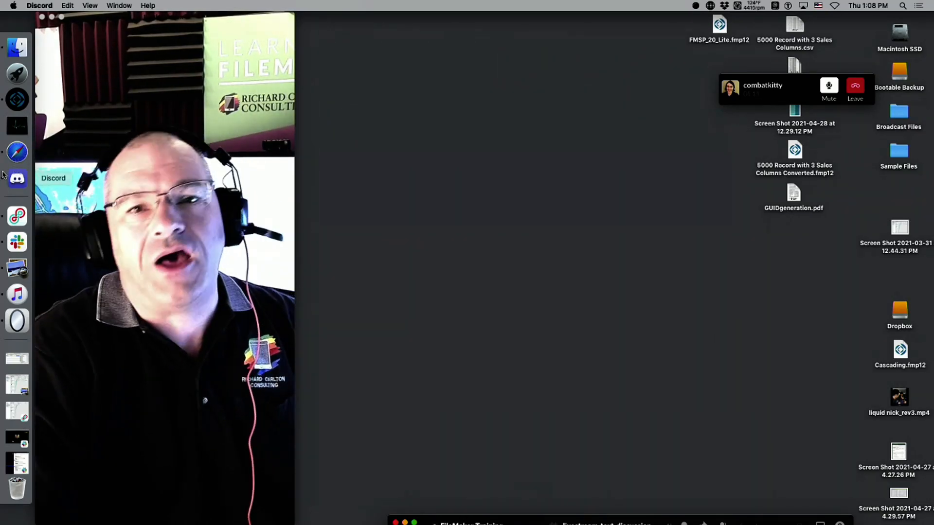
pyautogui.click(15, 160)
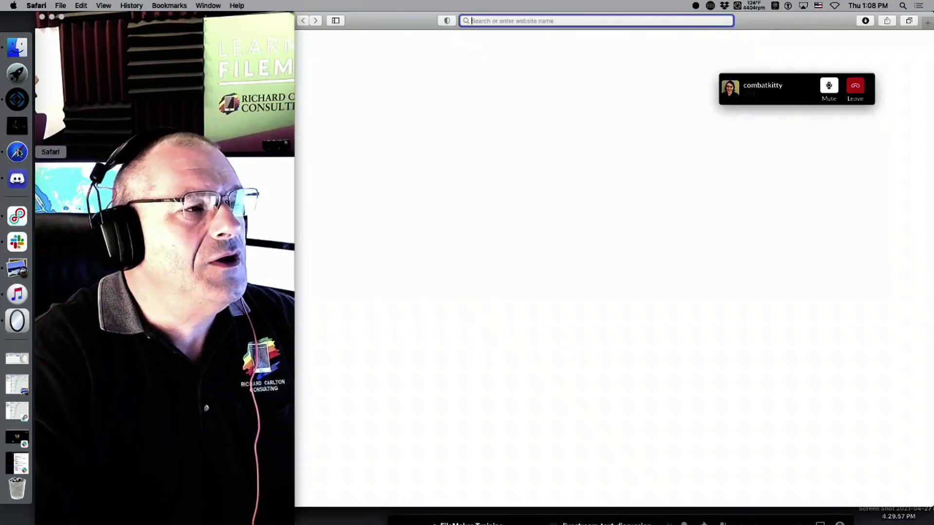
# Close the blank browser window, launch FileMaker Pro, and create a new Blank file via File > Create New.
pyautogui.press('super+w')
pyautogui.click(14, 99)
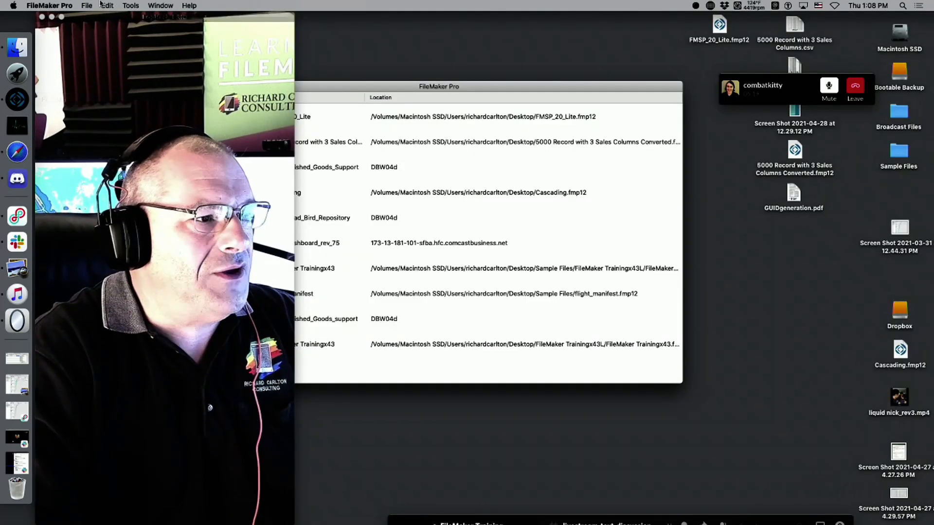
pyautogui.moveTo(380, 90); pyautogui.dragTo(523, 123)
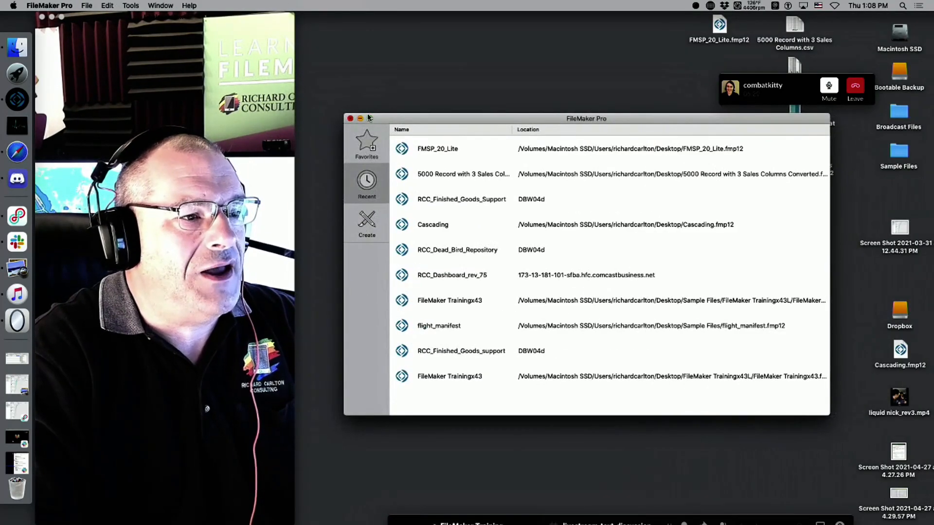
pyautogui.click(87, 5)
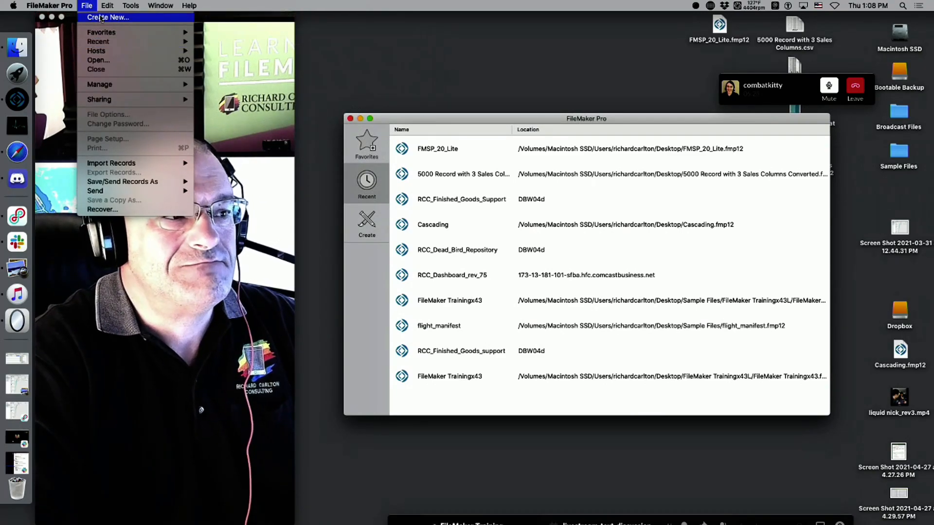
pyautogui.click(102, 17)
pyautogui.doubleClick(531, 244)
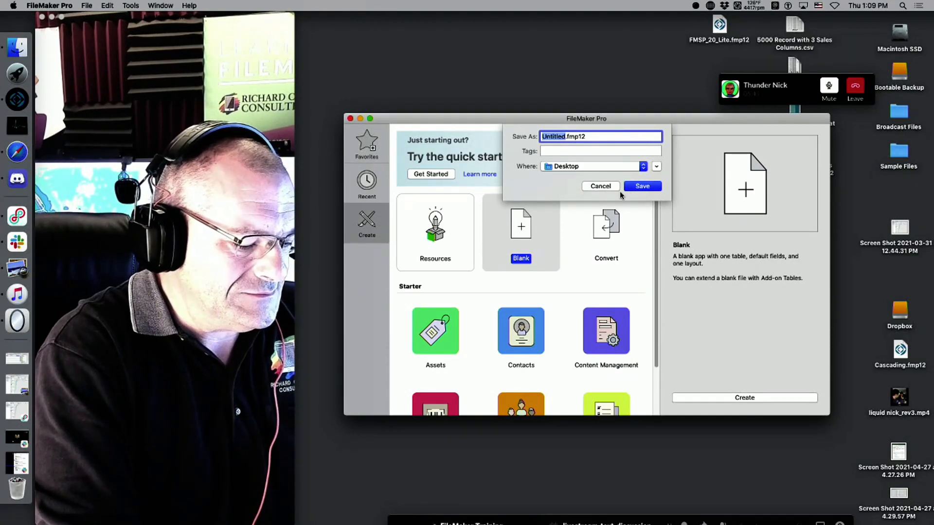
pyautogui.write('Test')
pyautogui.press('Return')
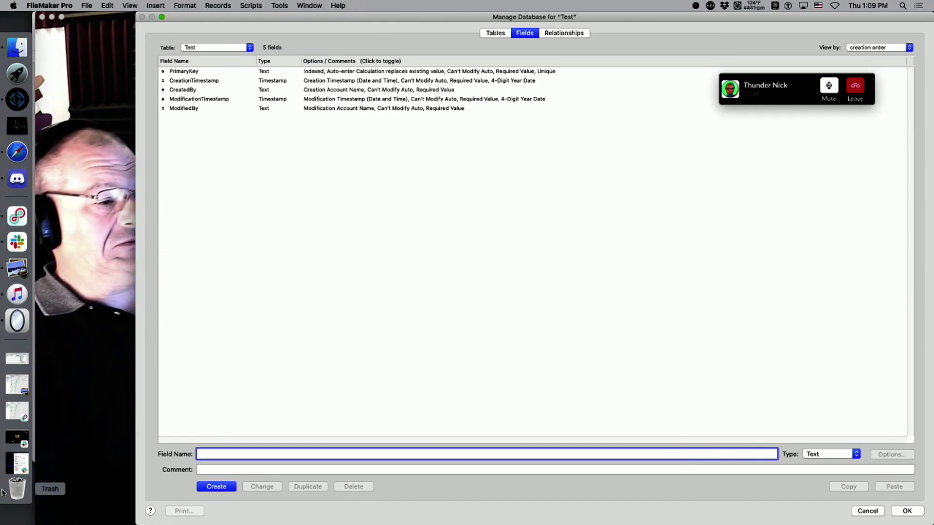
pyautogui.click(17, 215)
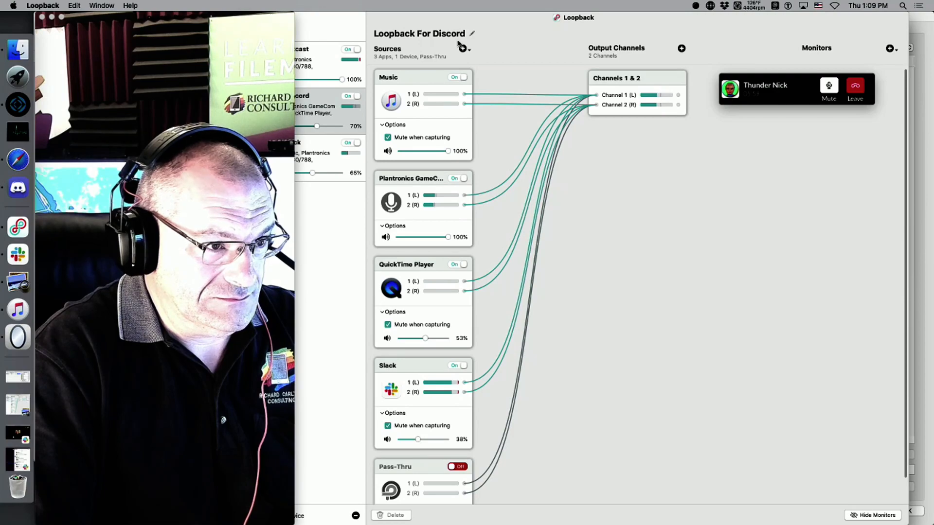
pyautogui.moveTo(402, 15); pyautogui.dragTo(497, 15)
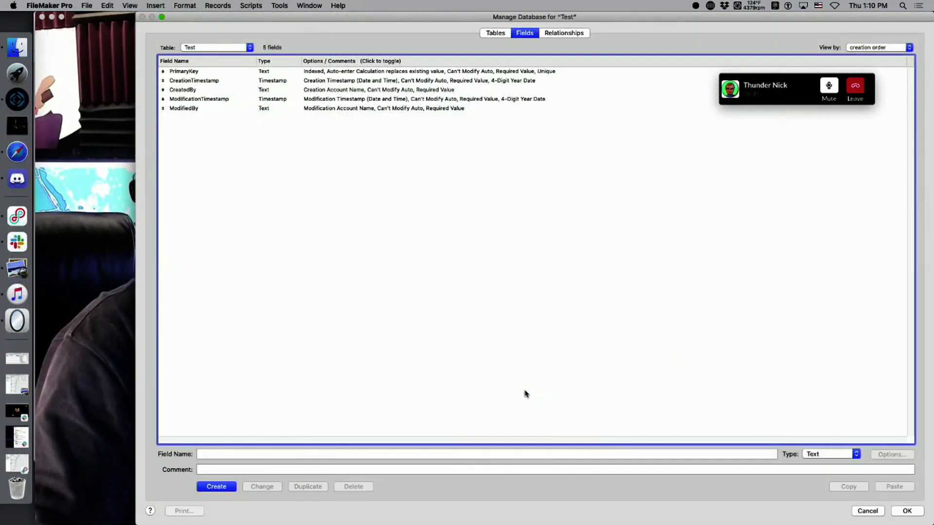
# Name a new field 'Container', set its type to Container, and create it.
pyautogui.click(267, 455)
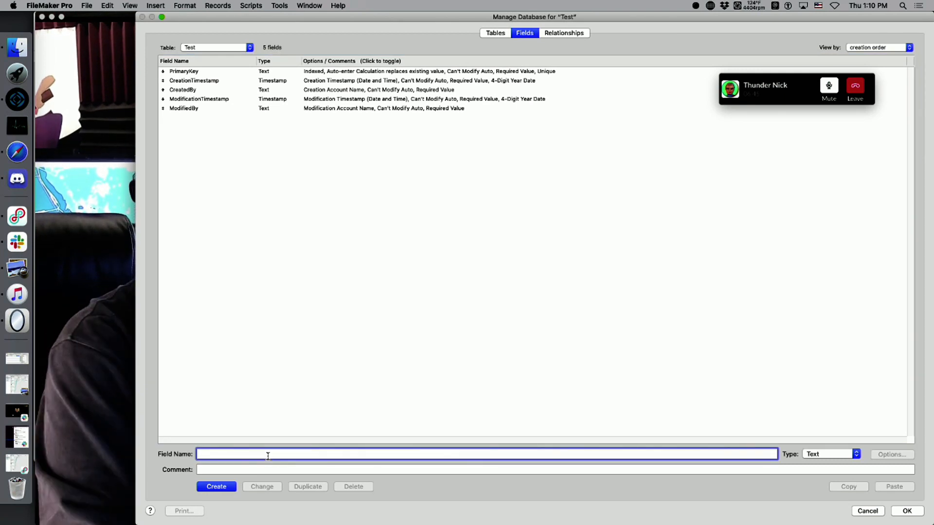
pyautogui.write('Contains')
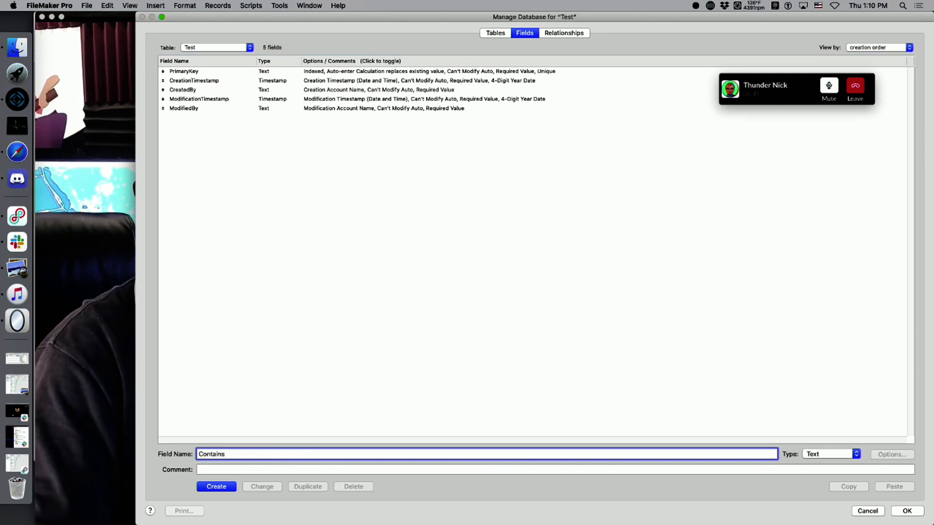
pyautogui.press('BackSpace')
pyautogui.write('er')
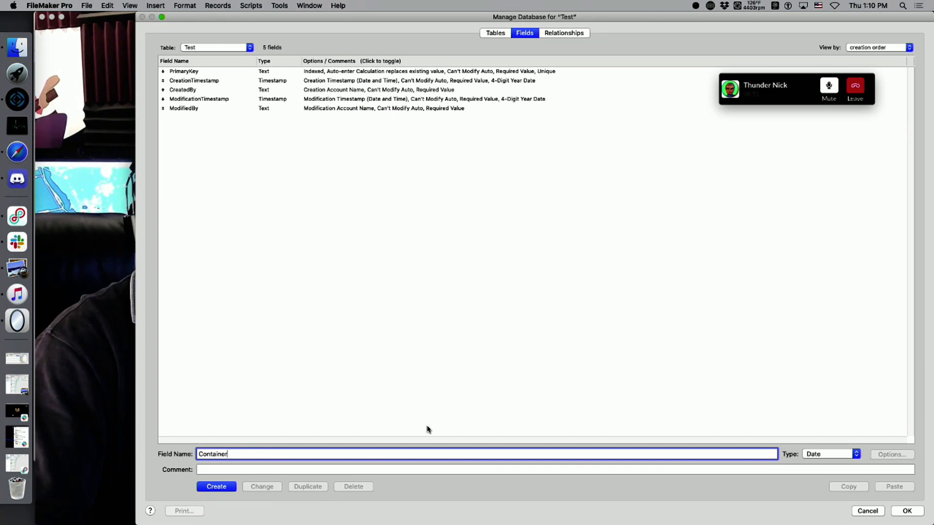
pyautogui.click(804, 457)
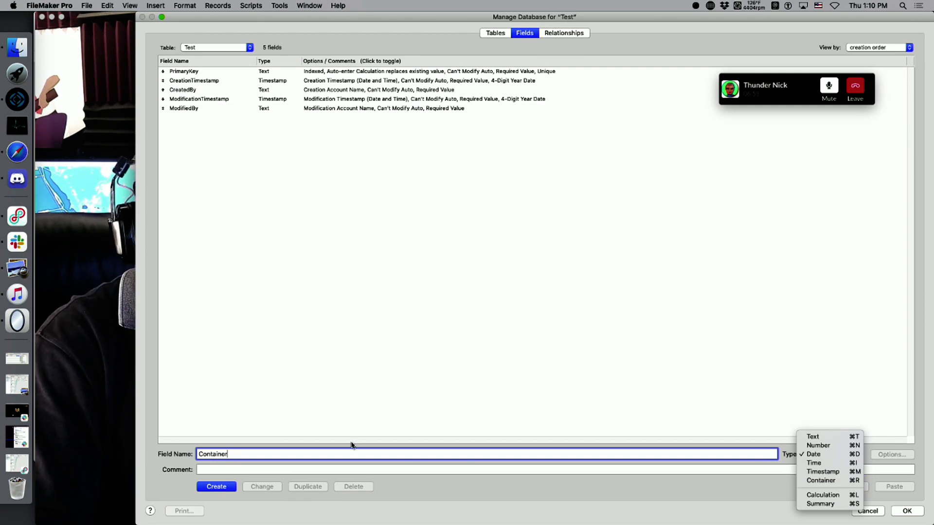
pyautogui.click(844, 480)
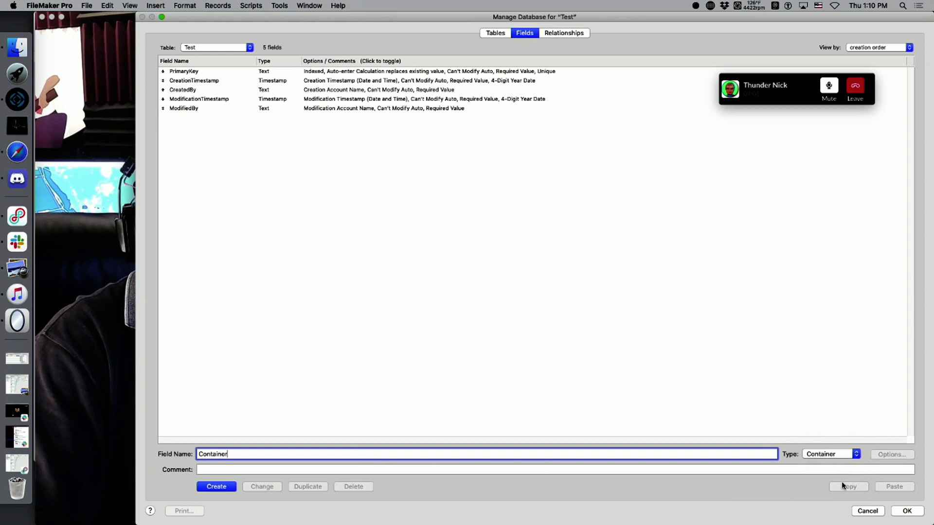
pyautogui.click(231, 487)
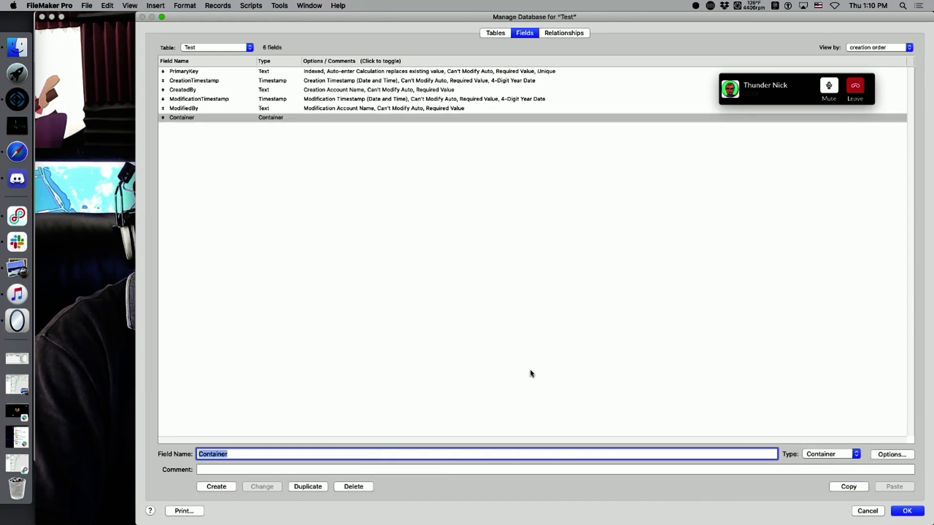
# Open the Container field's options and review the Auto-Enter, Validation and Storage tabs.
pyautogui.click(892, 455)
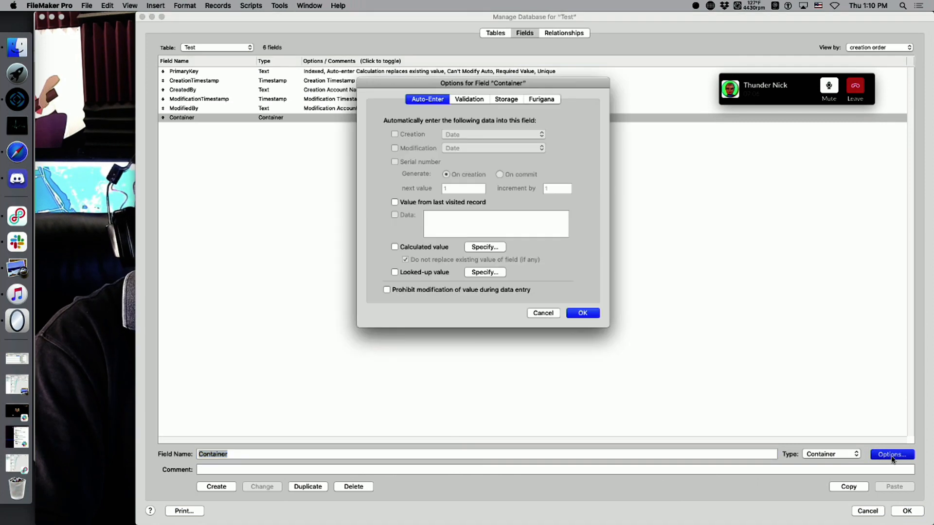
pyautogui.click(510, 101)
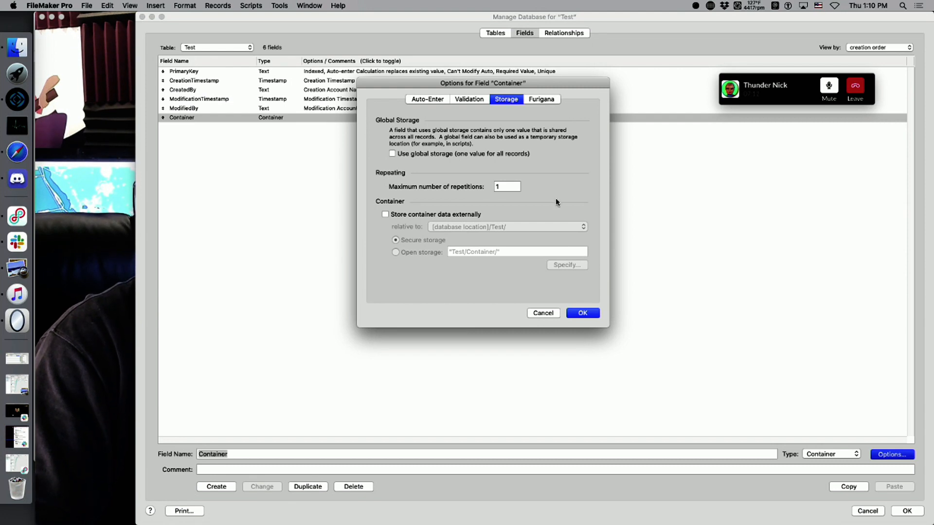
pyautogui.click(542, 313)
pyautogui.doubleClick(254, 119)
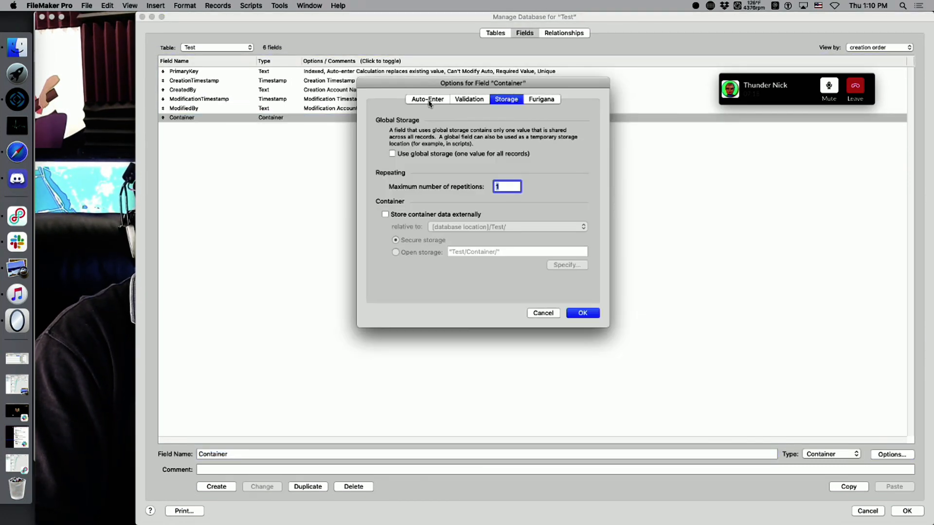
pyautogui.click(428, 99)
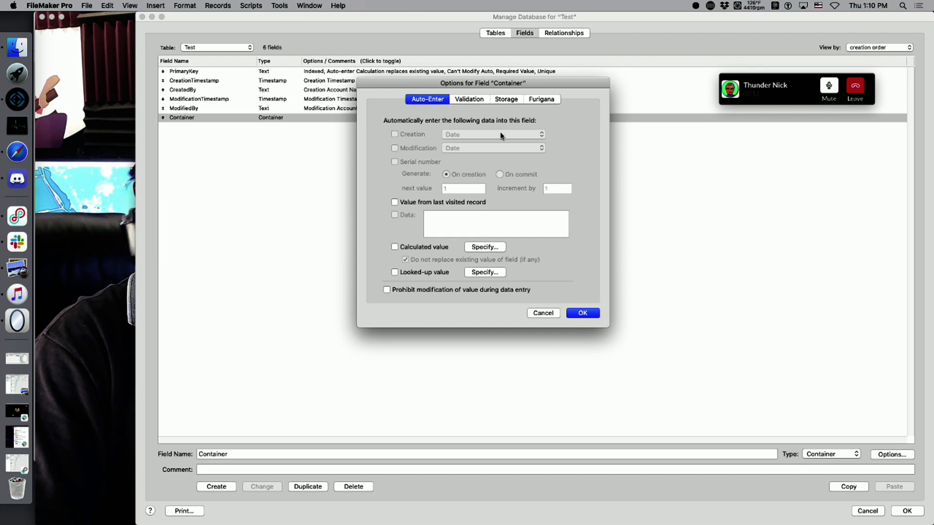
pyautogui.click(475, 99)
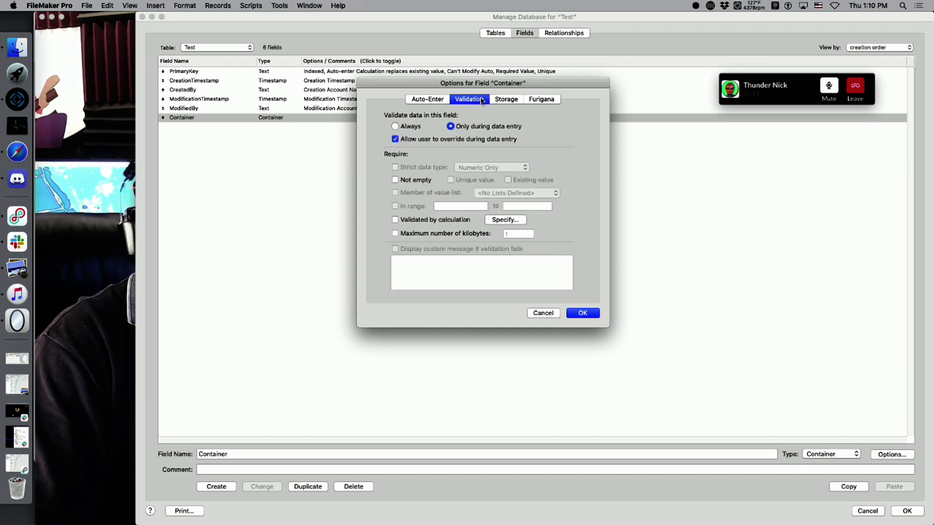
pyautogui.click(506, 100)
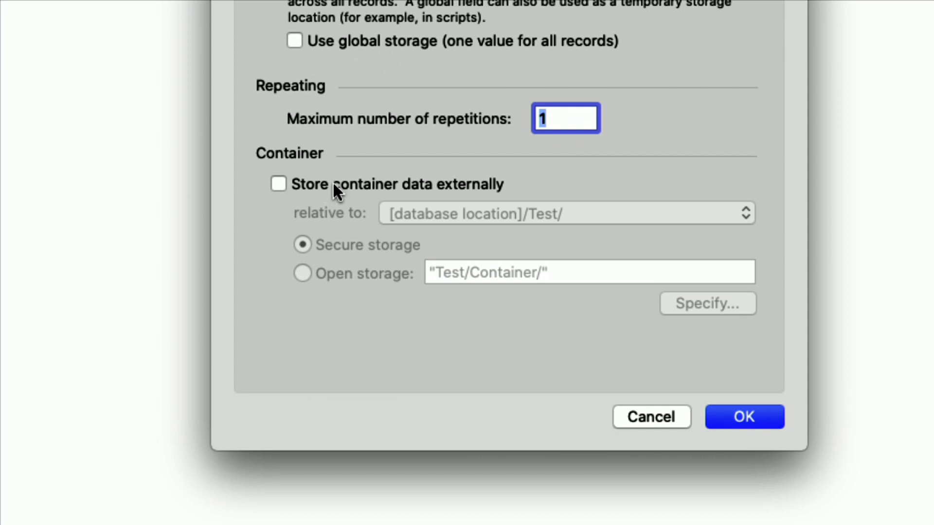
# Enable 'Store container data externally' with Secure storage and confirm all dialogs.
pyautogui.click(333, 185)
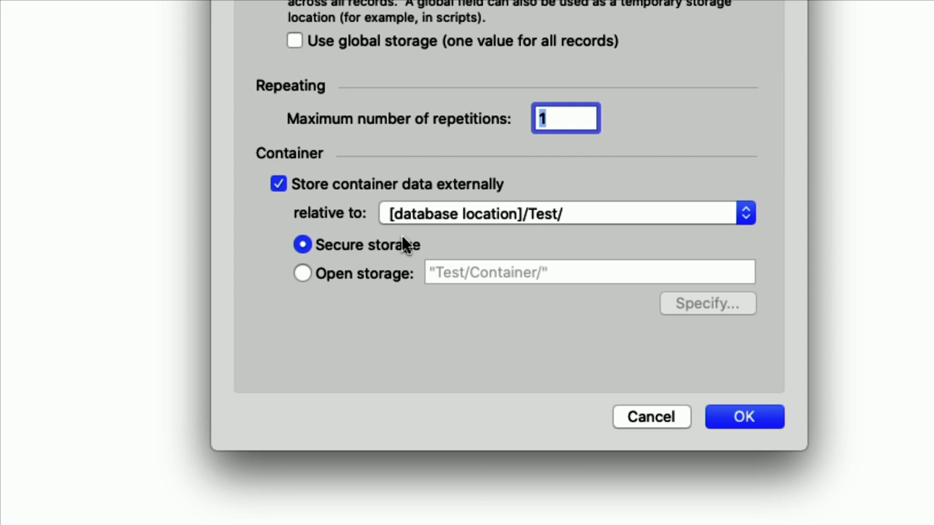
pyautogui.click(740, 406)
pyautogui.click(743, 420)
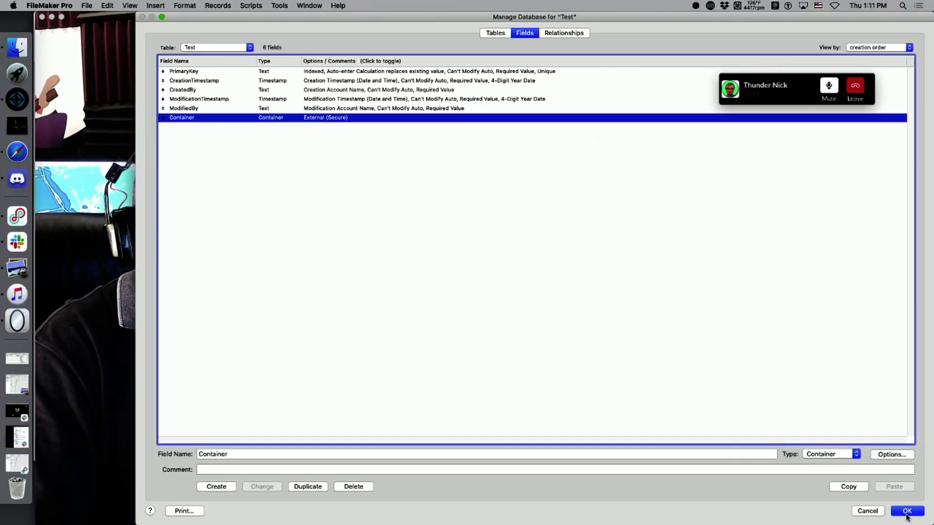
pyautogui.click(907, 511)
# Drop the desktop screenshot into the Container field and commit the record.
pyautogui.moveTo(427, 22); pyautogui.dragTo(698, 7)
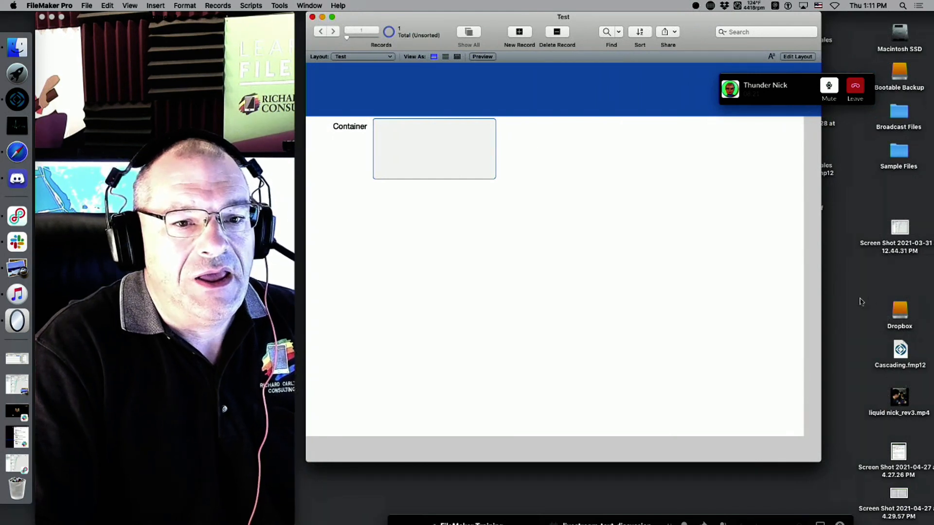
pyautogui.moveTo(900, 229); pyautogui.dragTo(428, 141)
pyautogui.click(593, 170)
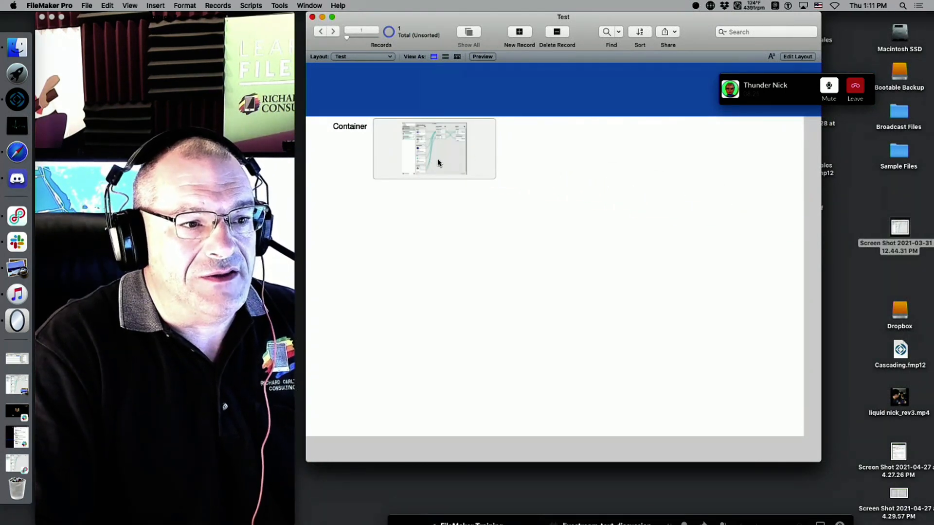
# Move the database window aside and select the Test.fmp12 file and Test folder on the desktop.
pyautogui.moveTo(718, 33); pyautogui.dragTo(505, 7)
pyautogui.moveTo(824, 252); pyautogui.dragTo(766, 303)
pyautogui.moveTo(822, 303); pyautogui.dragTo(766, 355)
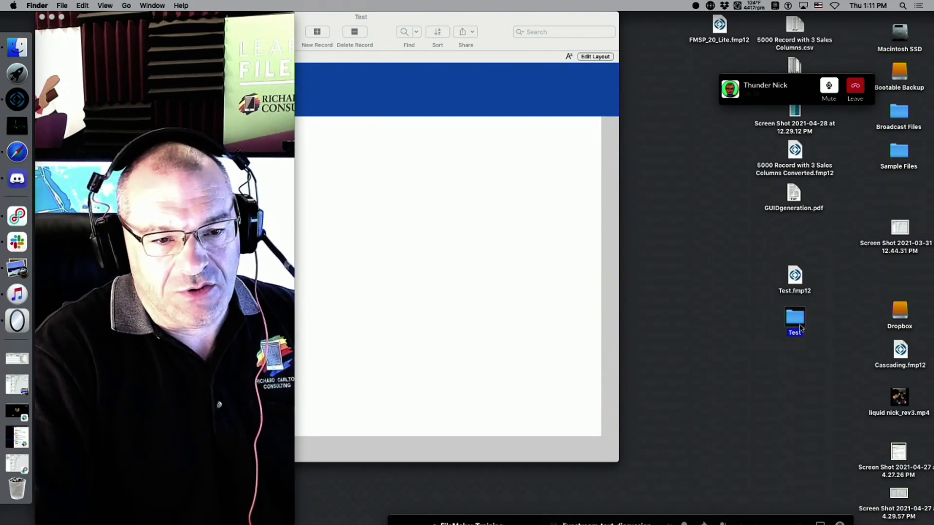
# Open the Test folder and expand Secure, D3, C9, E7F89652, 67847FCB and D0FD2EEE to reveal 9298_129.
pyautogui.doubleClick(795, 318)
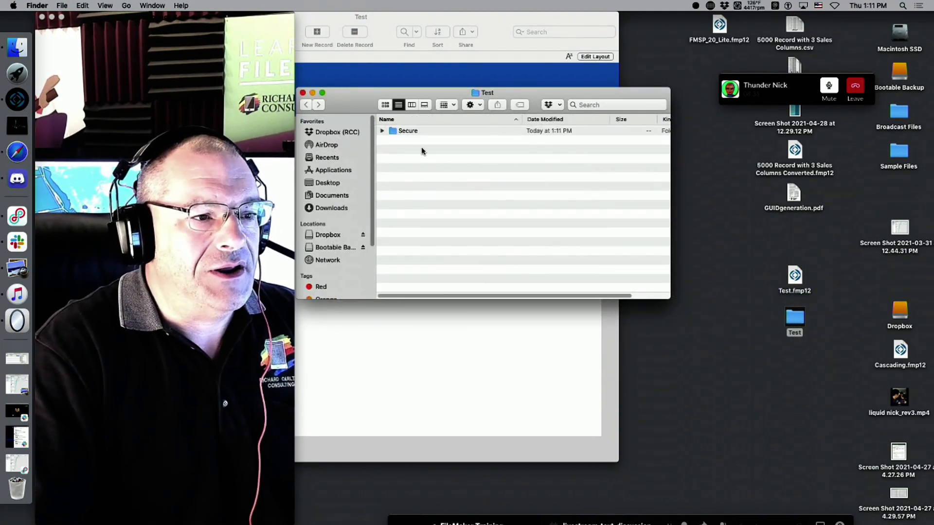
pyautogui.press('super+alt+t')
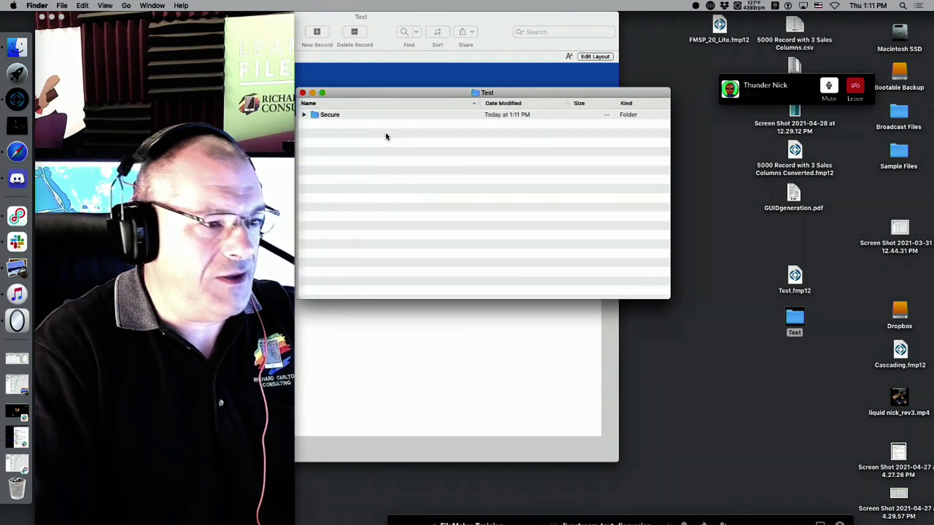
pyautogui.click(302, 116)
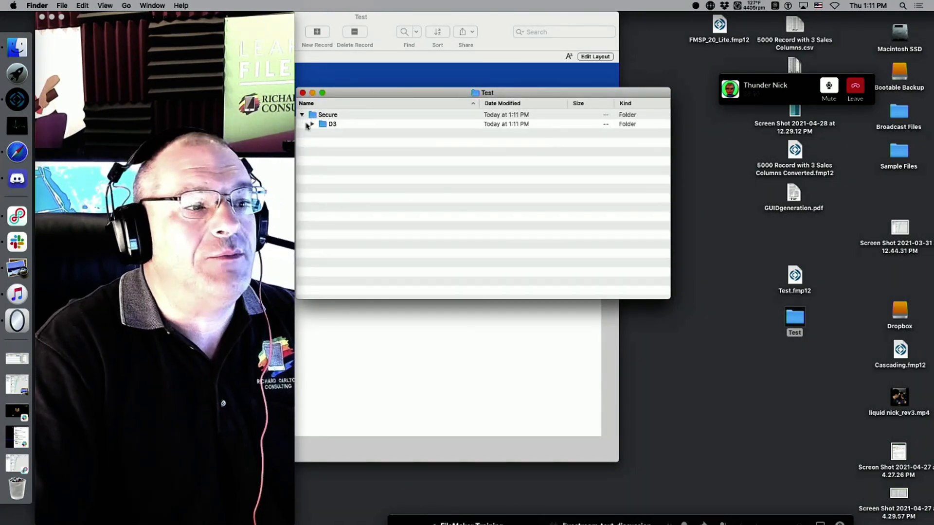
pyautogui.click(313, 124)
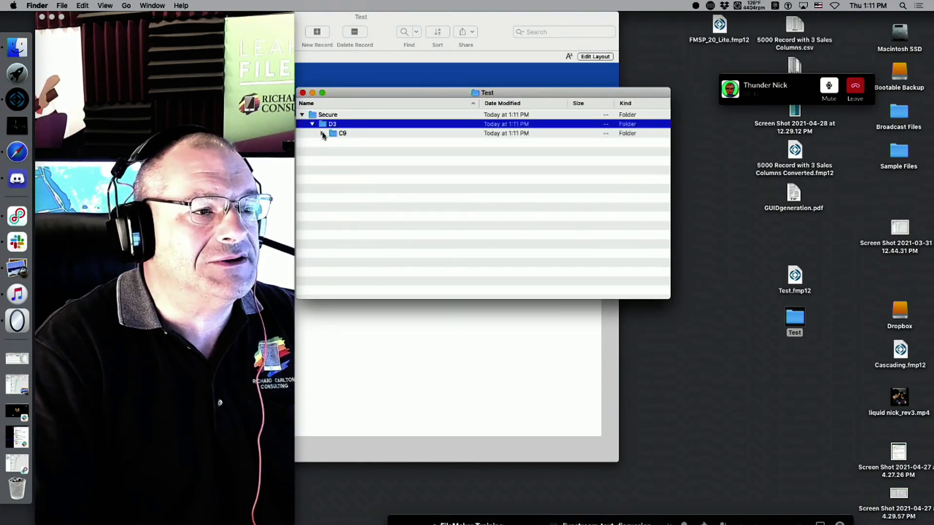
pyautogui.click(323, 133)
pyautogui.click(332, 143)
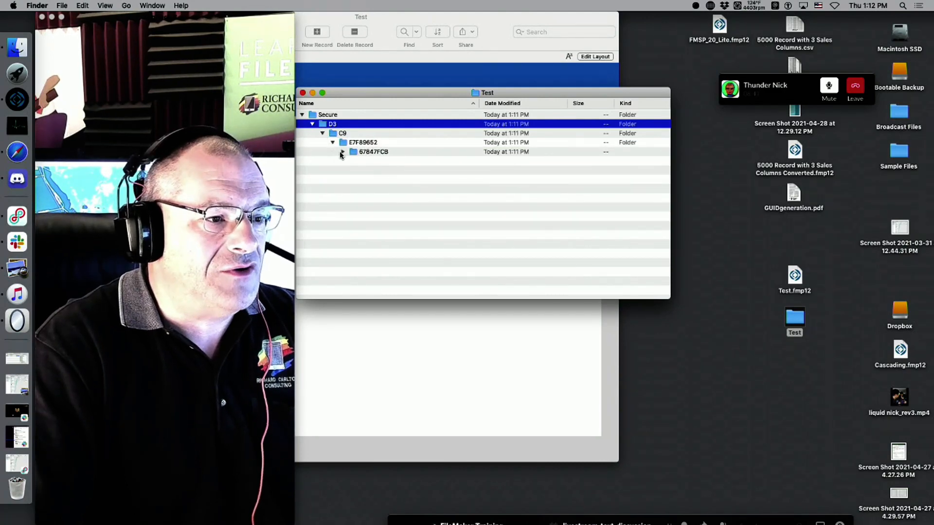
pyautogui.click(342, 152)
pyautogui.click(353, 162)
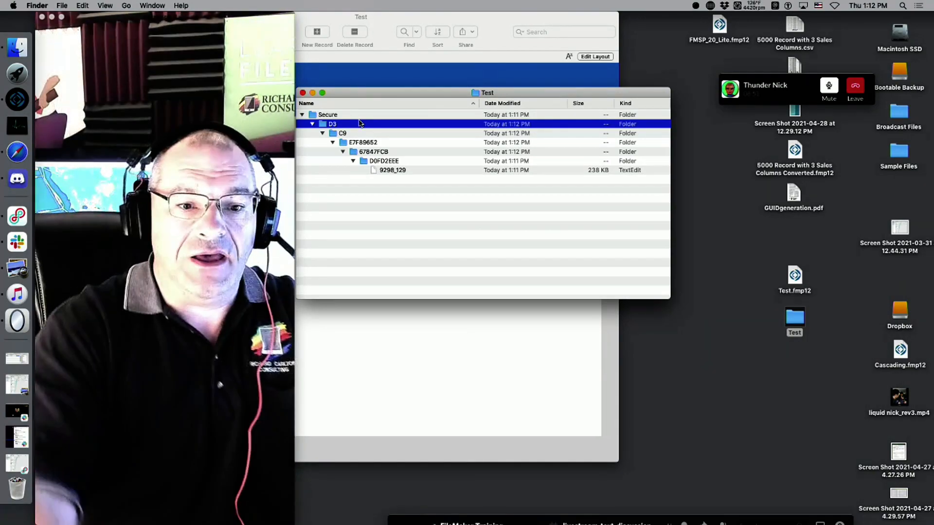
# Select the original screenshot on the desktop, then select the Test.fmp12 database file.
pyautogui.moveTo(902, 230); pyautogui.dragTo(910, 229)
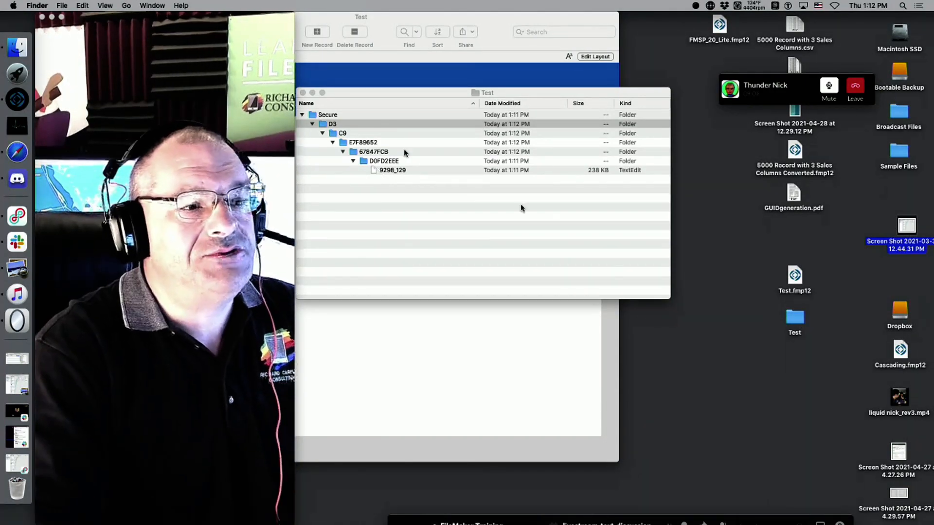
pyautogui.click(546, 249)
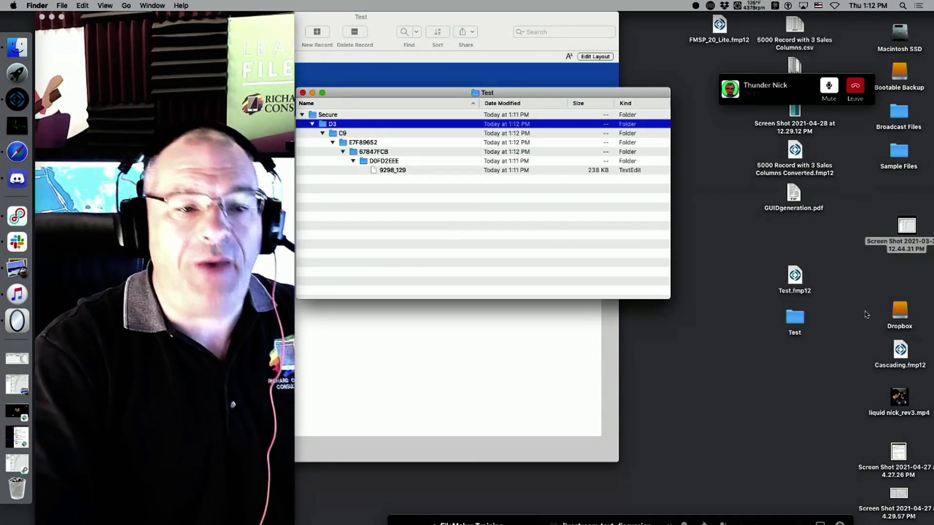
pyautogui.click(792, 293)
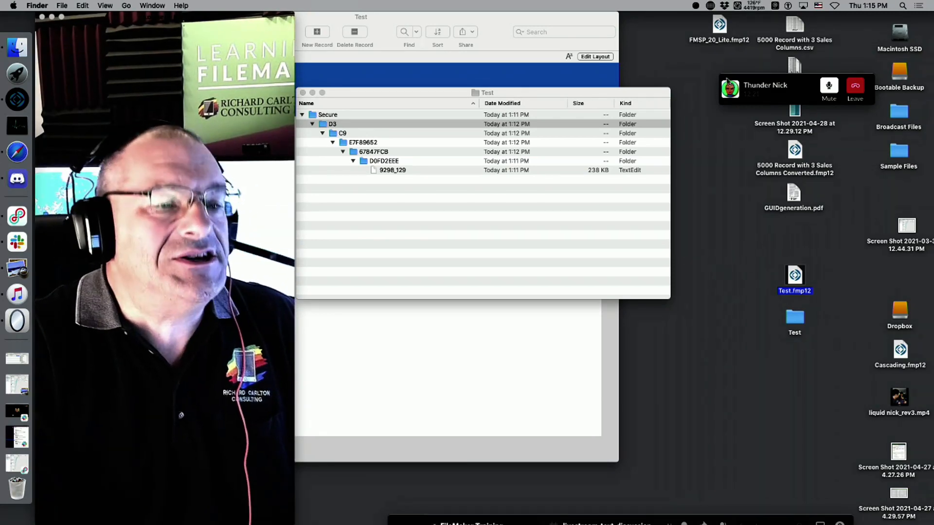
pyautogui.moveTo(577, 87); pyautogui.dragTo(729, 252)
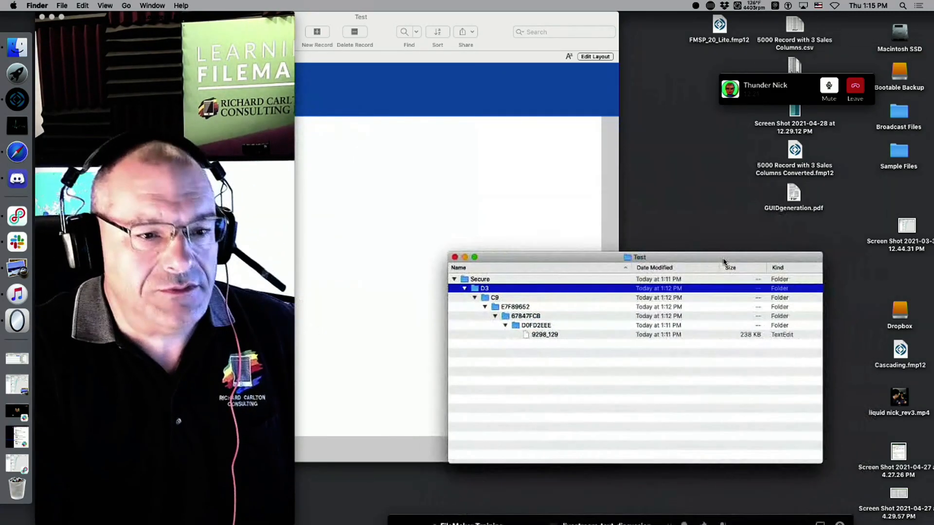
# Bring the FileMaker Test window forward, shrink the webcam window aside, and open File > Manage.
pyautogui.click(565, 189)
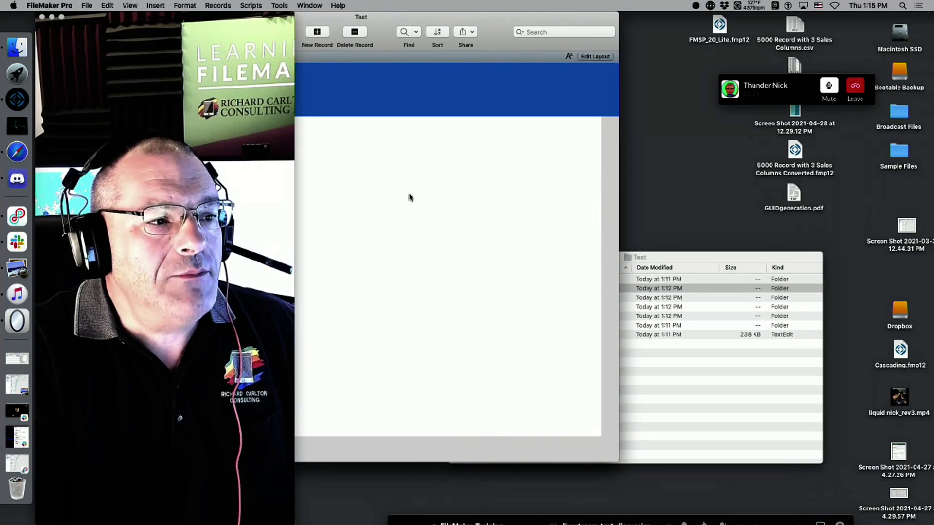
pyautogui.moveTo(266, 15); pyautogui.dragTo(204, 5)
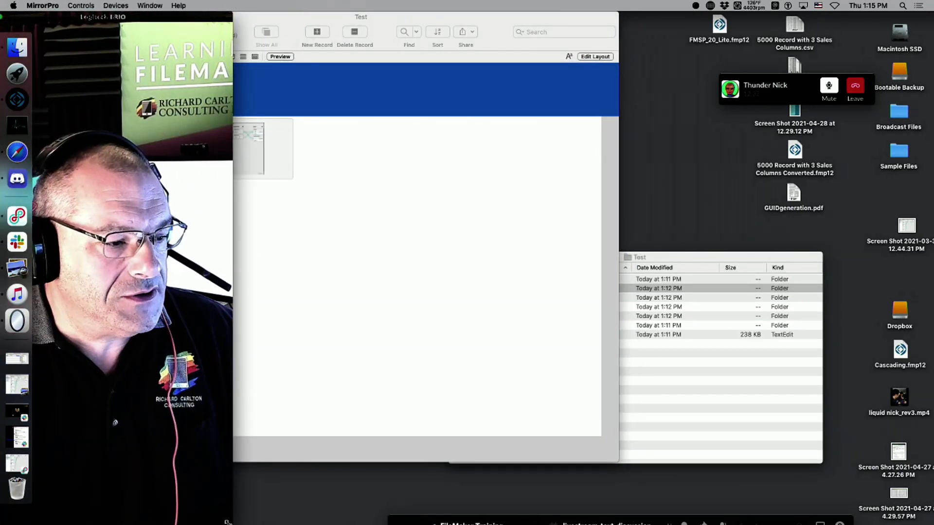
pyautogui.moveTo(233, 524); pyautogui.dragTo(140, 523)
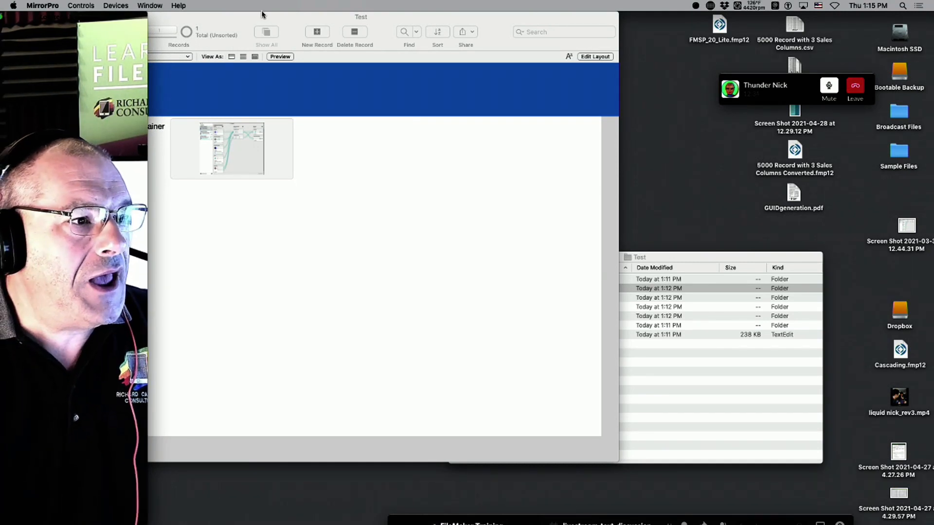
pyautogui.moveTo(262, 14); pyautogui.dragTo(314, 13)
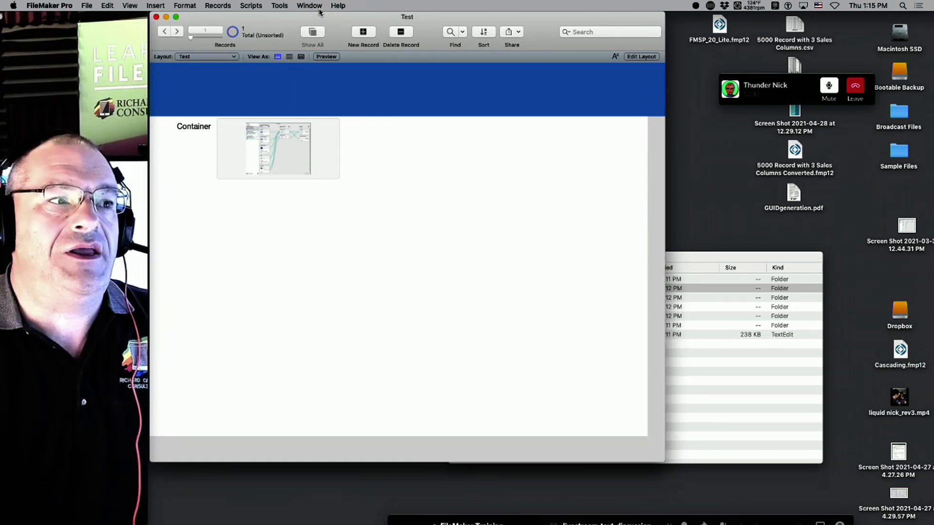
pyautogui.click(86, 6)
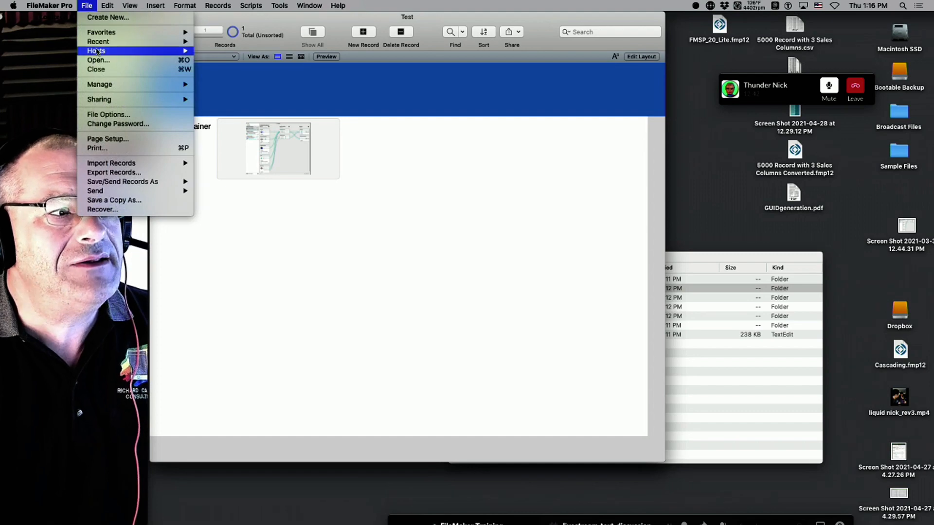
# Change the Container field from Secure to Open external storage and transfer its existing data.
pyautogui.moveTo(160, 85)
pyautogui.click(211, 85)
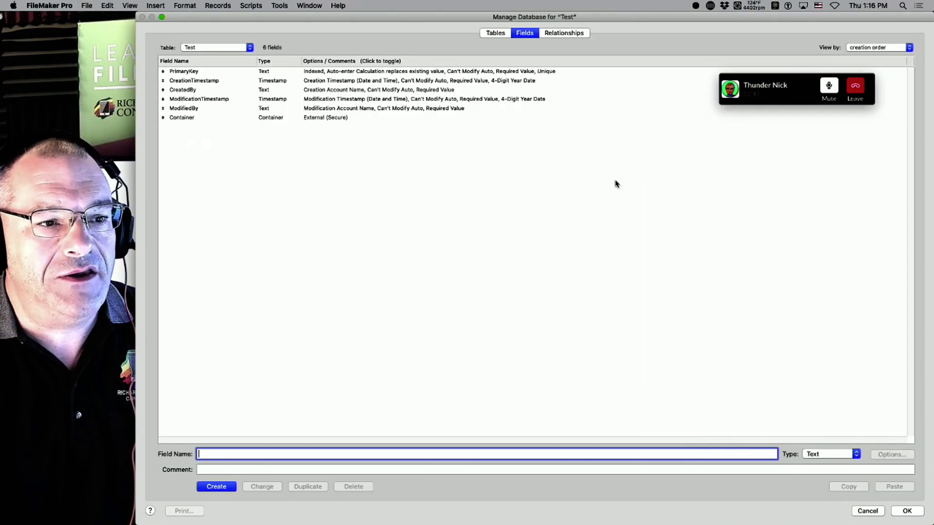
pyautogui.click(328, 118)
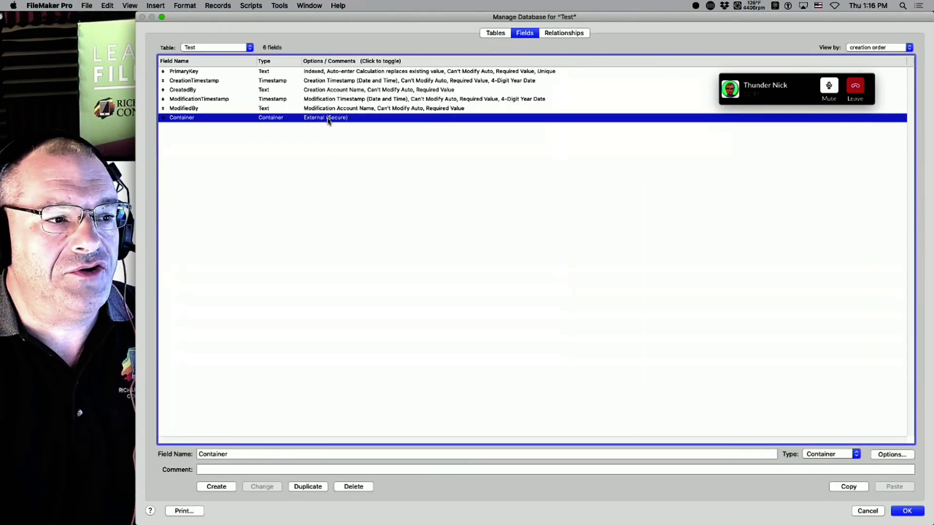
pyautogui.doubleClick(315, 118)
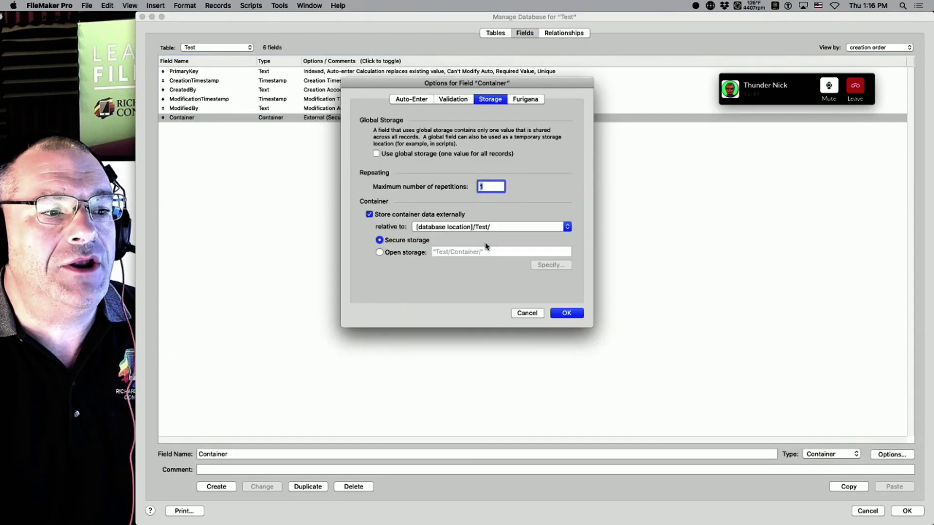
pyautogui.click(380, 253)
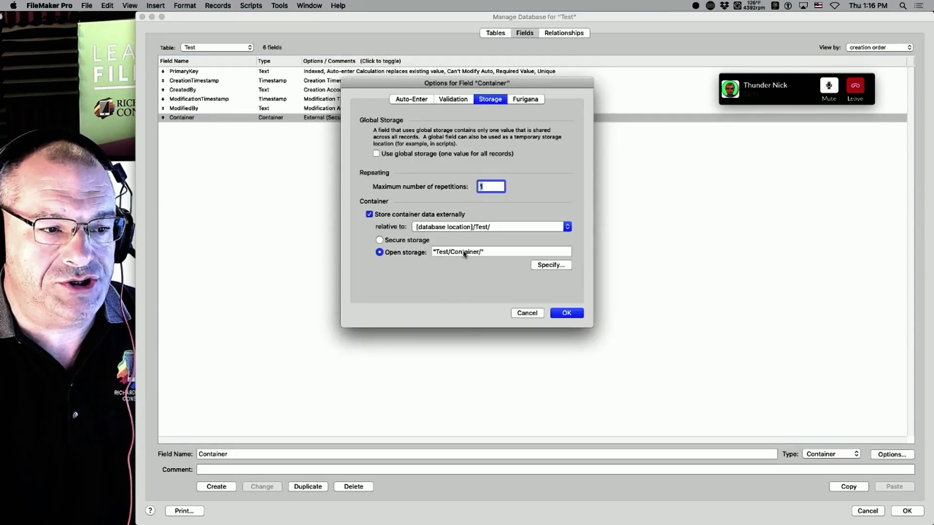
pyautogui.click(567, 314)
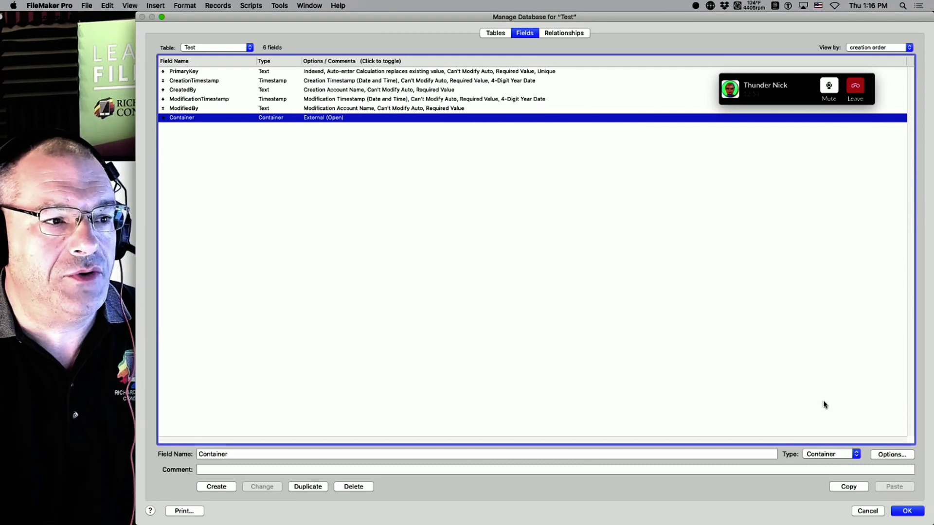
pyautogui.click(907, 511)
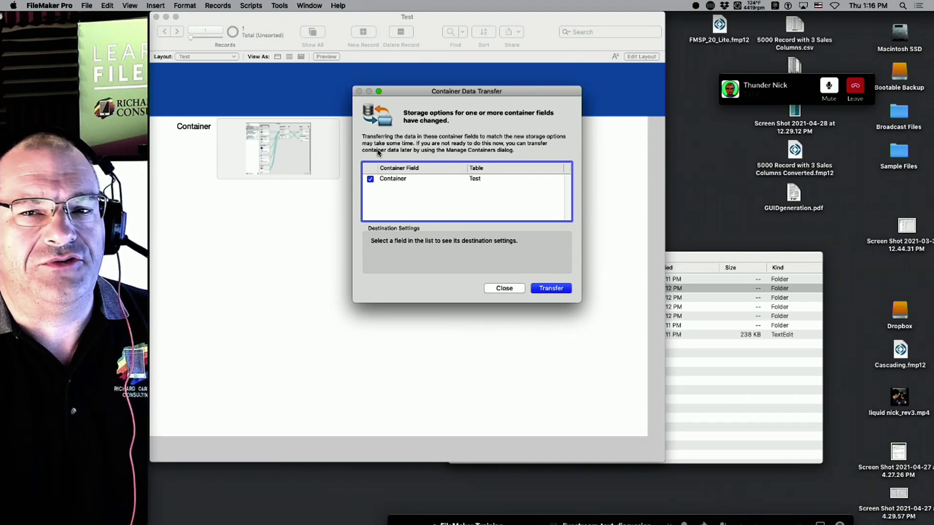
pyautogui.click(561, 289)
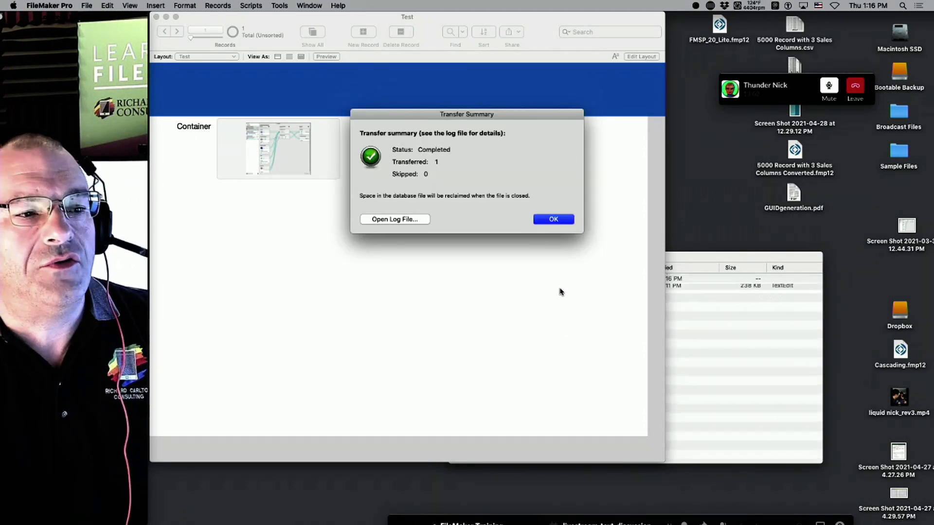
pyautogui.click(566, 221)
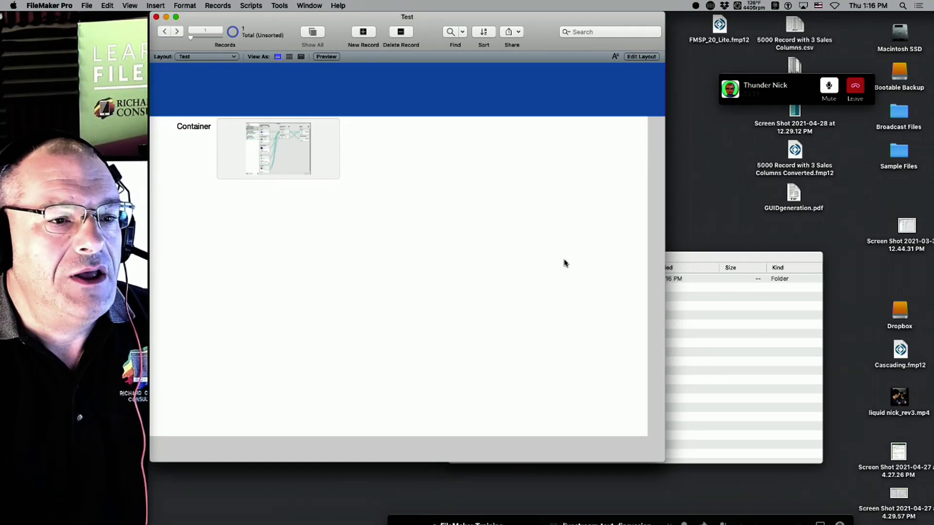
# Open the desktop Test folder and expand Test and its Container subfolder.
pyautogui.moveTo(664, 461); pyautogui.dragTo(508, 445)
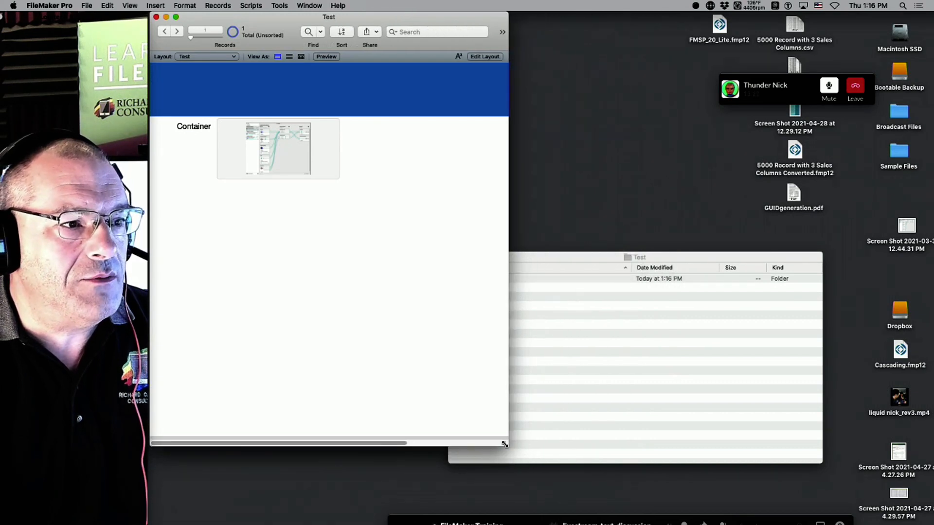
pyautogui.click(711, 339)
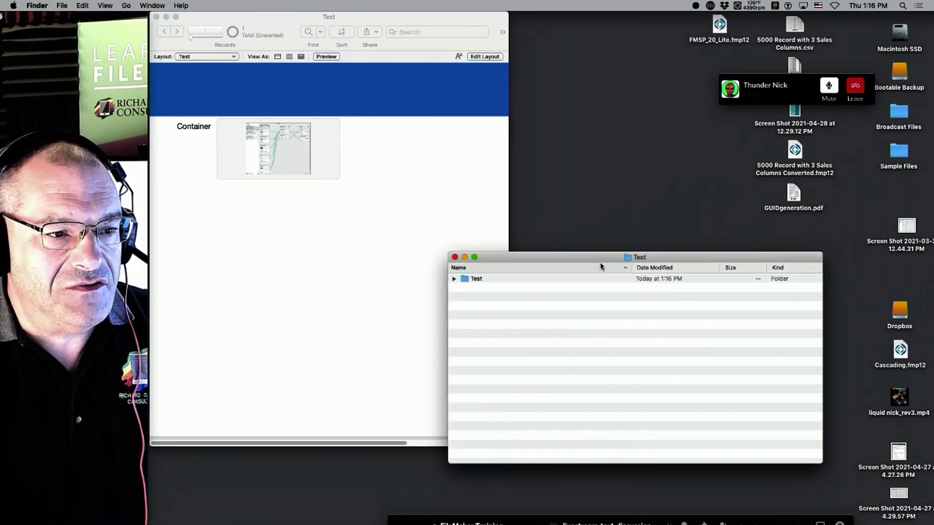
pyautogui.press('super+w')
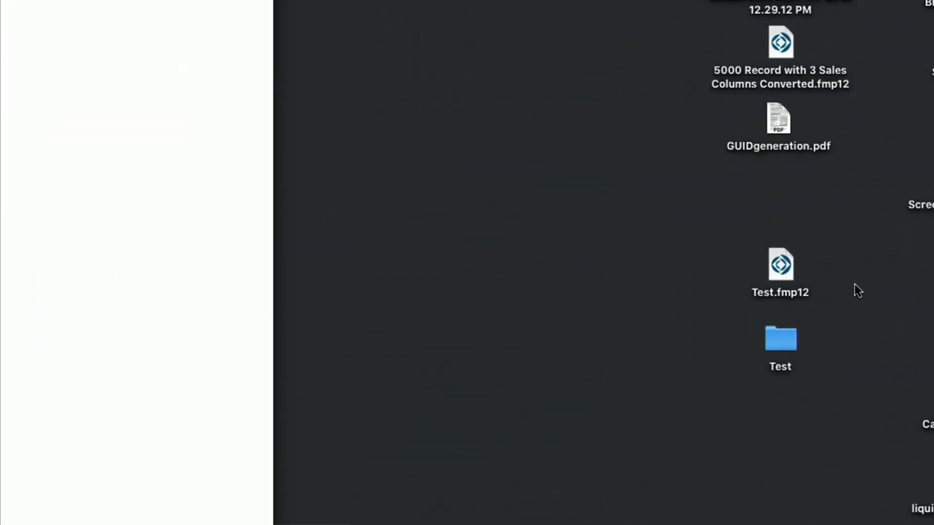
pyautogui.moveTo(840, 242); pyautogui.dragTo(506, 234)
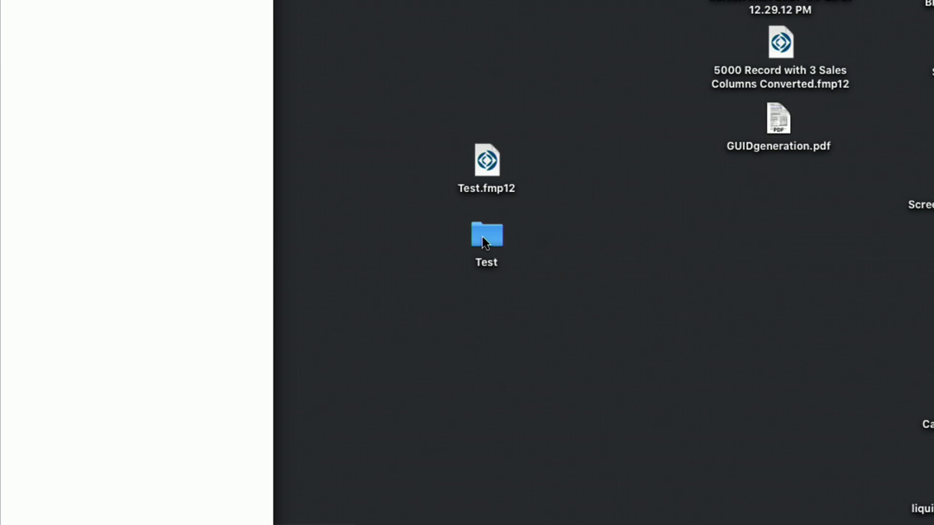
pyautogui.doubleClick(483, 237)
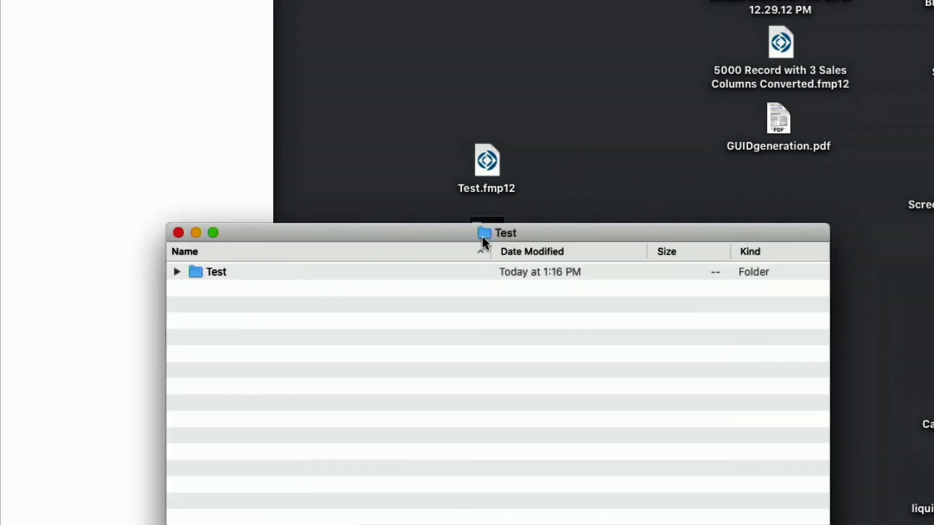
pyautogui.click(176, 272)
pyautogui.click(194, 289)
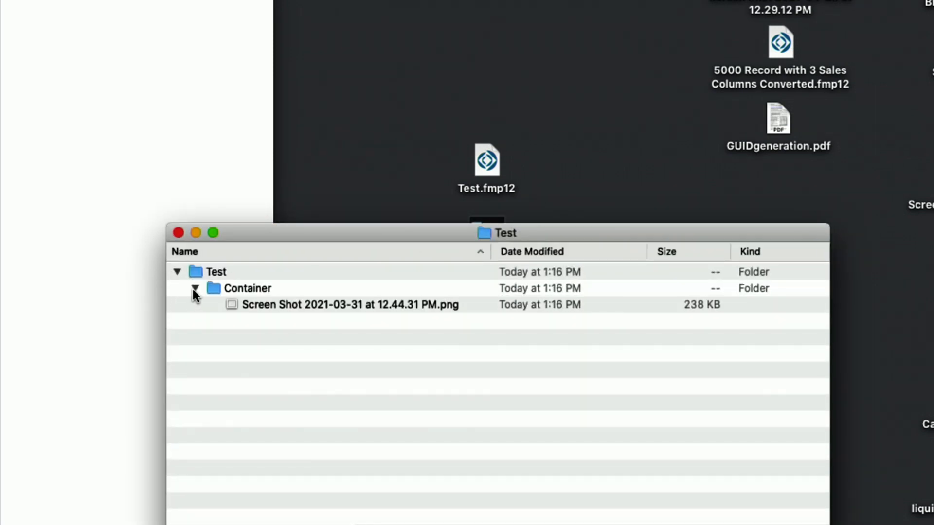
# Preview the stored 238 KB screenshot PNG, enlarge the Finder window, and return to FileMaker.
pyautogui.doubleClick(391, 301)
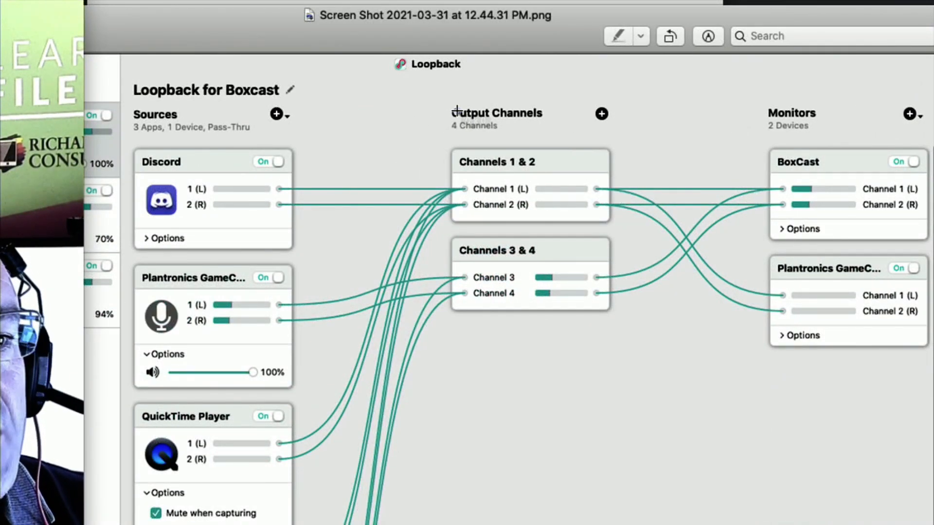
pyautogui.press('super+w')
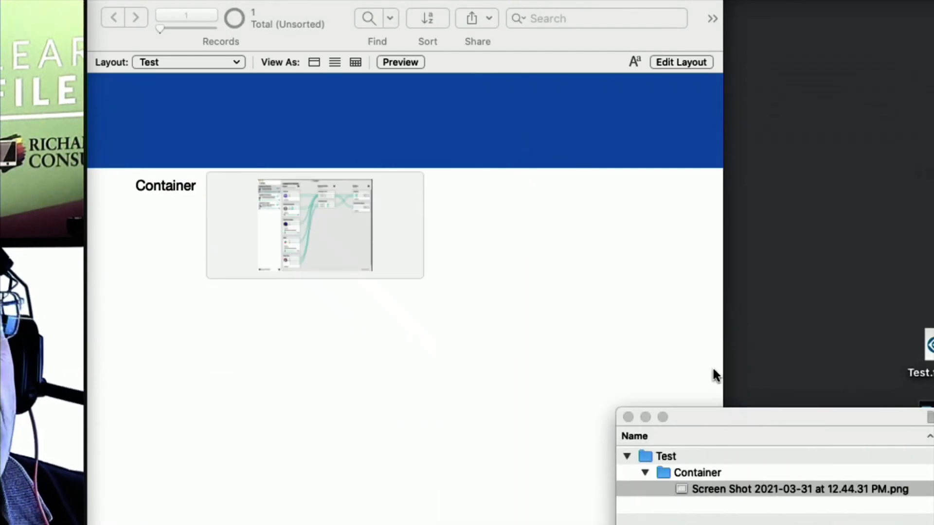
pyautogui.moveTo(747, 413); pyautogui.dragTo(650, 194)
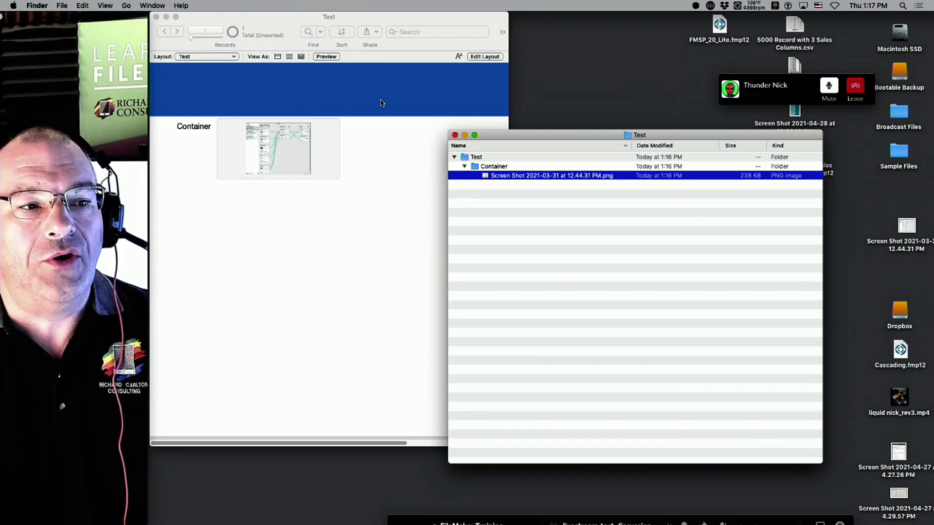
pyautogui.click(341, 272)
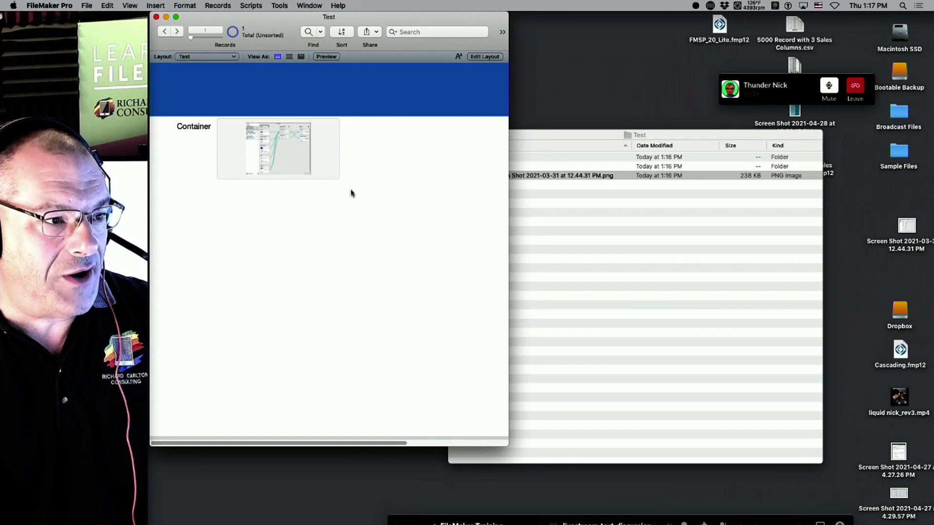
# Add a new record with the desktop screenshot in its Container field and check the Finder folder.
pyautogui.moveTo(271, 27); pyautogui.dragTo(288, 26)
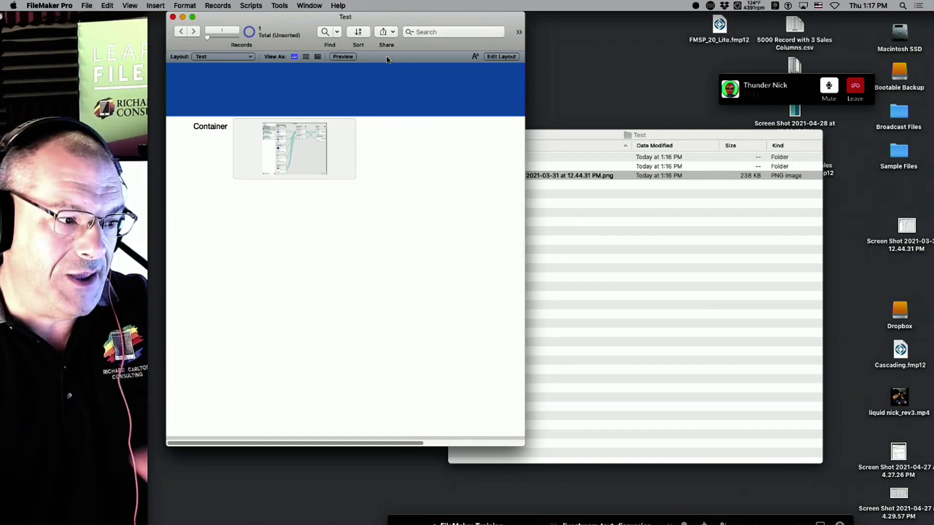
pyautogui.press('super+n')
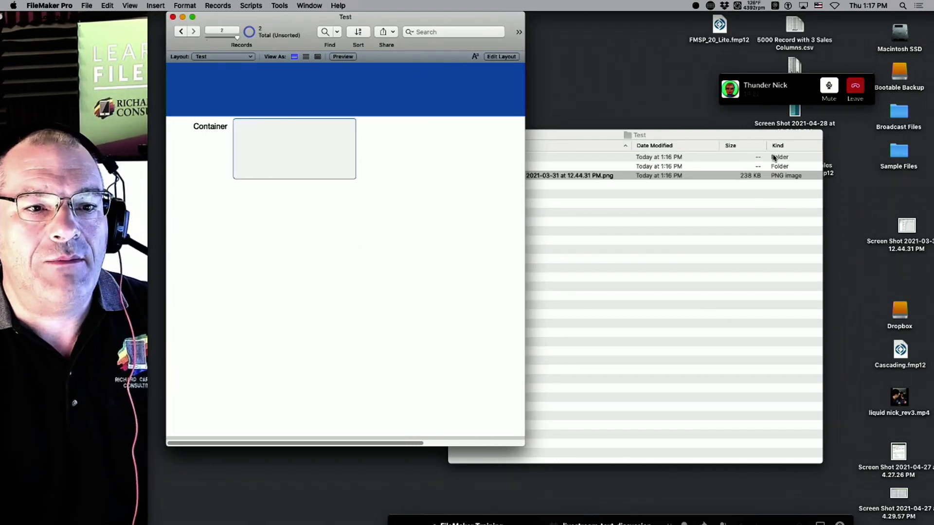
pyautogui.moveTo(801, 114); pyautogui.dragTo(295, 153)
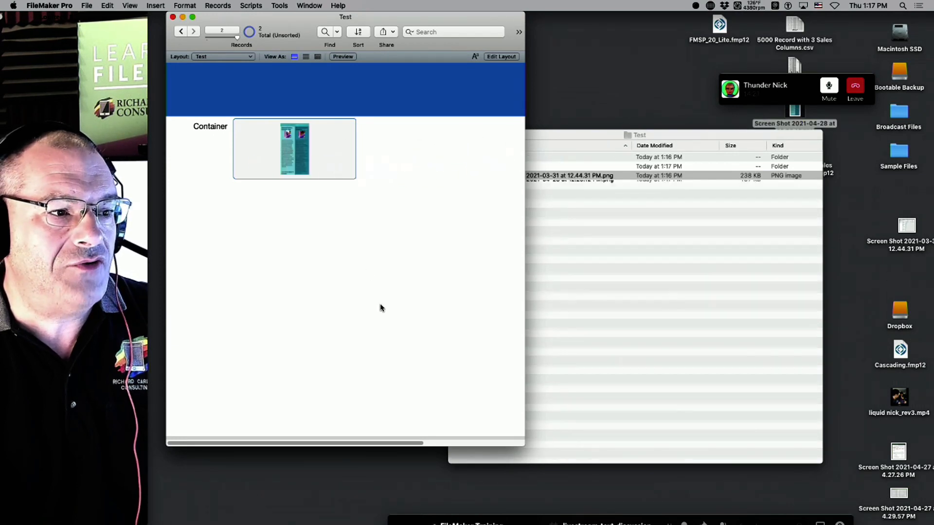
pyautogui.click(613, 277)
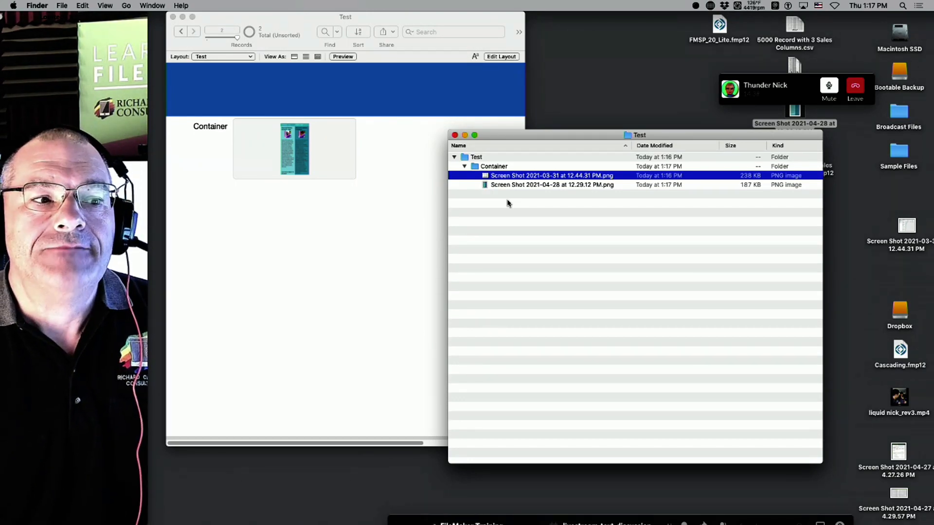
pyautogui.click(347, 233)
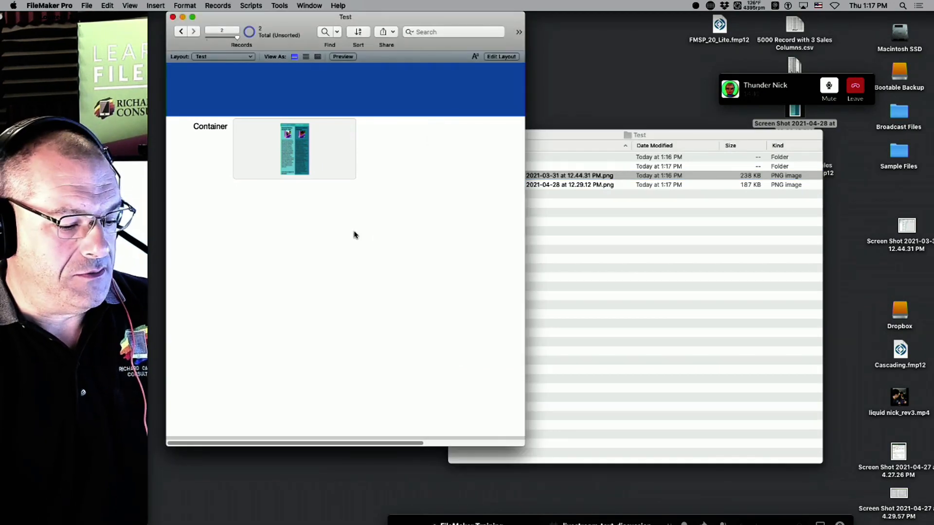
# Add another record holding 5000 Record with 3 Sales Columns.xlsx in the Container field.
pyautogui.press('super+n')
pyautogui.moveTo(798, 68); pyautogui.dragTo(316, 146)
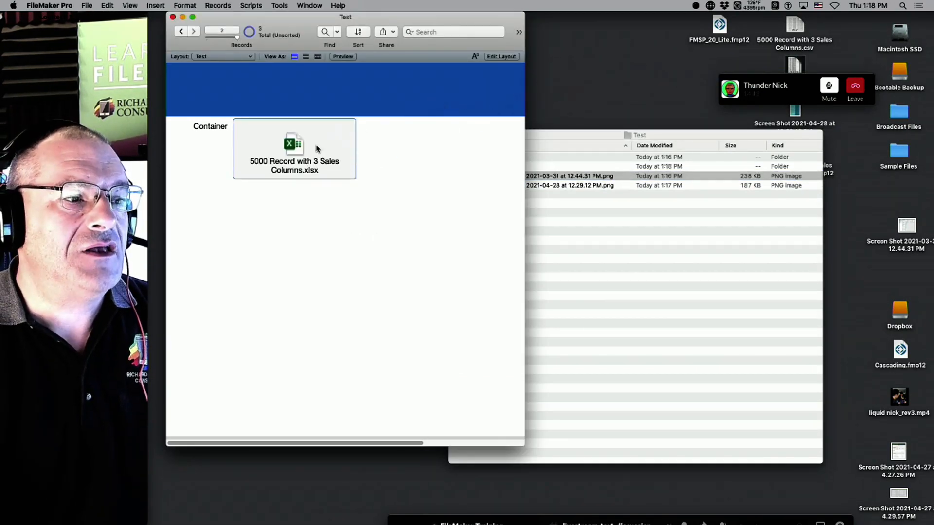
pyautogui.click(578, 223)
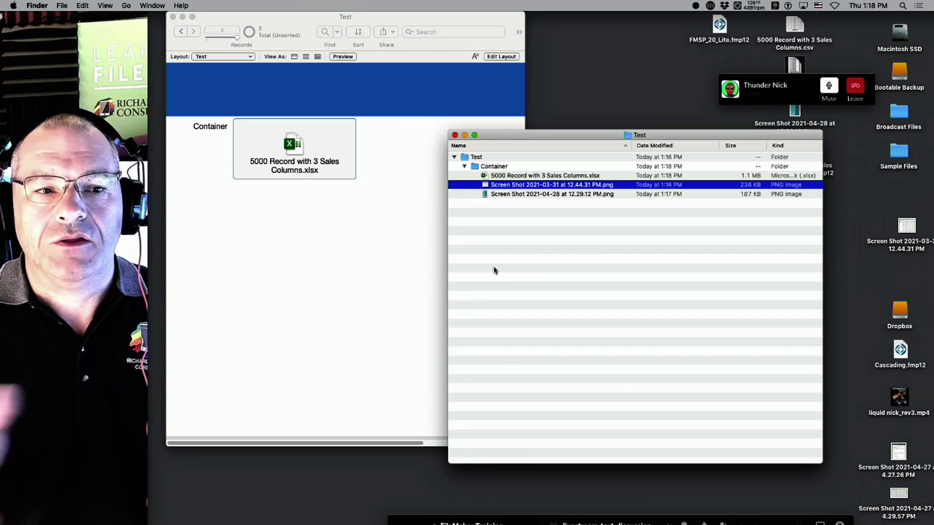
# Inspect the Container folder's 1.1 MB xlsx and two PNGs, keeping its name, then return to FileMaker.
pyautogui.click(511, 167)
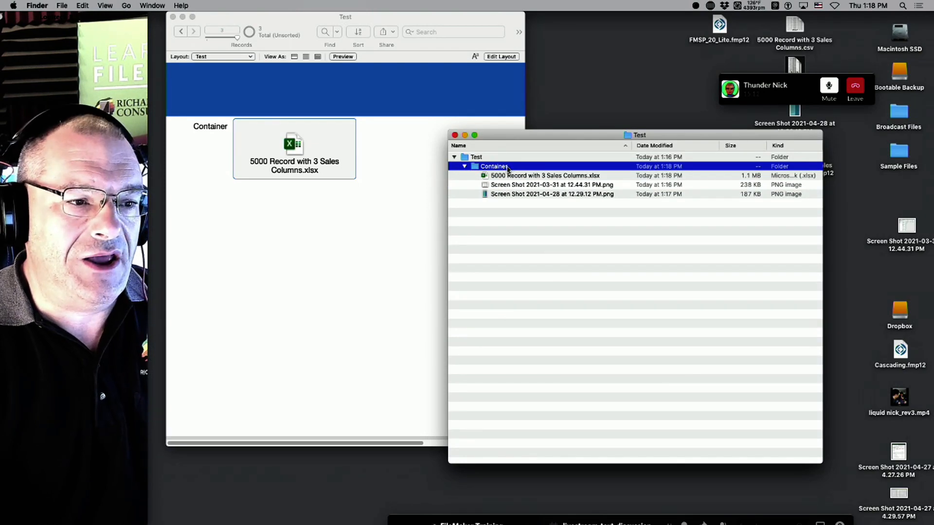
pyautogui.click(508, 168)
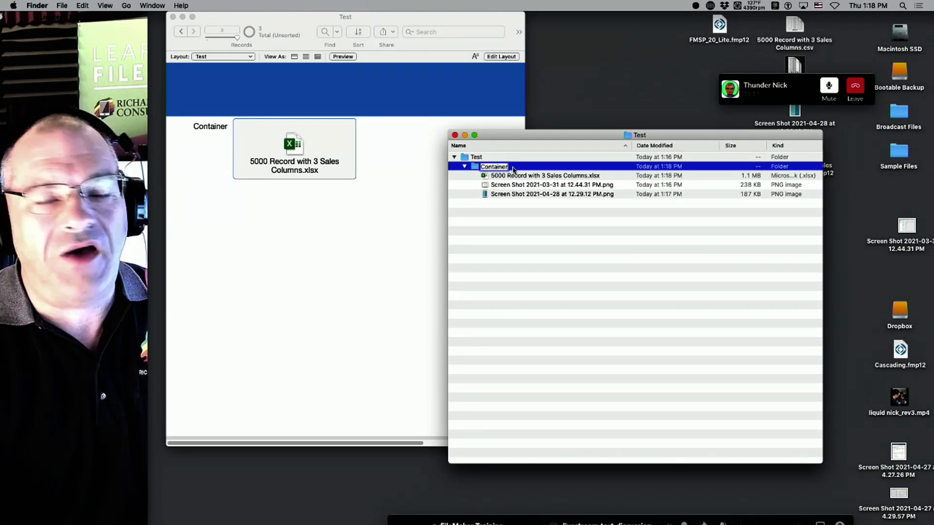
pyautogui.press('Return')
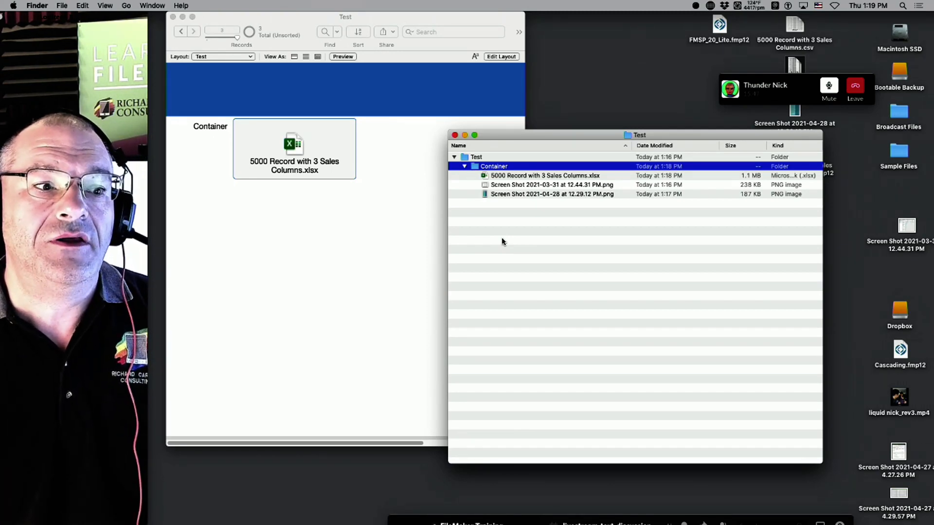
pyautogui.click(465, 167)
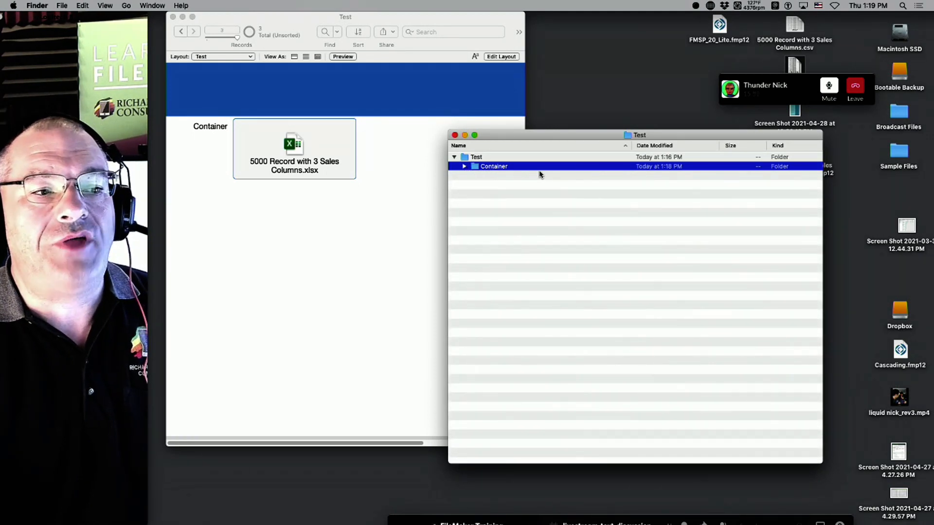
pyautogui.click(465, 167)
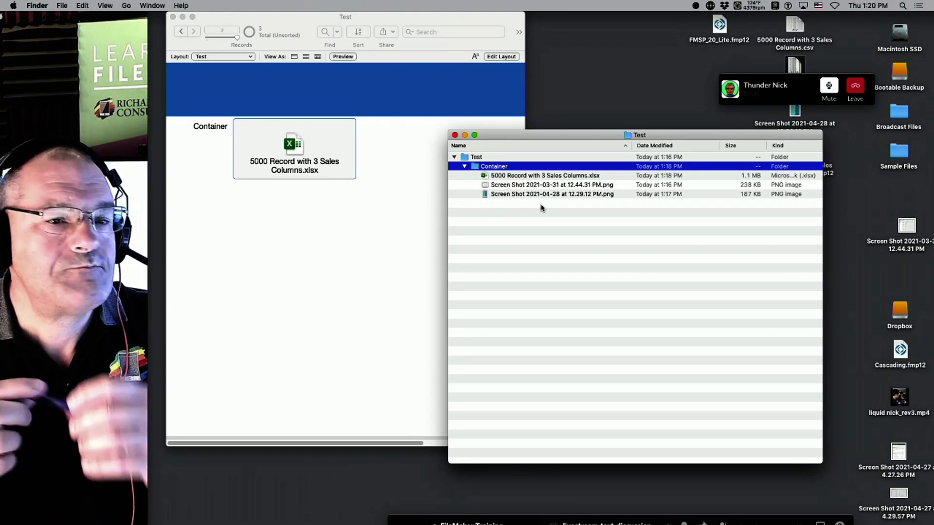
pyautogui.click(358, 288)
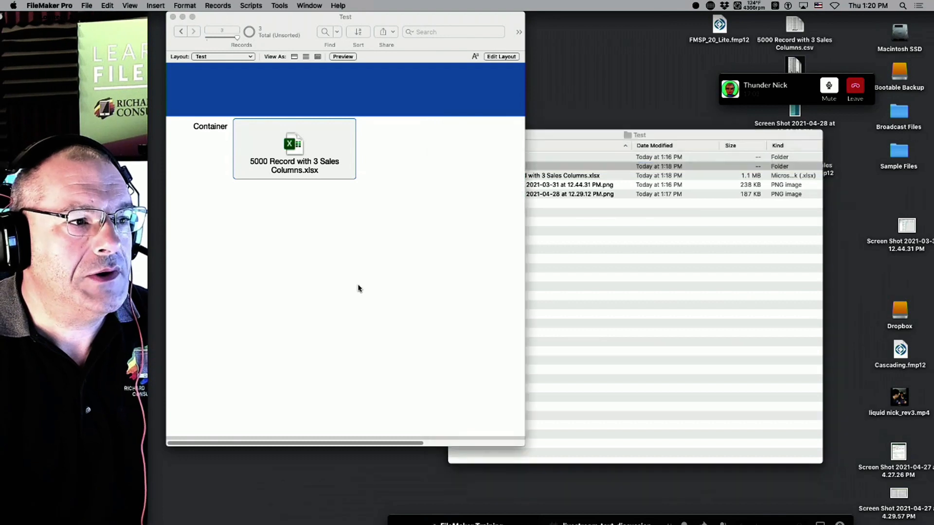
# Set the Container field to Secure storage and transfer all 3 existing files into it.
pyautogui.click(86, 6)
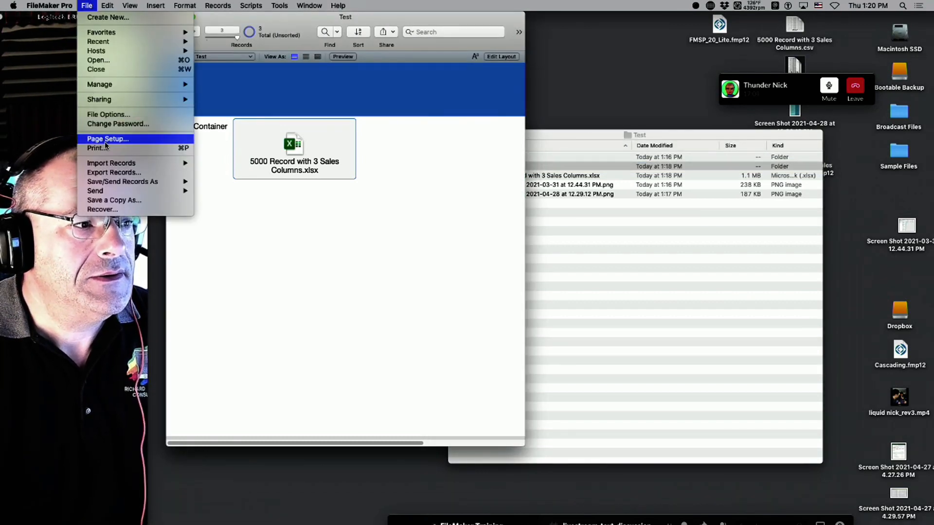
pyautogui.moveTo(107, 84)
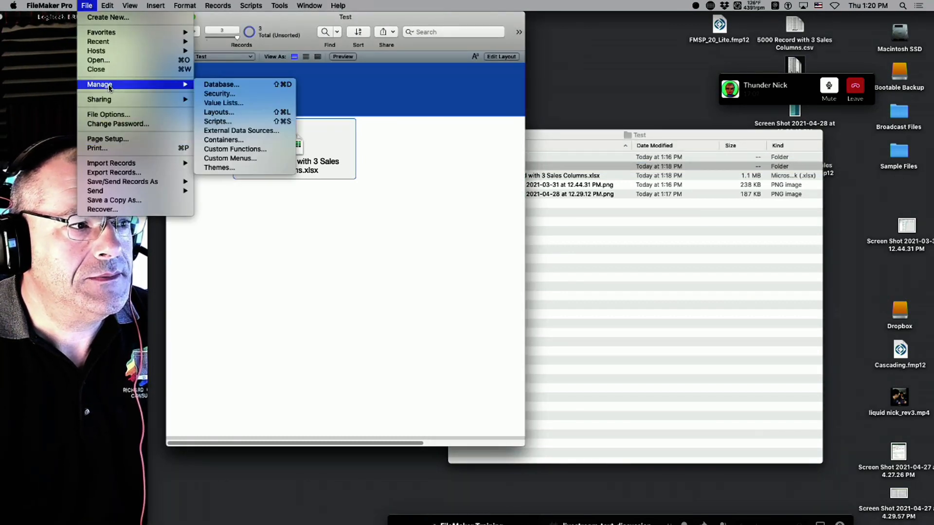
pyautogui.click(214, 85)
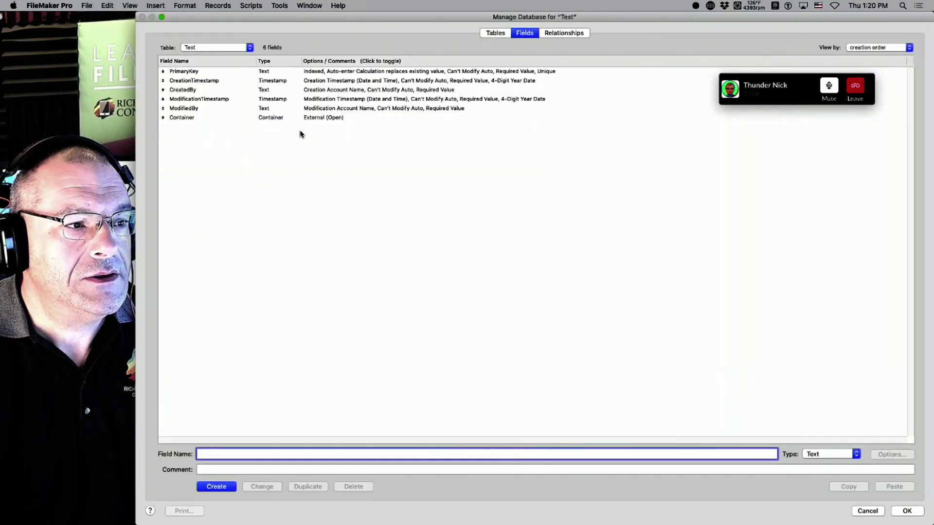
pyautogui.doubleClick(311, 118)
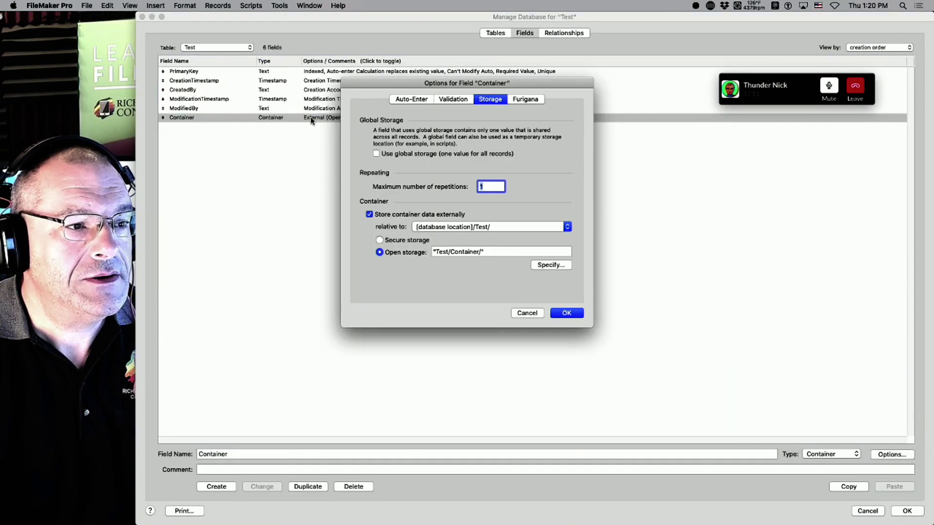
pyautogui.click(393, 243)
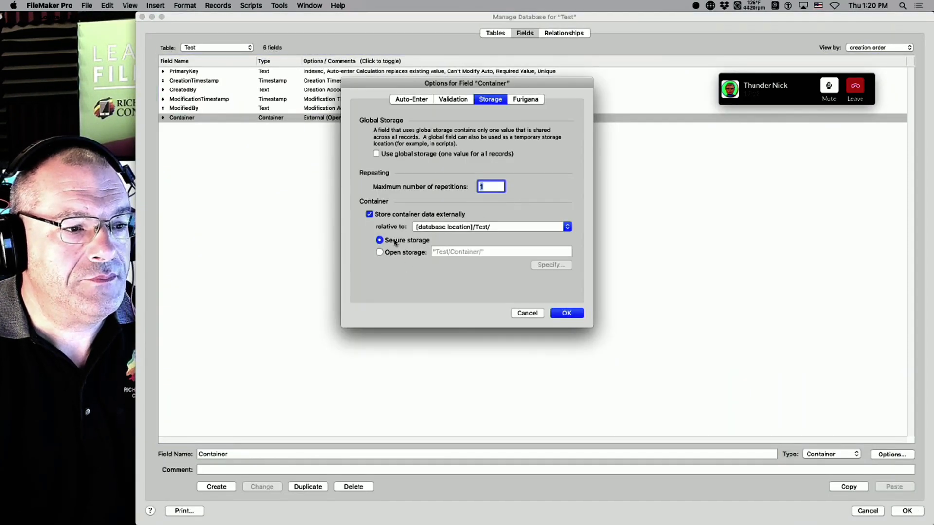
pyautogui.click(569, 315)
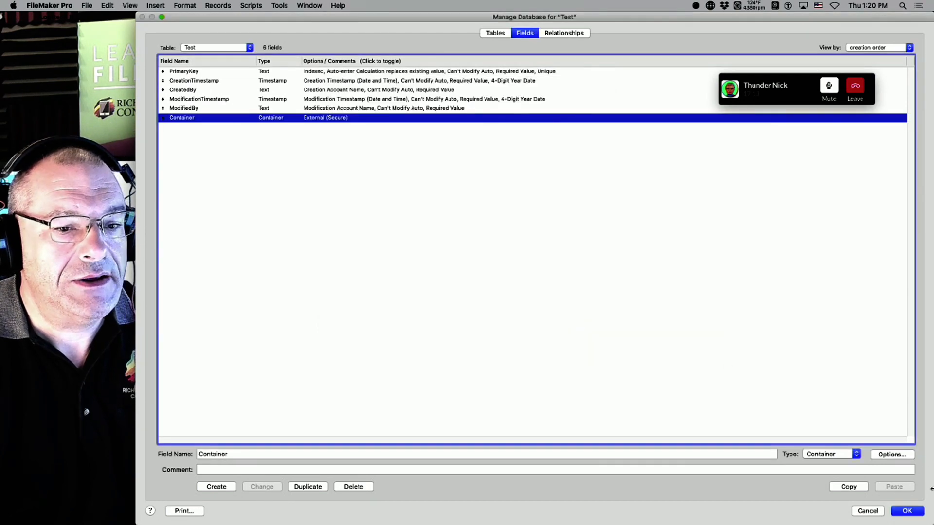
pyautogui.click(908, 511)
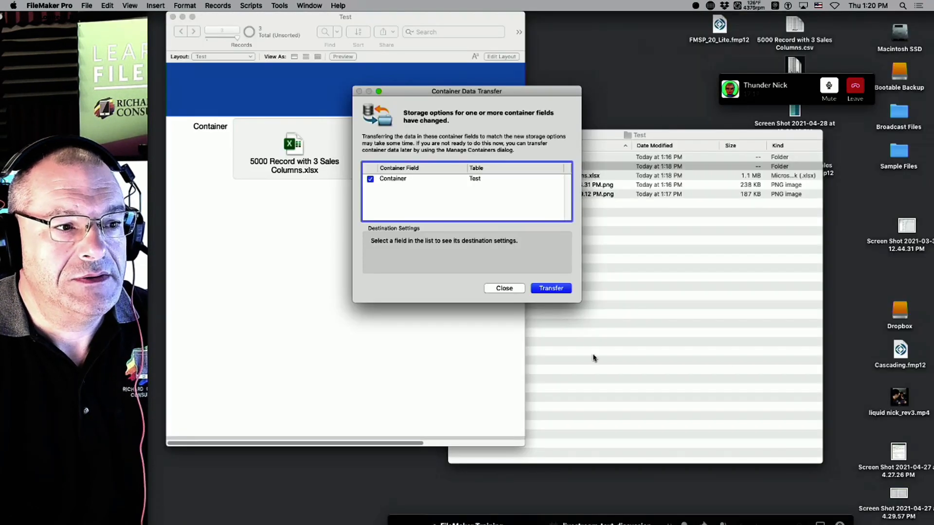
pyautogui.click(552, 287)
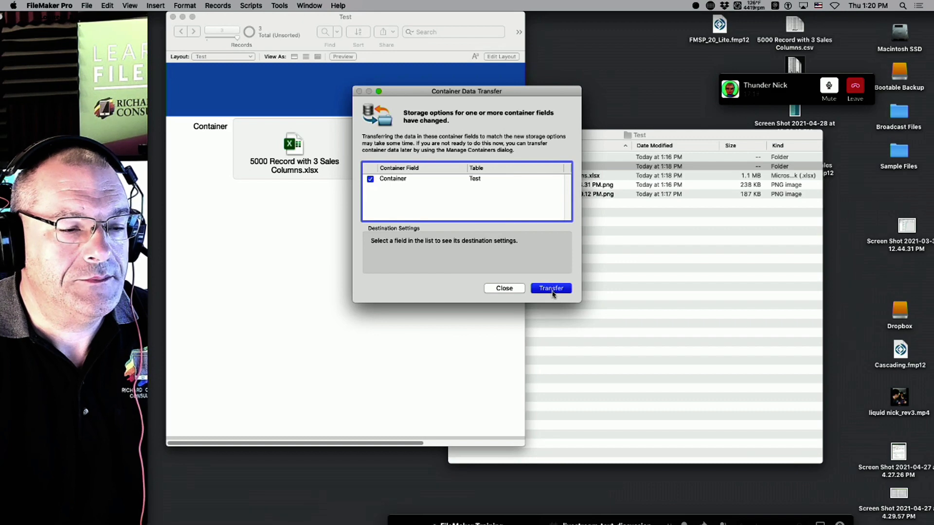
pyautogui.click(644, 308)
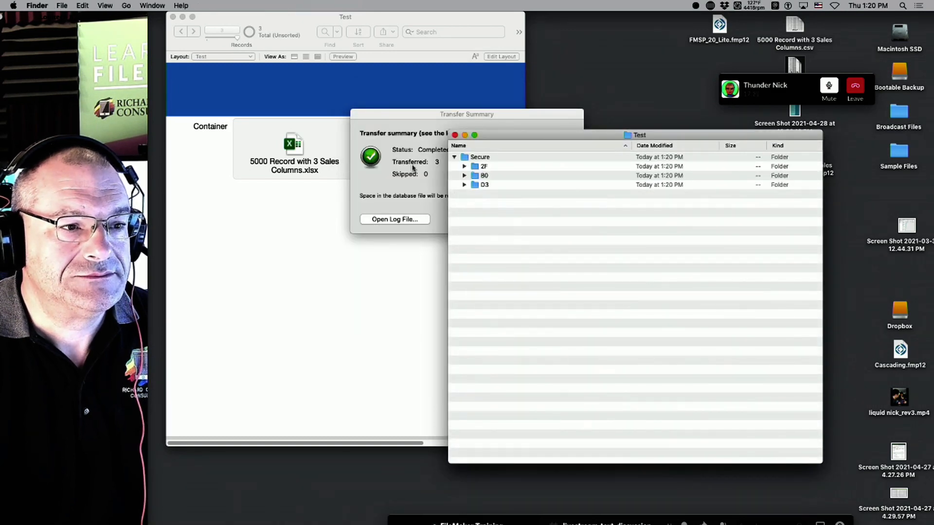
# Dismiss the transfer summary and expand the D3, B0, 2F, C9, D6 and C0 folders under Secure.
pyautogui.click(445, 204)
pyautogui.click(554, 217)
pyautogui.click(588, 236)
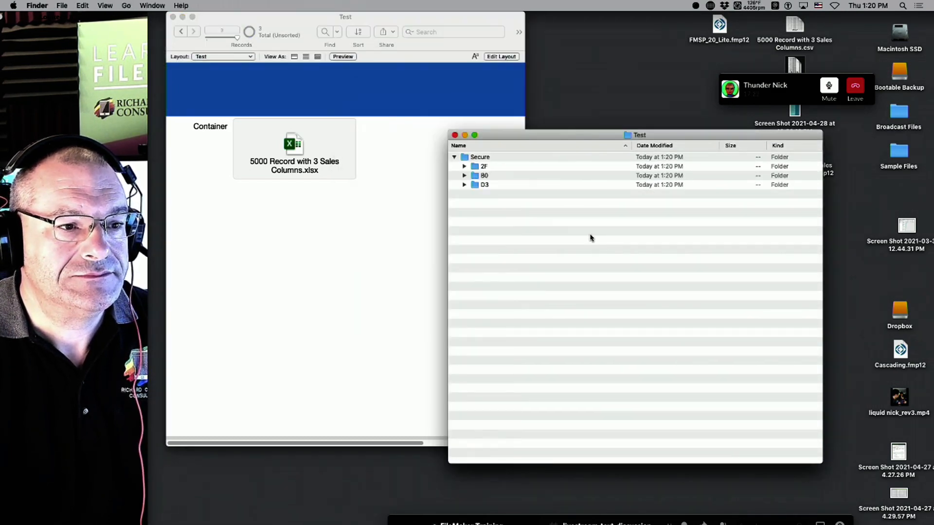
pyautogui.click(464, 185)
pyautogui.click(464, 176)
pyautogui.click(464, 166)
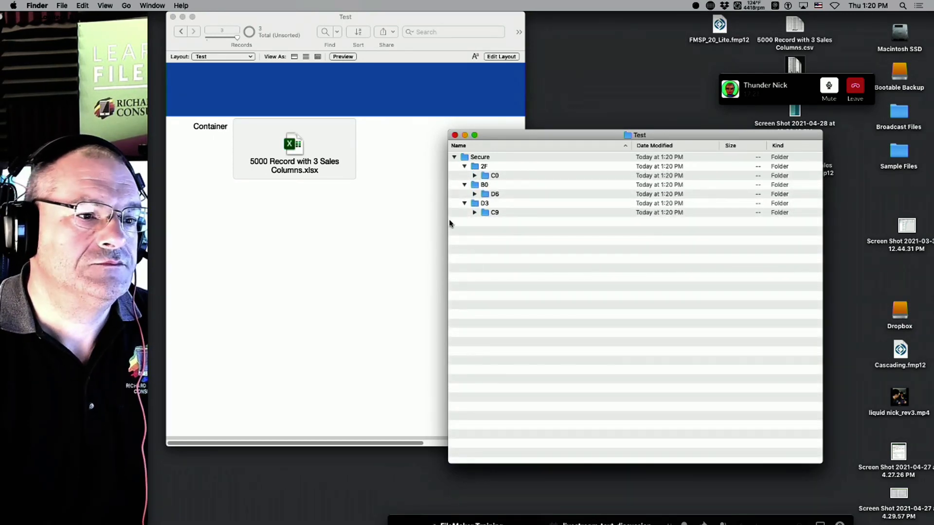
pyautogui.click(474, 213)
pyautogui.click(474, 194)
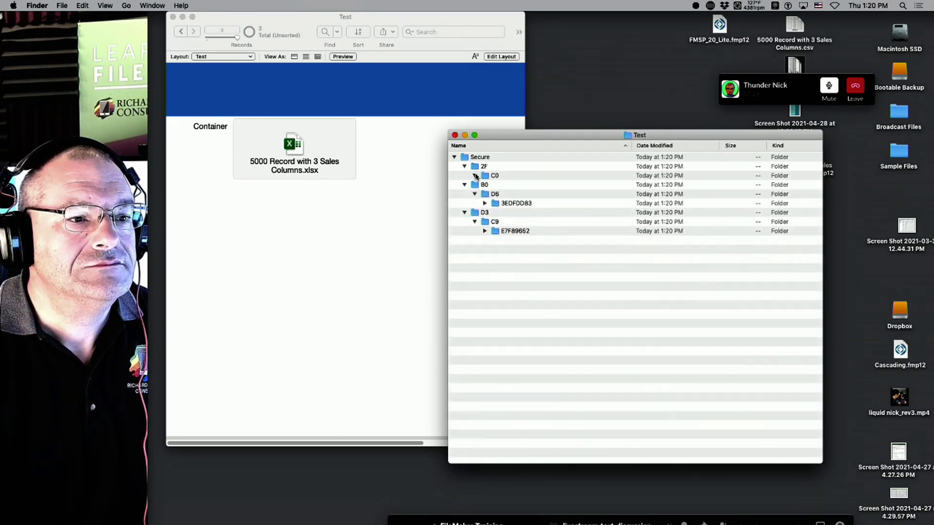
pyautogui.click(474, 176)
# Expand the deeper coded folders to reveal 783C_129, 0129_129 and 9298_129, then return to FileMaker.
pyautogui.click(485, 240)
pyautogui.click(486, 213)
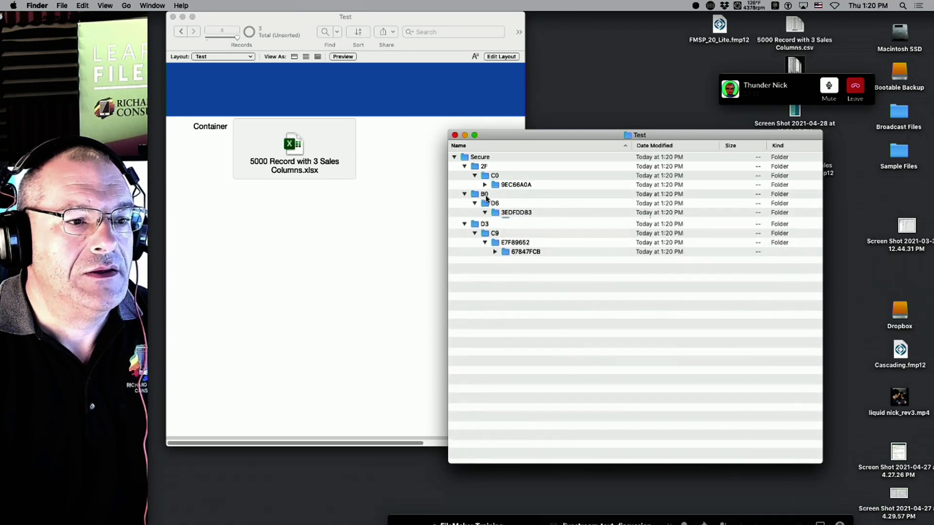
pyautogui.click(485, 185)
pyautogui.click(495, 268)
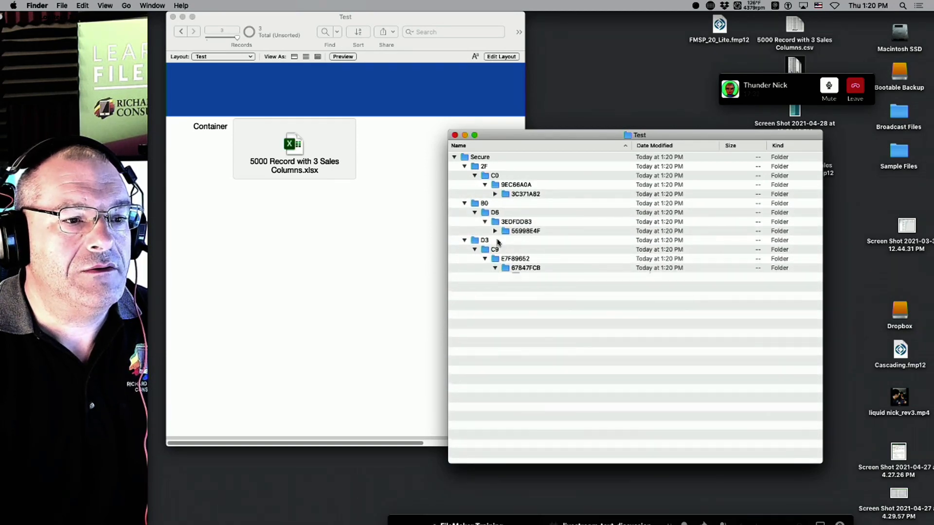
pyautogui.click(495, 231)
pyautogui.click(495, 194)
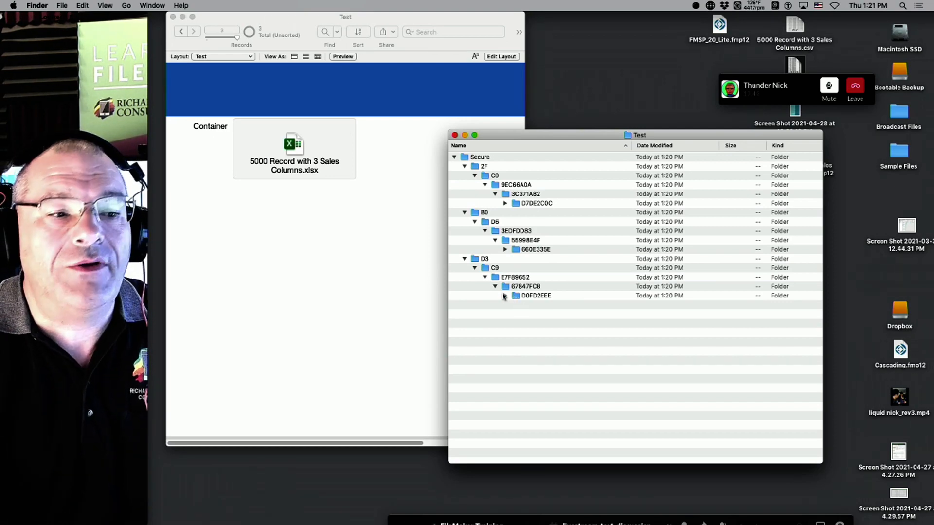
pyautogui.click(504, 296)
pyautogui.click(506, 249)
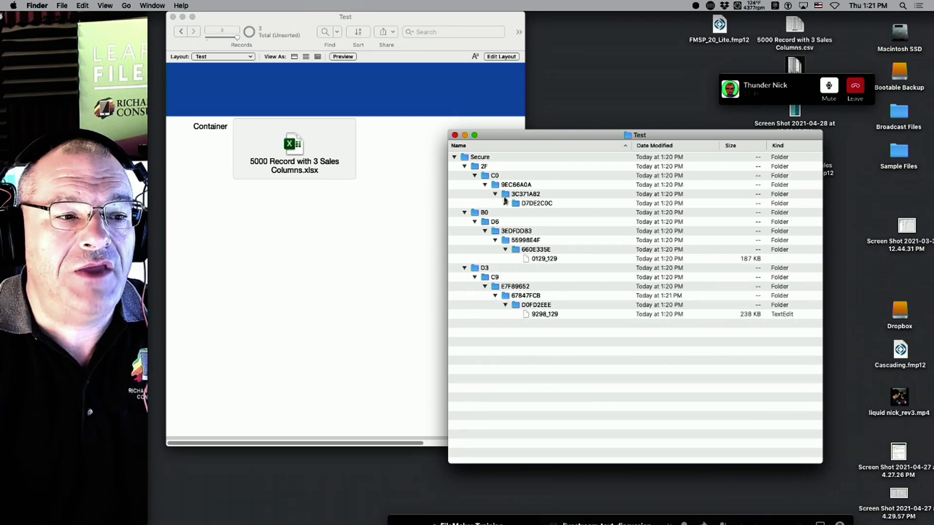
pyautogui.click(506, 204)
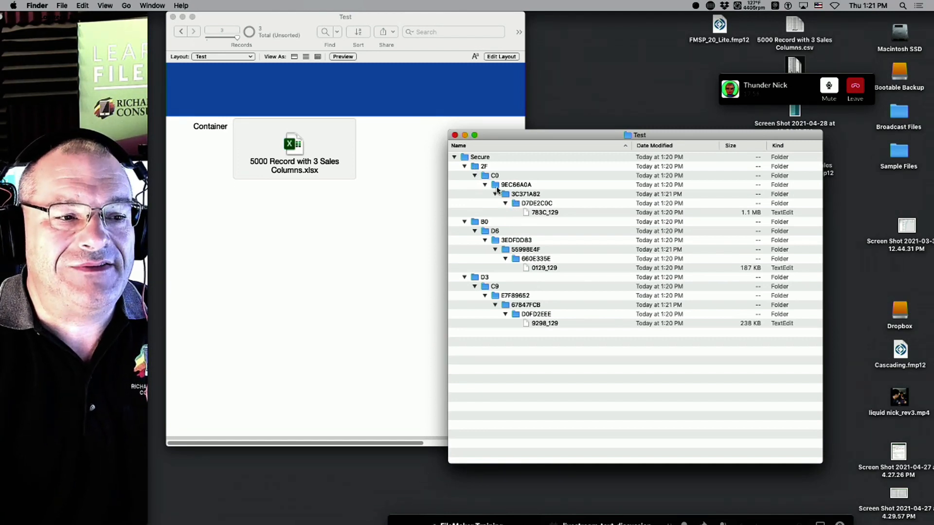
pyautogui.click(398, 298)
pyautogui.click(551, 359)
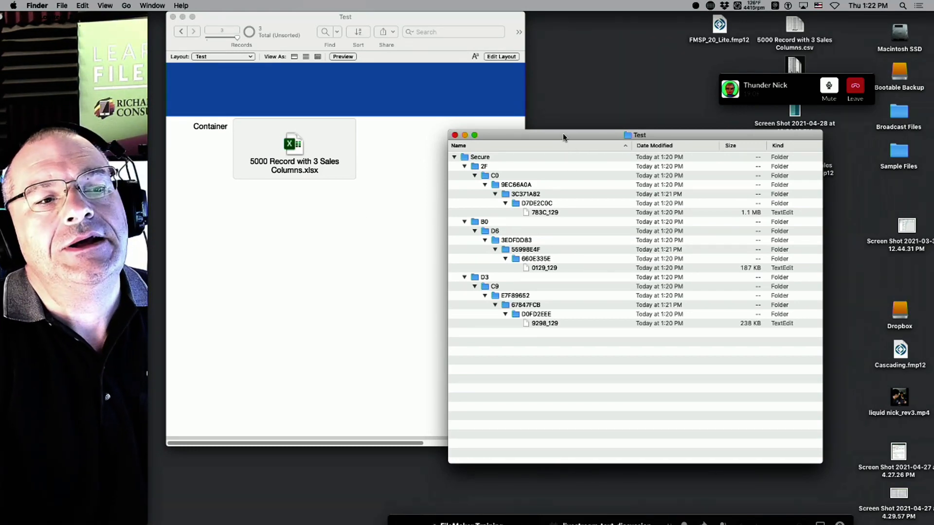
pyautogui.click(408, 158)
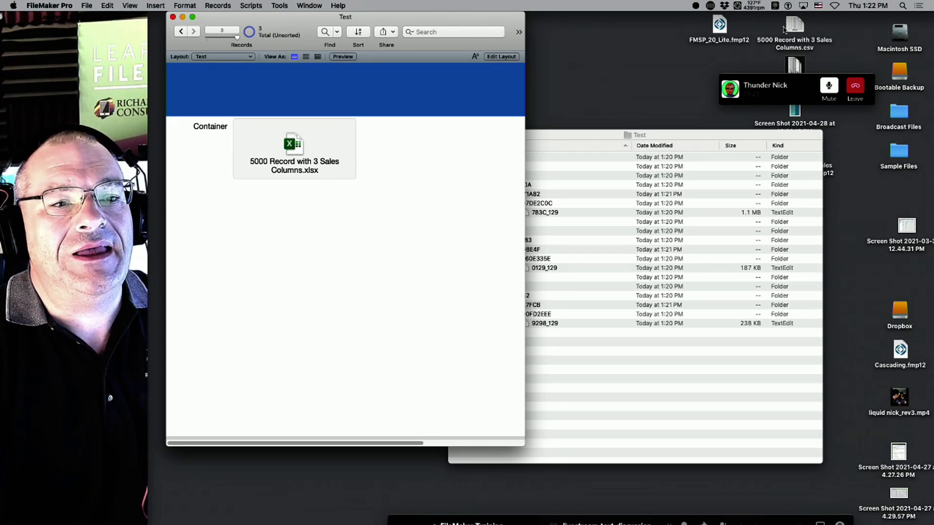
# Rearrange the desktop windows and icons so GUIDgeneration.pdf is reachable beside FileMaker.
pyautogui.click(802, 27)
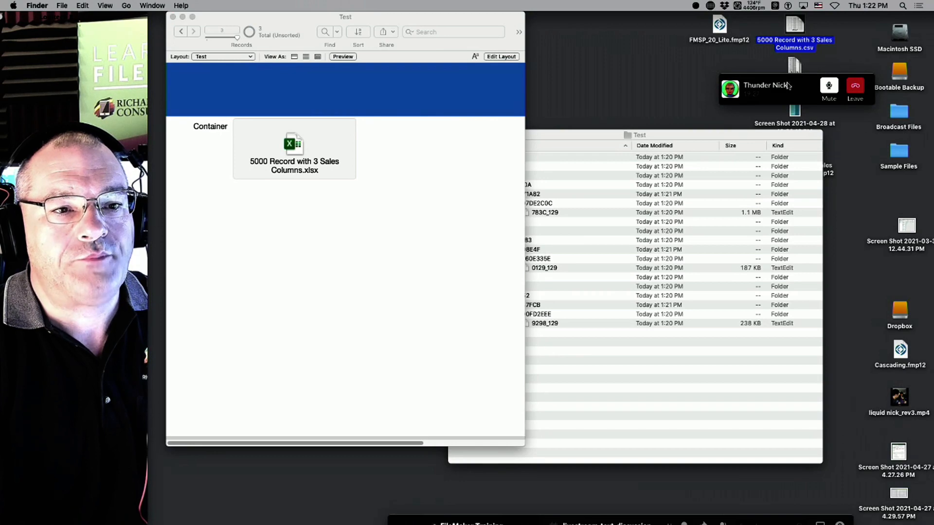
pyautogui.moveTo(788, 86); pyautogui.dragTo(900, 172)
pyautogui.moveTo(784, 138); pyautogui.dragTo(787, 277)
pyautogui.moveTo(789, 189); pyautogui.dragTo(579, 124)
pyautogui.click(423, 168)
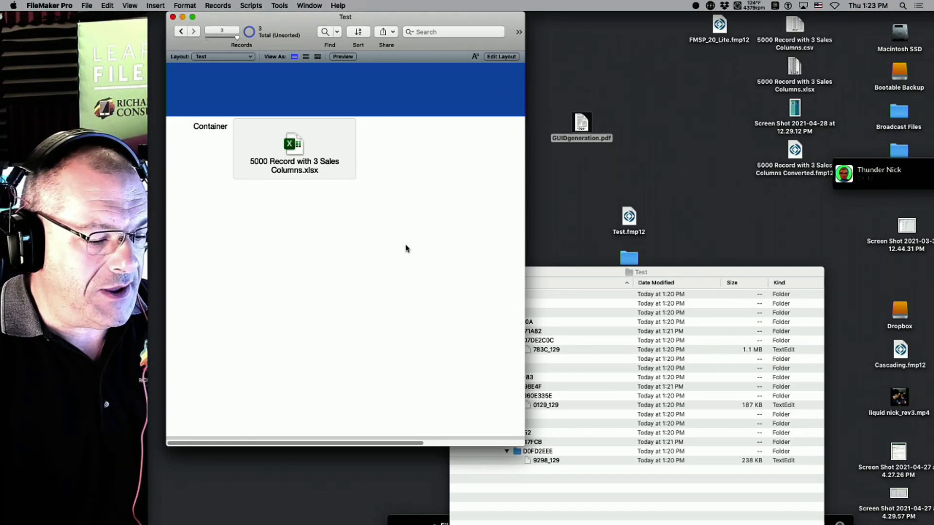
# Create a new record and drop GUIDgeneration.pdf into its Container field.
pyautogui.press('super+n')
pyautogui.moveTo(580, 127); pyautogui.dragTo(283, 146)
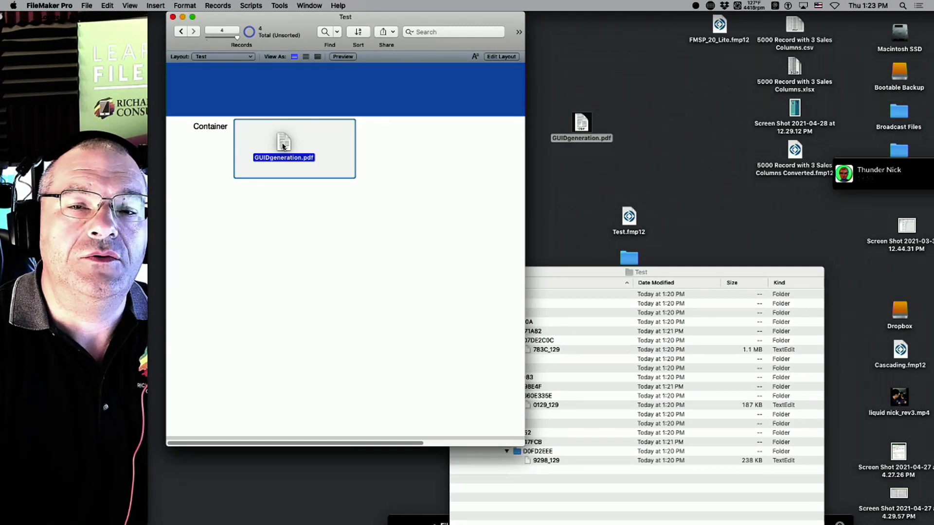
pyautogui.moveTo(284, 146); pyautogui.dragTo(284, 144)
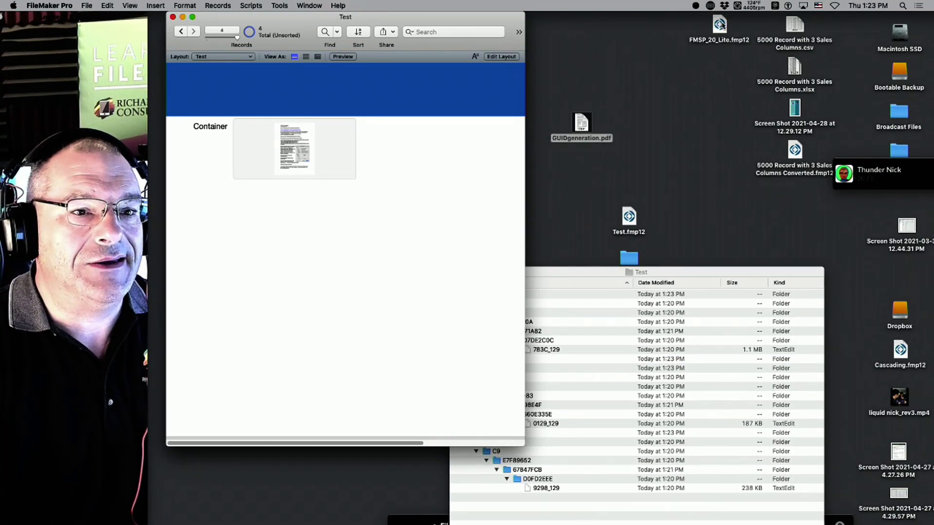
# Replace the PDF with 5000 Record with 3 Sales Columns.xlsx and reposition the desktop screenshot icon.
pyautogui.moveTo(720, 26); pyautogui.dragTo(690, 36)
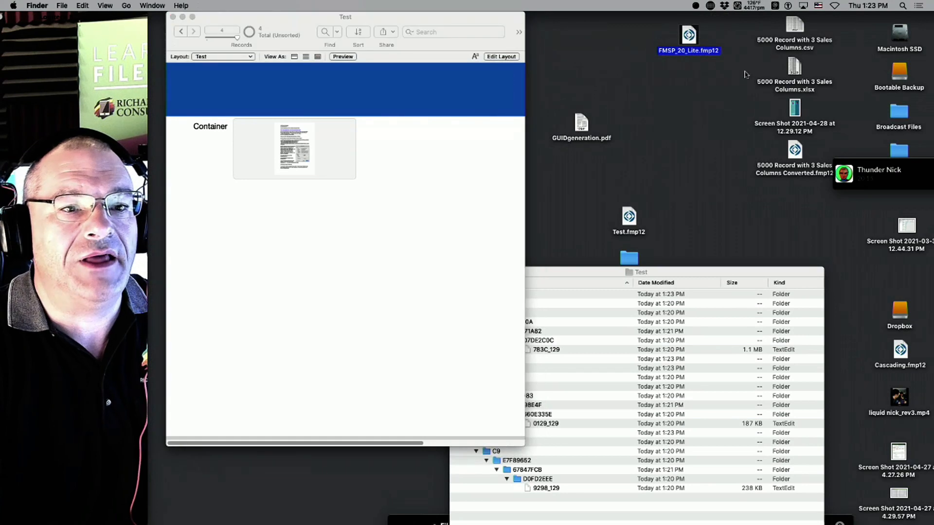
pyautogui.click(741, 68)
pyautogui.moveTo(795, 68); pyautogui.dragTo(294, 146)
pyautogui.click(418, 193)
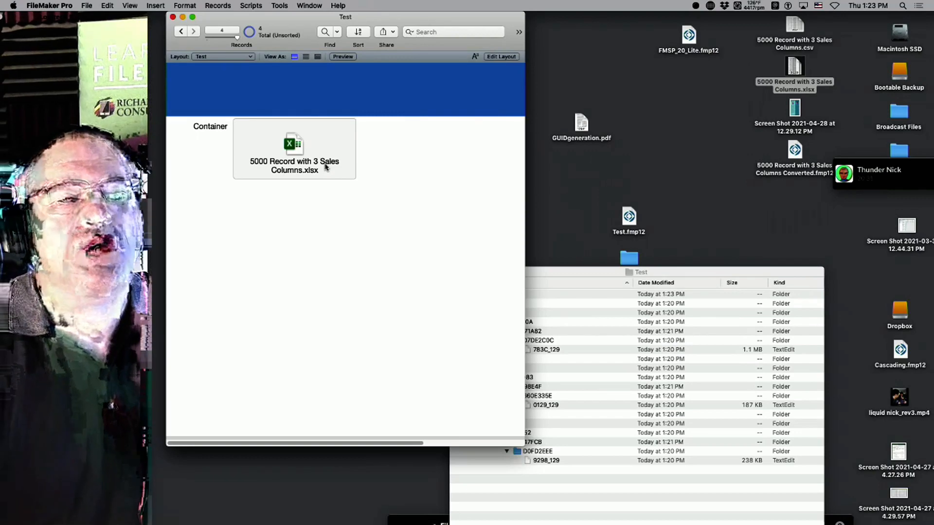
pyautogui.click(915, 227)
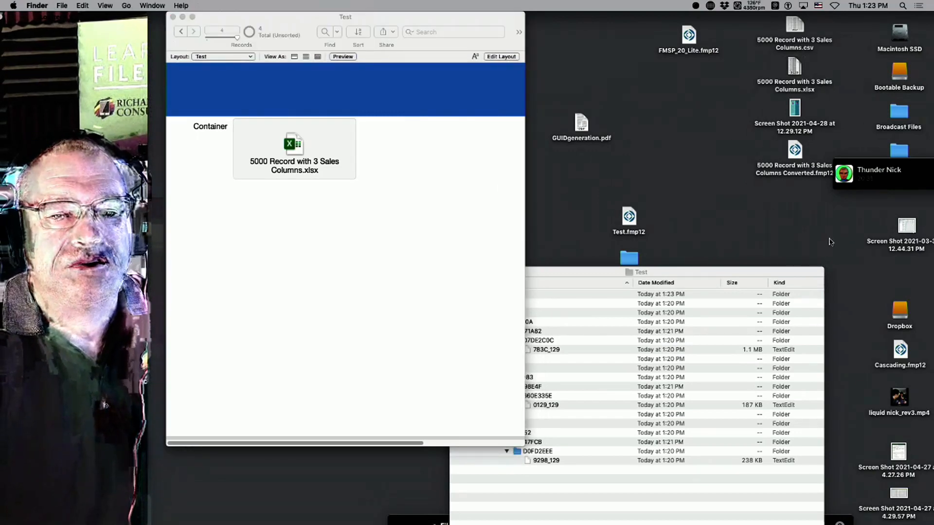
pyautogui.moveTo(908, 230); pyautogui.dragTo(787, 230)
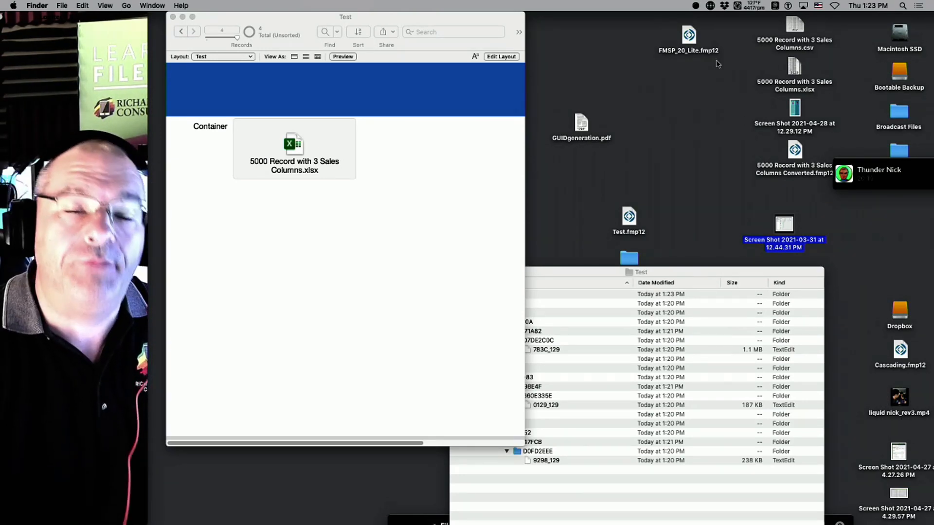
pyautogui.click(383, 205)
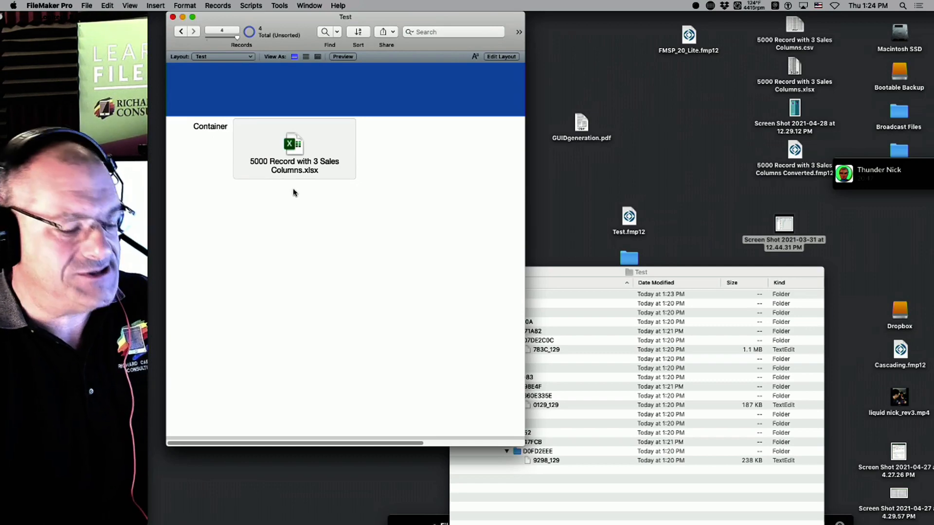
# In Layout mode, set the Container field's Inspector Data option to Optimize for Interactive content.
pyautogui.press('super+l')
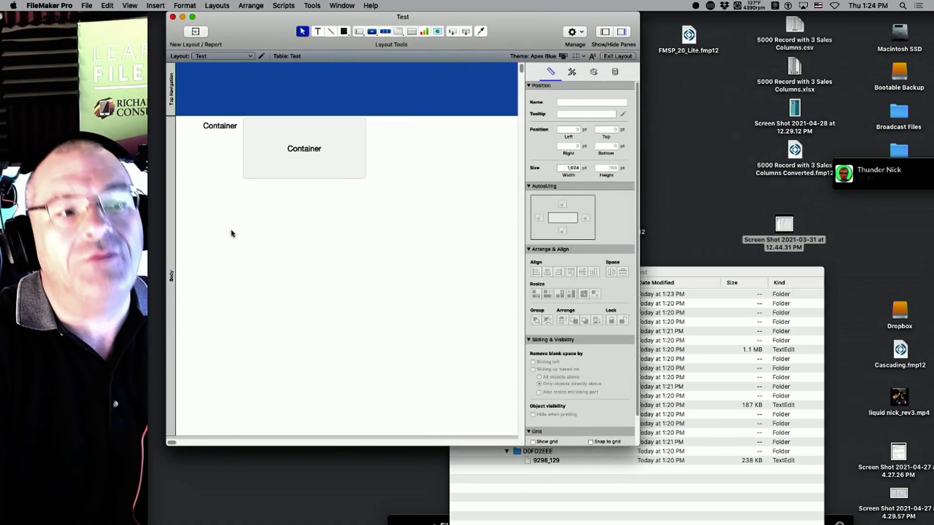
pyautogui.click(278, 136)
pyautogui.scroll(-2, 599, 300)
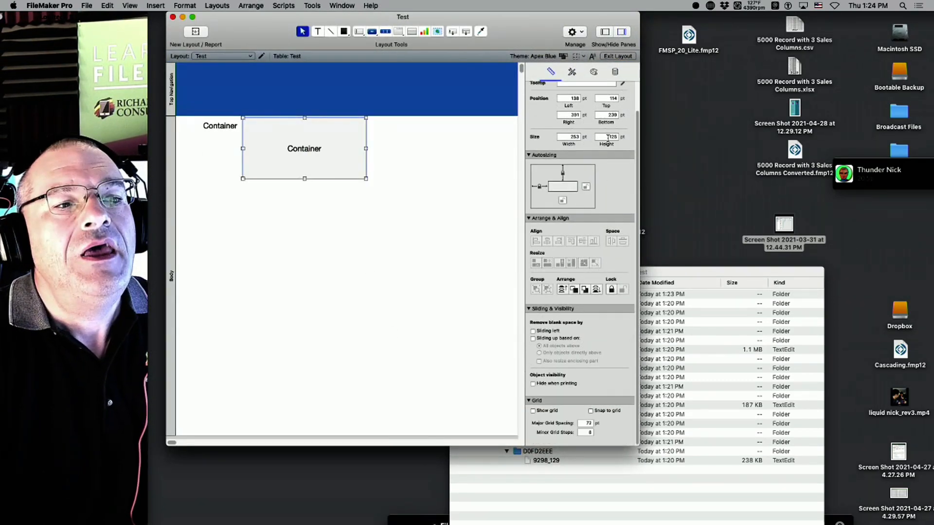
pyautogui.click(605, 31)
pyautogui.moveTo(638, 444); pyautogui.dragTo(792, 451)
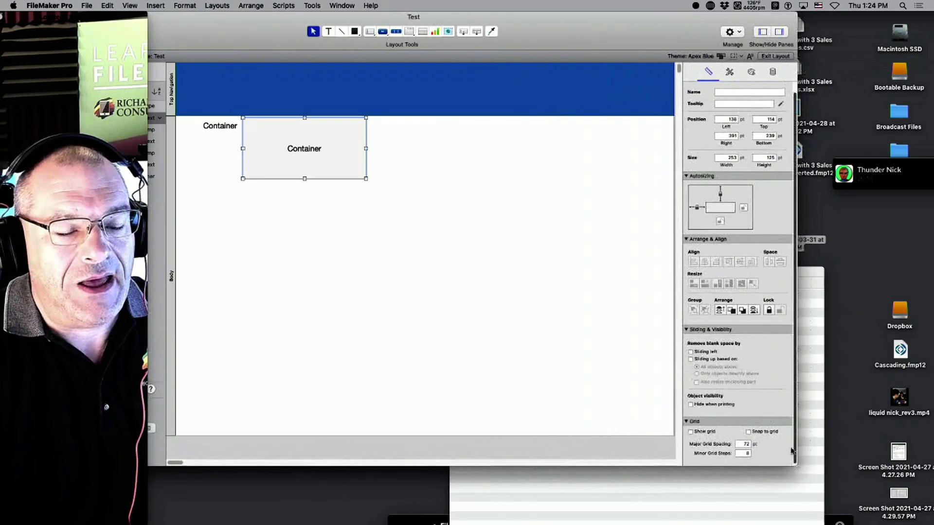
pyautogui.moveTo(551, 29); pyautogui.dragTo(668, 30)
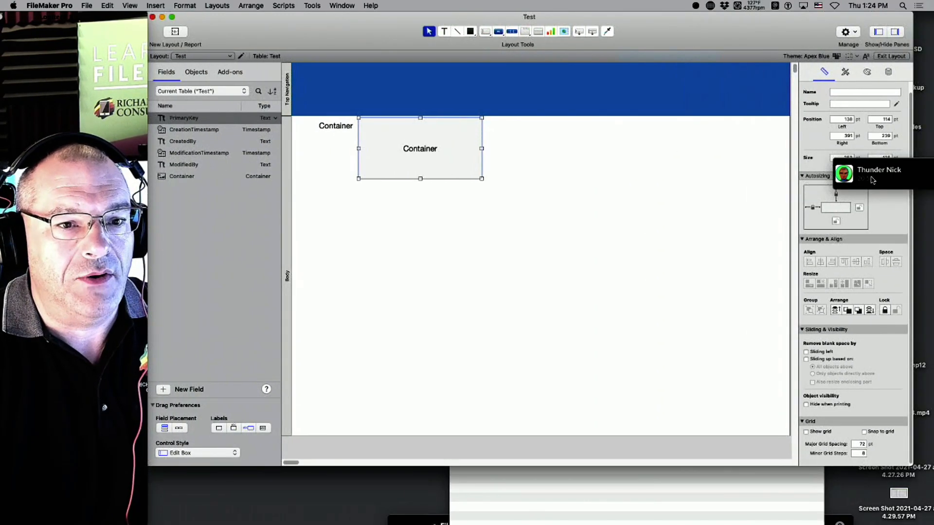
pyautogui.moveTo(872, 180); pyautogui.dragTo(880, 524)
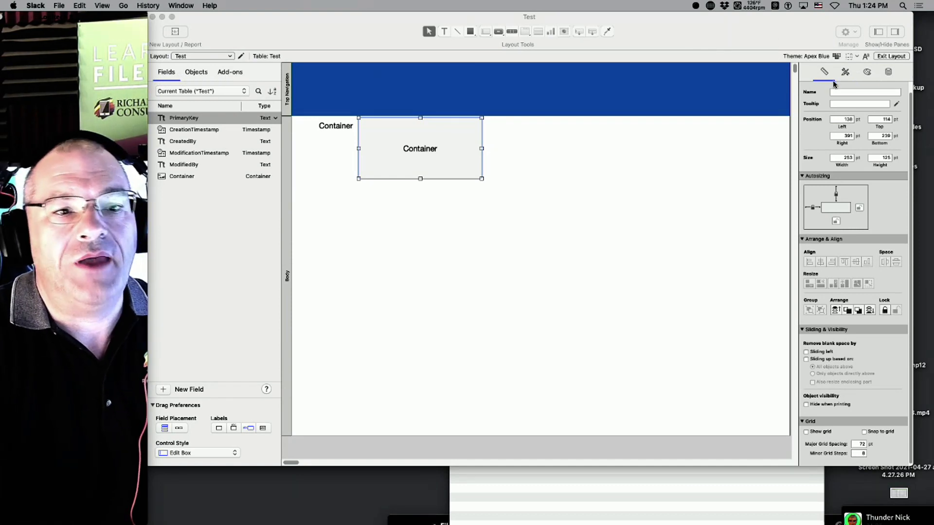
pyautogui.click(887, 73)
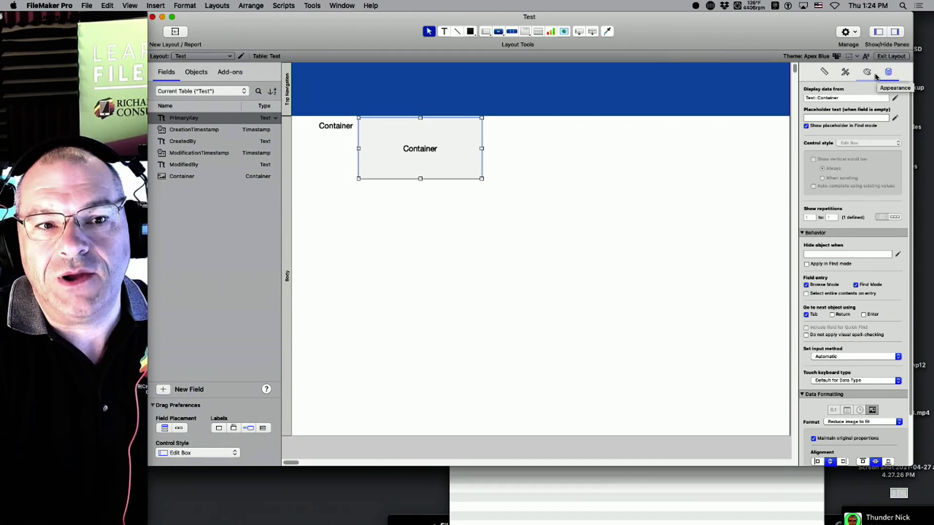
pyautogui.scroll(-3, 871, 267)
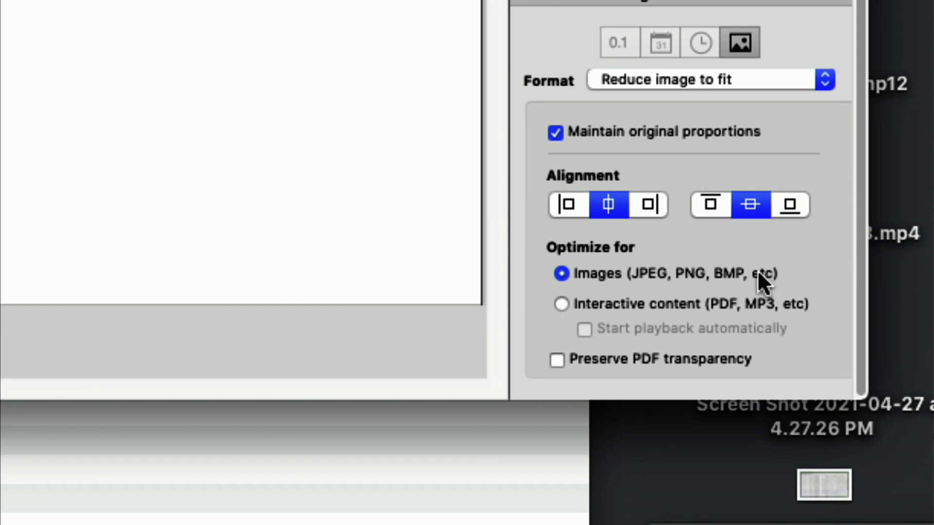
pyautogui.click(614, 306)
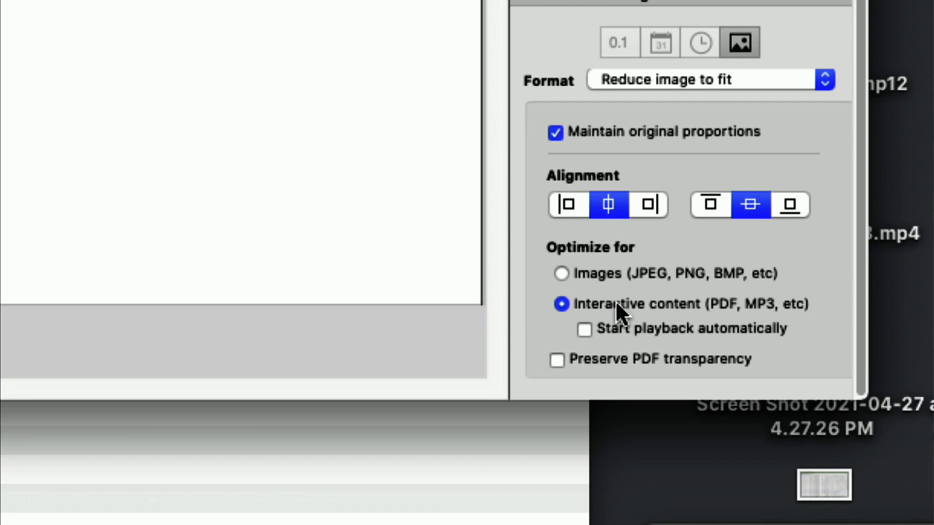
pyautogui.scroll(3, 612, 326)
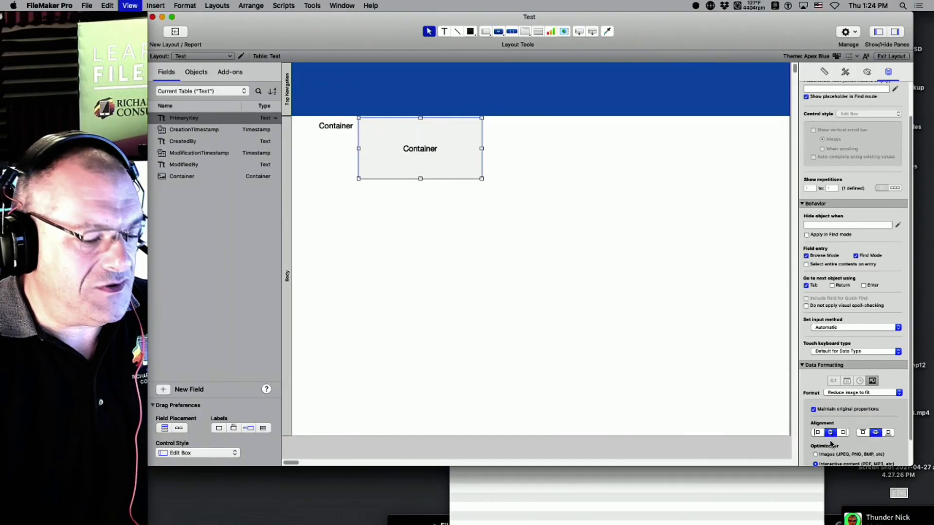
# Enlarge the Container field to about 323 by 545 pt and view record 2 in Browse mode.
pyautogui.press('super+b')
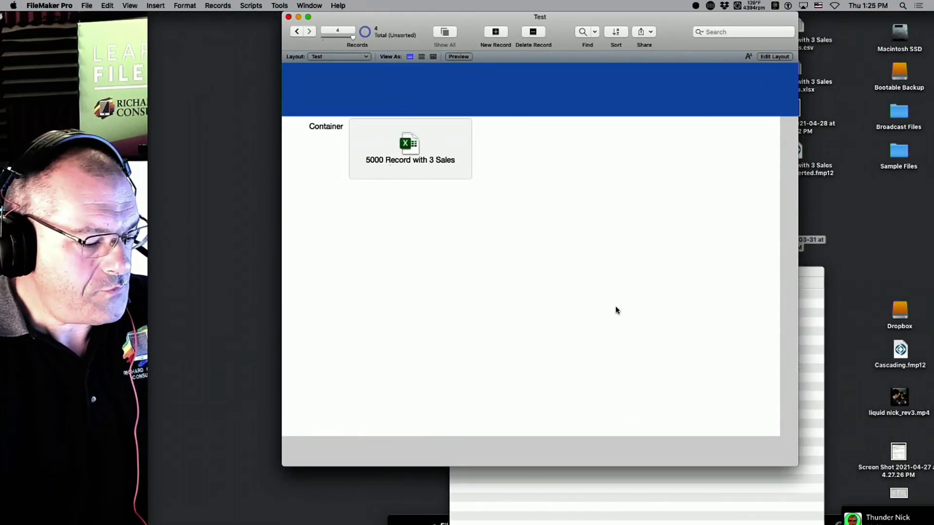
pyautogui.press('super+l')
pyautogui.click(474, 156)
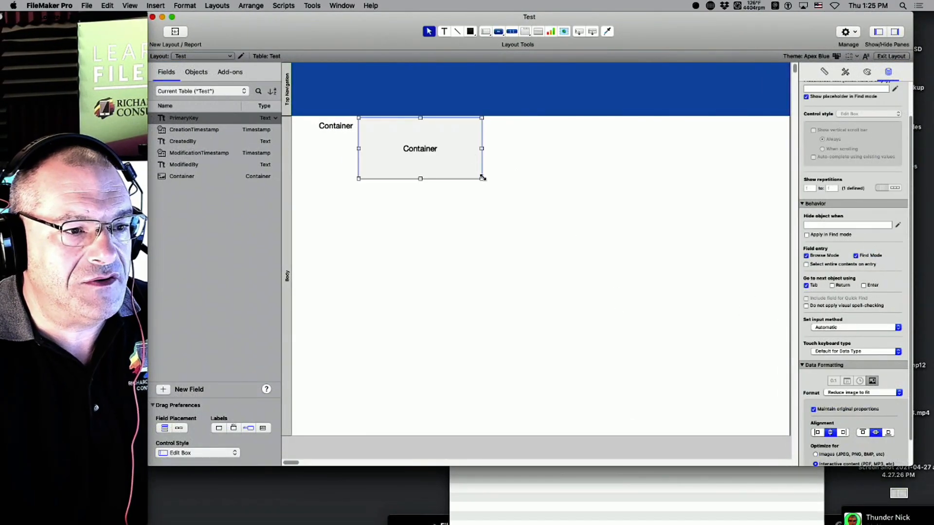
pyautogui.moveTo(481, 179); pyautogui.dragTo(517, 385)
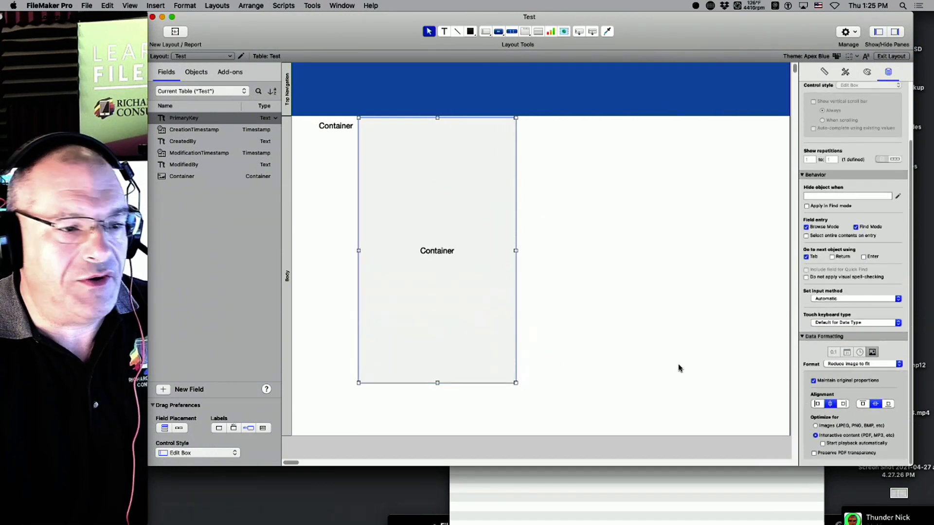
pyautogui.press('super+b')
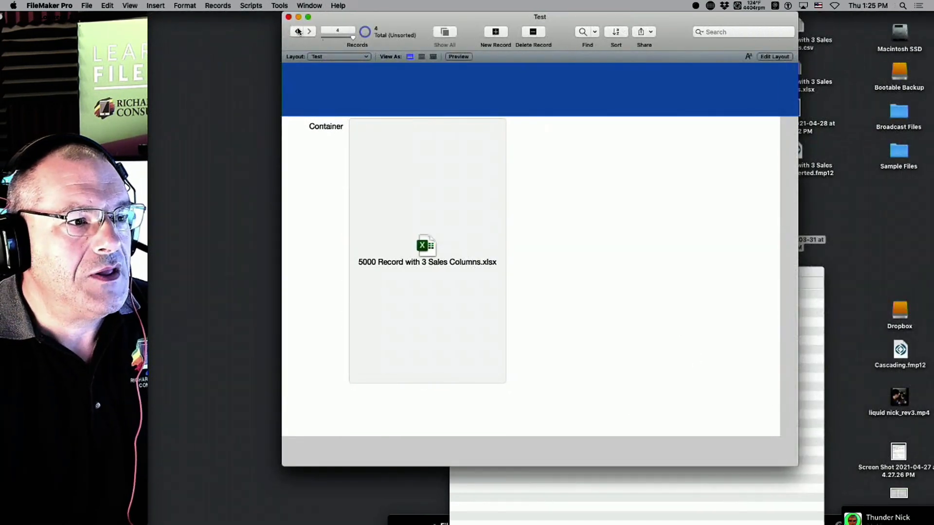
pyautogui.click(296, 32)
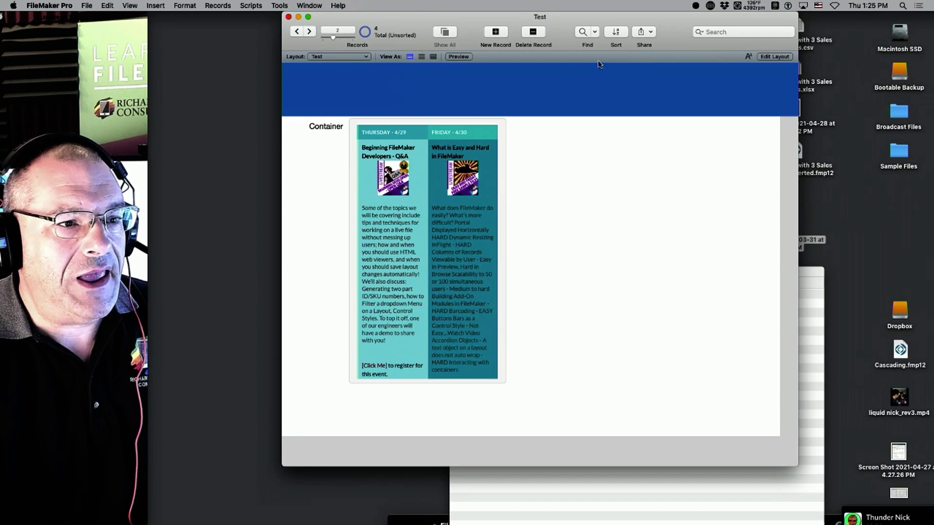
# Drag an applause MP3 from the Broadcast Files folder into record 2's Container field.
pyautogui.moveTo(670, 36); pyautogui.dragTo(589, 12)
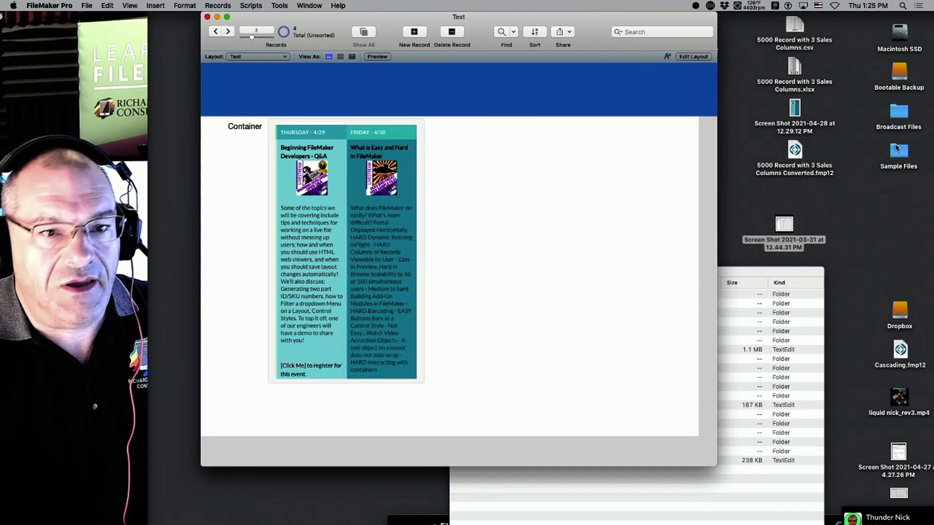
pyautogui.doubleClick(899, 112)
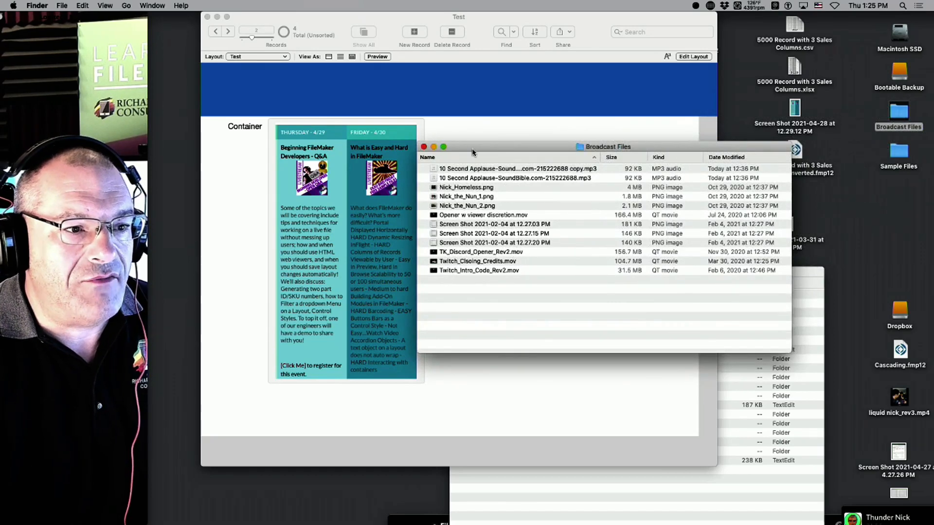
pyautogui.moveTo(472, 152); pyautogui.dragTo(580, 175)
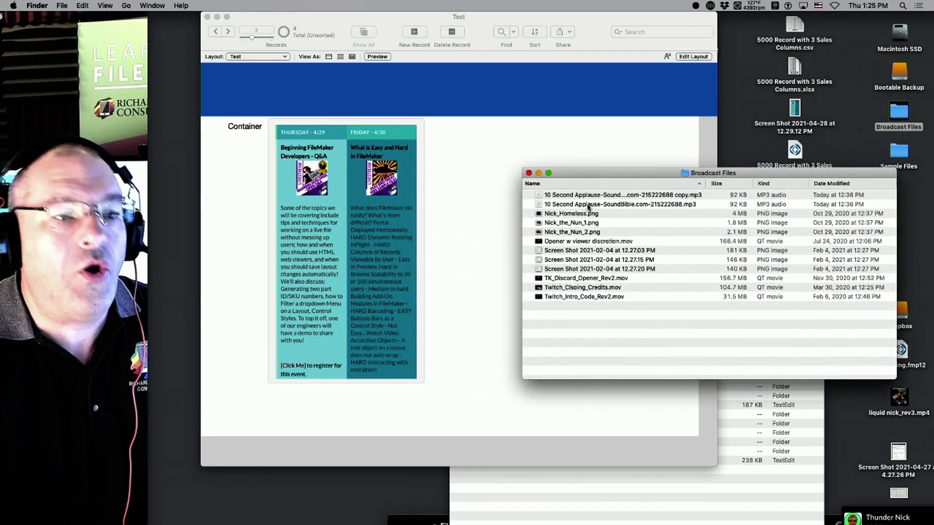
pyautogui.click(611, 203)
pyautogui.moveTo(610, 195); pyautogui.dragTo(329, 260)
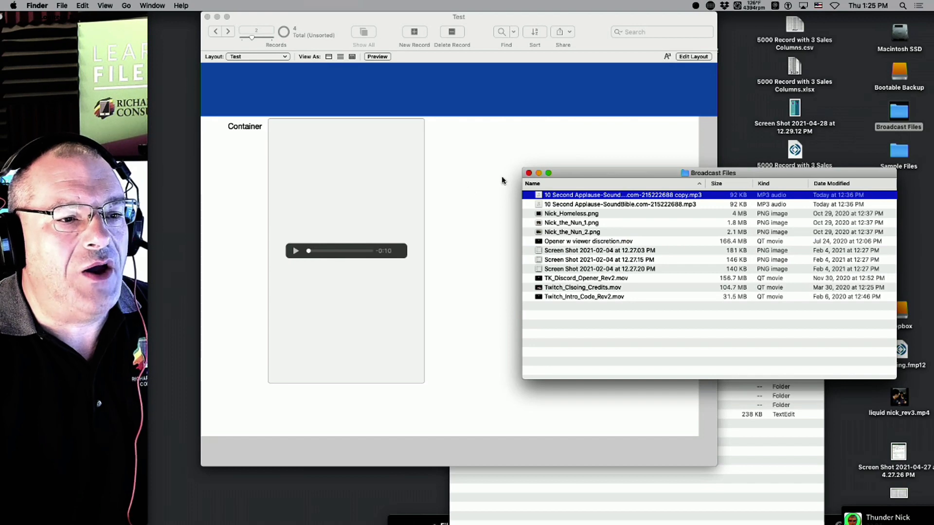
pyautogui.moveTo(570, 172); pyautogui.dragTo(790, 226)
pyautogui.click(355, 255)
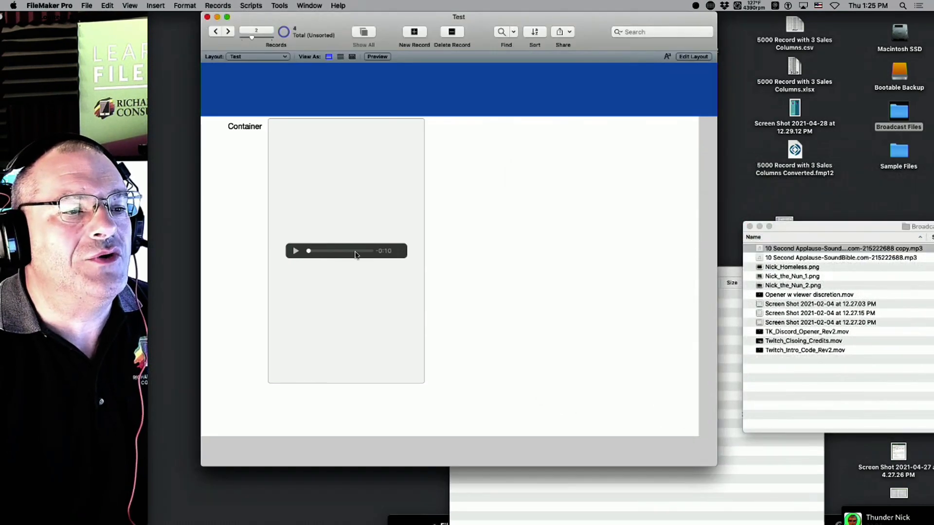
# Play and pause the applause audio, then advance to record 4.
pyautogui.click(296, 251)
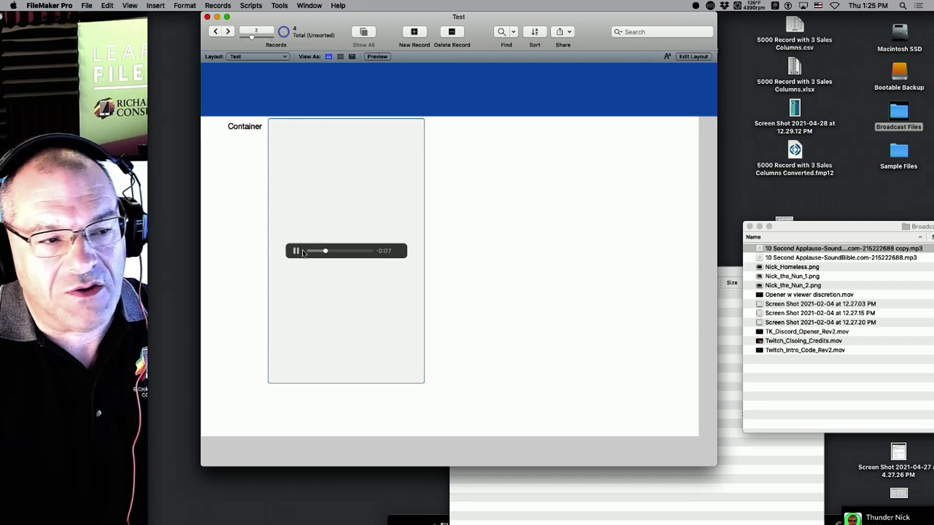
pyautogui.click(296, 252)
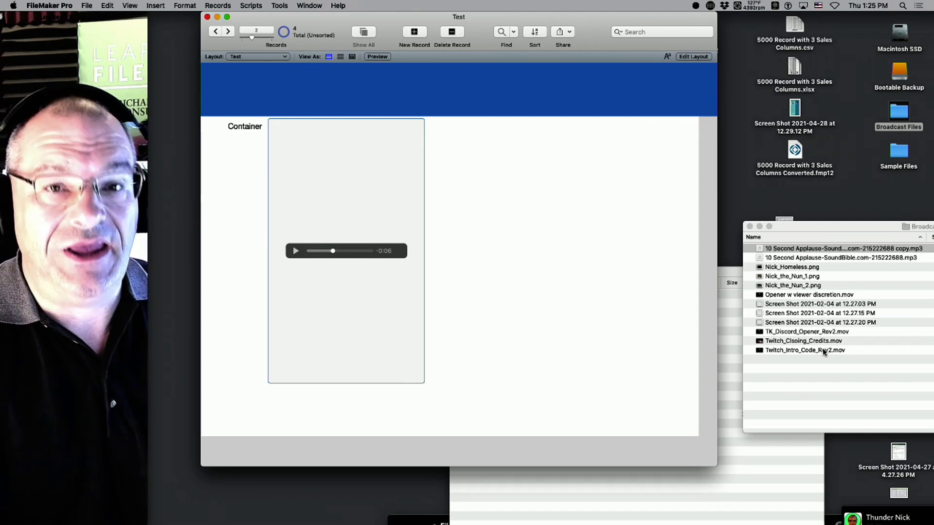
pyautogui.click(597, 314)
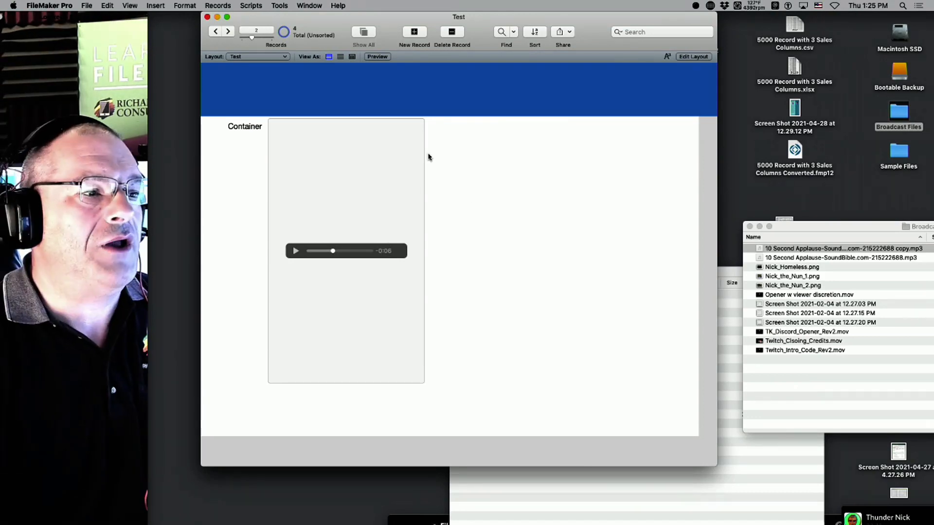
pyautogui.click(228, 31)
pyautogui.click(228, 31)
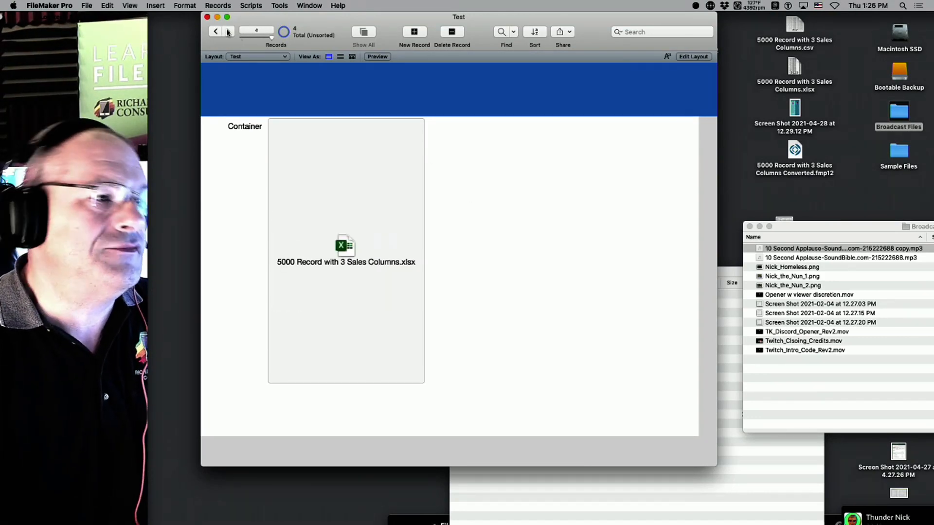
# Step back to record 1 of 4, showing its stored screenshot image.
pyautogui.click(216, 32)
pyautogui.click(215, 33)
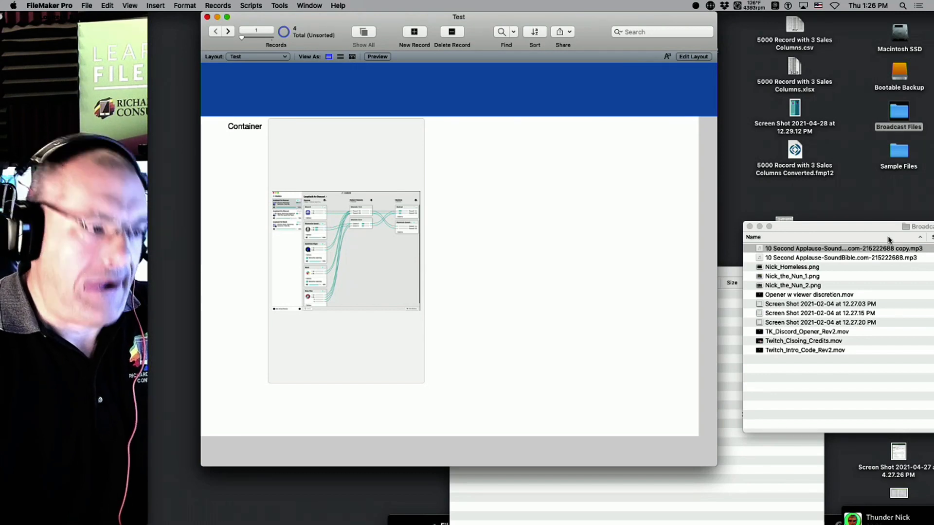
pyautogui.moveTo(2, 319)
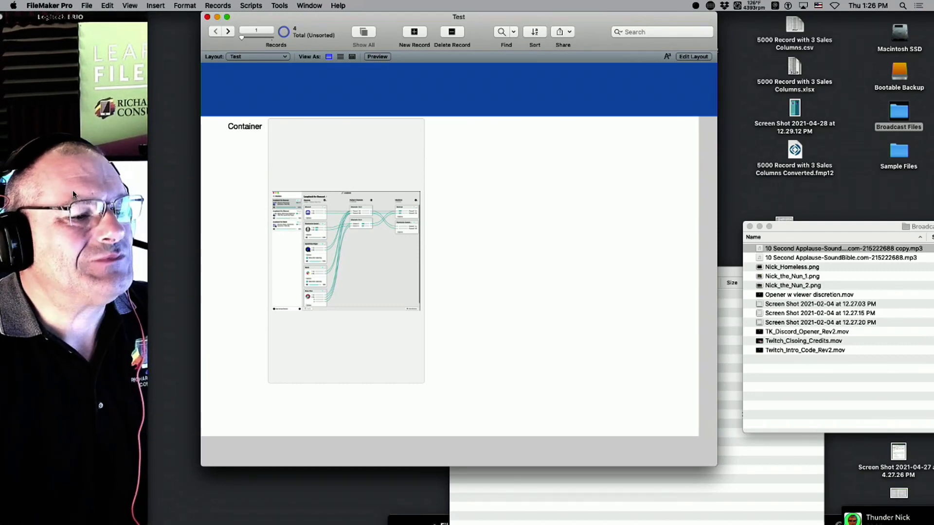
# Load fmtraining.tv in Safari, open the free Video Player download form, then close both Safari windows.
pyautogui.click(18, 151)
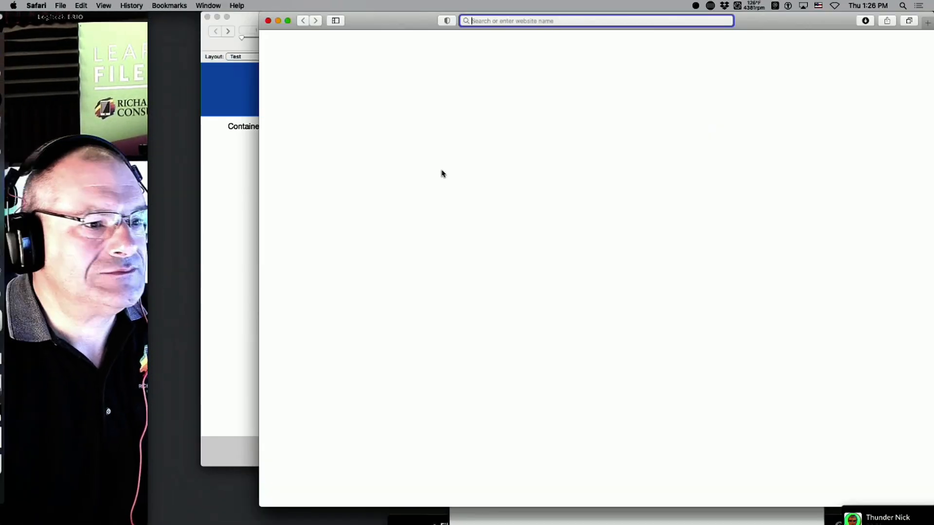
pyautogui.write('fmt')
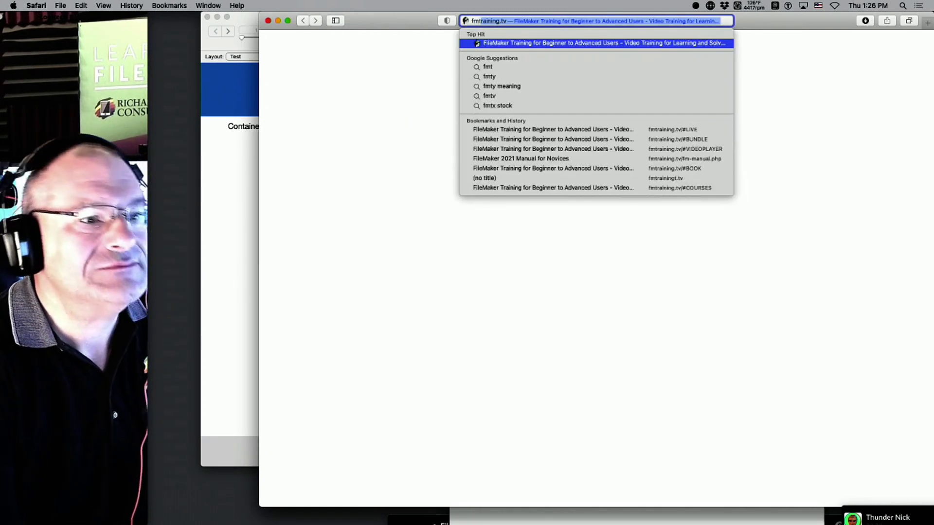
pyautogui.press('Return')
pyautogui.click(649, 243)
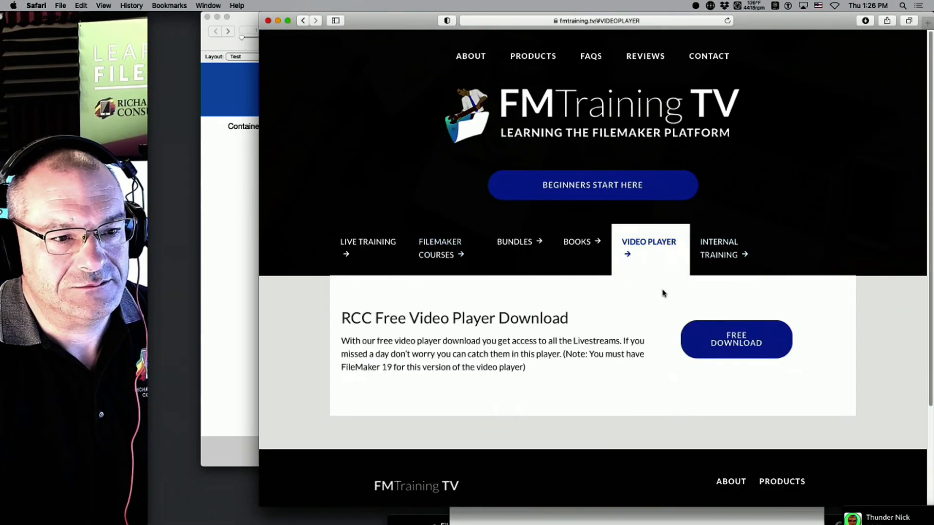
pyautogui.click(743, 341)
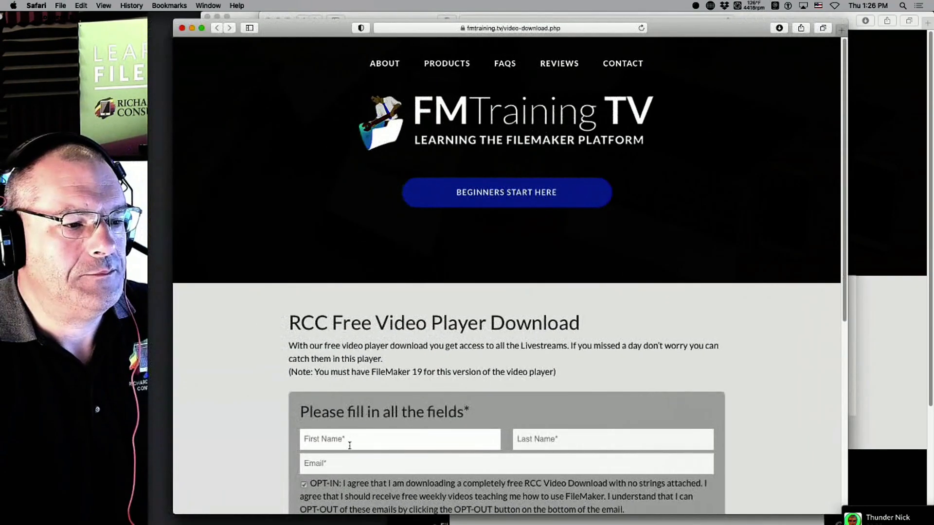
pyautogui.press('super+w')
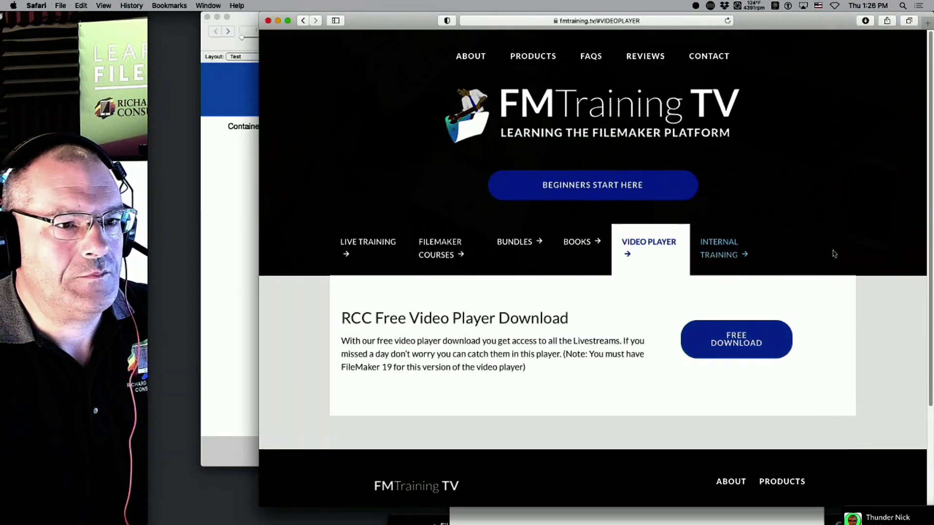
pyautogui.press('super+w')
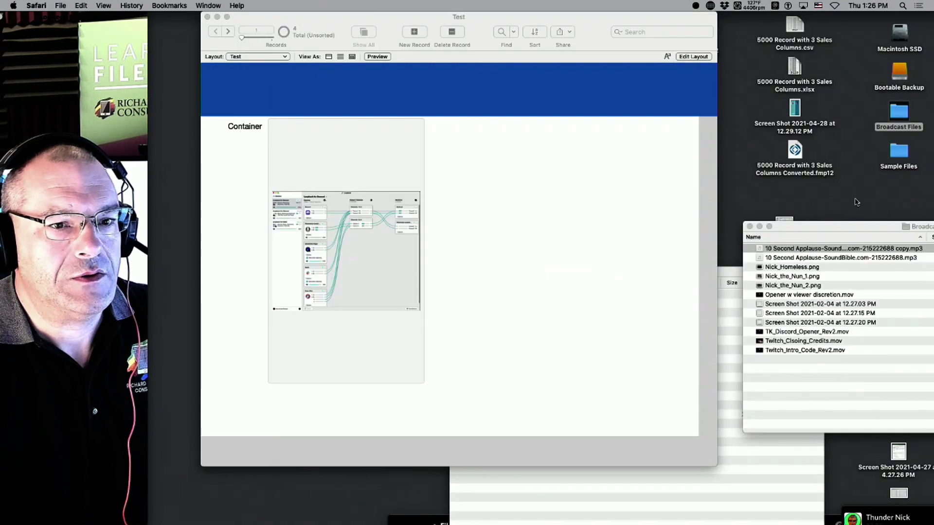
# Open FileMaker Trainingx43.fmp12 from the Sample Files folder on the desktop.
pyautogui.click(857, 202)
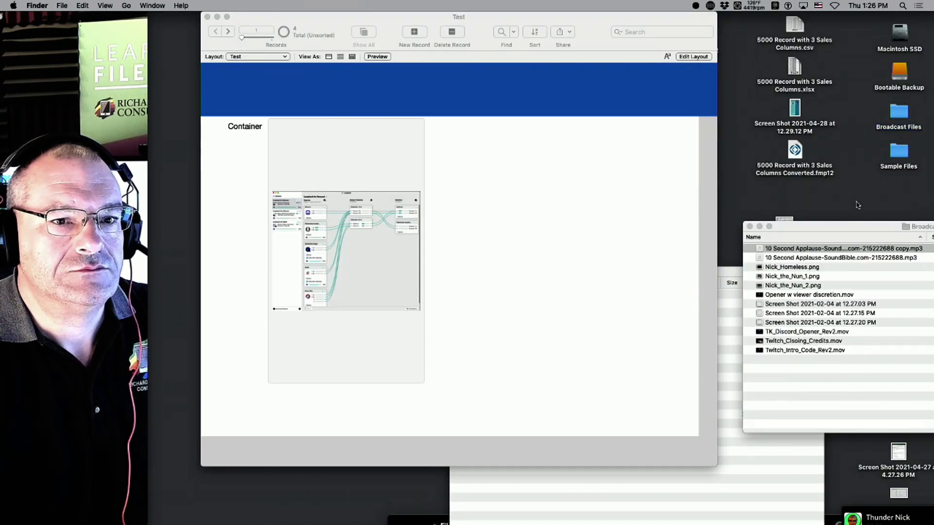
pyautogui.doubleClick(901, 157)
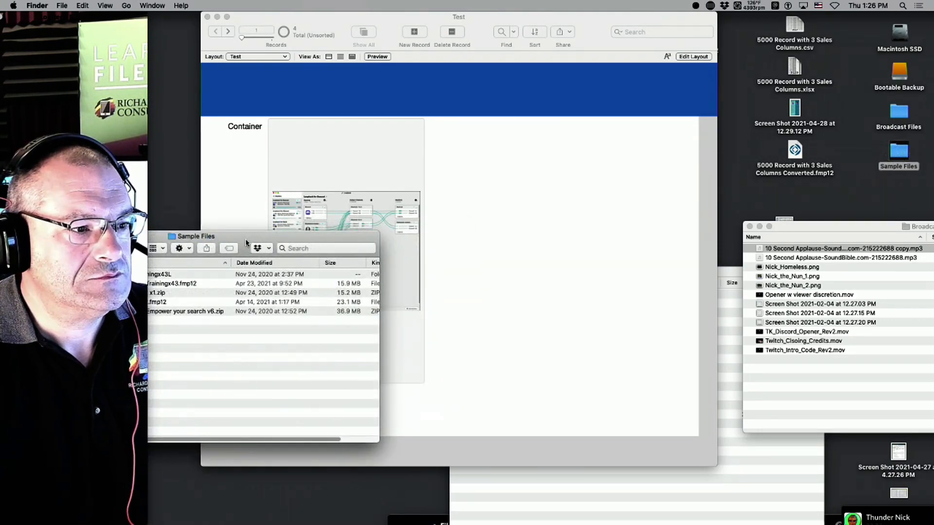
pyautogui.moveTo(246, 242); pyautogui.dragTo(808, 220)
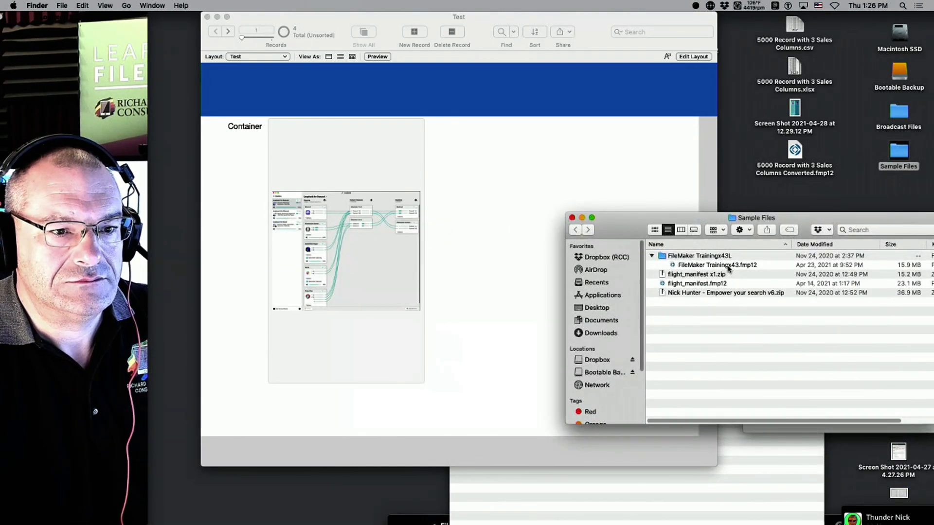
pyautogui.click(728, 266)
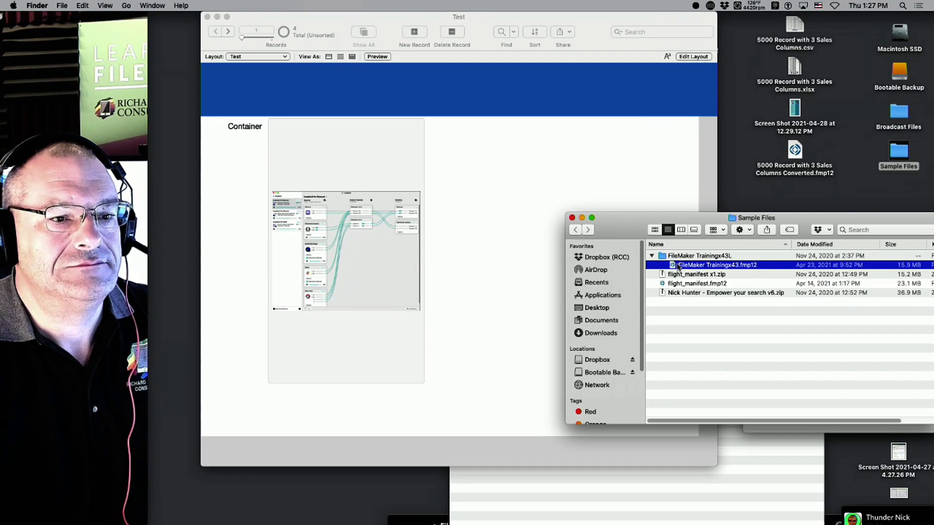
pyautogui.doubleClick(676, 267)
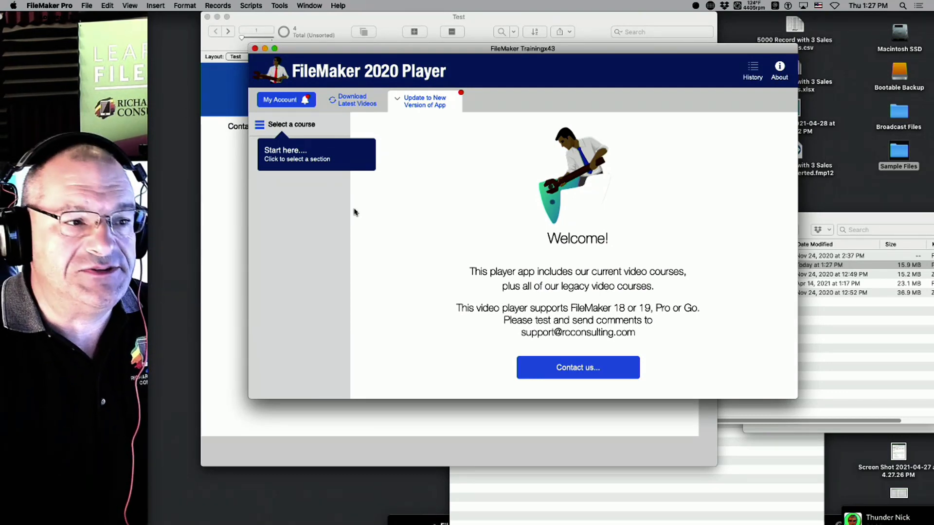
# Browse the course list and choose the Daily Live Streams course.
pyautogui.click(295, 127)
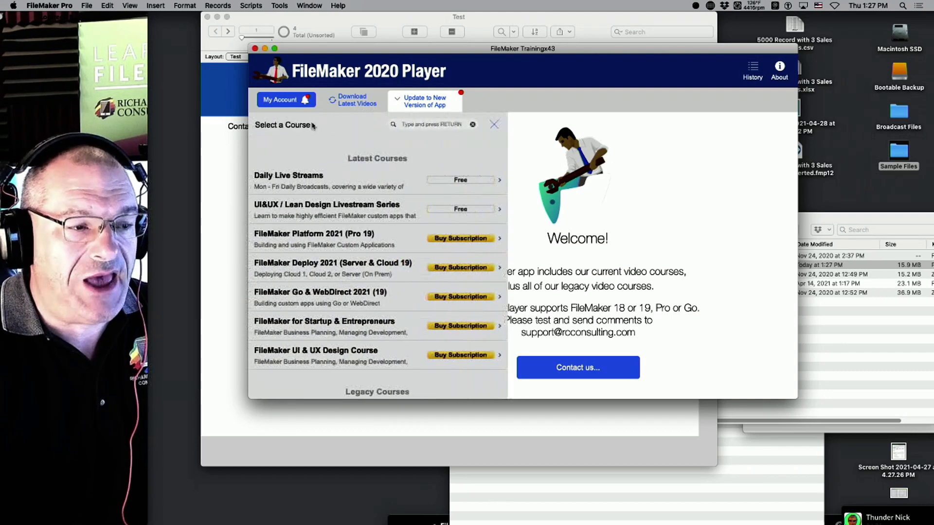
pyautogui.scroll(-3, 400, 209)
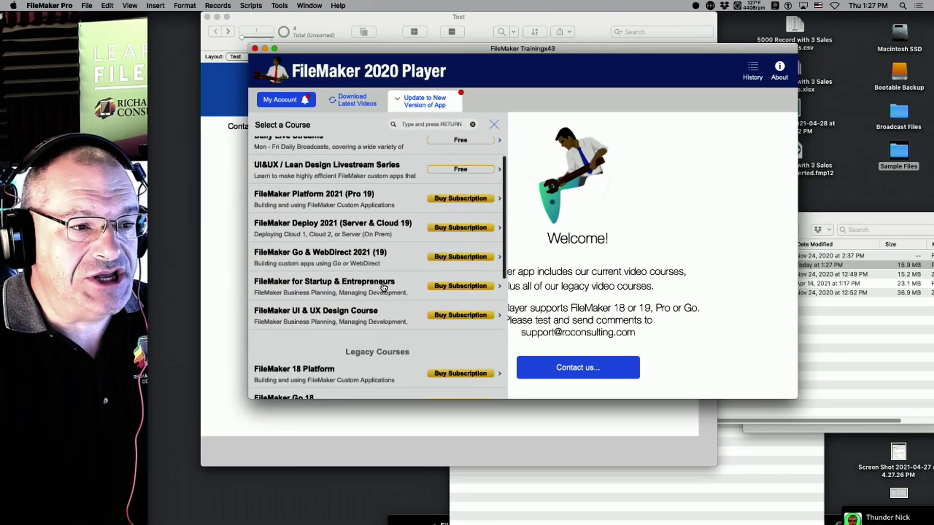
pyautogui.scroll(3, 370, 208)
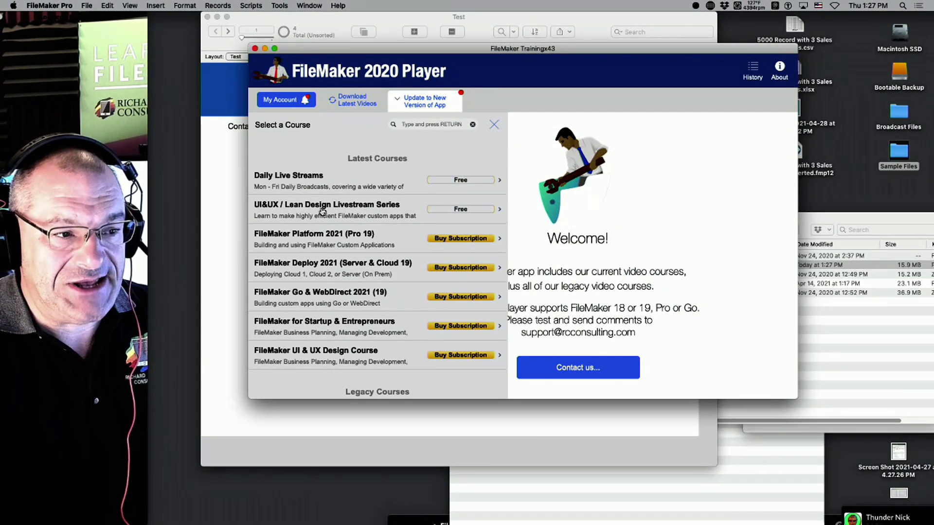
pyautogui.scroll(-5, 394, 260)
pyautogui.scroll(-5, 371, 251)
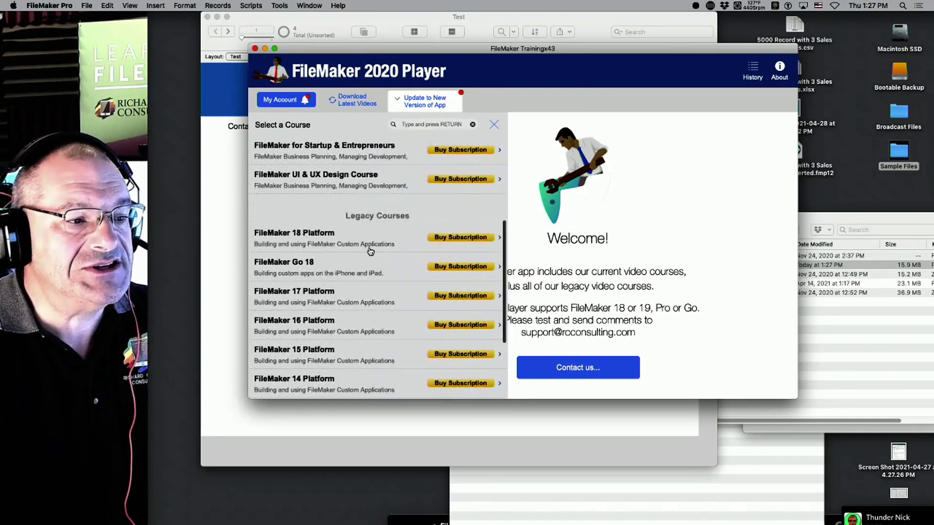
pyautogui.scroll(5, 376, 253)
pyautogui.scroll(5, 376, 253)
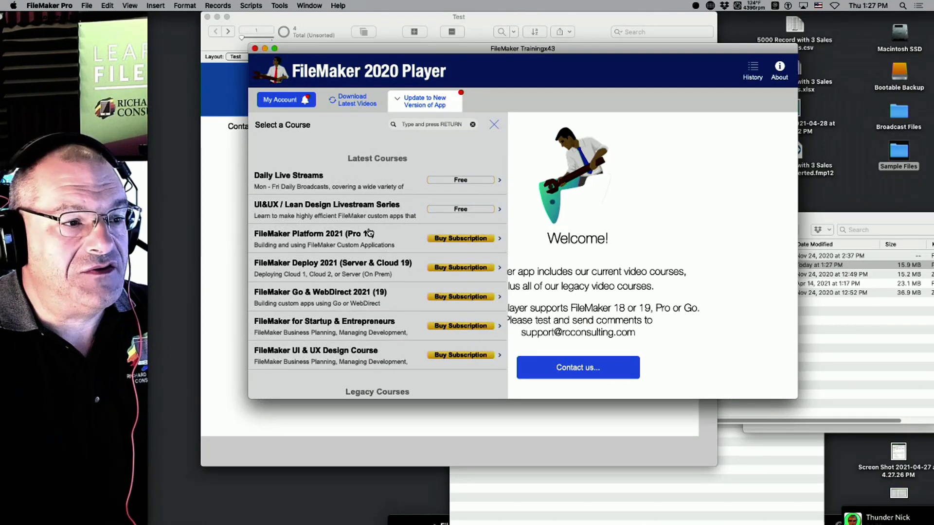
pyautogui.click(363, 181)
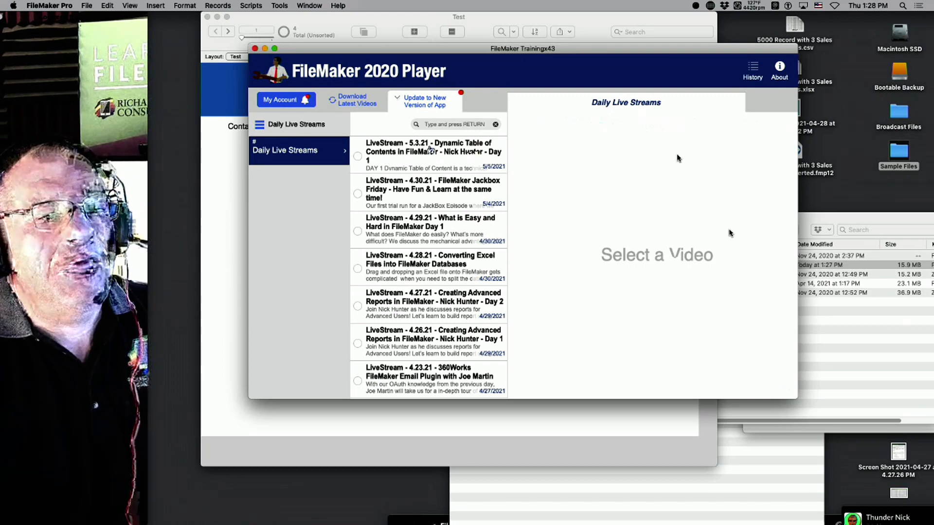
# Play the 5.3.21 Dynamic Table of Contents livestream in a larger, left-shifted player, then raise Discord.
pyautogui.click(430, 150)
pyautogui.moveTo(572, 49); pyautogui.dragTo(517, 44)
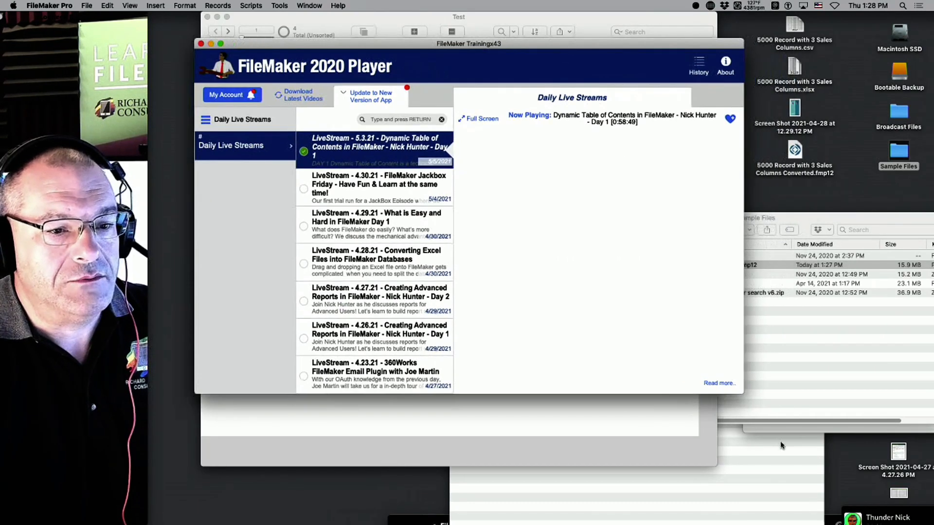
pyautogui.moveTo(739, 385); pyautogui.dragTo(844, 415)
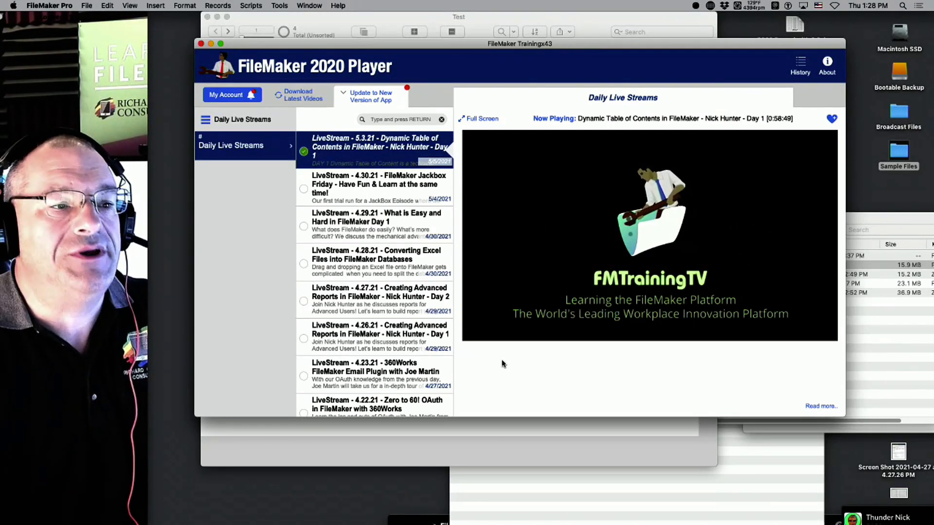
pyautogui.moveTo(527, 290)
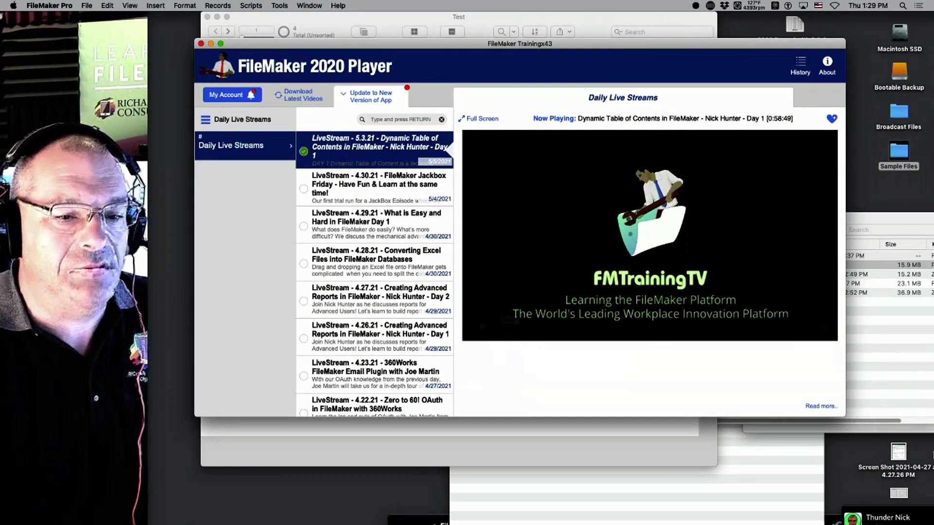
pyautogui.moveTo(829, 520); pyautogui.dragTo(690, 17)
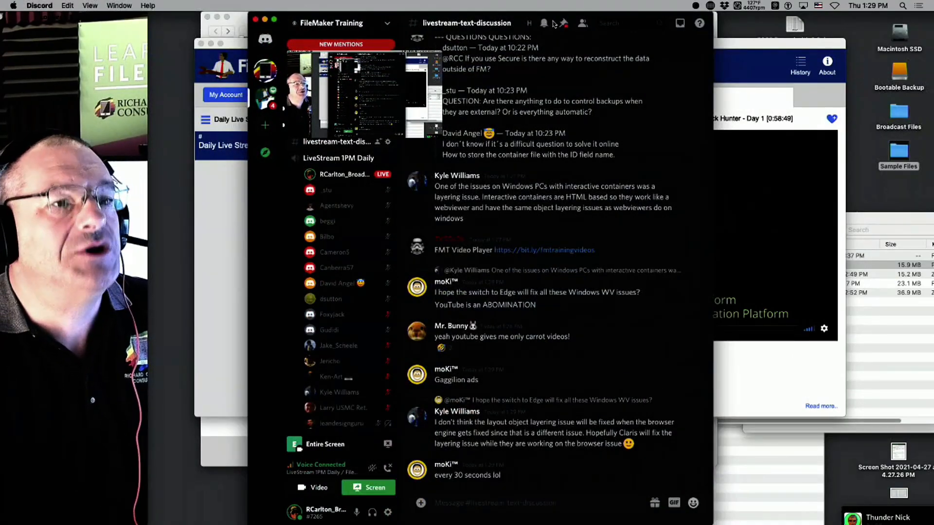
# Shift the Discord livestream-text-discussion window to the left edge, then bring the training player forward.
pyautogui.moveTo(563, 19); pyautogui.dragTo(474, 17)
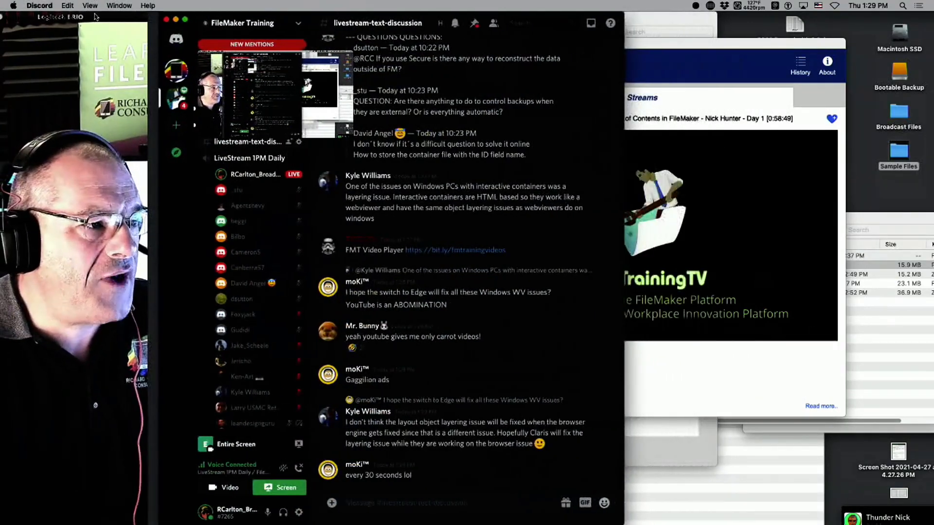
pyautogui.moveTo(100, 16); pyautogui.dragTo(892, 3)
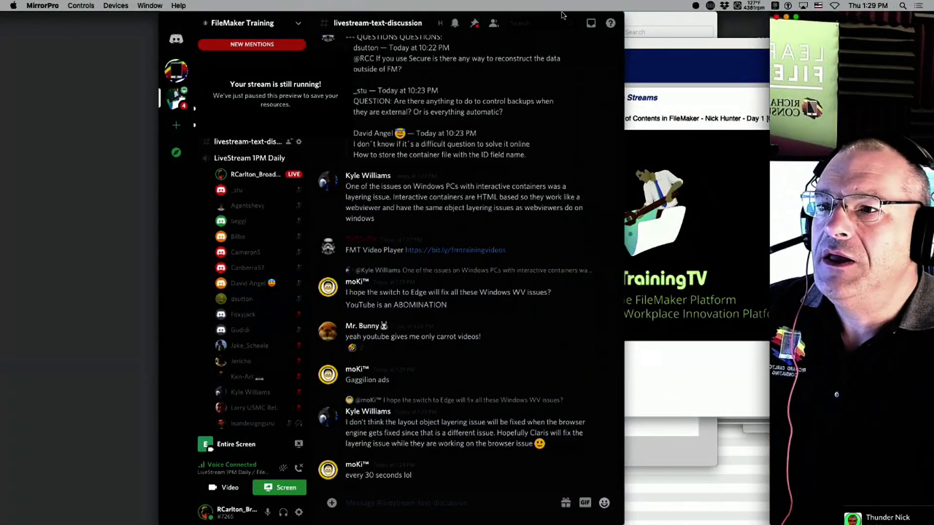
pyautogui.moveTo(563, 15); pyautogui.dragTo(249, 3)
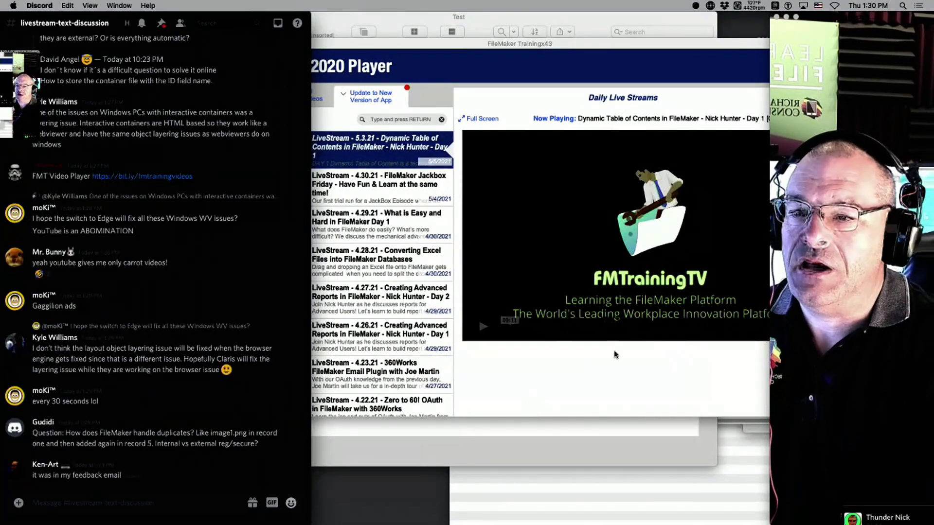
pyautogui.click(552, 246)
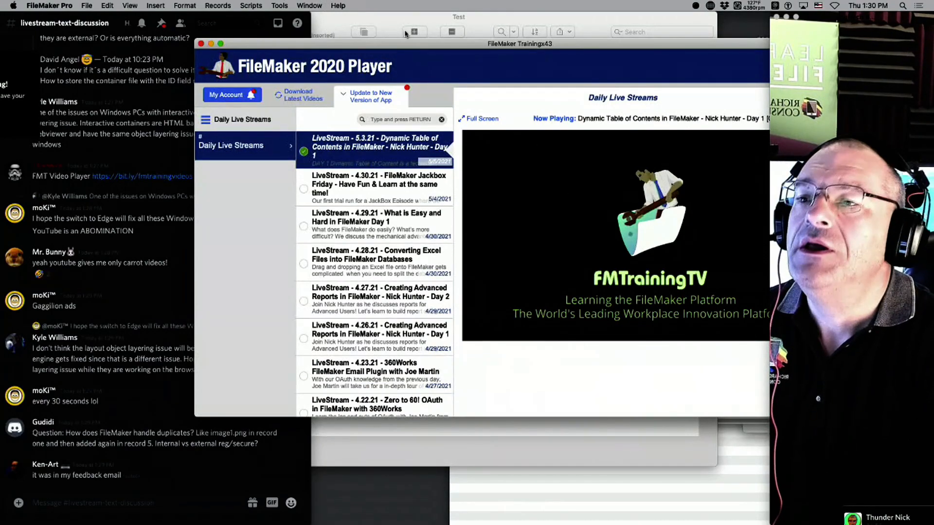
# Slide the Test window right and raise the FileMaker 2020 Player from the screen bottom over it.
pyautogui.moveTo(407, 46); pyautogui.dragTo(446, 512)
pyautogui.click(563, 308)
pyautogui.moveTo(484, 25); pyautogui.dragTo(625, 25)
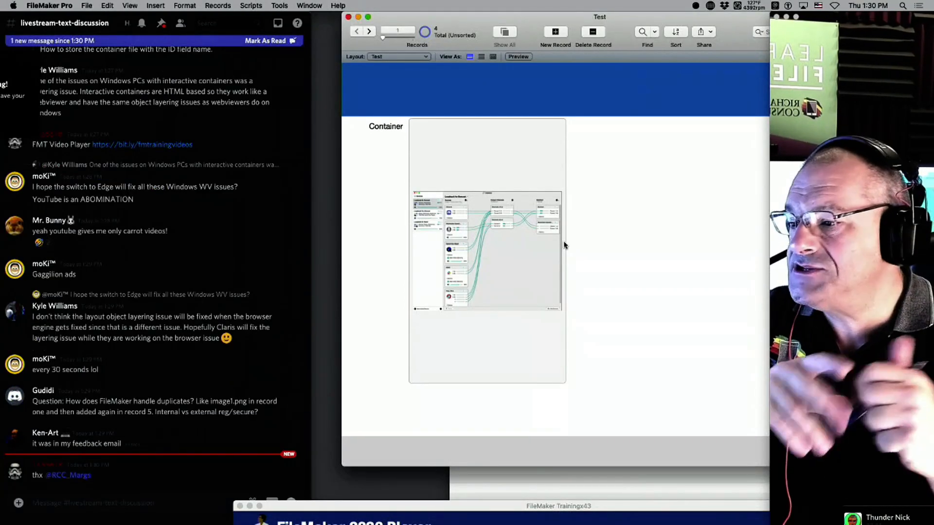
pyautogui.scroll(3, 170, 293)
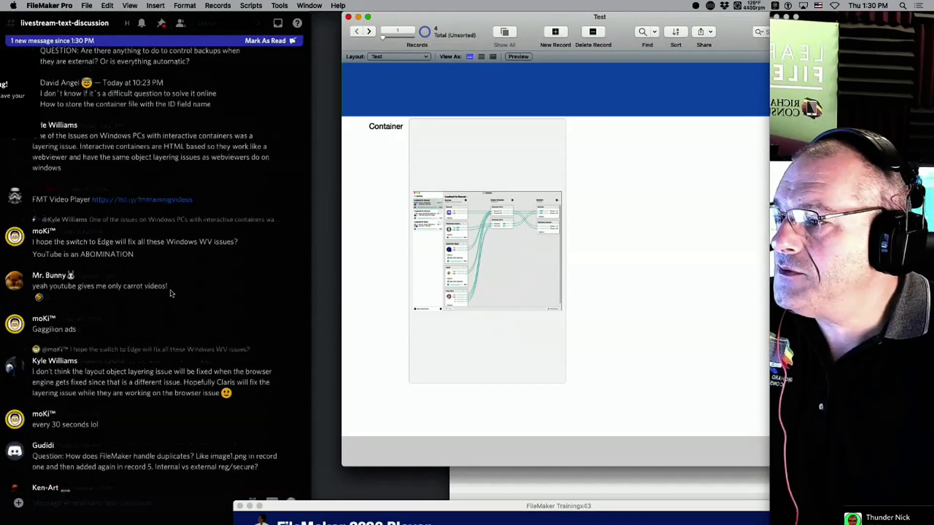
pyautogui.scroll(5, 170, 294)
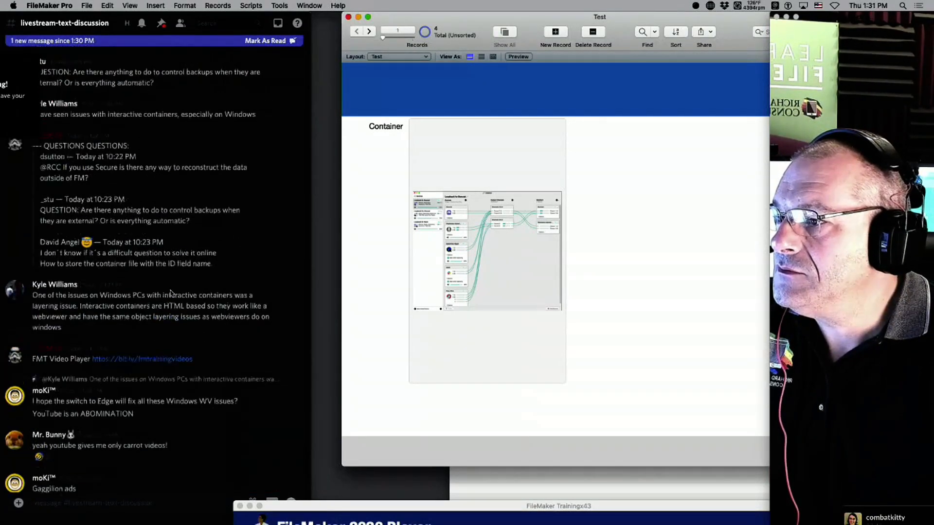
pyautogui.scroll(1, 171, 294)
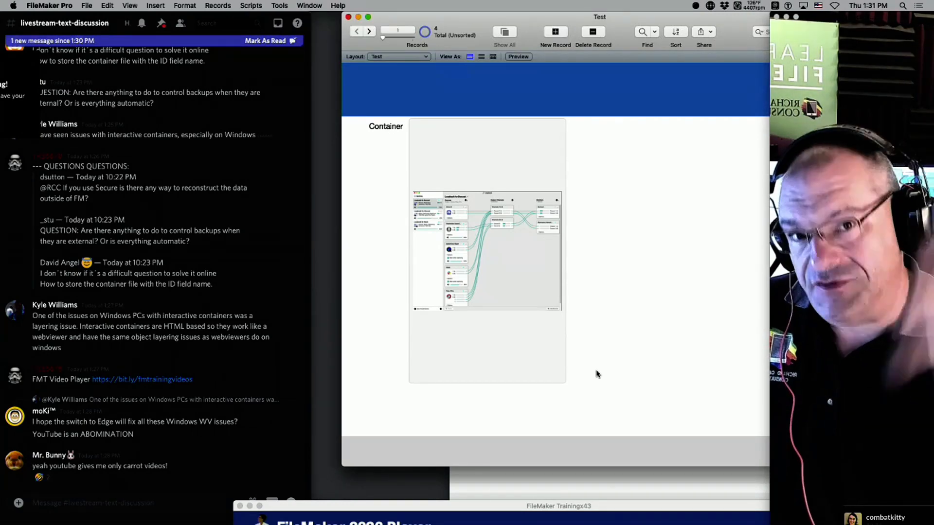
pyautogui.moveTo(551, 512); pyautogui.dragTo(532, 17)
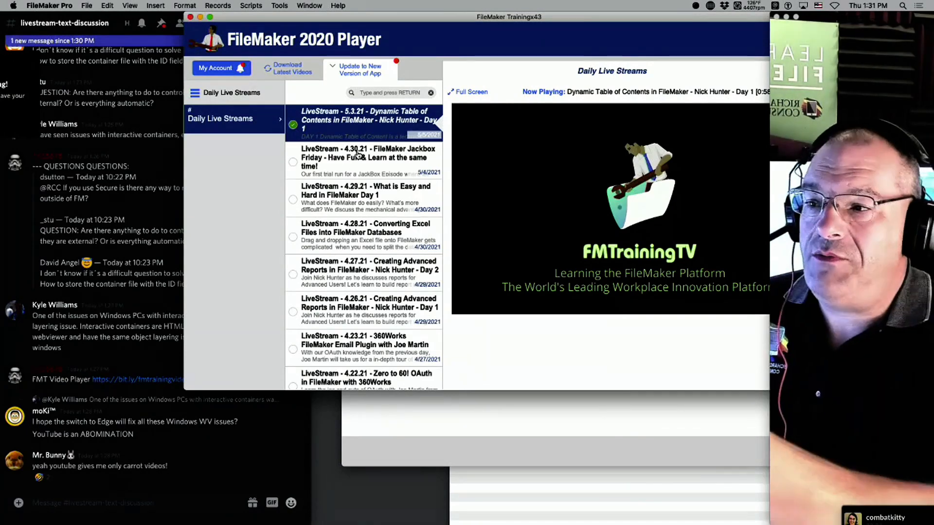
# View the full course list, return to Daily Live Streams, and scroll through its video list.
pyautogui.click(225, 94)
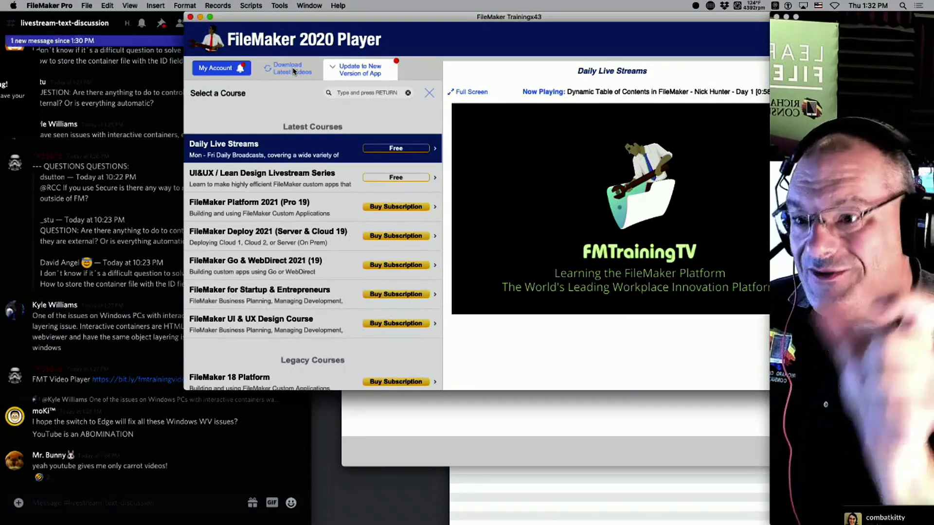
pyautogui.click(220, 145)
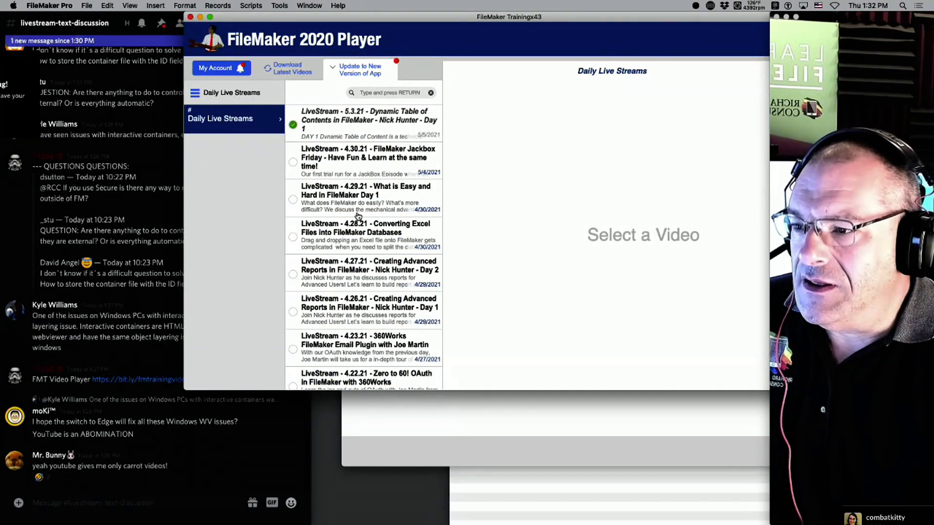
pyautogui.scroll(-1, 408, 270)
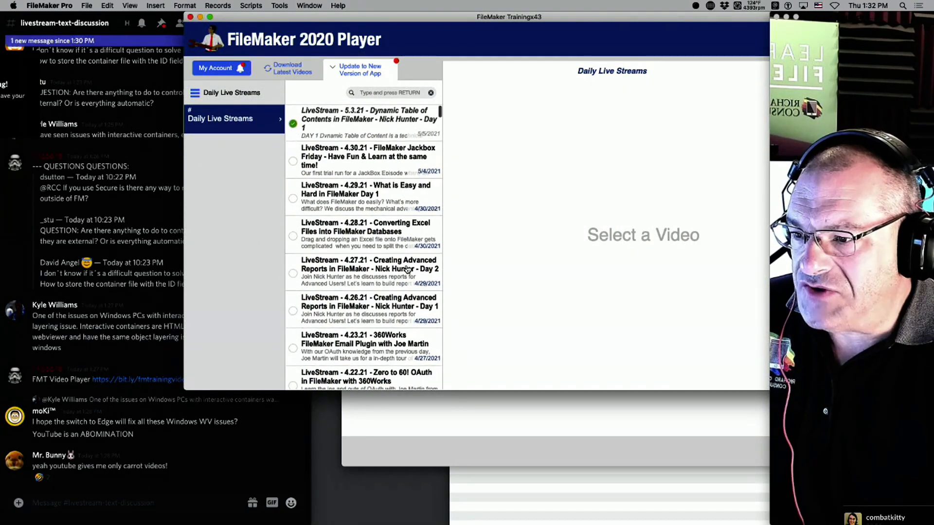
pyautogui.scroll(-3, 408, 270)
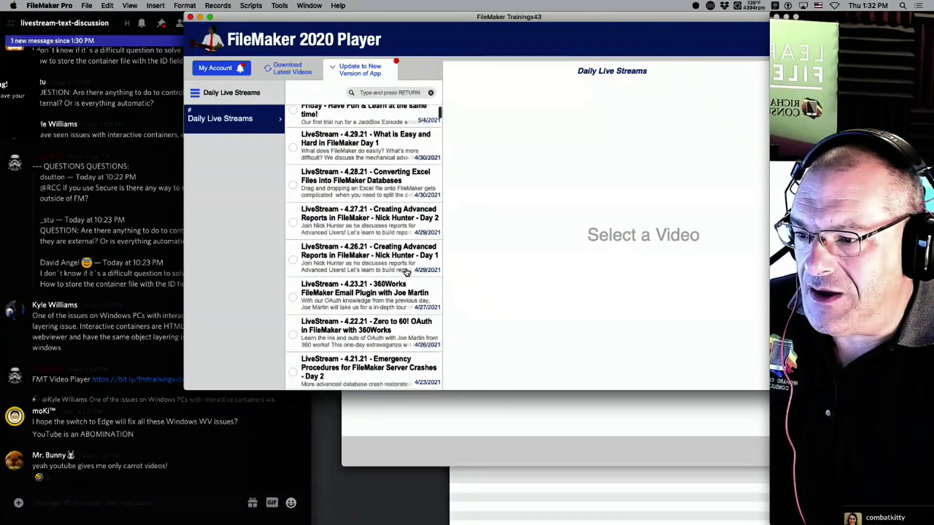
pyautogui.scroll(-5, 406, 271)
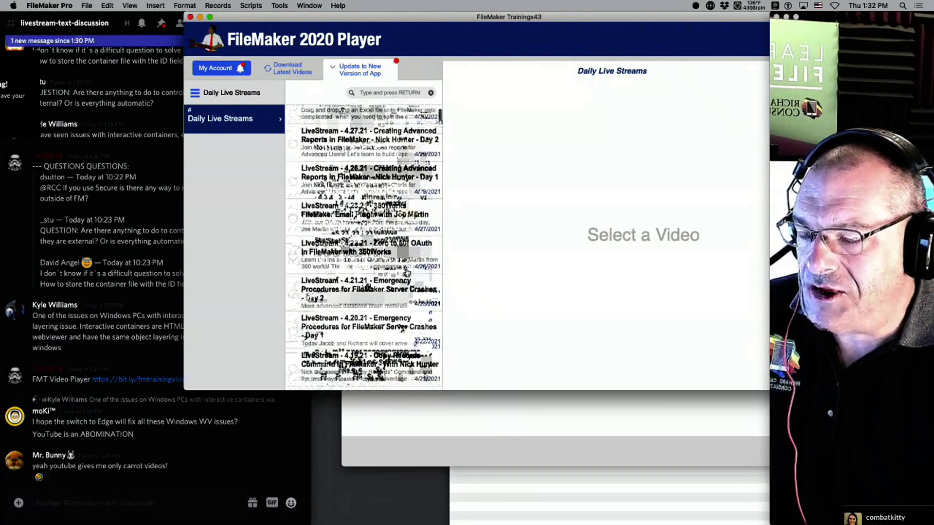
pyautogui.scroll(-1, 407, 272)
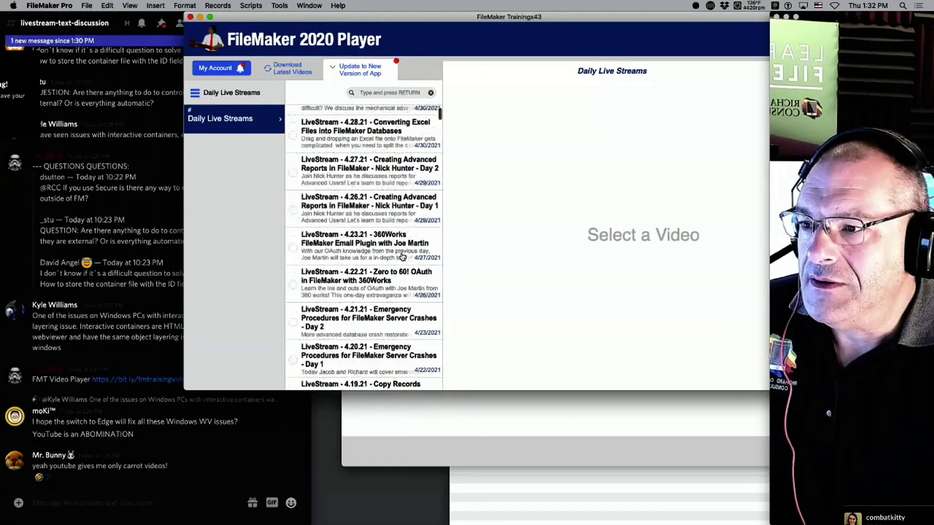
pyautogui.scroll(-1, 404, 253)
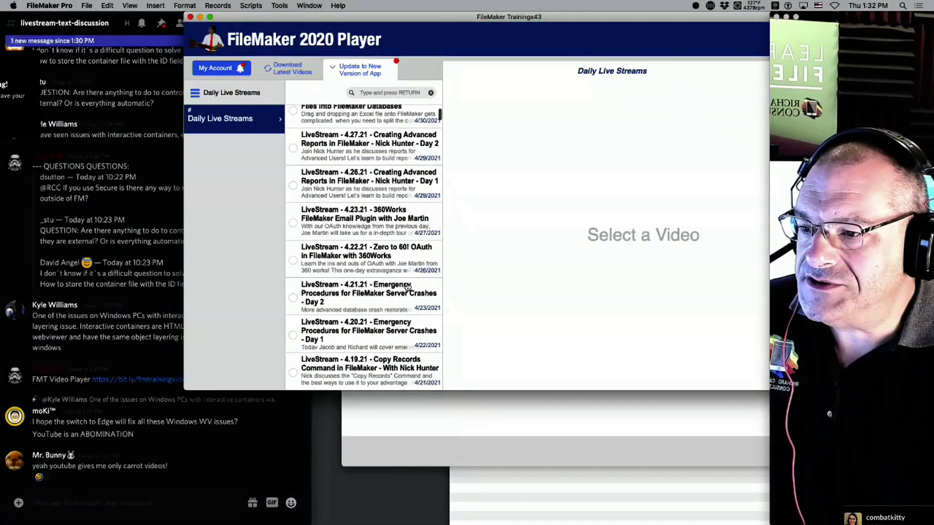
pyautogui.scroll(-3, 378, 325)
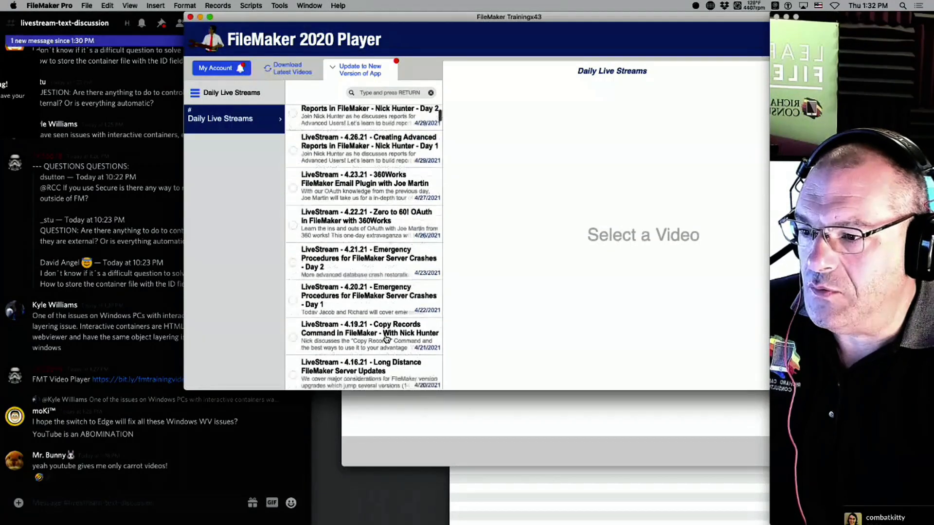
pyautogui.scroll(-5, 387, 339)
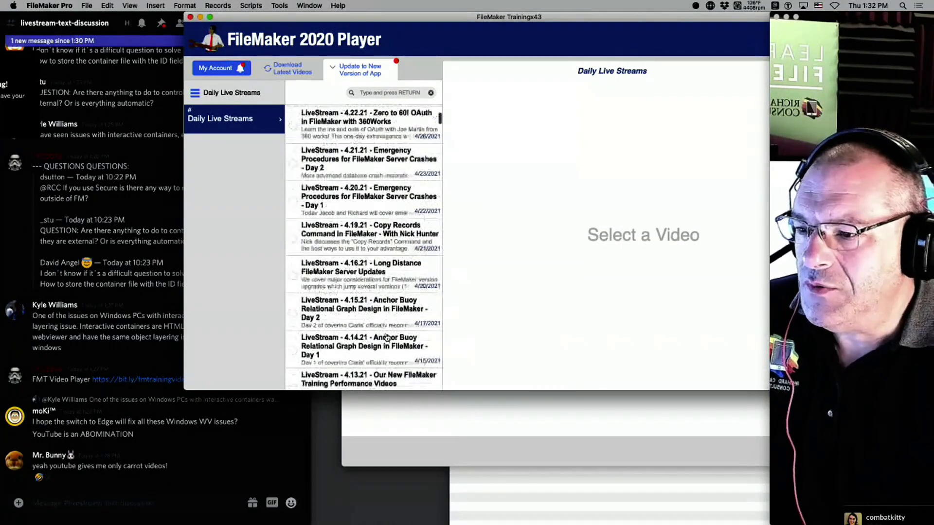
pyautogui.scroll(-4, 387, 339)
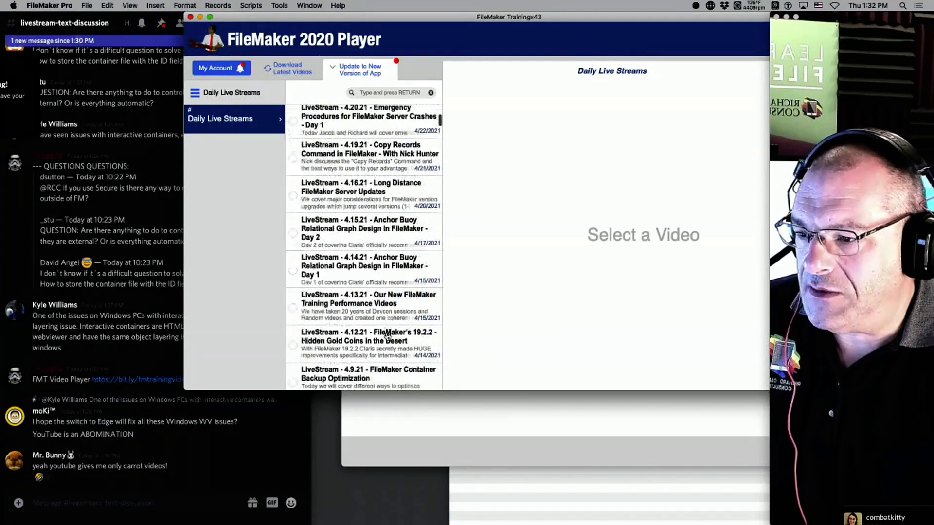
pyautogui.scroll(-5, 387, 336)
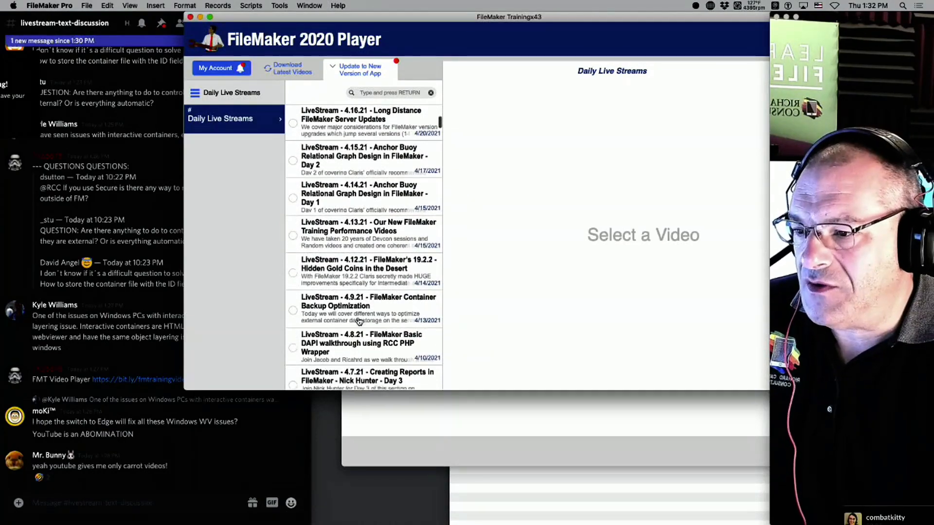
pyautogui.scroll(-3, 361, 323)
pyautogui.scroll(20, 363, 323)
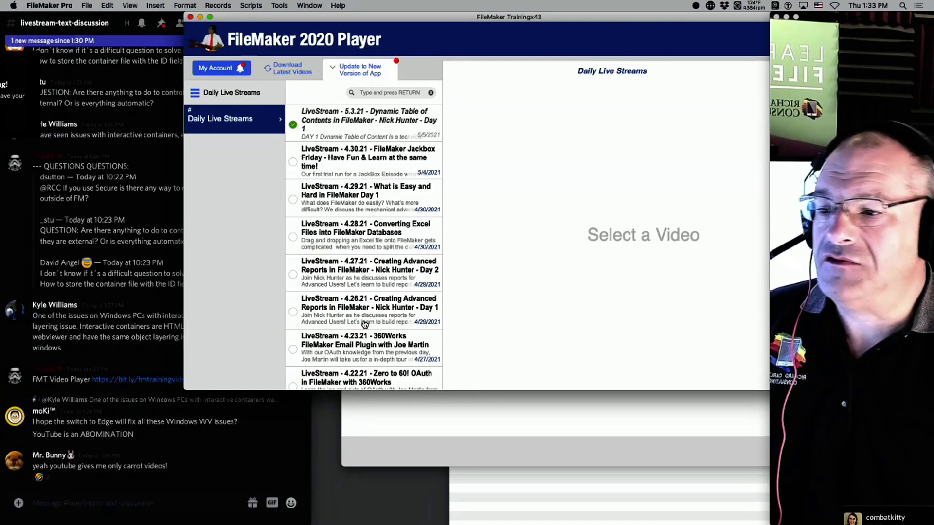
pyautogui.scroll(-1, 372, 312)
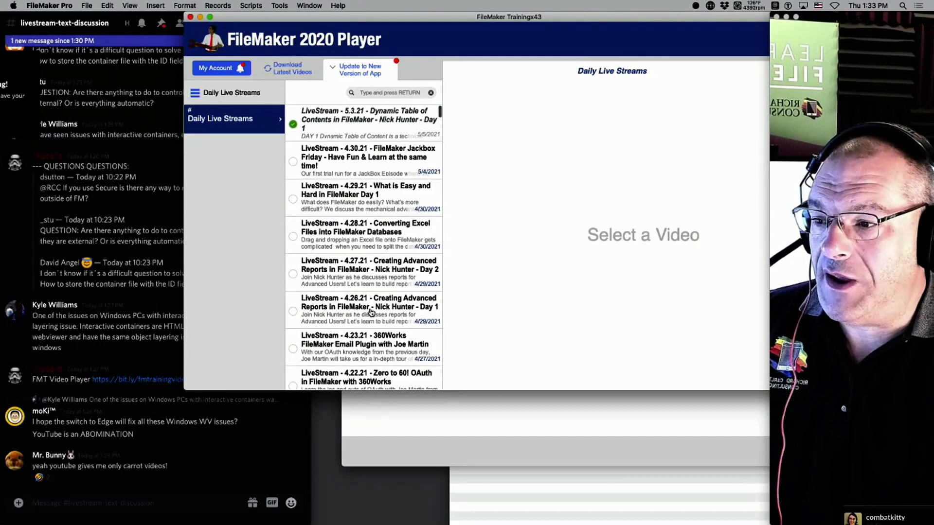
pyautogui.scroll(-2, 370, 232)
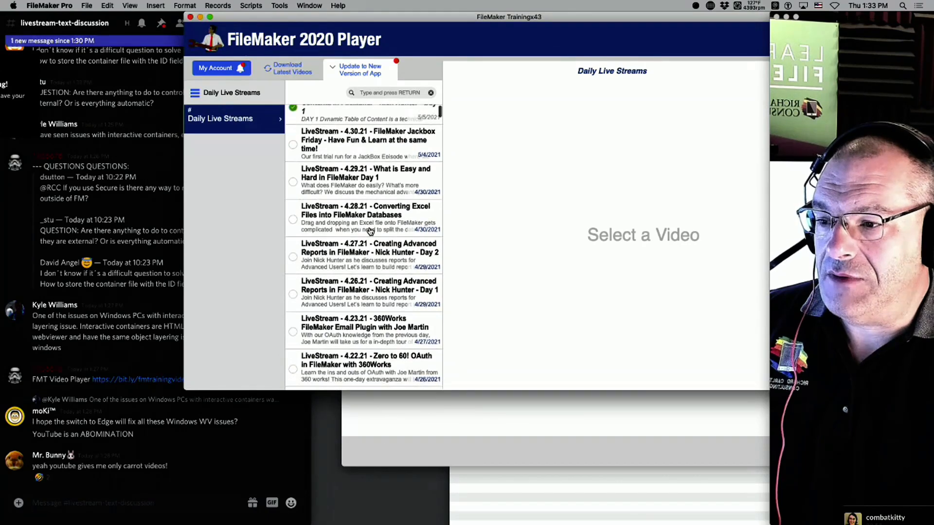
pyautogui.scroll(-2, 369, 342)
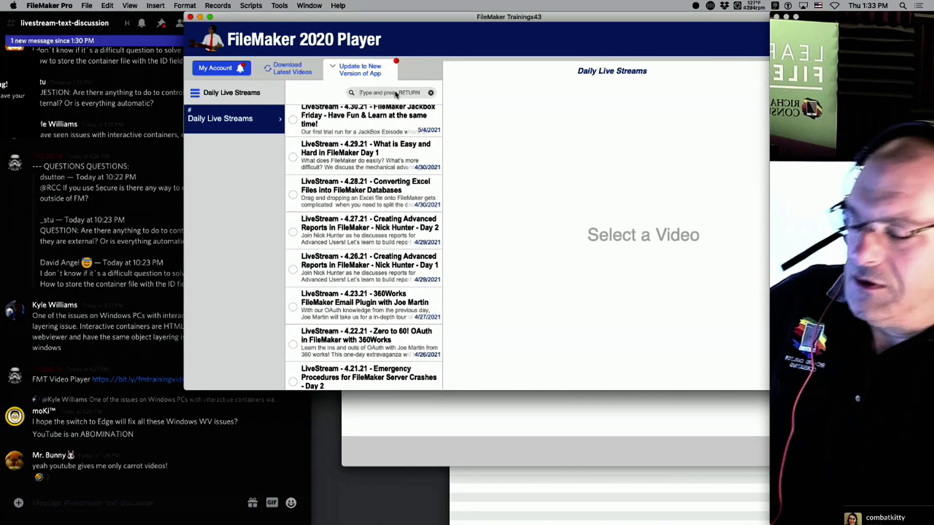
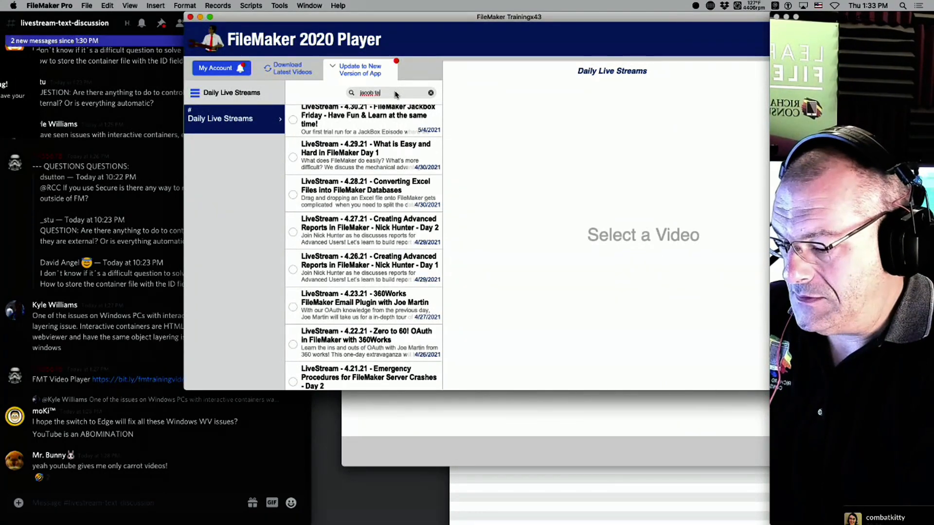
# Search the videos for a presenter's name, clear the search, then lower the player and front Discord.
pyautogui.press('Return')
pyautogui.click(430, 92)
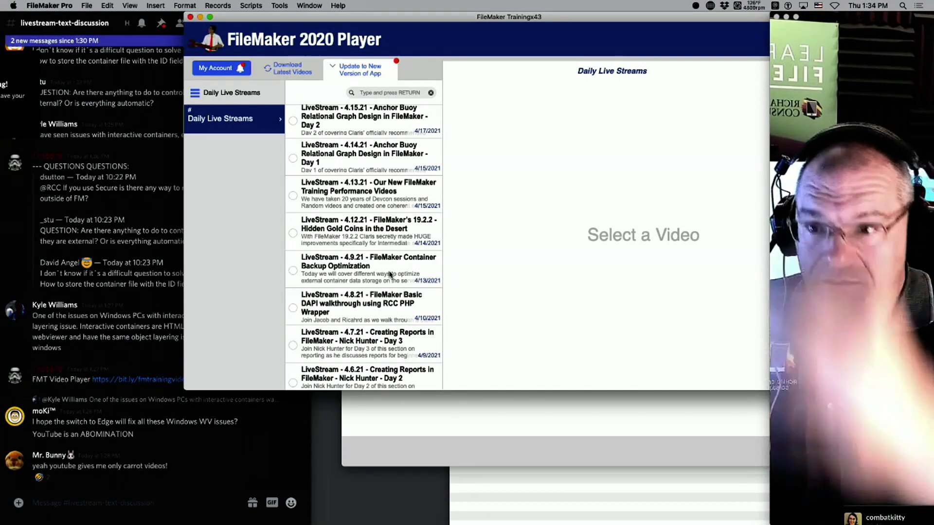
pyautogui.moveTo(290, 17); pyautogui.dragTo(302, 473)
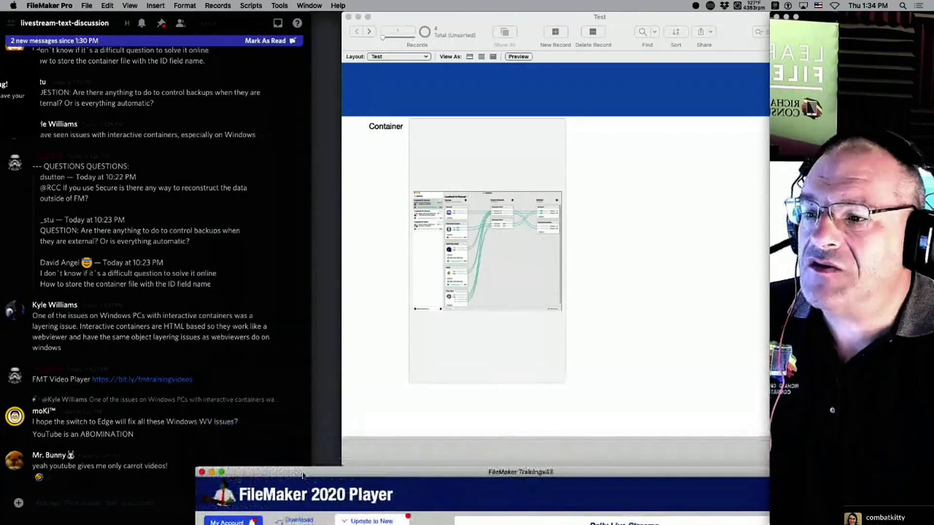
pyautogui.click(243, 286)
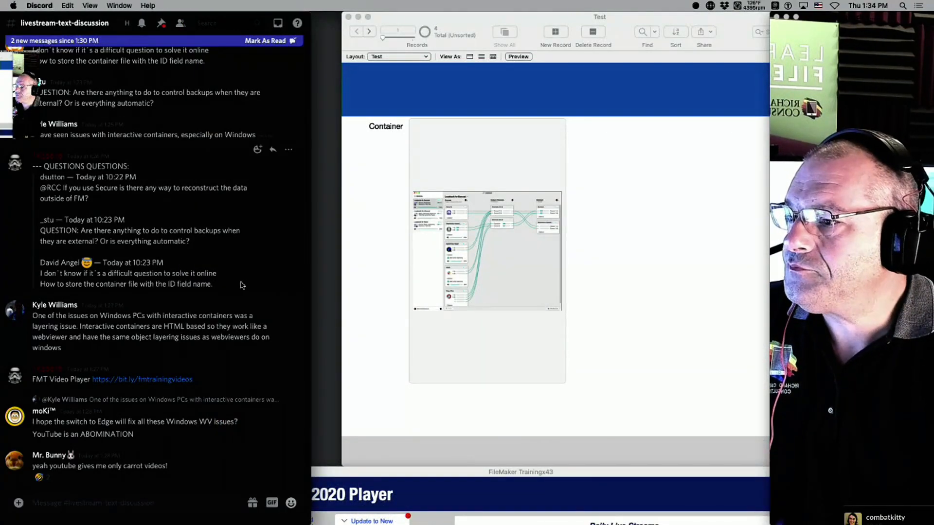
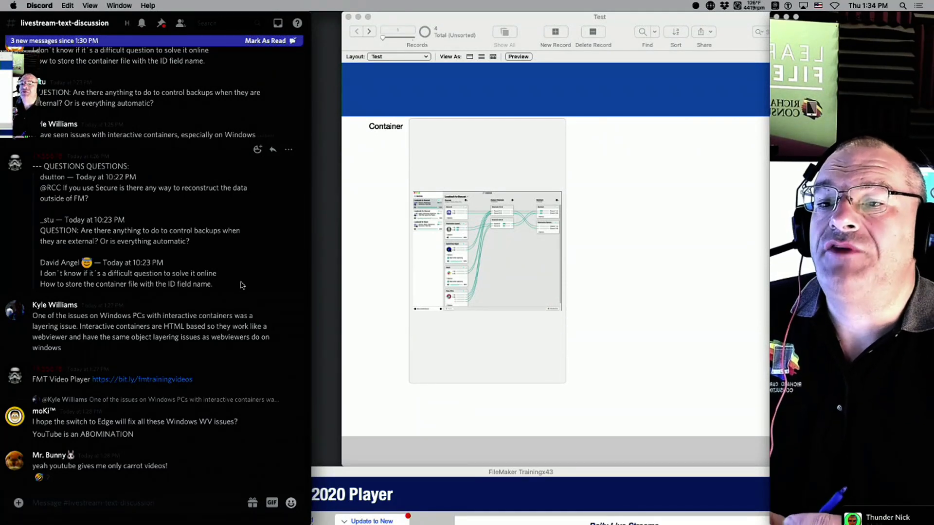
# Shift the Test window aside and back, then raise the FileMaker 2020 Player's Daily Live Streams list over it.
pyautogui.moveTo(748, 30); pyautogui.dragTo(477, 4)
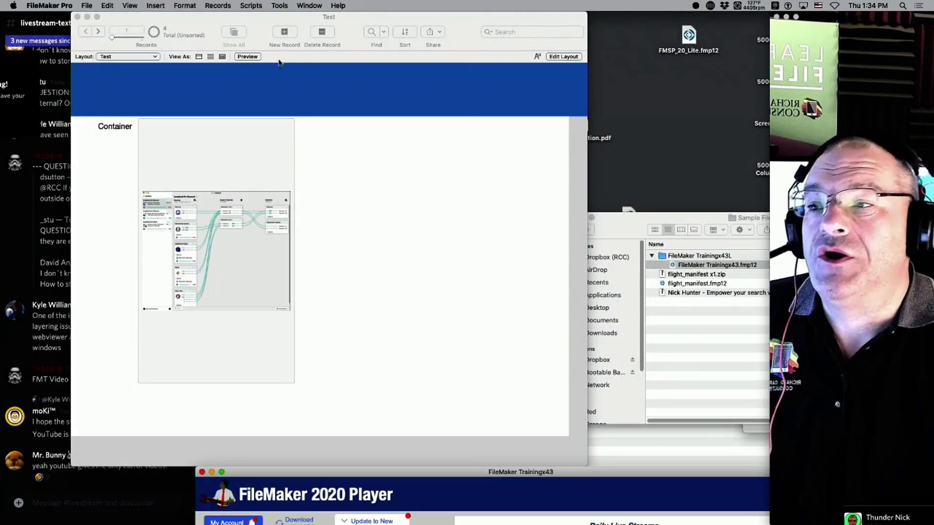
pyautogui.moveTo(410, 14); pyautogui.dragTo(605, 3)
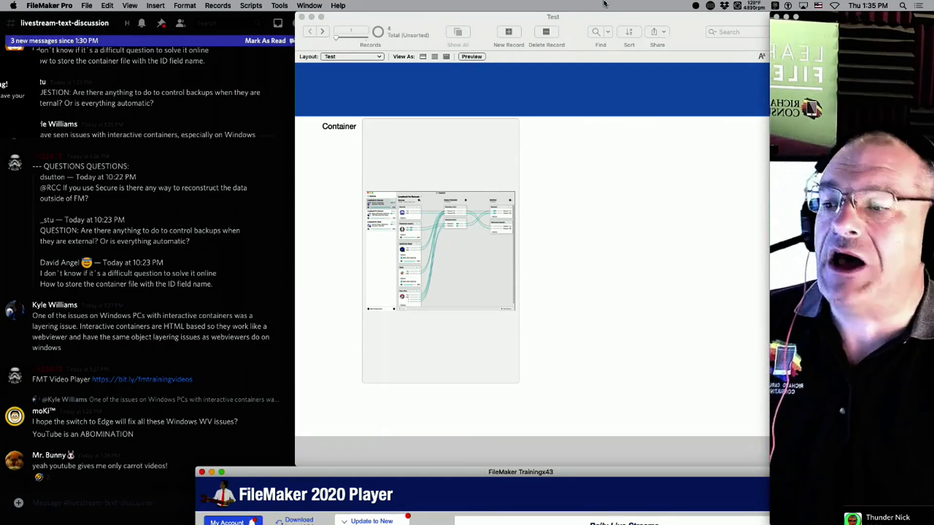
pyautogui.moveTo(539, 475); pyautogui.dragTo(434, 104)
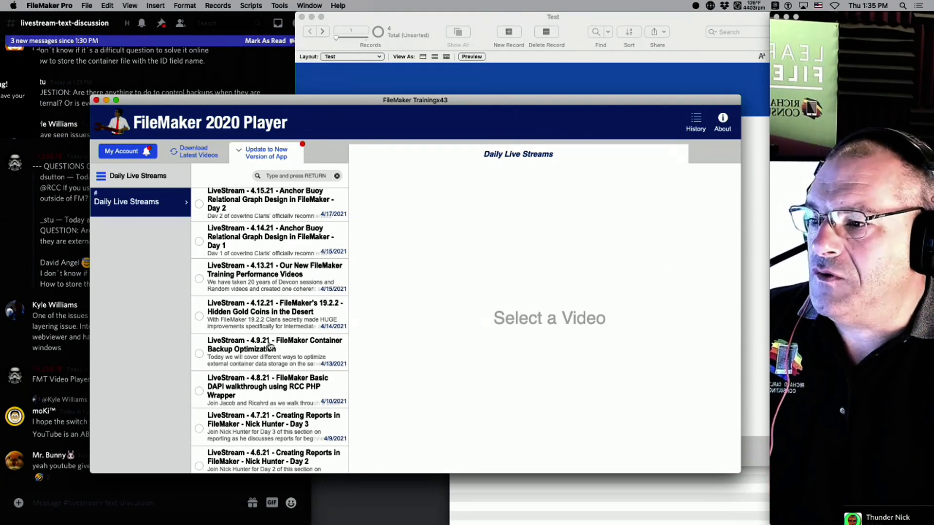
# Play the 4.9.21 Container Backup Optimization livestream and read through its summary.
pyautogui.scroll(-1, 270, 346)
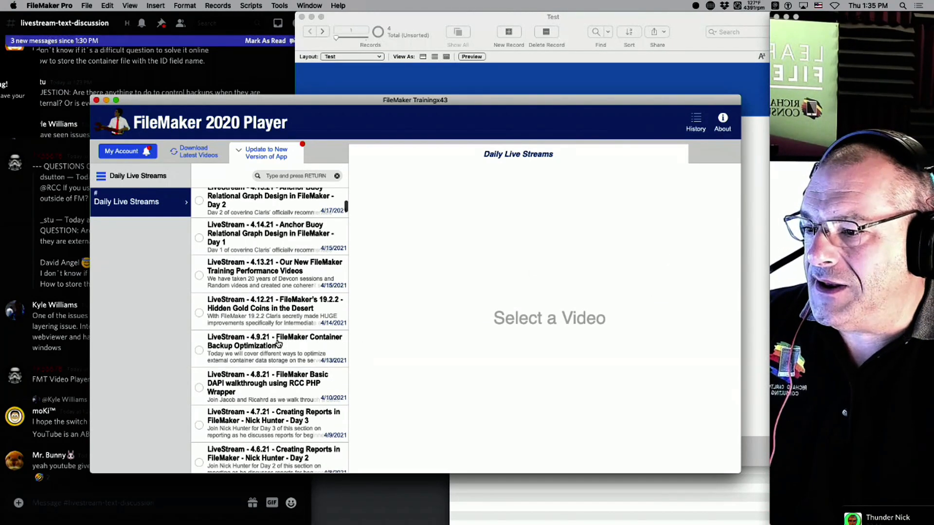
pyautogui.click(279, 345)
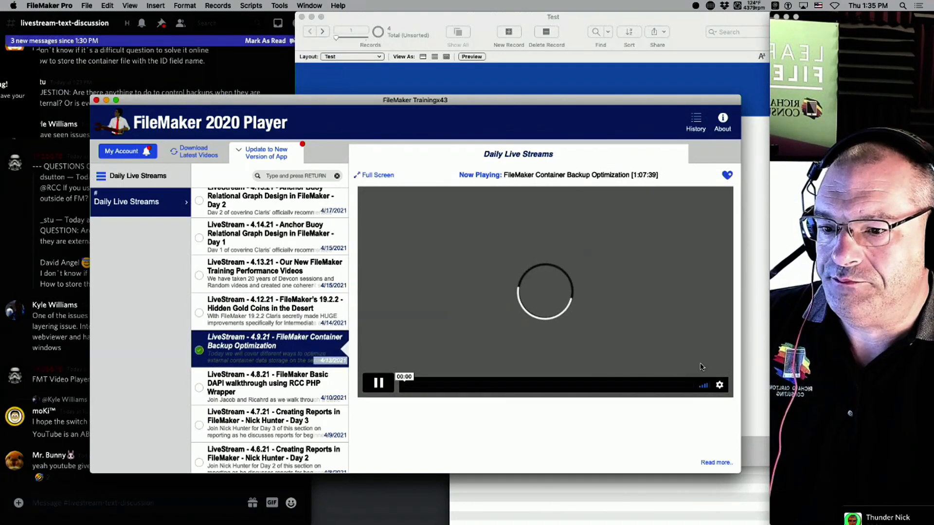
pyautogui.click(716, 463)
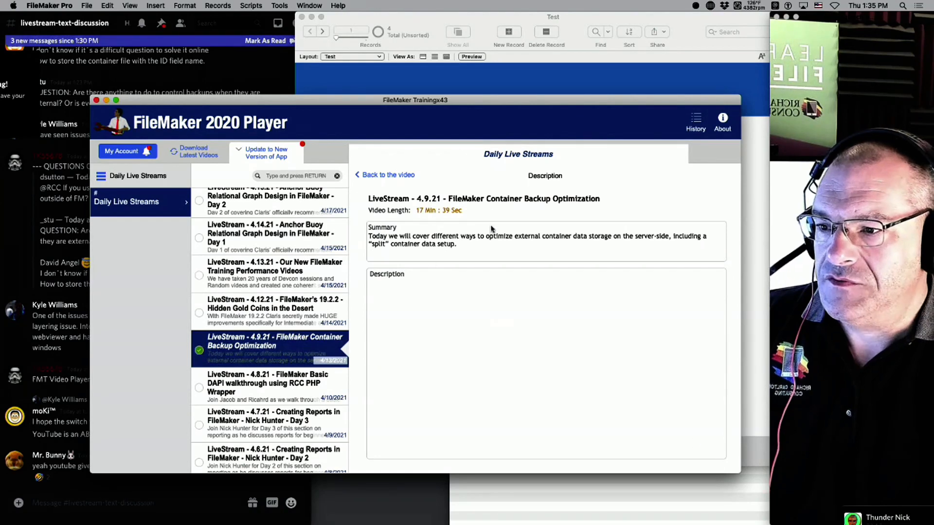
pyautogui.click(457, 251)
pyautogui.moveTo(465, 237); pyautogui.dragTo(394, 224)
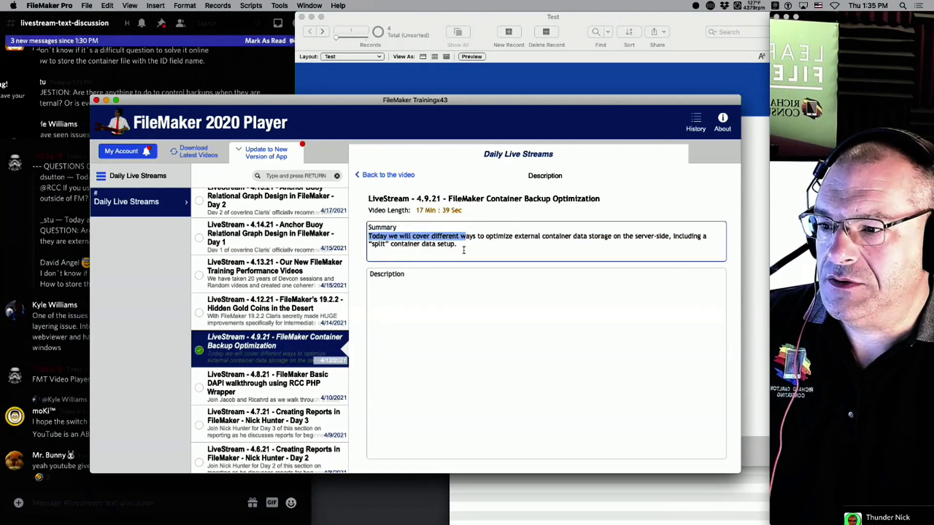
pyautogui.moveTo(464, 250); pyautogui.dragTo(376, 236)
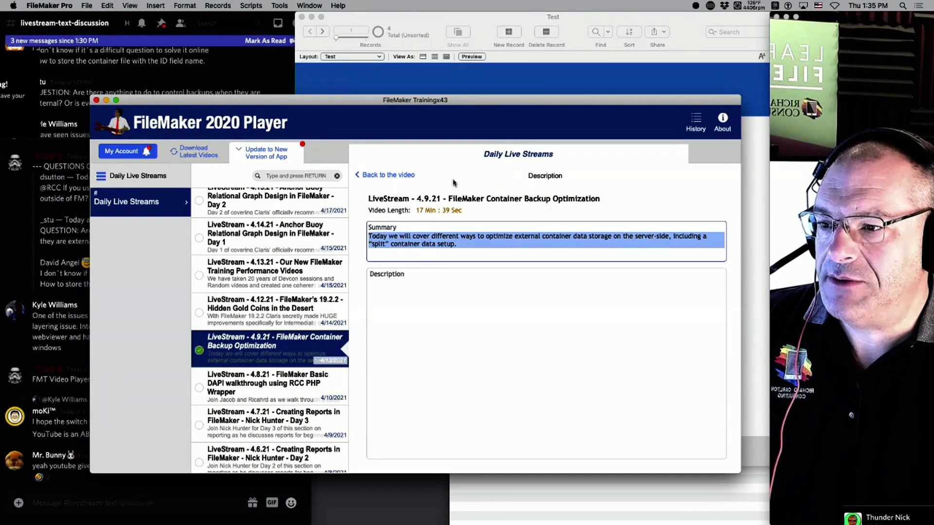
pyautogui.click(428, 309)
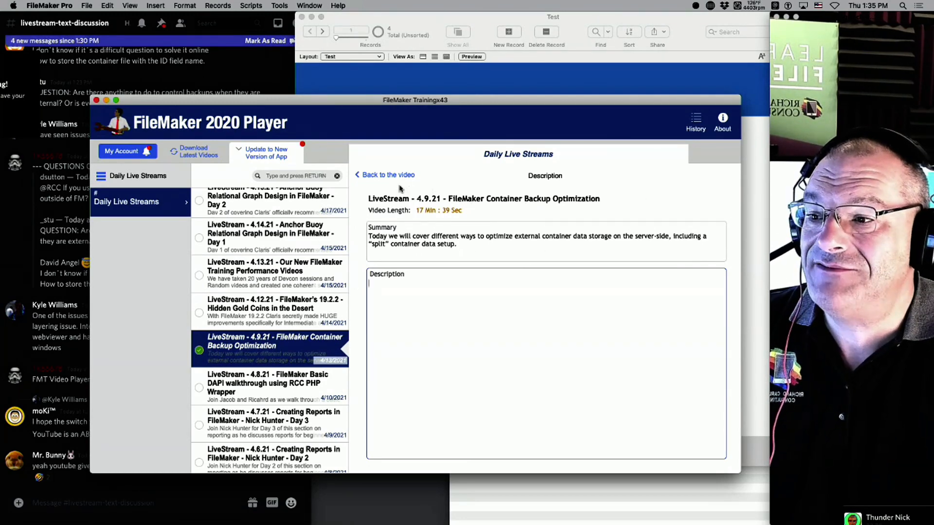
# Return to the playing video, pause and resume it, then scroll further down the video list.
pyautogui.click(385, 175)
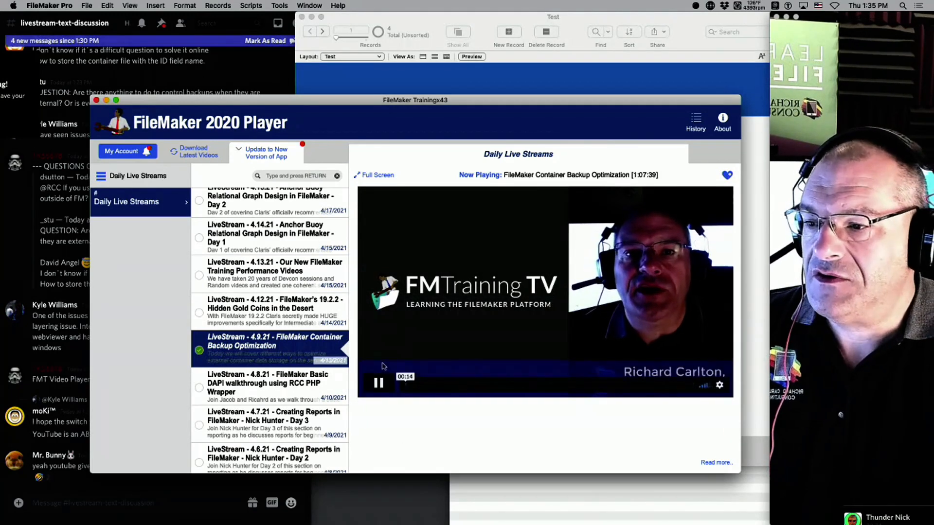
pyautogui.click(380, 384)
pyautogui.click(385, 385)
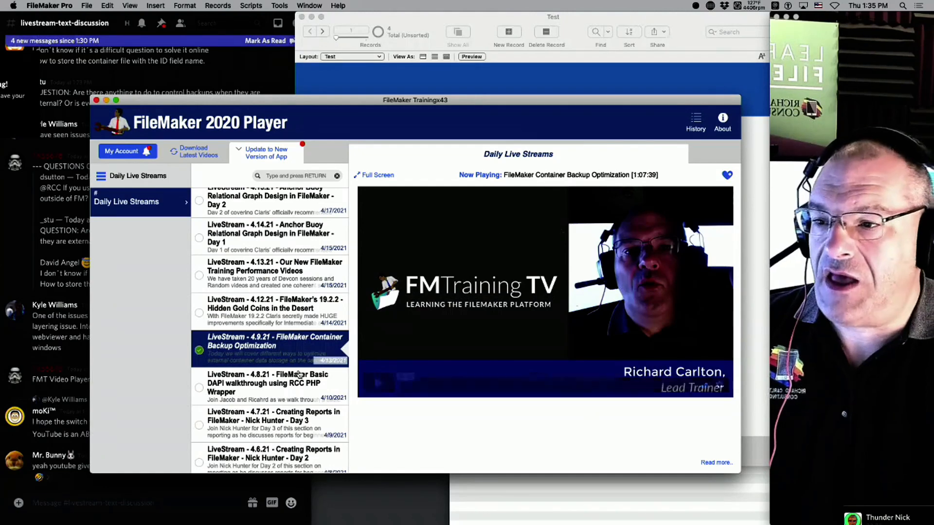
pyautogui.scroll(-8, 299, 385)
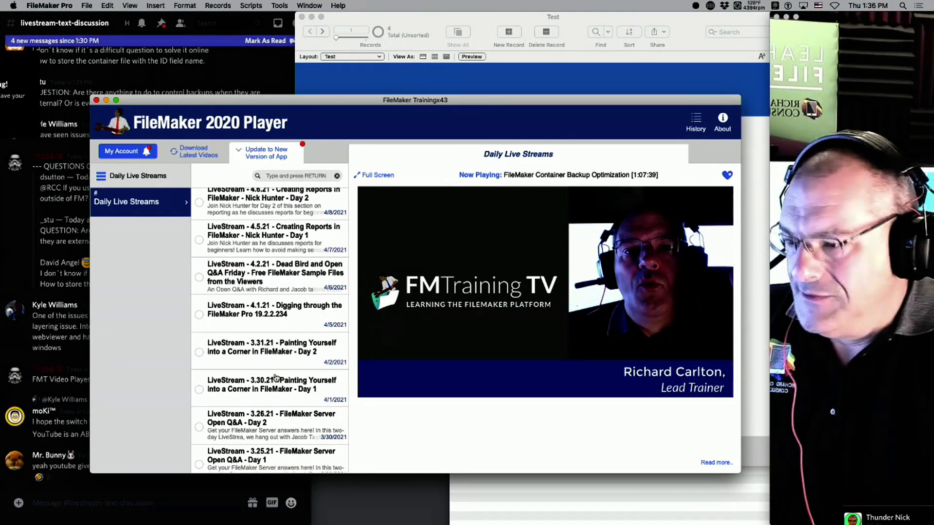
pyautogui.scroll(-10, 279, 376)
pyautogui.scroll(-7, 279, 376)
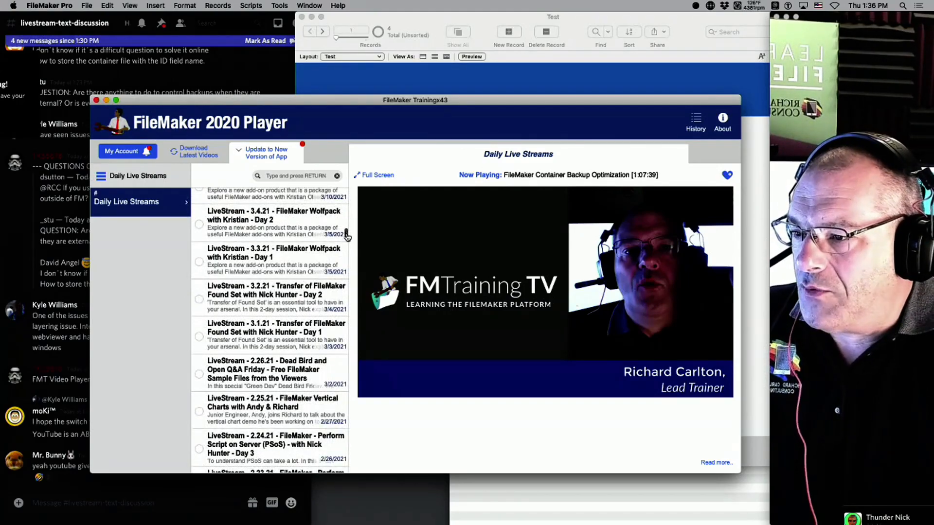
pyautogui.scroll(-4, 348, 249)
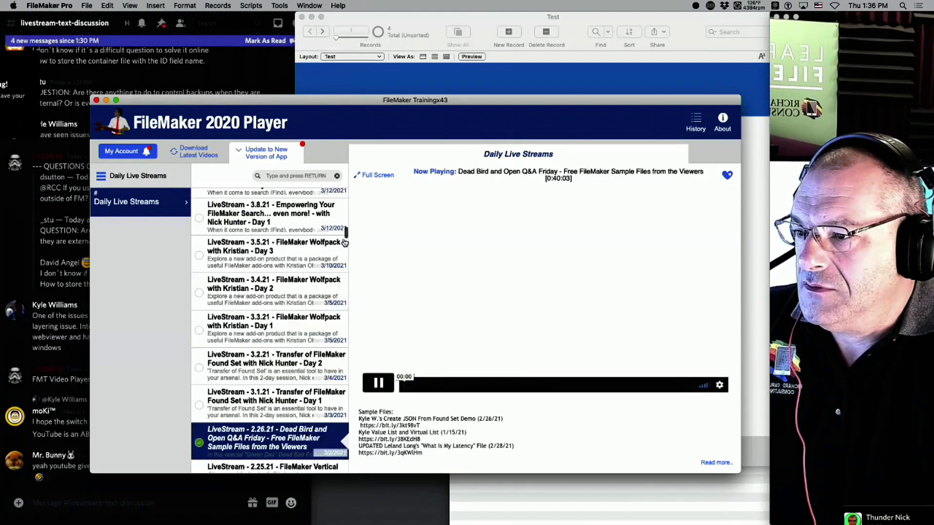
# Scroll the playlist to December 2020 and play the 12.15.20 Tearing Apart GetContainerAttribute livestream.
pyautogui.moveTo(345, 234); pyautogui.dragTo(345, 250)
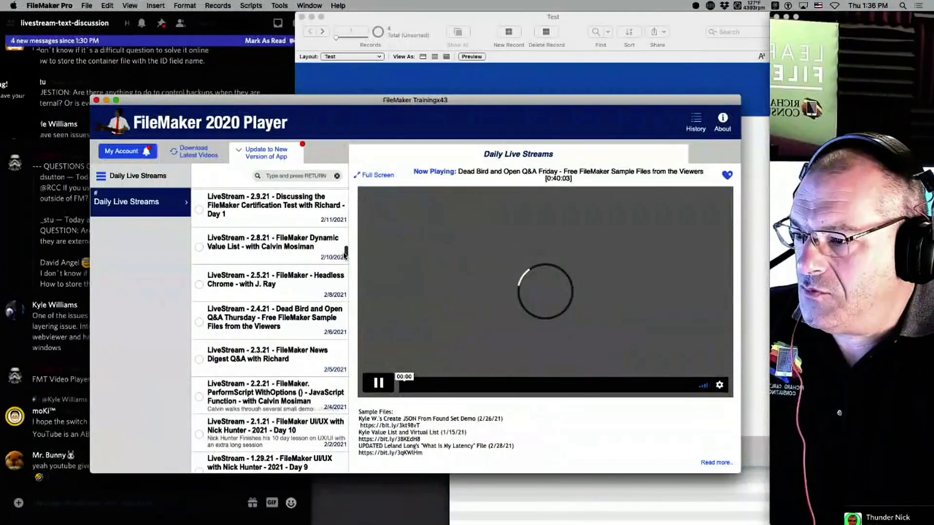
pyautogui.moveTo(344, 253); pyautogui.dragTo(345, 282)
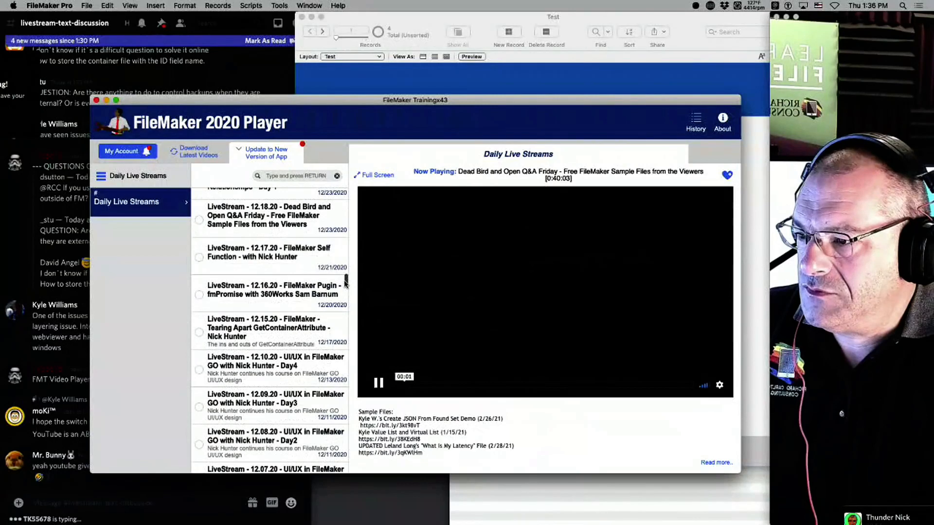
pyautogui.click(271, 328)
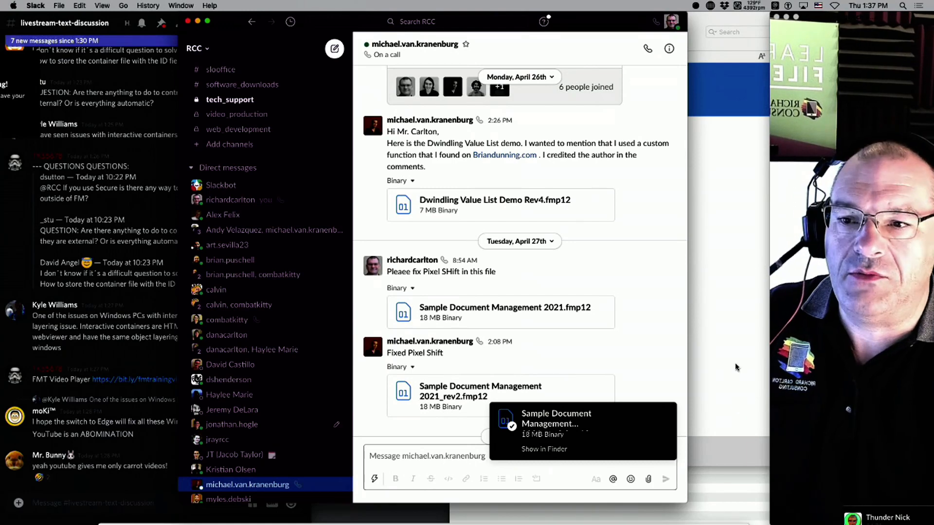
# Close the Sample Files folder and the other two open Finder windows.
pyautogui.moveTo(655, 342)
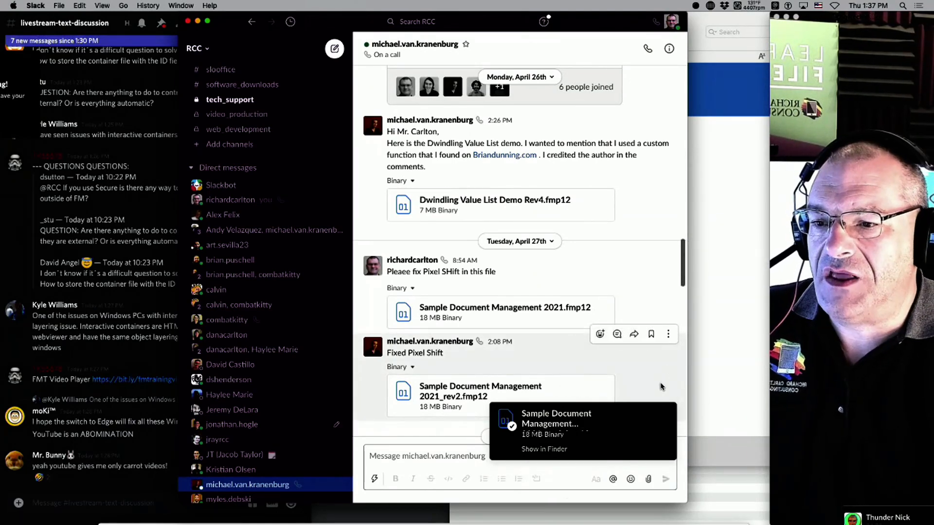
pyautogui.click(710, 377)
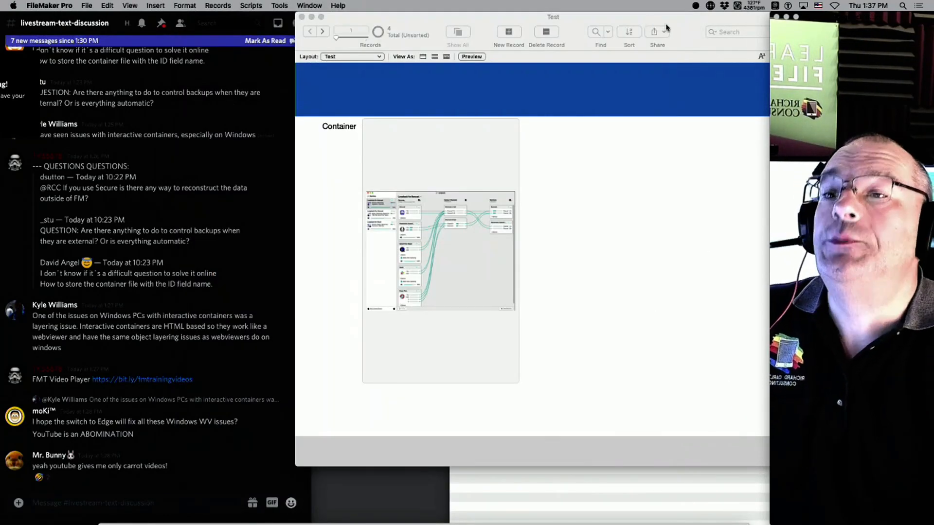
pyautogui.moveTo(666, 27); pyautogui.dragTo(509, 27)
pyautogui.moveTo(809, 222); pyautogui.dragTo(547, 209)
pyautogui.press('super+w')
pyautogui.click(714, 277)
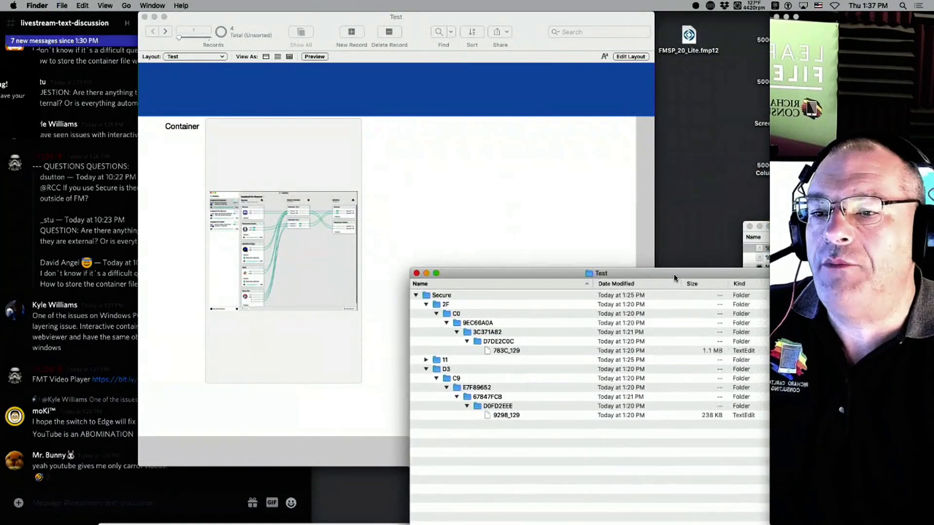
pyautogui.press('super+w')
pyautogui.click(751, 350)
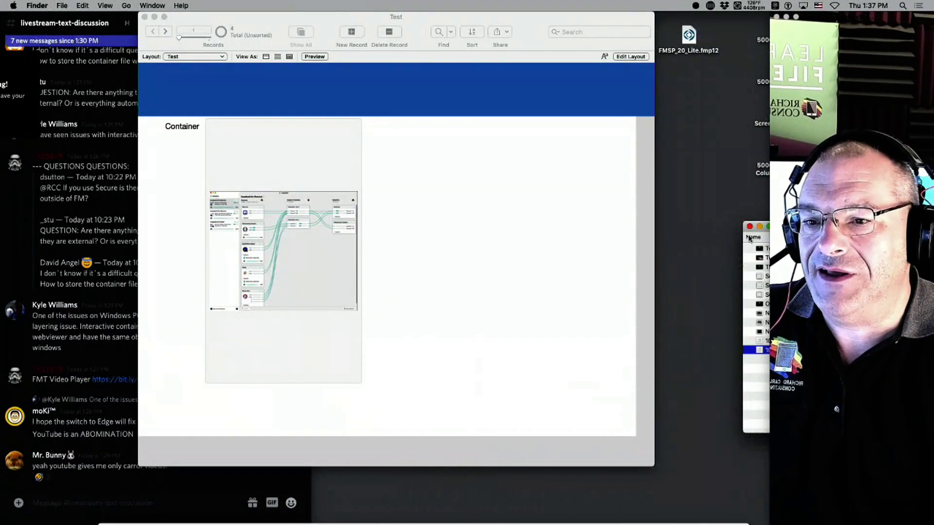
pyautogui.press('super+w')
# Uncover the desktop and move the Sample Document Management 2021_rev2.fmp12 icon higher up.
pyautogui.moveTo(817, 18); pyautogui.dragTo(933, 18)
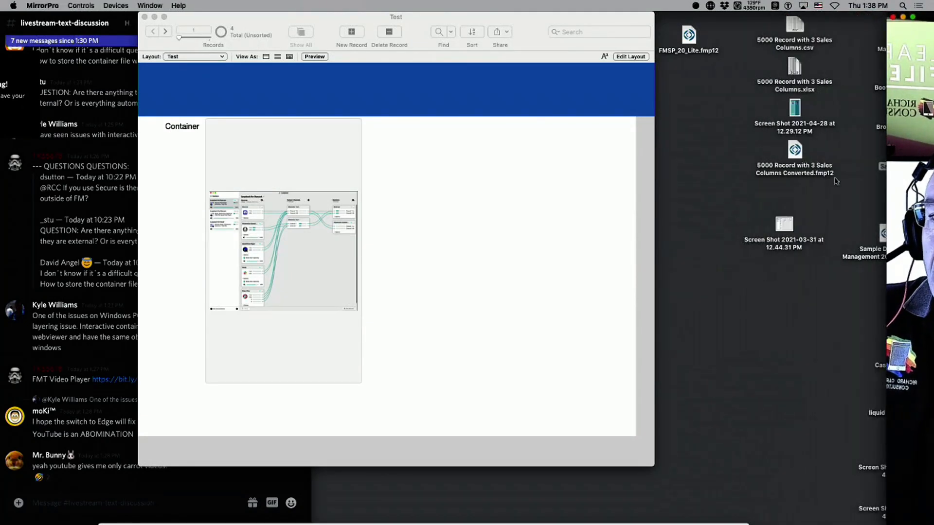
pyautogui.moveTo(609, 17); pyautogui.dragTo(447, 16)
pyautogui.moveTo(931, 17); pyautogui.dragTo(929, 304)
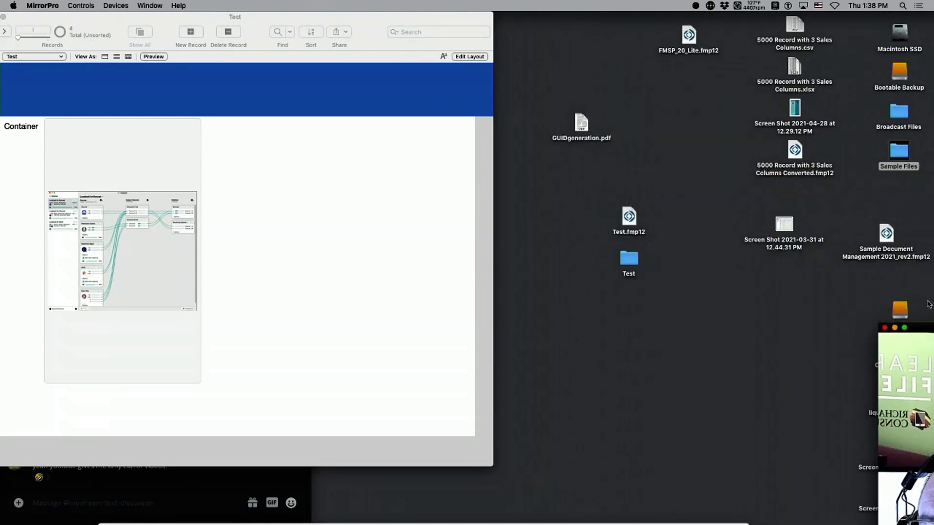
pyautogui.moveTo(886, 235); pyautogui.dragTo(689, 100)
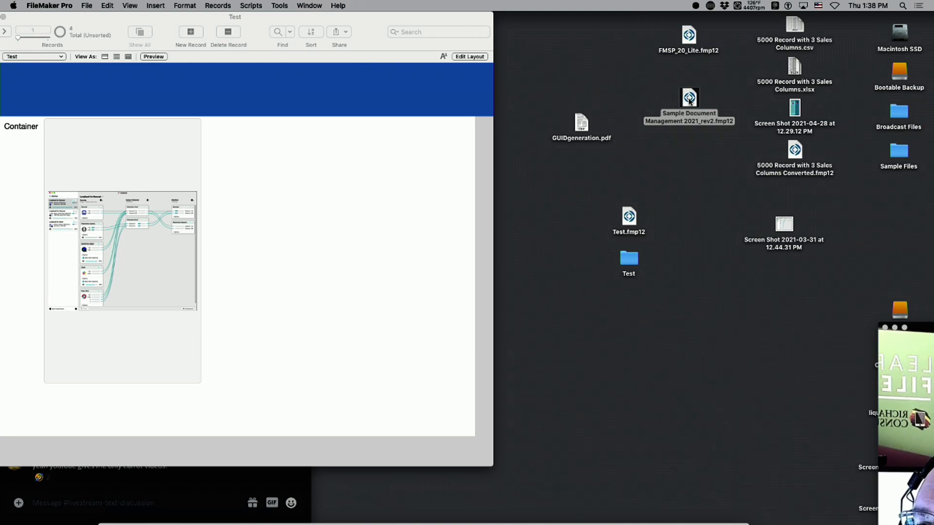
# Close the training player and Test file, then open Sample Document Management 2021_rev2.fmp12.
pyautogui.moveTo(301, 524); pyautogui.dragTo(301, 325)
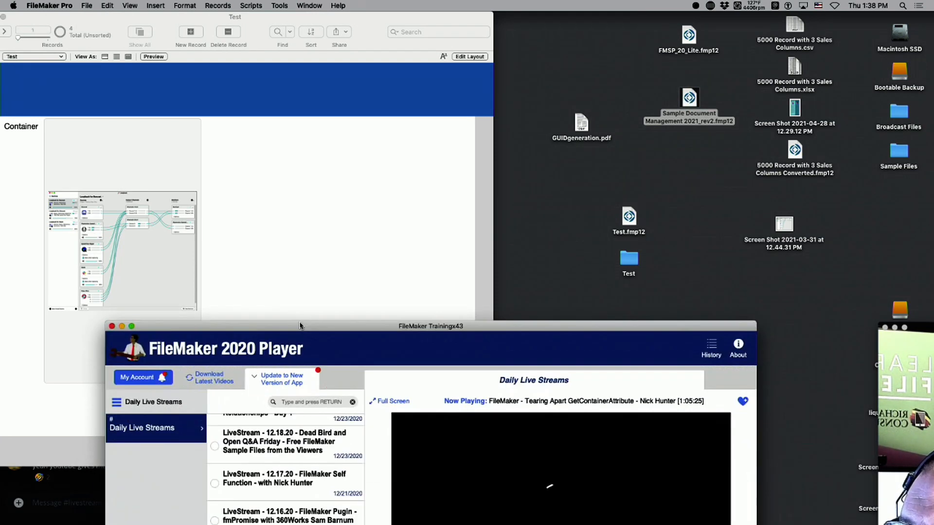
pyautogui.moveTo(154, 18); pyautogui.dragTo(438, 7)
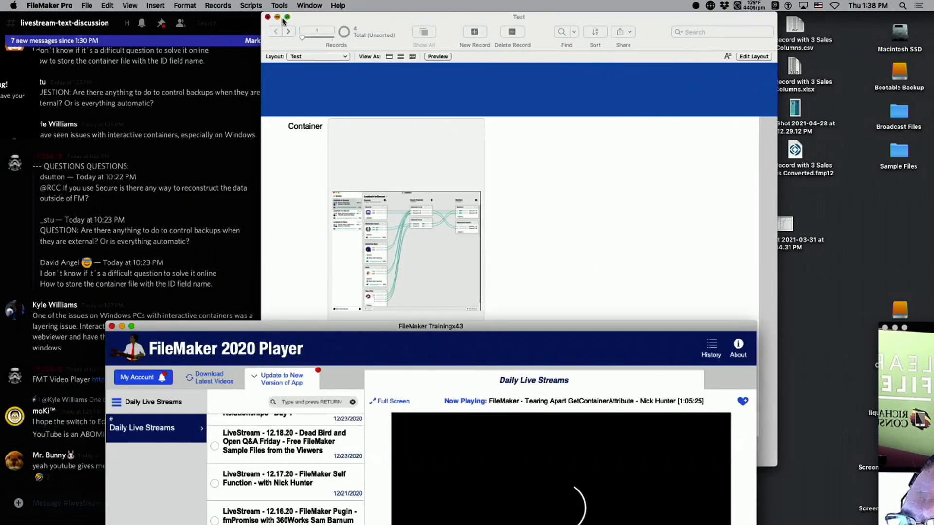
pyautogui.click(272, 18)
pyautogui.press('super+w')
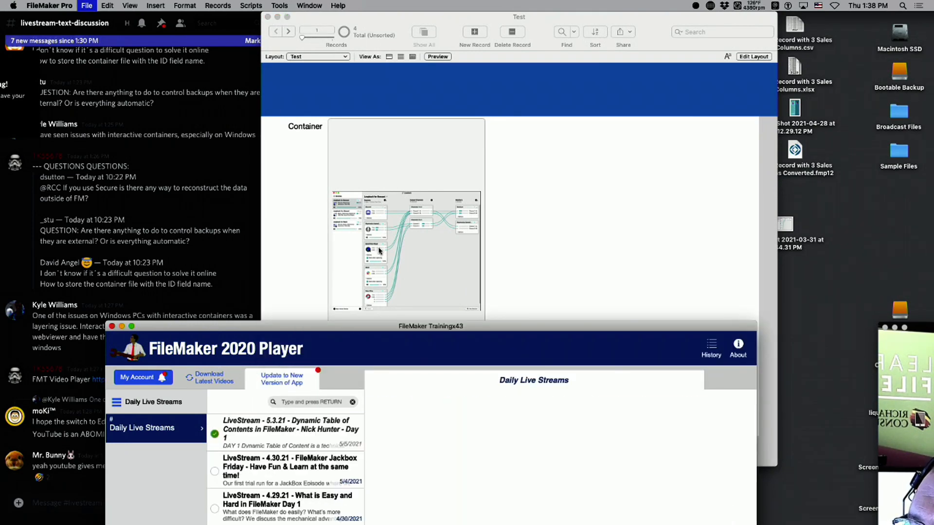
pyautogui.press('super+w')
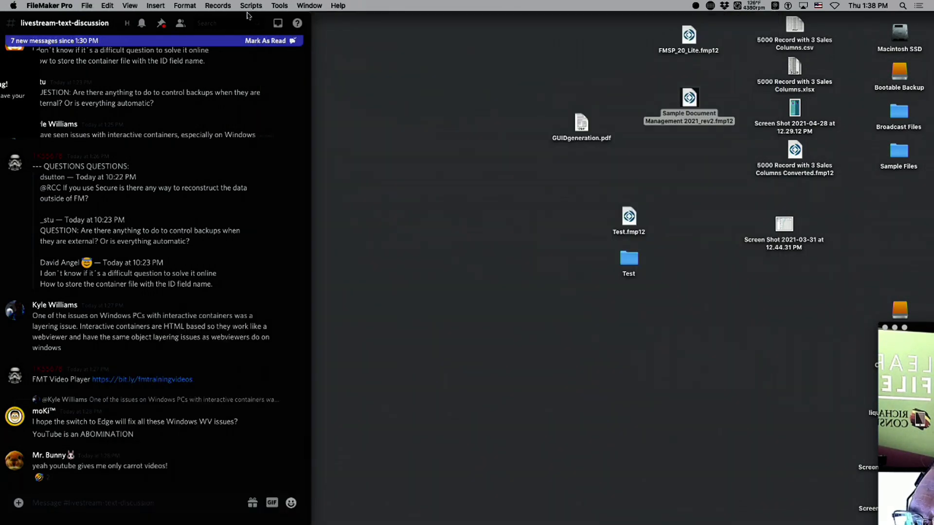
pyautogui.moveTo(248, 16); pyautogui.dragTo(276, 15)
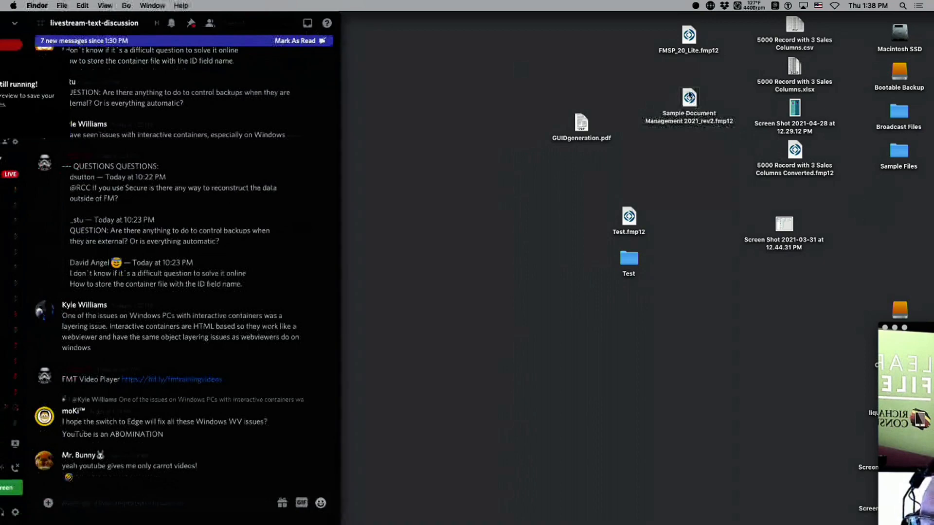
pyautogui.doubleClick(690, 97)
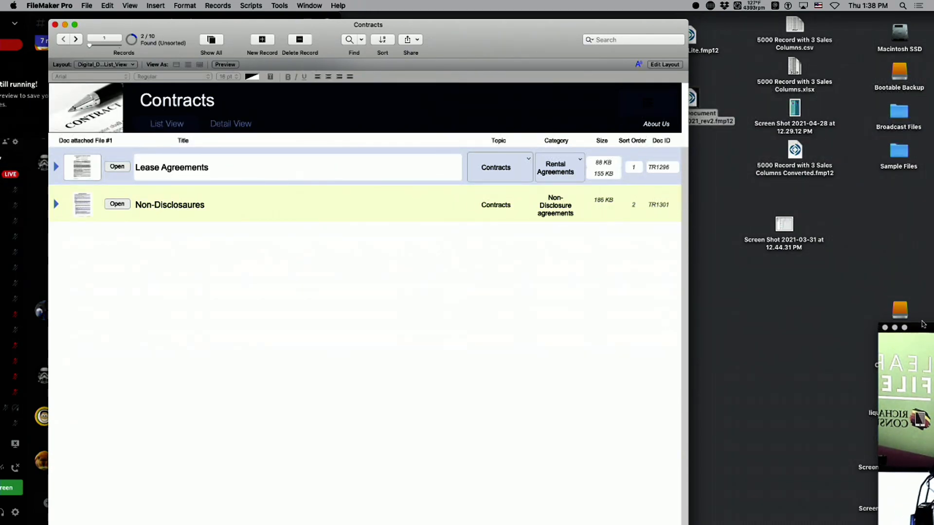
# Create a contract record titled 'Special Contract for Customer ABC' and open it in Detail View.
pyautogui.moveTo(923, 325); pyautogui.dragTo(834, 4)
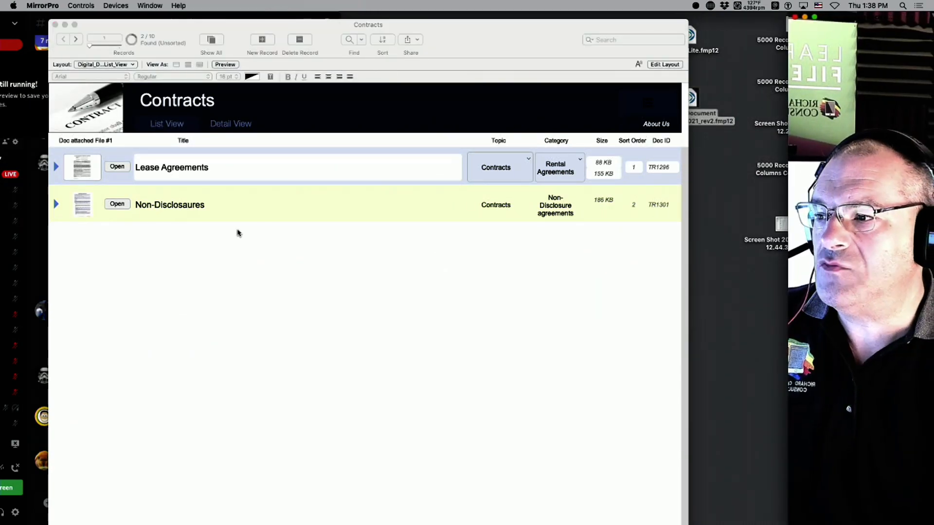
pyautogui.click(171, 294)
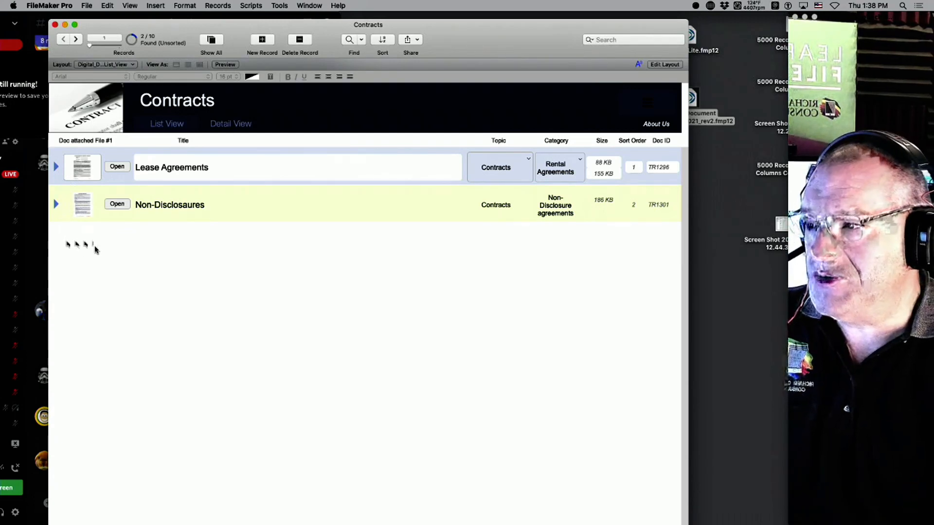
pyautogui.press('super+n')
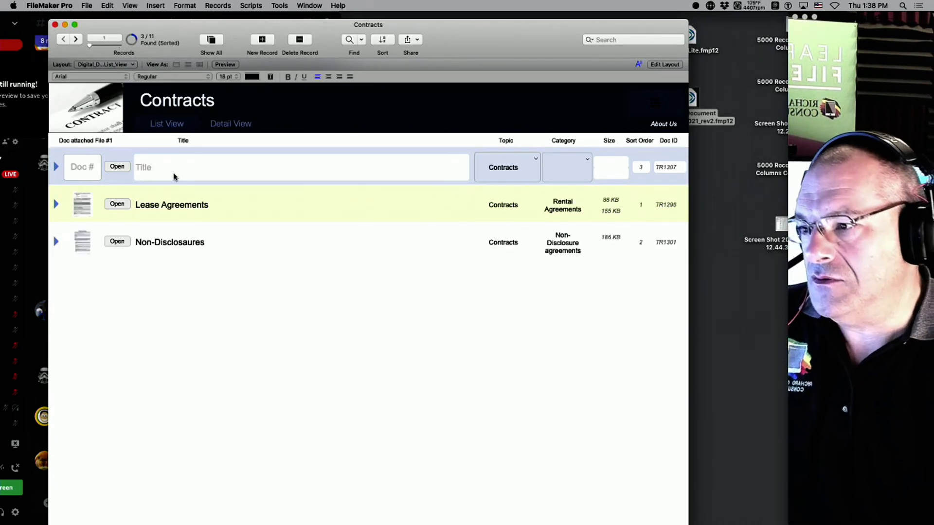
pyautogui.write('S')
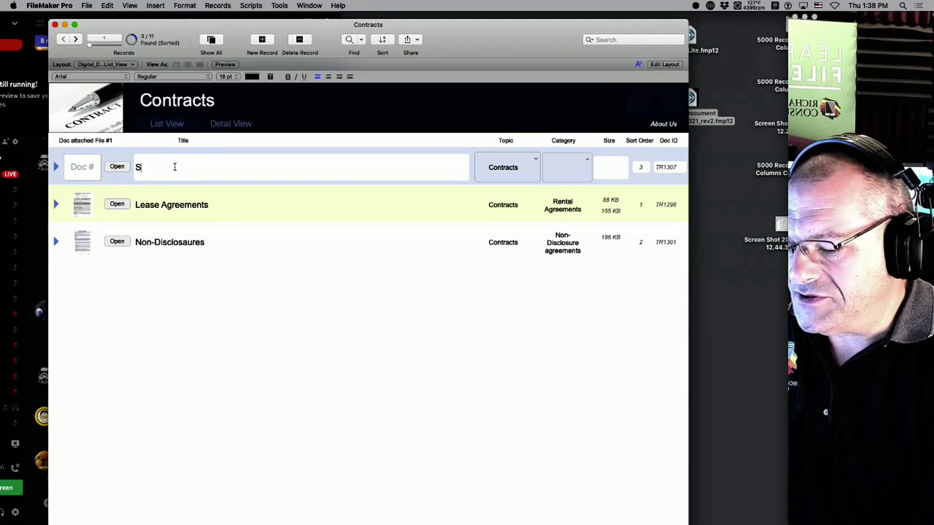
pyautogui.write('pecial Contrac')
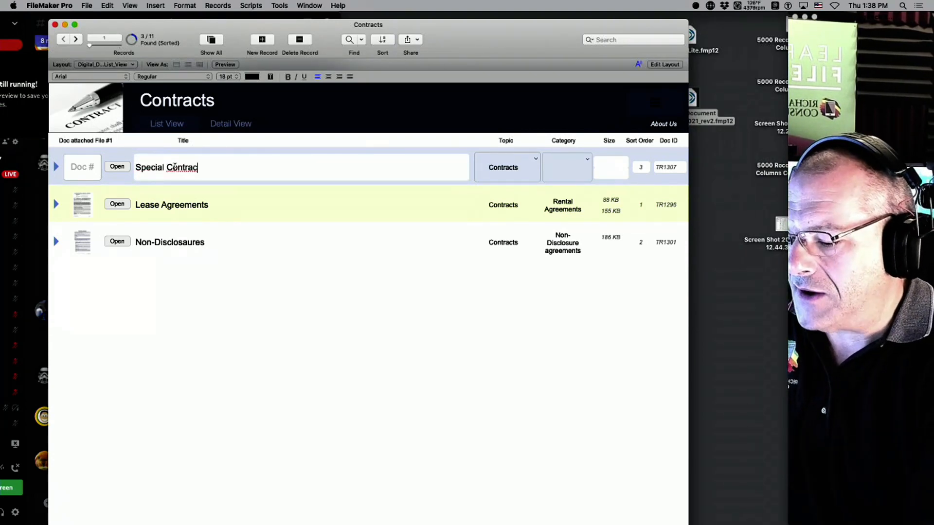
pyautogui.write('t for Customer')
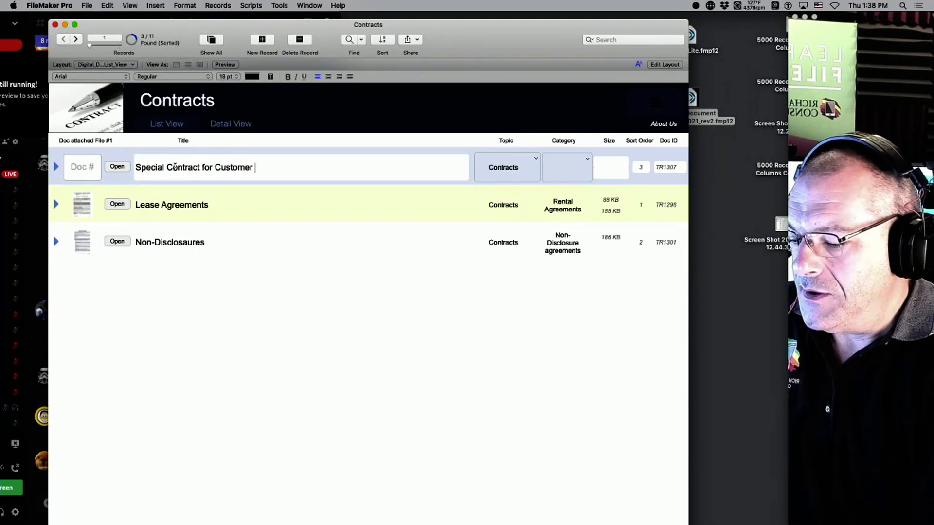
pyautogui.write(' ABC')
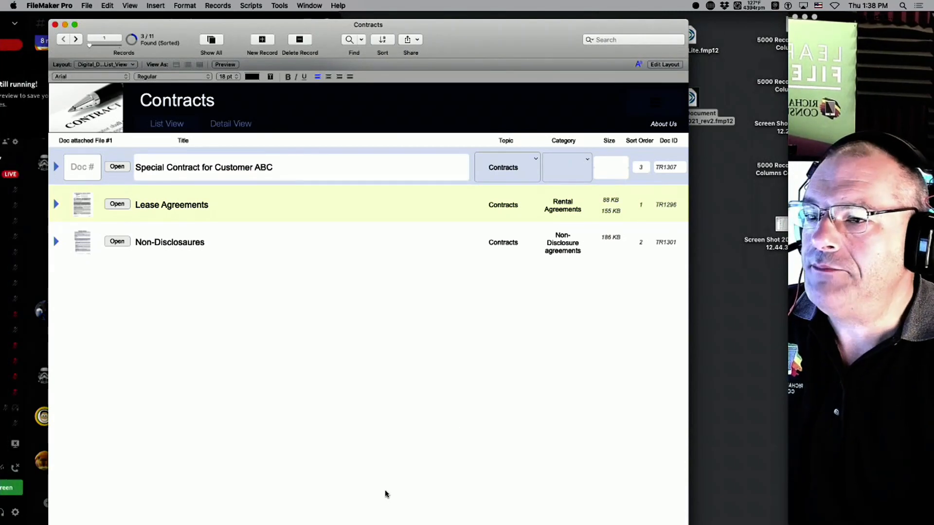
pyautogui.click(400, 302)
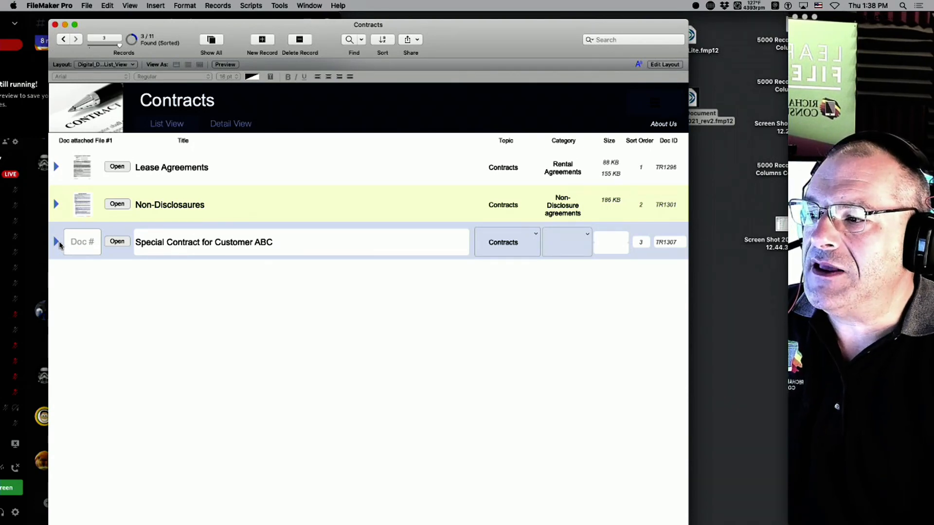
pyautogui.click(58, 243)
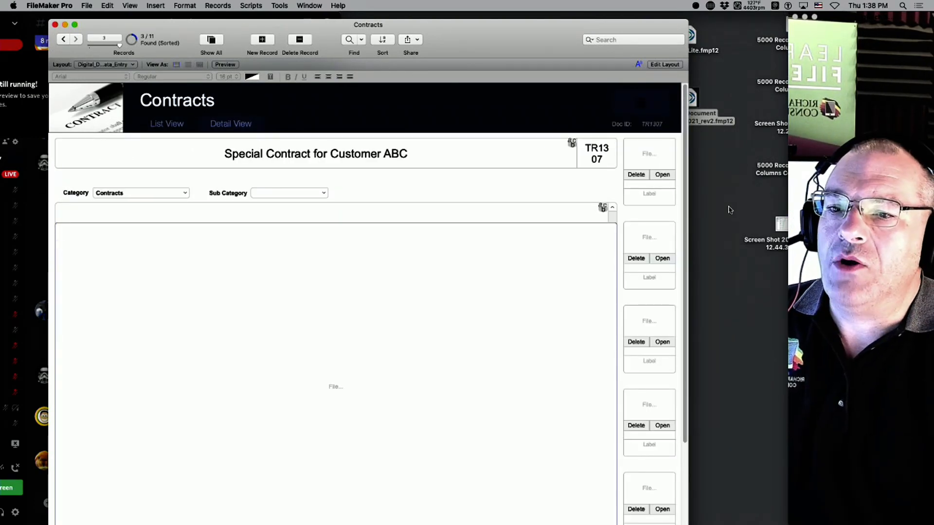
# Select the 2021-03-31 screenshot, then open and close the Sample Files and Broadcast Files folders.
pyautogui.click(784, 227)
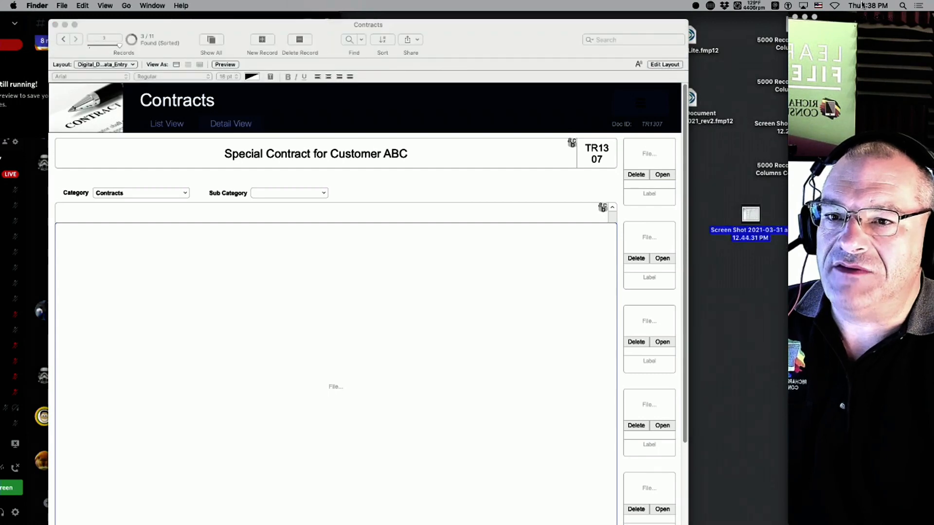
pyautogui.moveTo(864, 21); pyautogui.dragTo(899, 286)
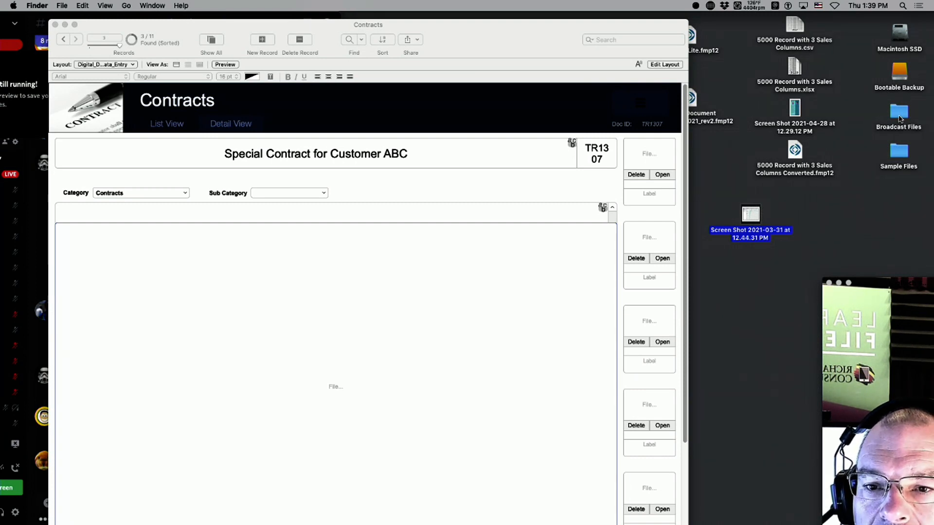
pyautogui.click(899, 117)
pyautogui.doubleClick(900, 152)
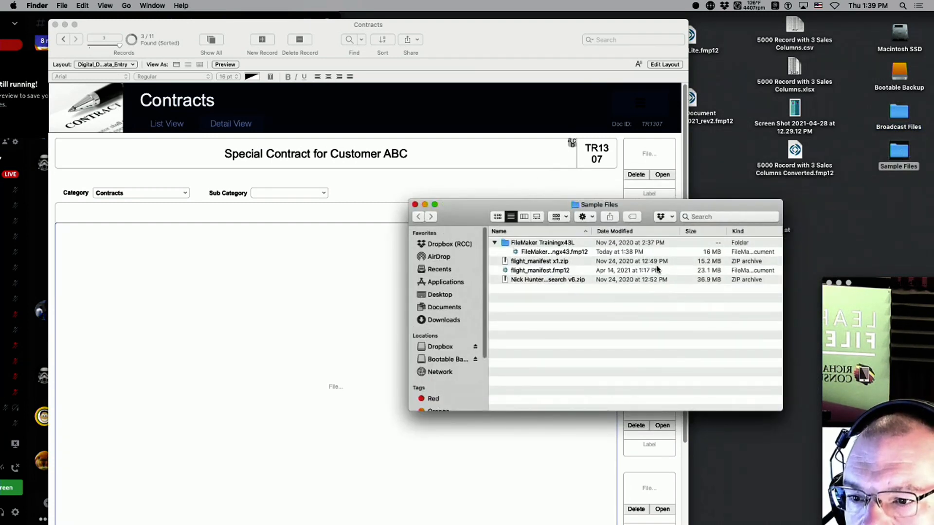
pyautogui.press('super+w')
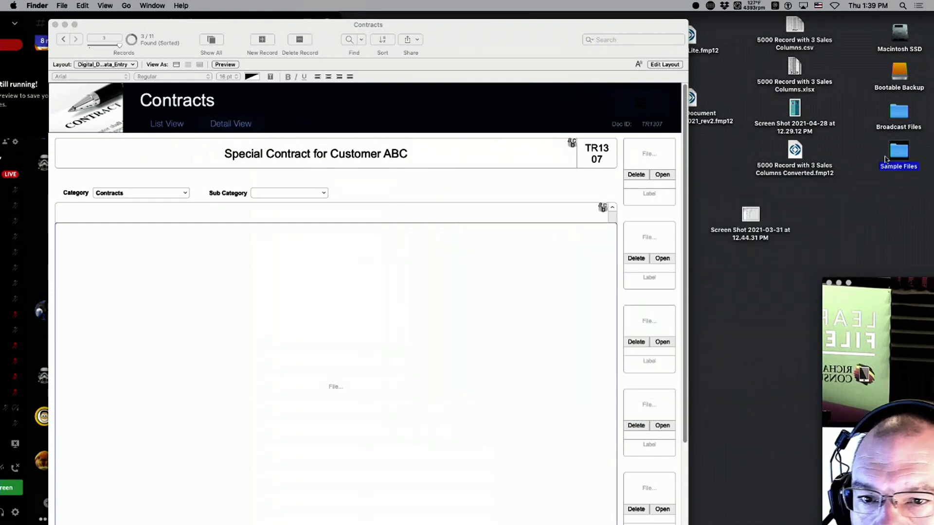
pyautogui.doubleClick(905, 118)
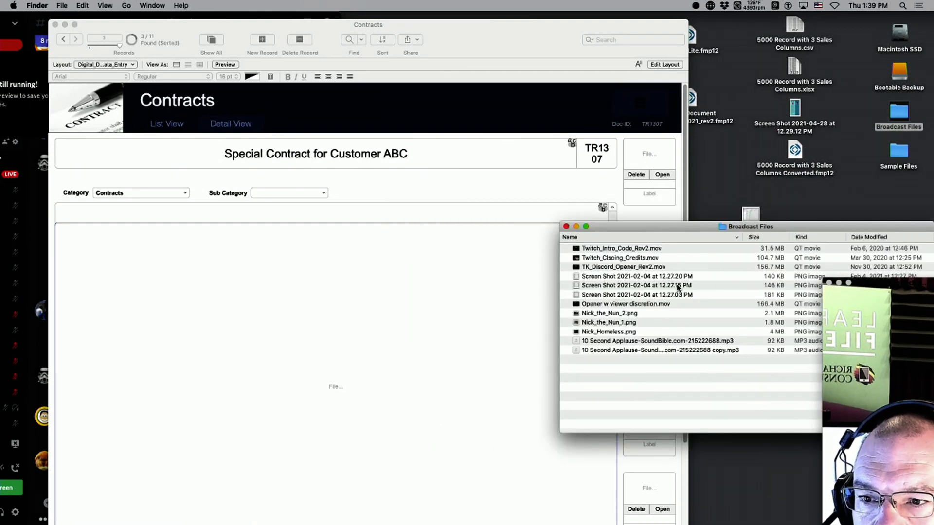
pyautogui.click(678, 288)
pyautogui.press('super+w')
# Drop the Screen Shot 2021-03-31 file into the contract's document container field.
pyautogui.moveTo(750, 214); pyautogui.dragTo(655, 163)
pyautogui.moveTo(497, 41); pyautogui.dragTo(509, 22)
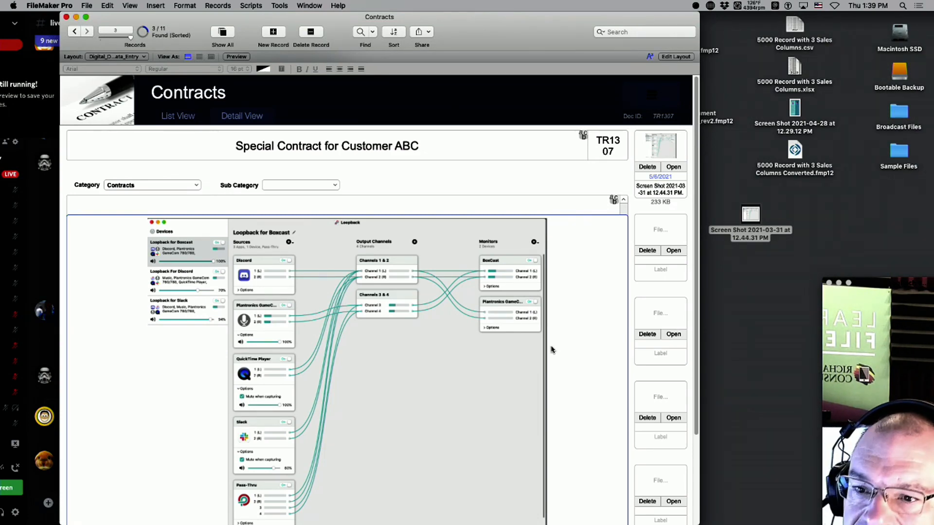
pyautogui.doubleClick(899, 279)
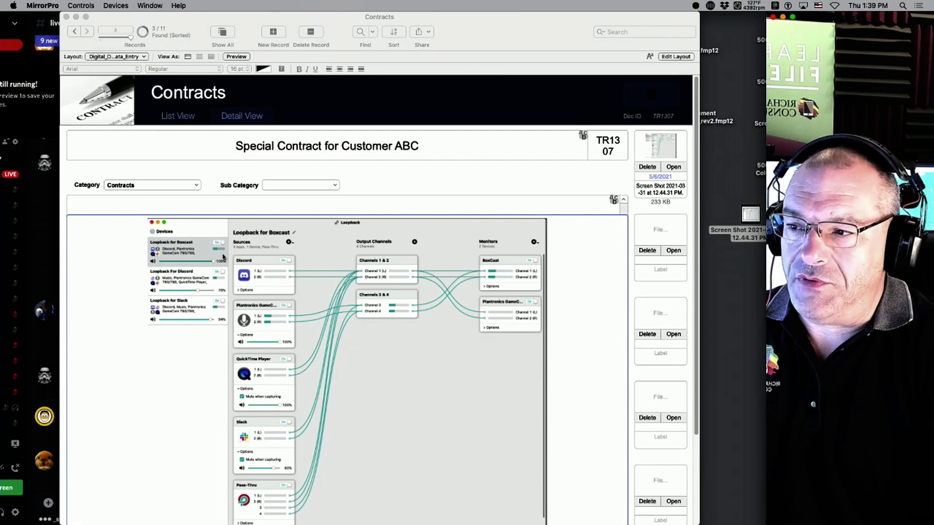
pyautogui.click(557, 201)
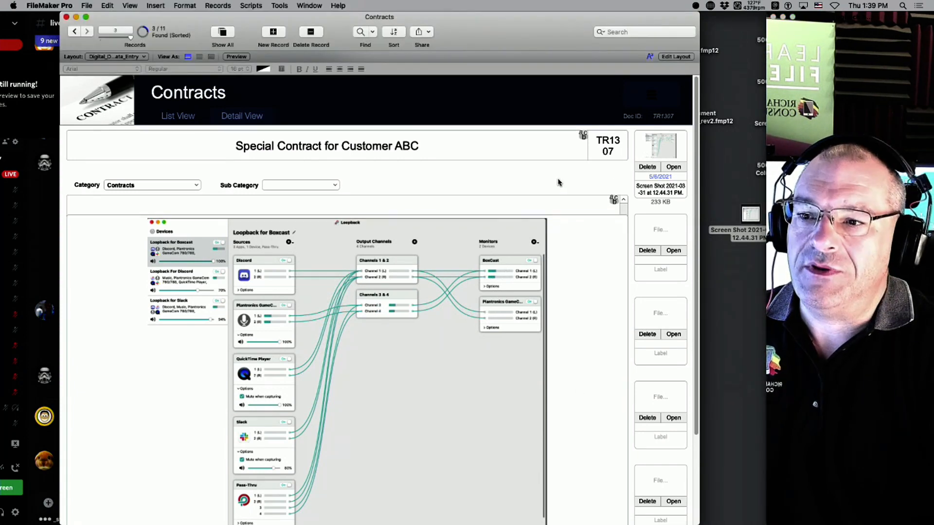
# Fill the notes field with repeated 'gh' placeholder text, then trim it back to one line.
pyautogui.click(509, 200)
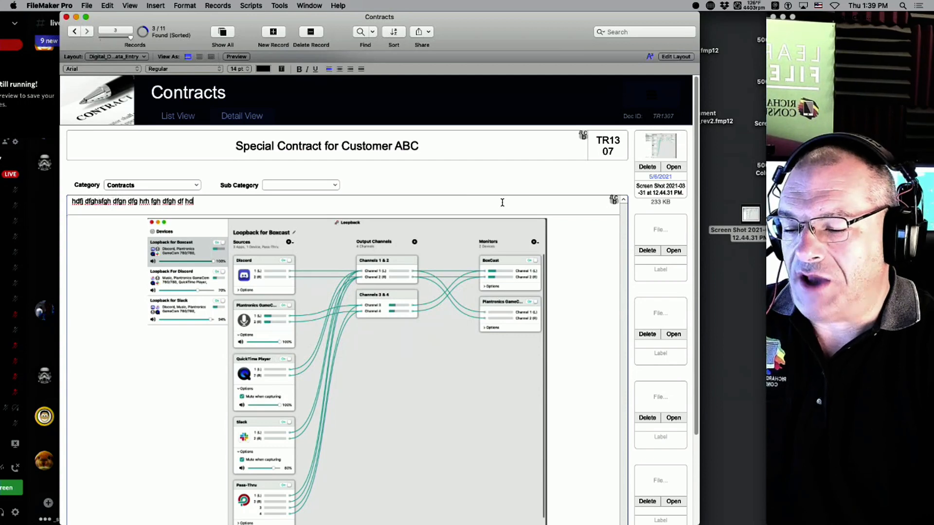
pyautogui.write('gh fgh h dfg hdfgh')
pyautogui.press('super+a')
pyautogui.press('super+c')
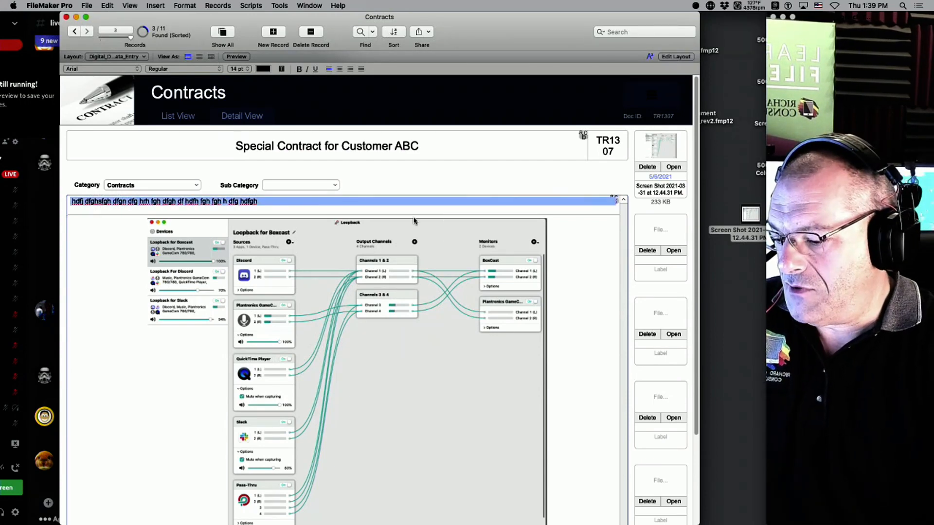
pyautogui.press('super+v')
pyautogui.press('super+v')
pyautogui.press('super+v')
pyautogui.press('super+v')
pyautogui.press('super+v')
pyautogui.press('super+v')
pyautogui.press('super+v')
pyautogui.press('super+v')
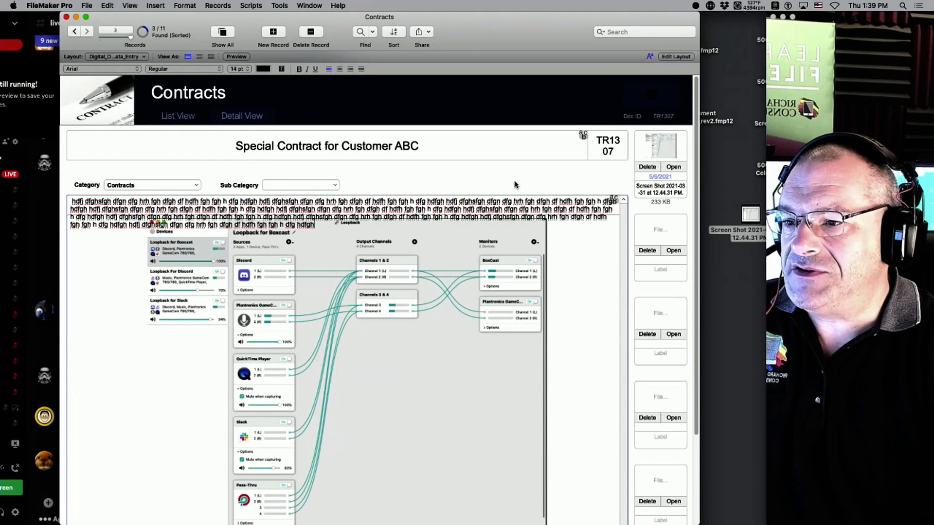
pyautogui.click(516, 185)
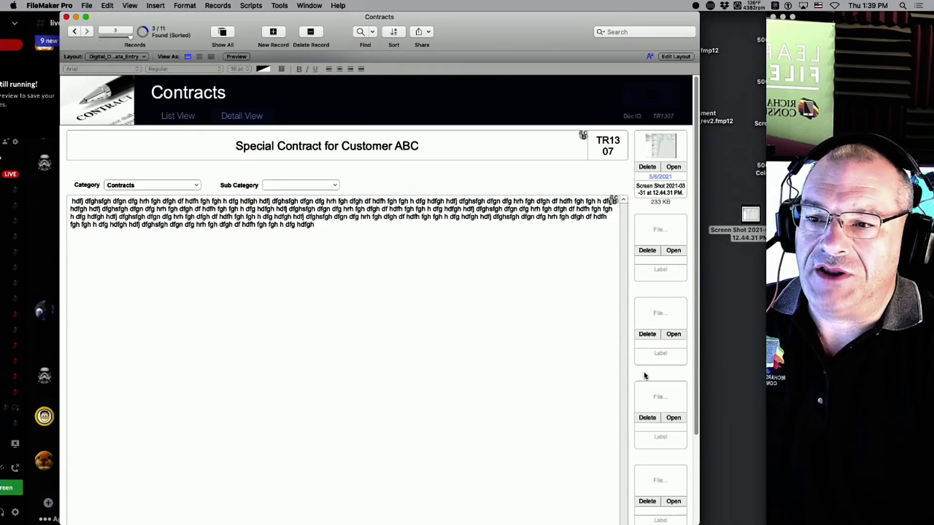
pyautogui.click(436, 265)
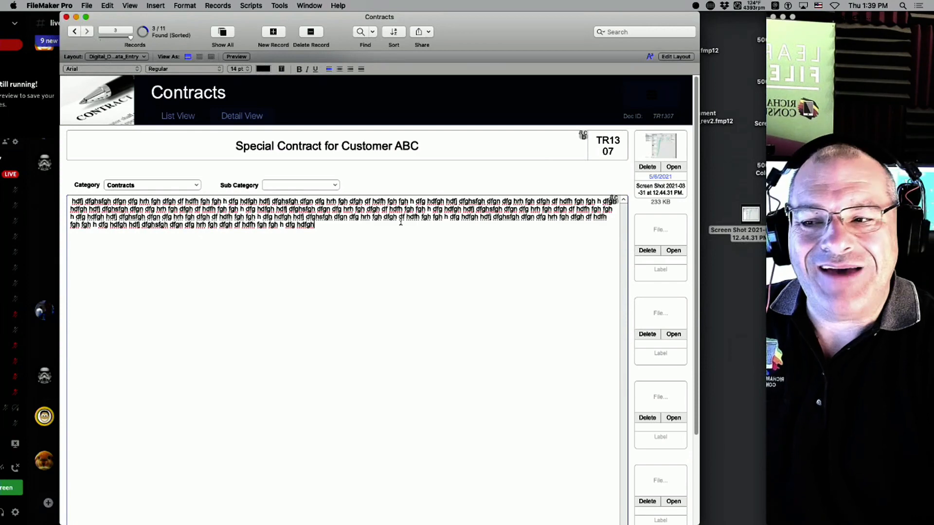
pyautogui.moveTo(311, 235); pyautogui.dragTo(286, 200)
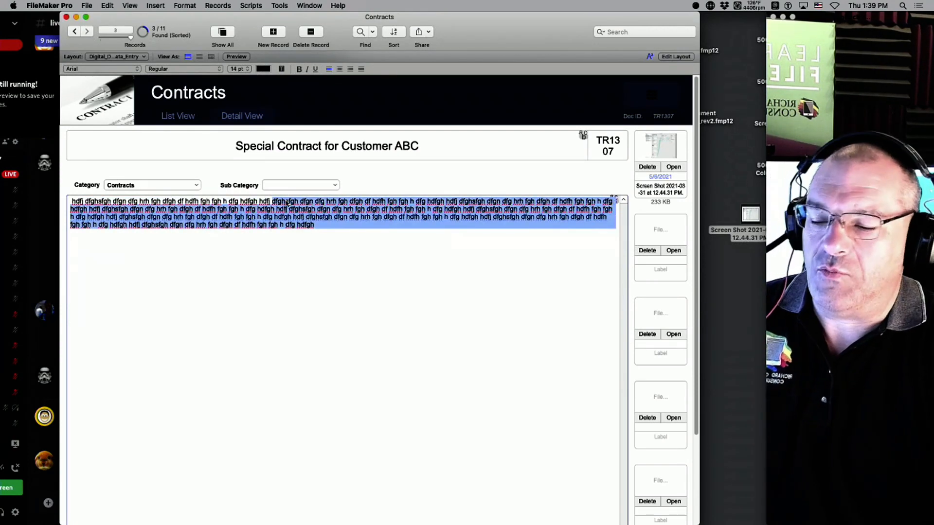
pyautogui.press('BackSpace')
pyautogui.click(445, 180)
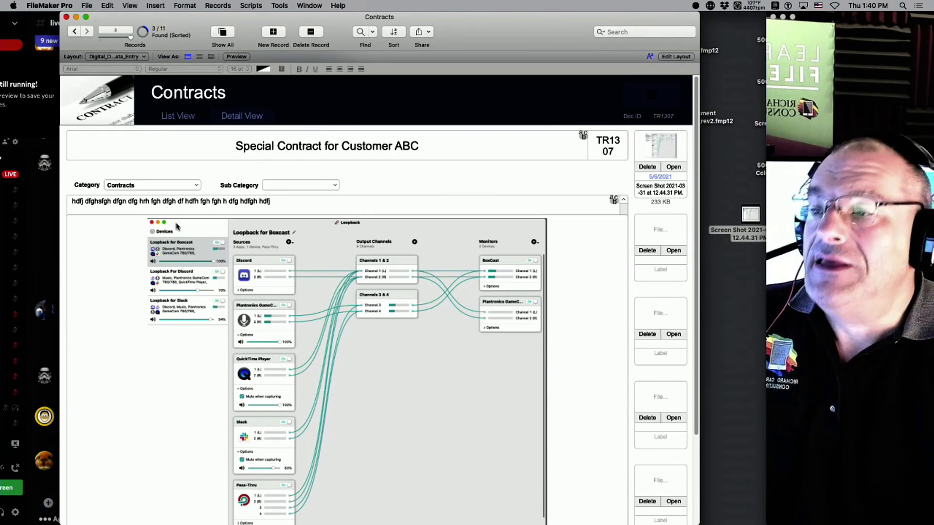
# Drop the Screen Shot 2021-04-28 file into the record's second document slot.
pyautogui.moveTo(849, 16); pyautogui.dragTo(933, 16)
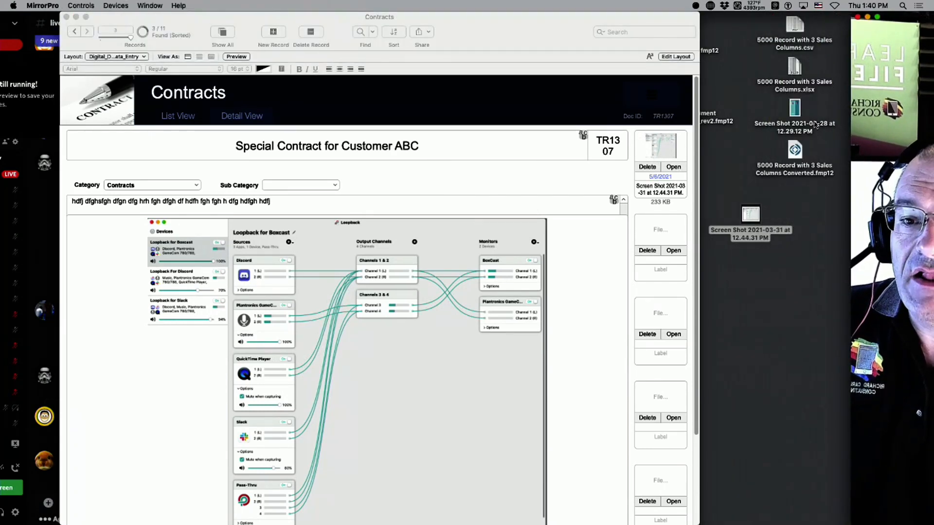
pyautogui.moveTo(800, 113); pyautogui.dragTo(660, 229)
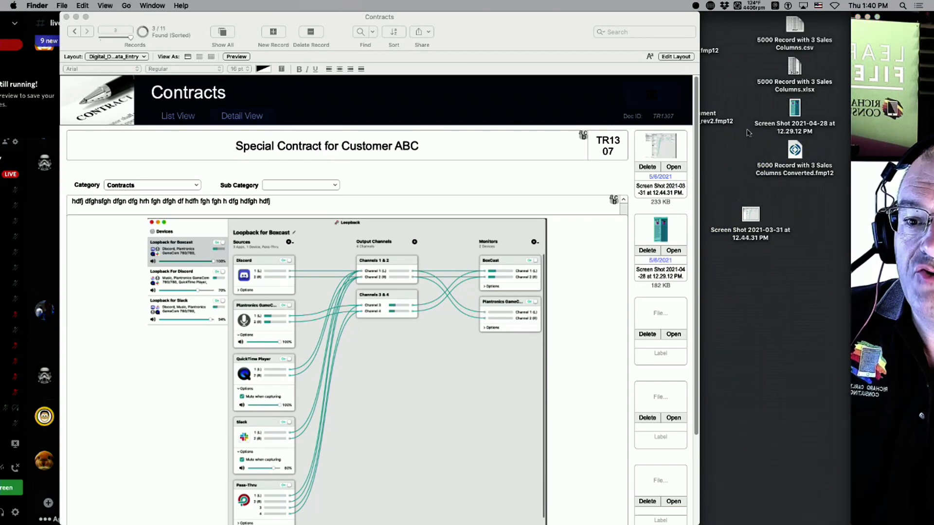
pyautogui.moveTo(734, 3); pyautogui.dragTo(811, 4)
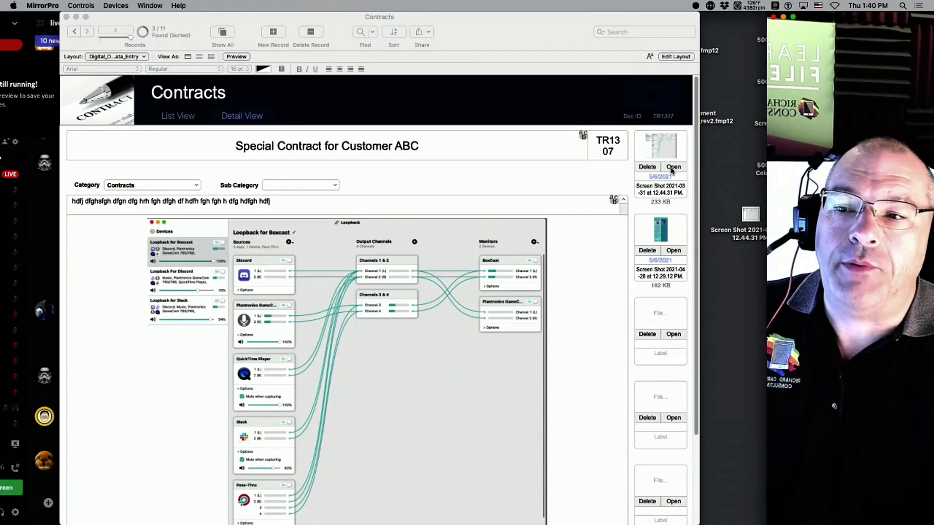
# View the first attached screenshot in Preview, then close it and return to the Contracts record.
pyautogui.click(672, 169)
pyautogui.click(671, 167)
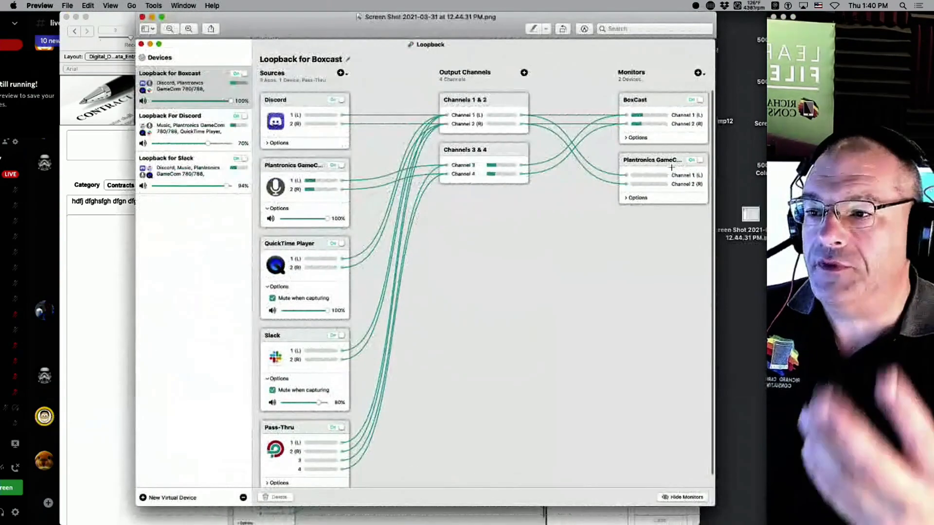
pyautogui.moveTo(491, 28); pyautogui.dragTo(497, 126)
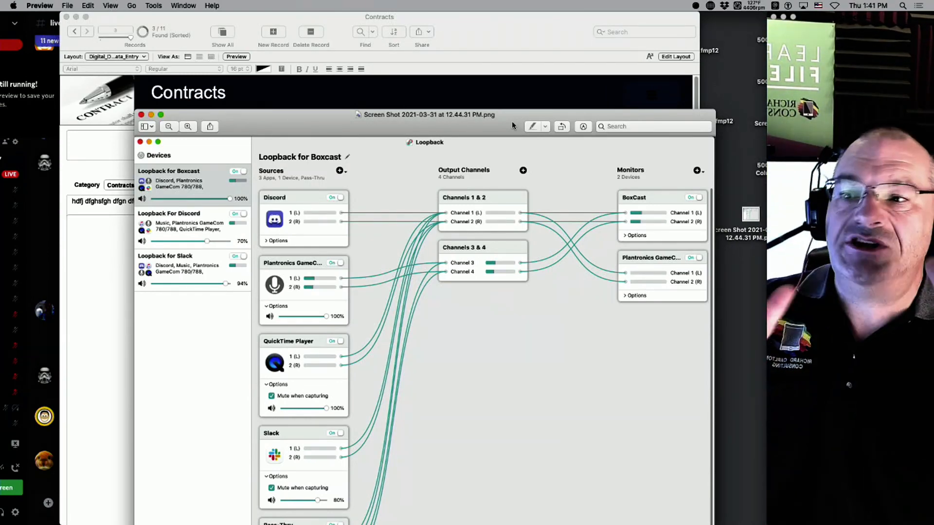
pyautogui.press('super+w')
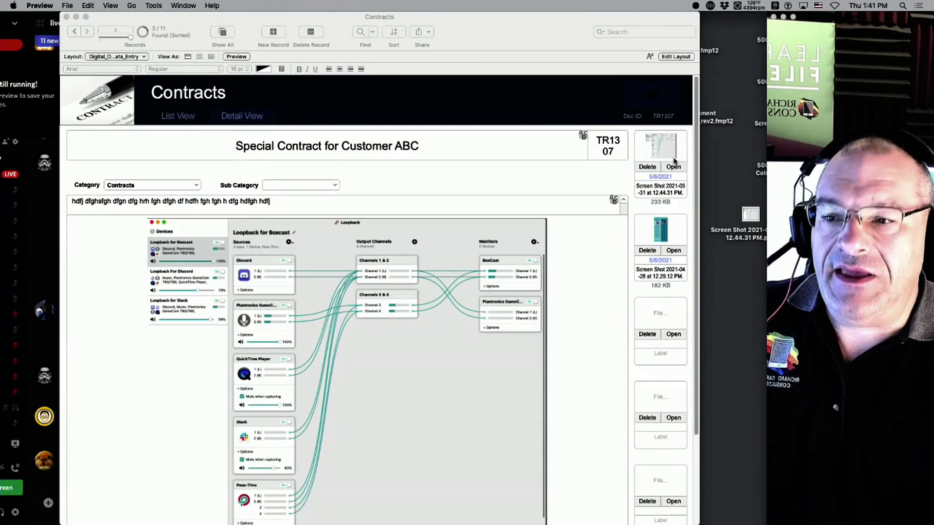
pyautogui.click(667, 179)
# Check the first attachment's posted date and file name fields without changing them.
pyautogui.click(662, 177)
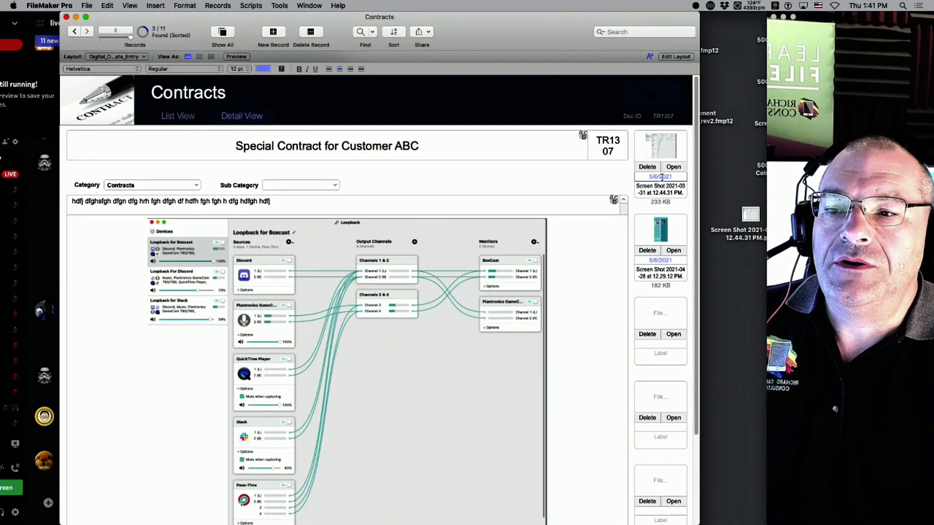
pyautogui.click(656, 194)
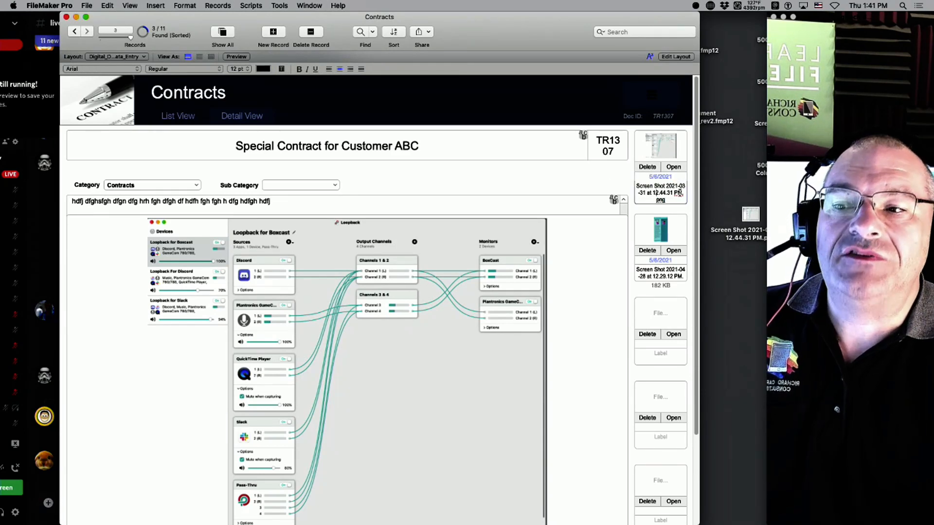
pyautogui.click(635, 213)
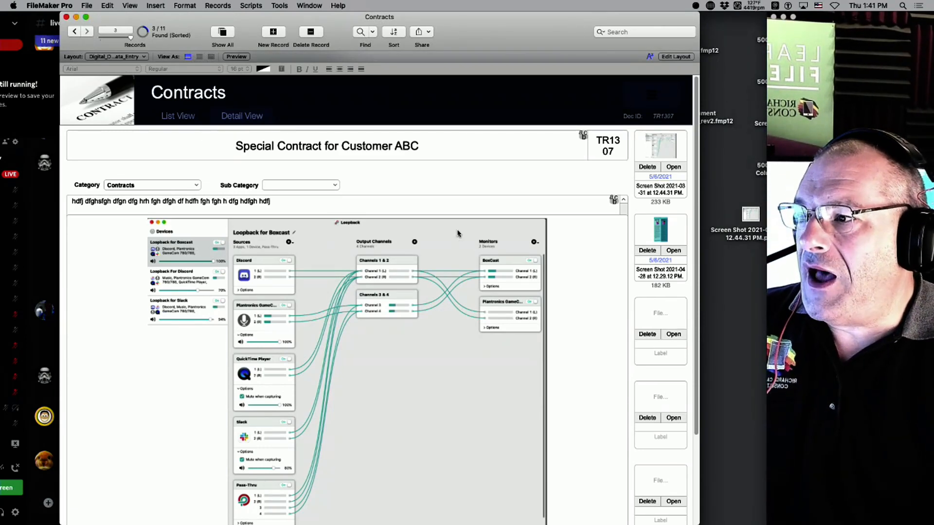
# Show the File menu's Hosts submenu listing available hosts.
pyautogui.click(87, 5)
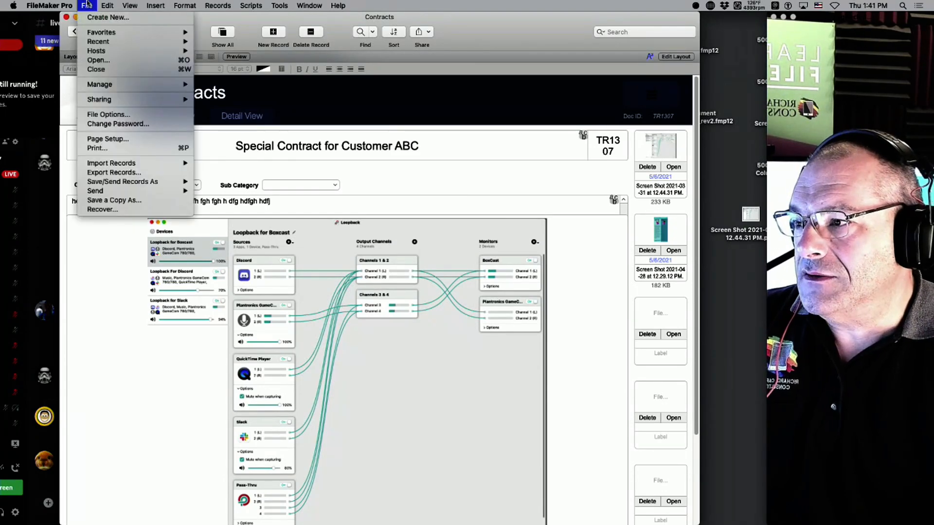
pyautogui.click(91, 5)
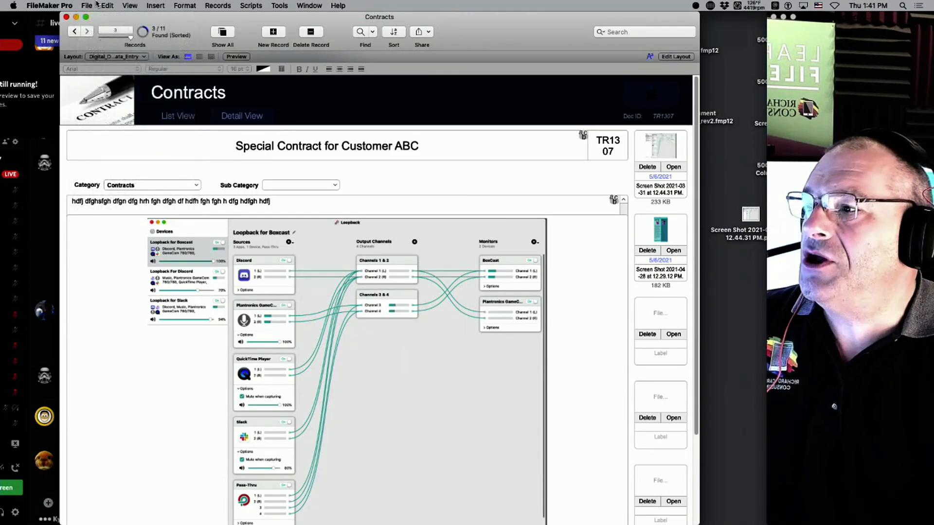
pyautogui.click(36, 7)
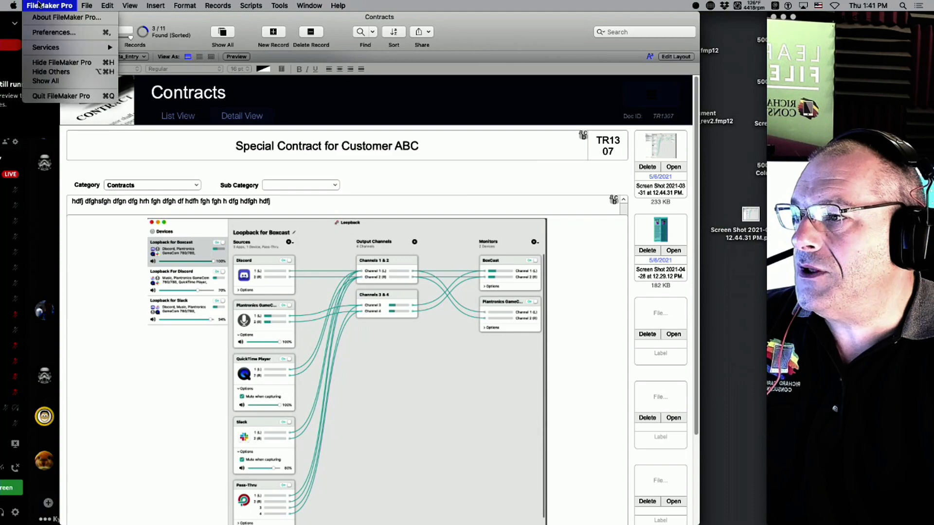
pyautogui.moveTo(88, 5)
pyautogui.moveTo(79, 51)
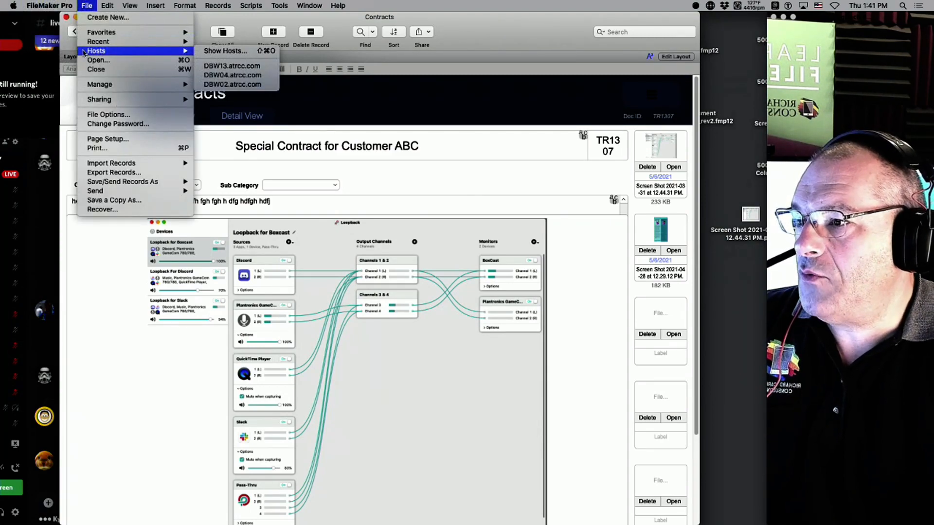
# Open Training Docs from DBW04, widen its window, and list the Maint Docs (N830FM) category.
pyautogui.click(233, 75)
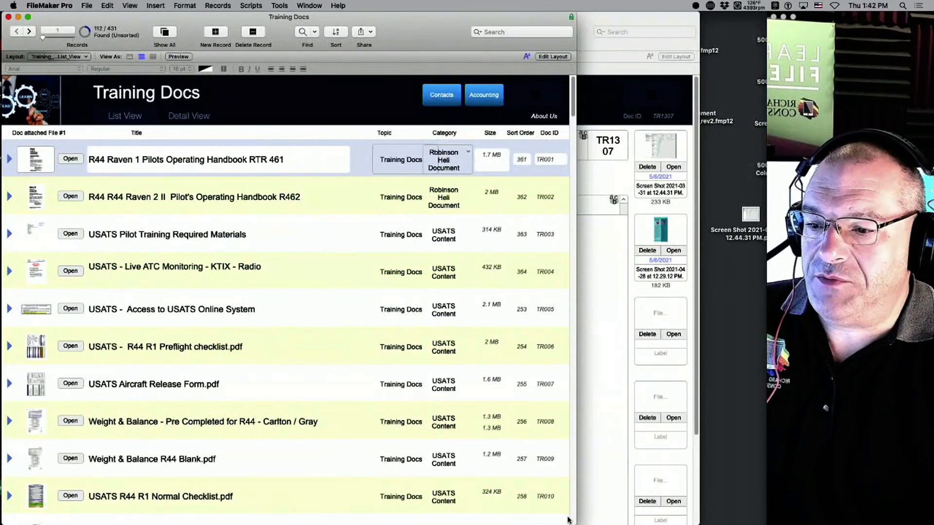
pyautogui.moveTo(568, 520); pyautogui.dragTo(715, 523)
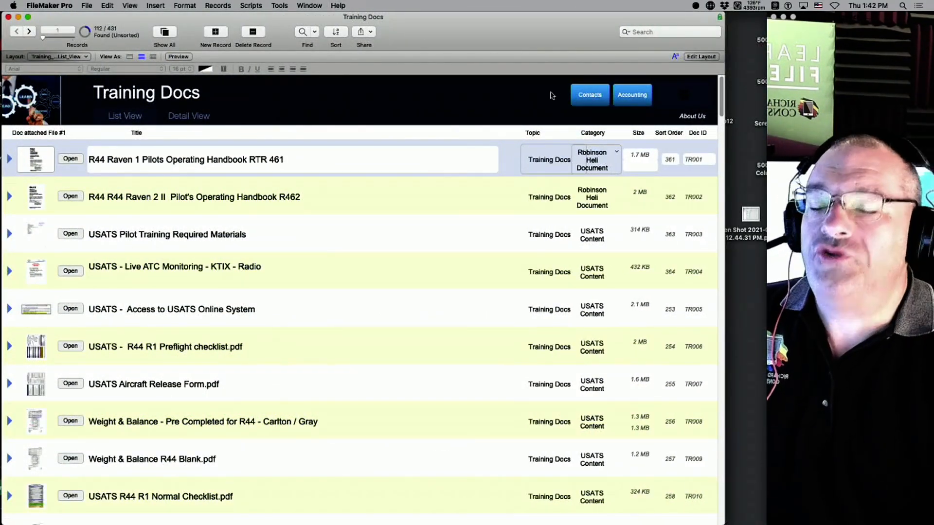
pyautogui.click(679, 98)
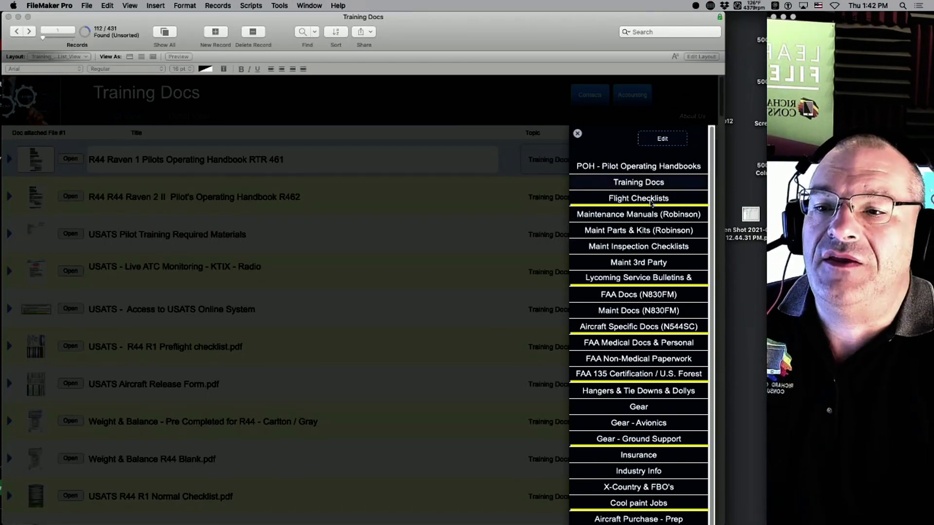
pyautogui.scroll(-2, 648, 257)
pyautogui.scroll(1, 648, 257)
pyautogui.scroll(1, 647, 258)
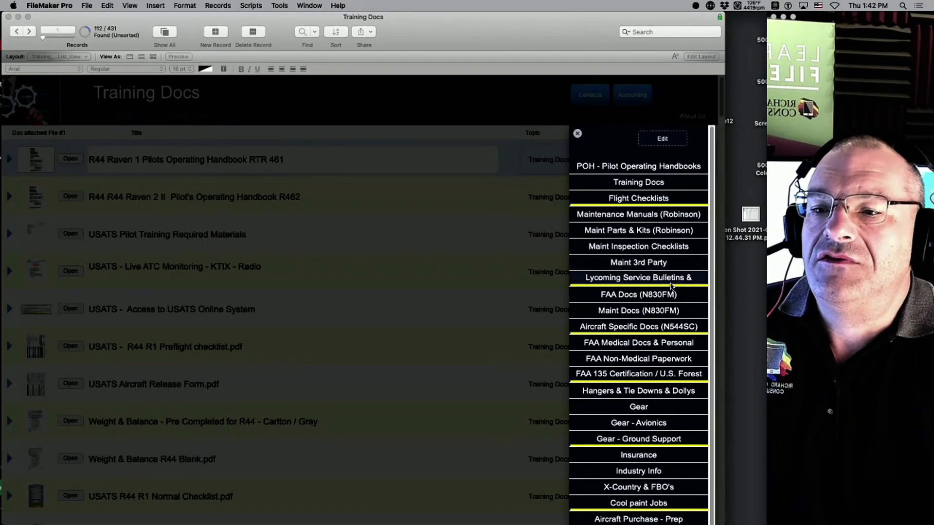
pyautogui.scroll(-2, 671, 286)
pyautogui.scroll(2, 632, 262)
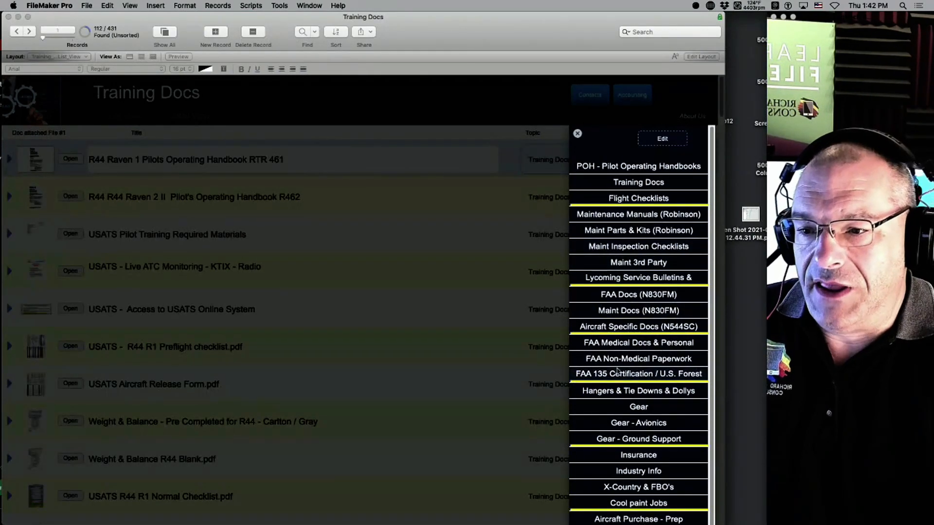
pyautogui.click(648, 312)
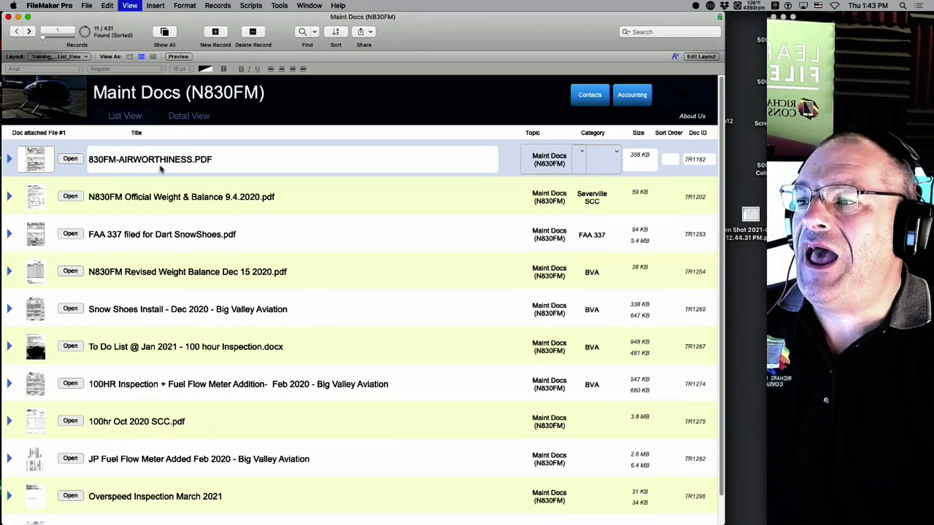
# Find documents whose Title contains 'medical', leaving 11 of 431 records.
pyautogui.press('super+f')
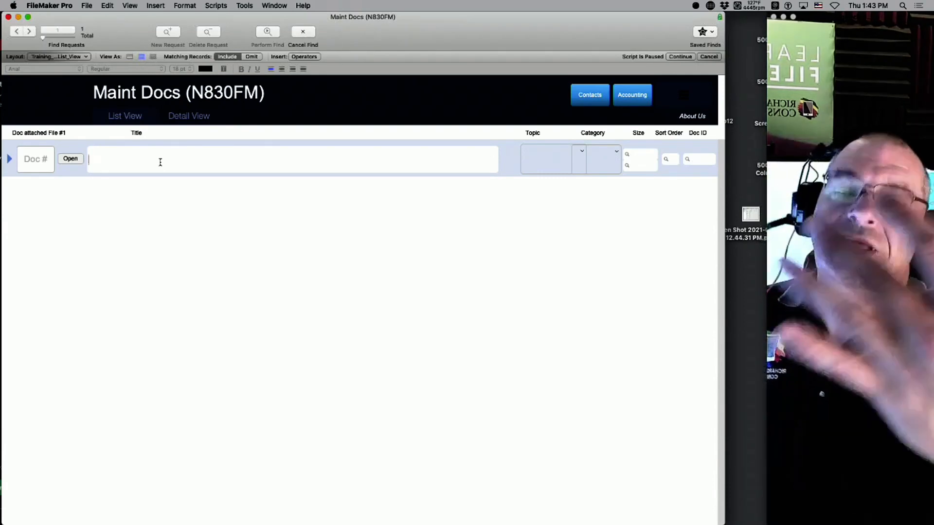
pyautogui.click(160, 162)
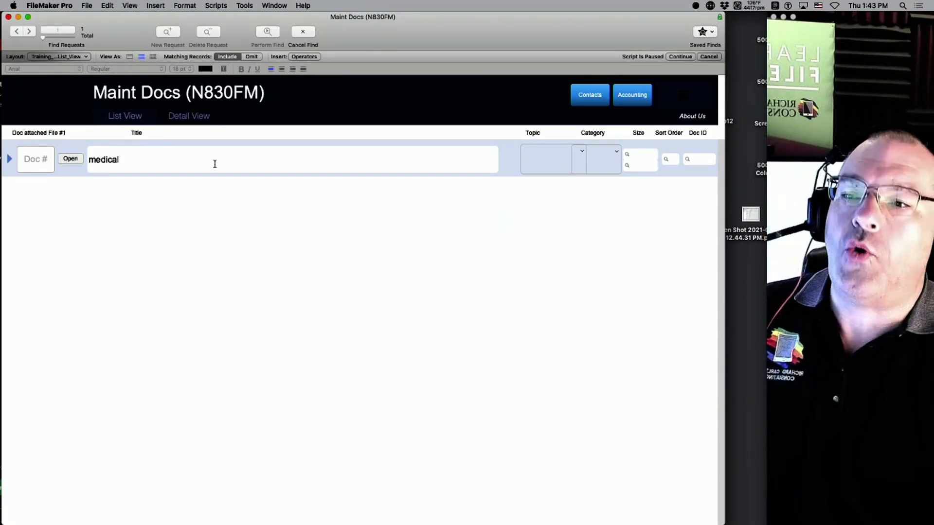
pyautogui.click(684, 101)
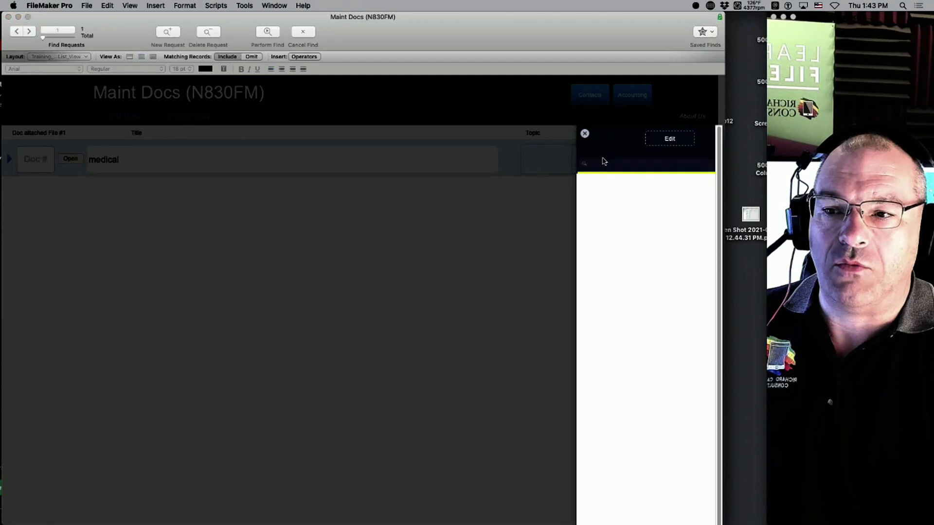
pyautogui.click(585, 133)
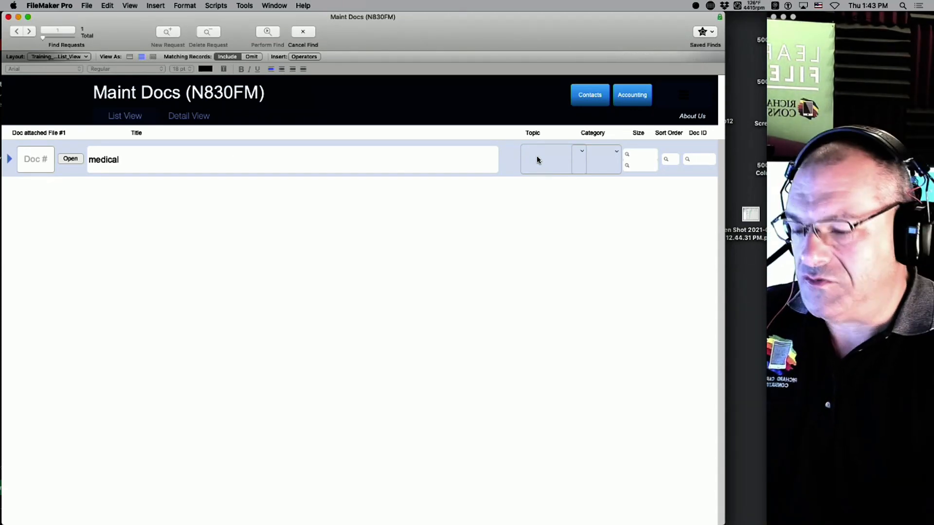
pyautogui.press('Return')
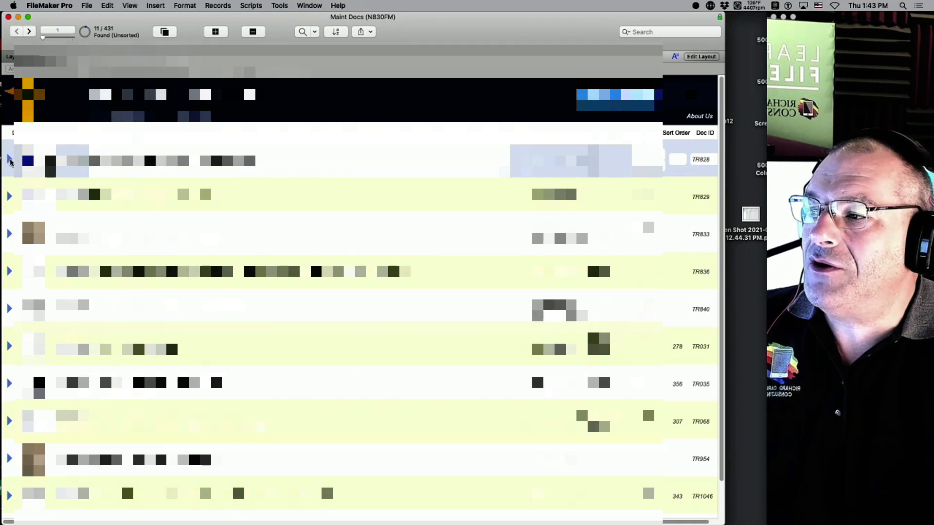
# Switch the document list to the FAA Medical Docs & Personal category.
pyautogui.click(8, 159)
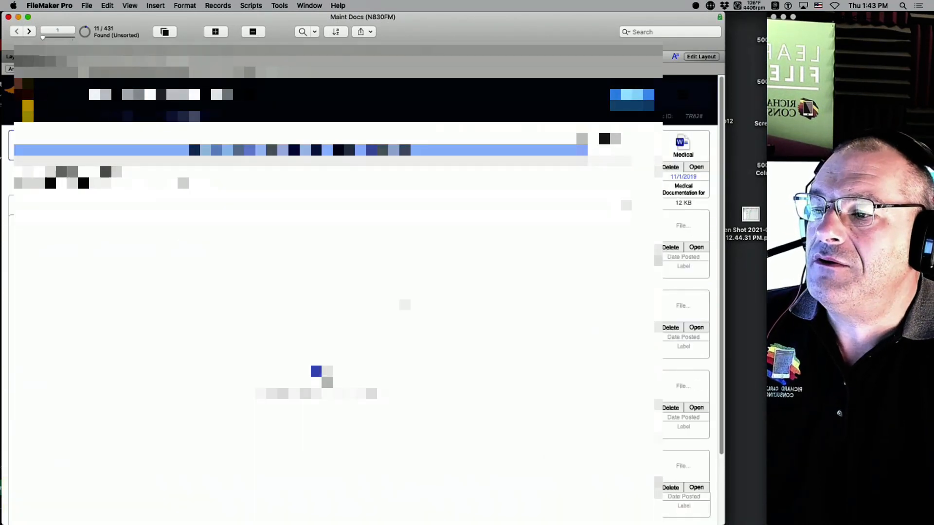
pyautogui.click(637, 162)
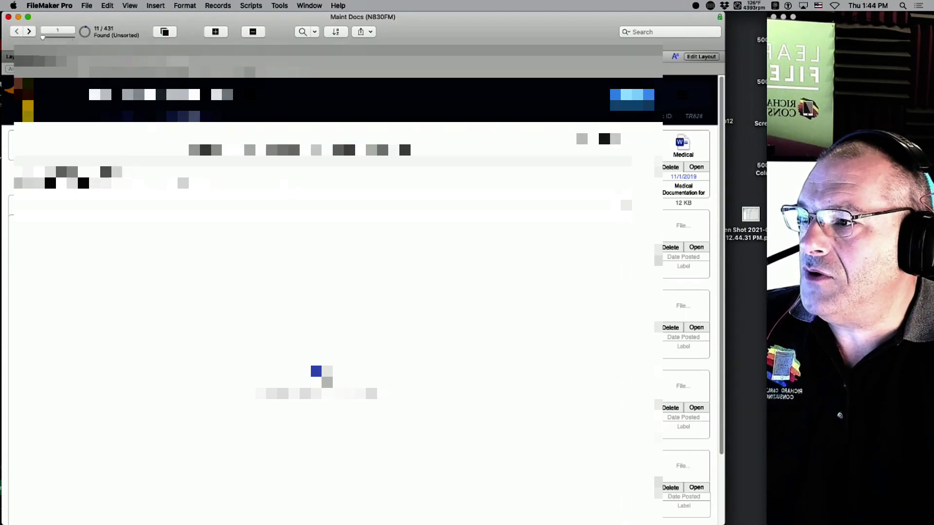
pyautogui.click(680, 97)
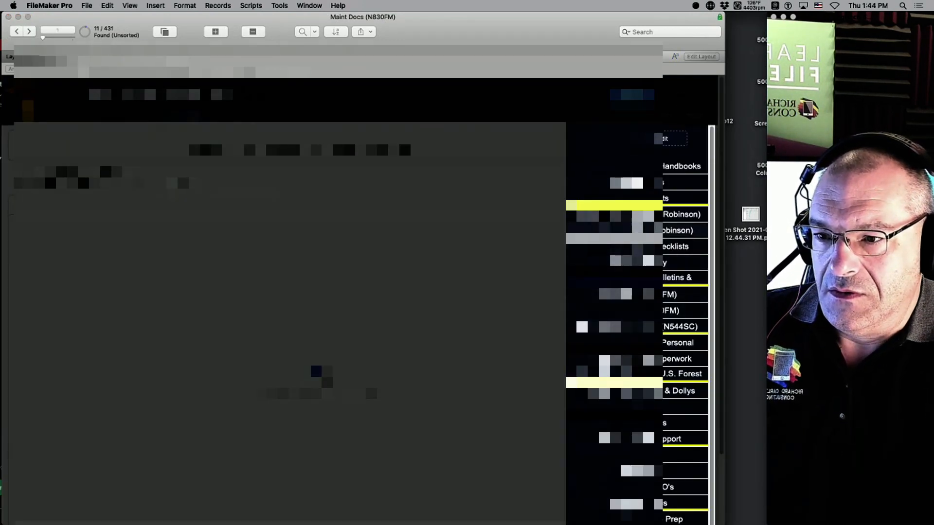
pyautogui.click(642, 343)
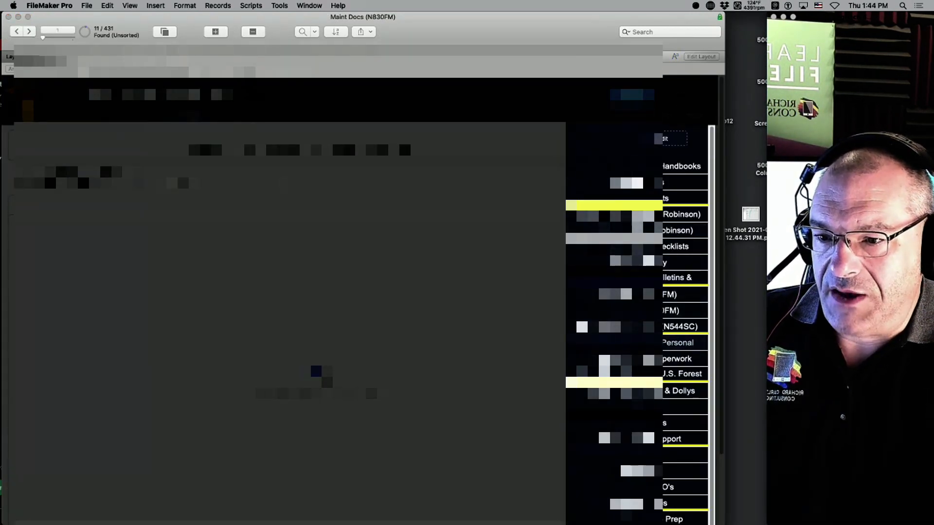
# Open record TR840 with its attached untitled003.pdf and untitled002.pdf.
pyautogui.moveTo(485, 19)
pyautogui.mouseDown()
pyautogui.moveTo(553, 4)
pyautogui.moveTo(492, 4)
pyautogui.mouseUp()
pyautogui.scroll(-5, 370, 321)
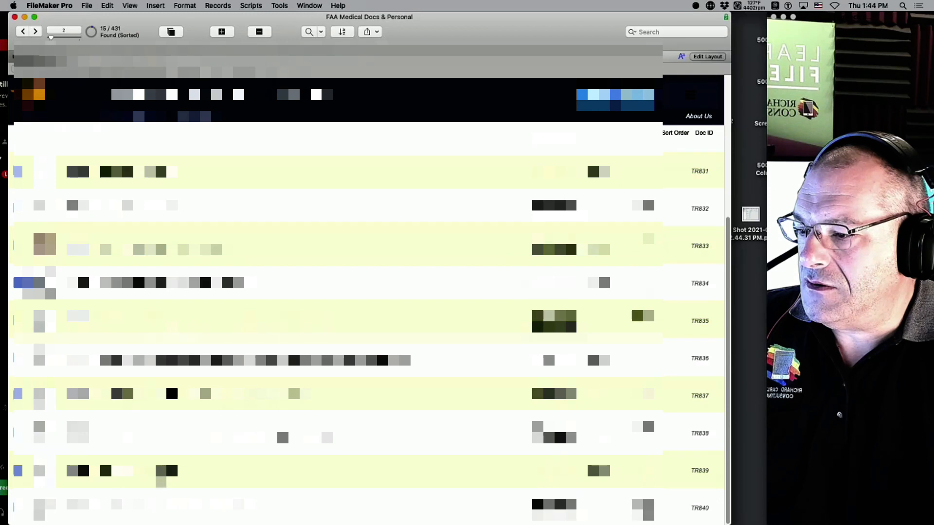
pyautogui.scroll(3, 169, 456)
pyautogui.scroll(-3, 169, 456)
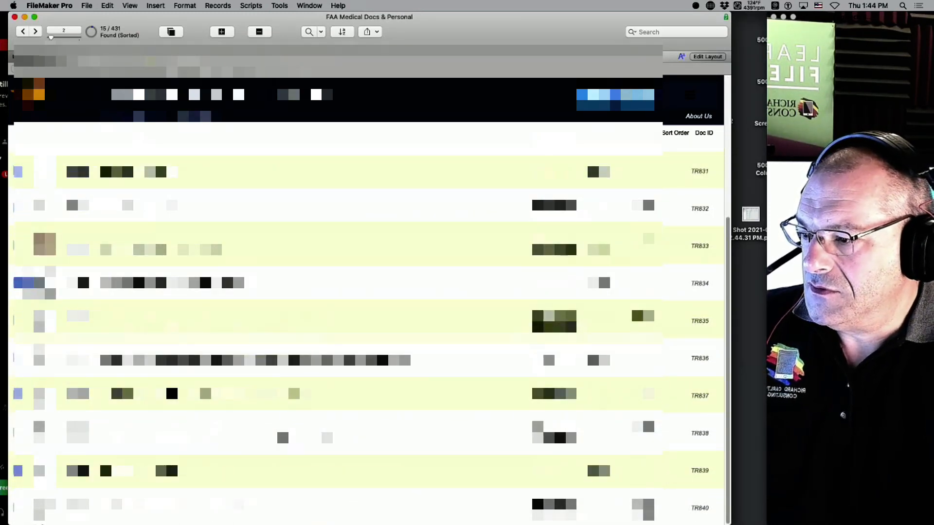
pyautogui.click(15, 511)
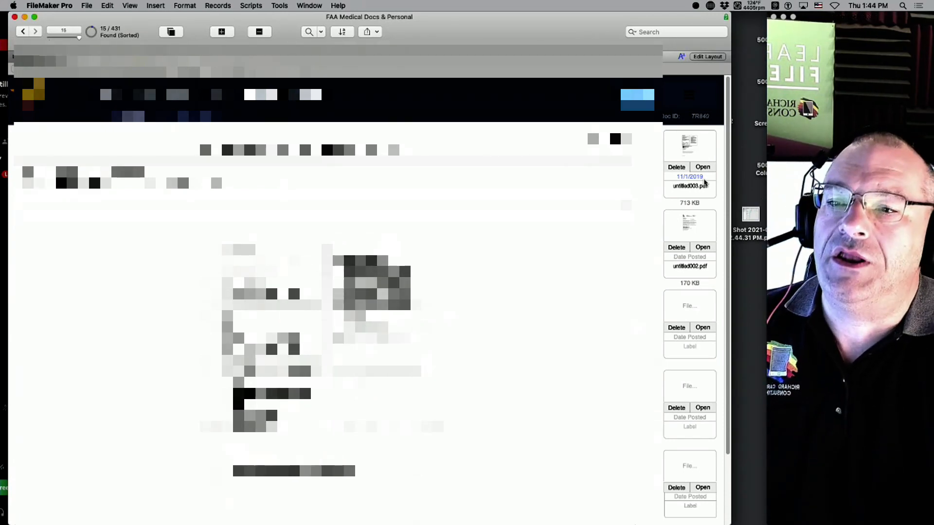
pyautogui.click(708, 169)
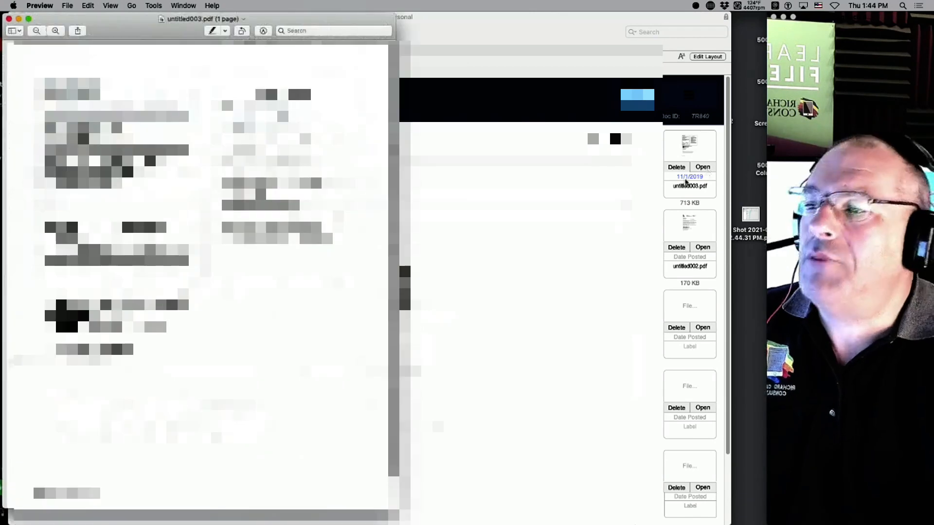
pyautogui.moveTo(396, 508); pyautogui.dragTo(710, 524)
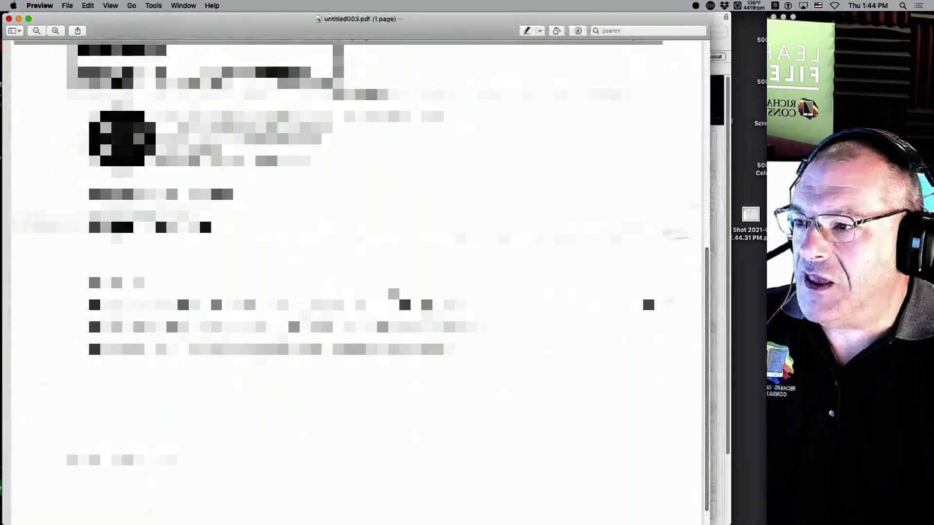
pyautogui.scroll(10, 487, 341)
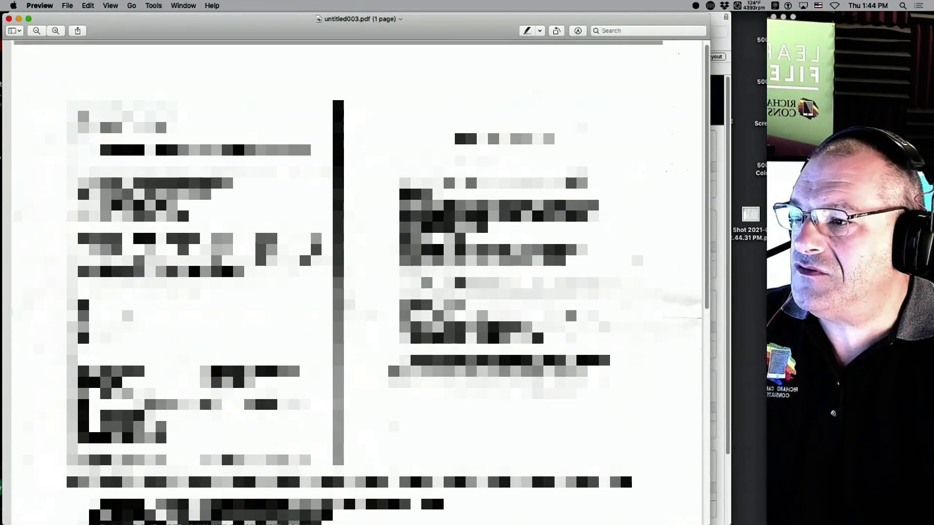
pyautogui.press('super+w')
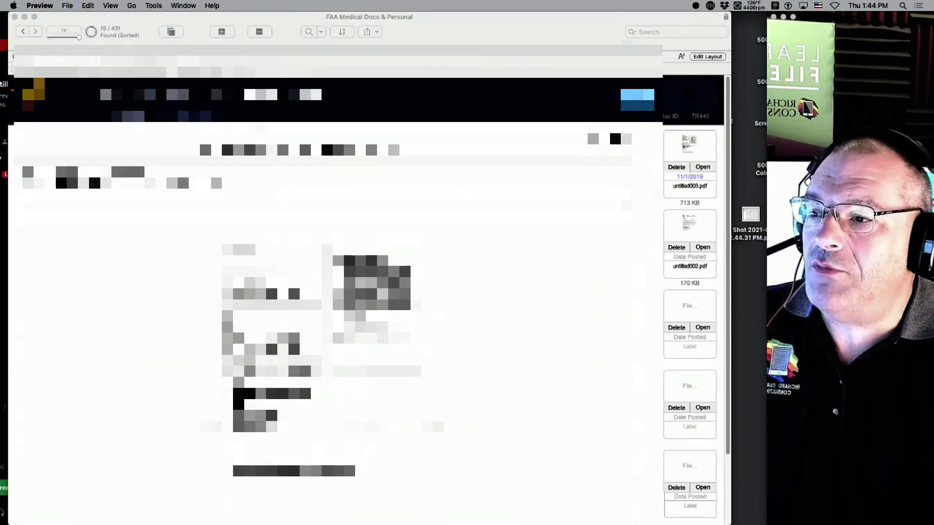
pyautogui.click(63, 168)
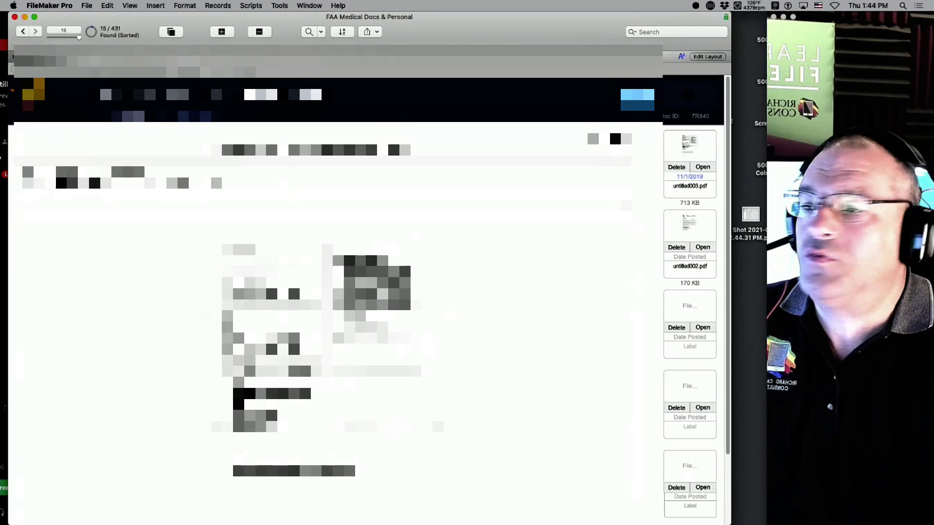
# Find titles containing 'medical', listing 11 of 431 records from TR829 to TR1293.
pyautogui.press('super+f')
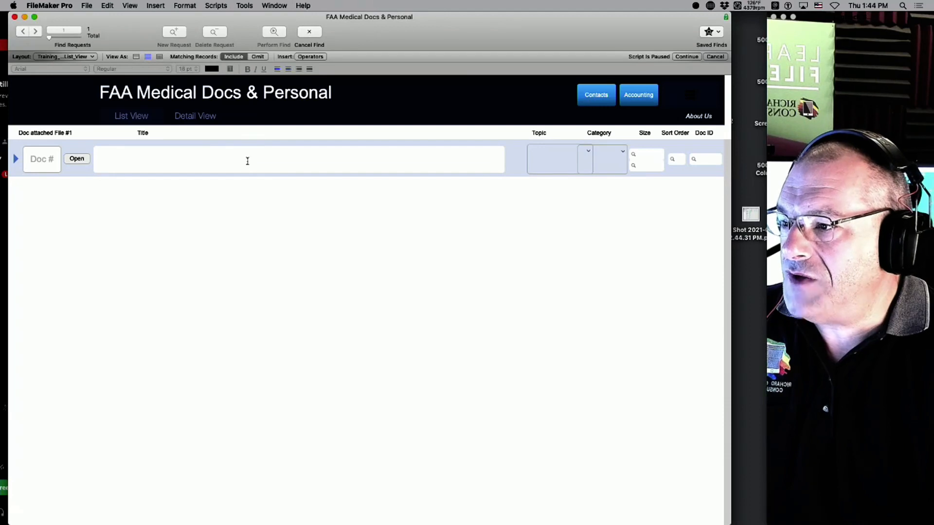
pyautogui.write('medical')
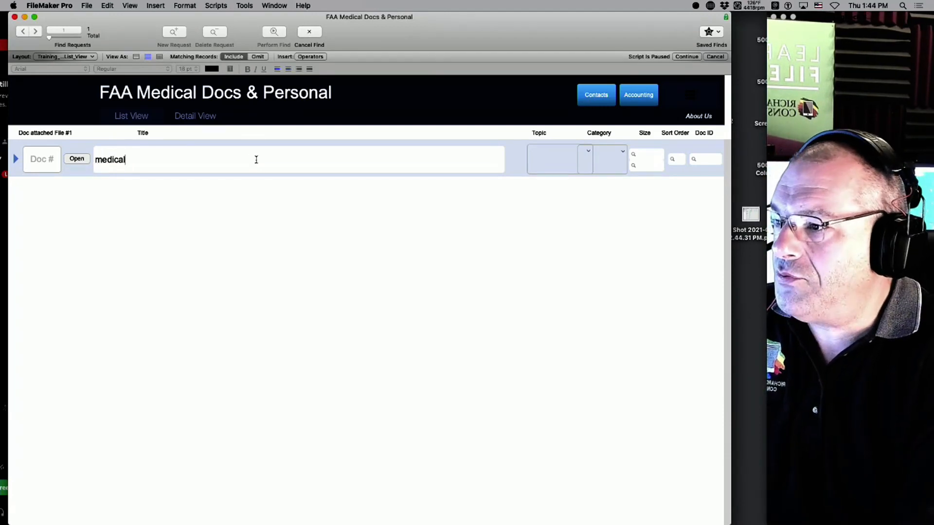
pyautogui.press('Return')
pyautogui.scroll(-2, 282, 287)
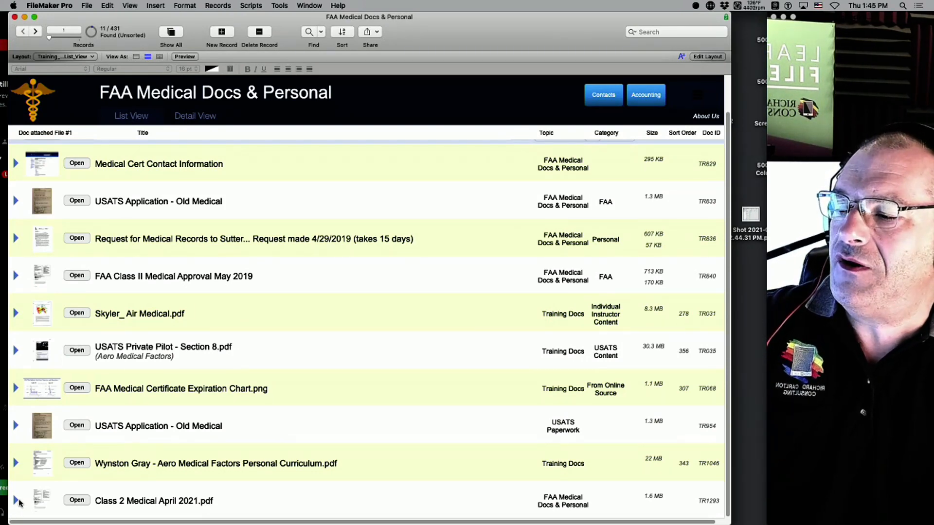
# Open record TR1293, preview its Class 2 Medical April 2021.pdf, then show the document files list.
pyautogui.click(16, 501)
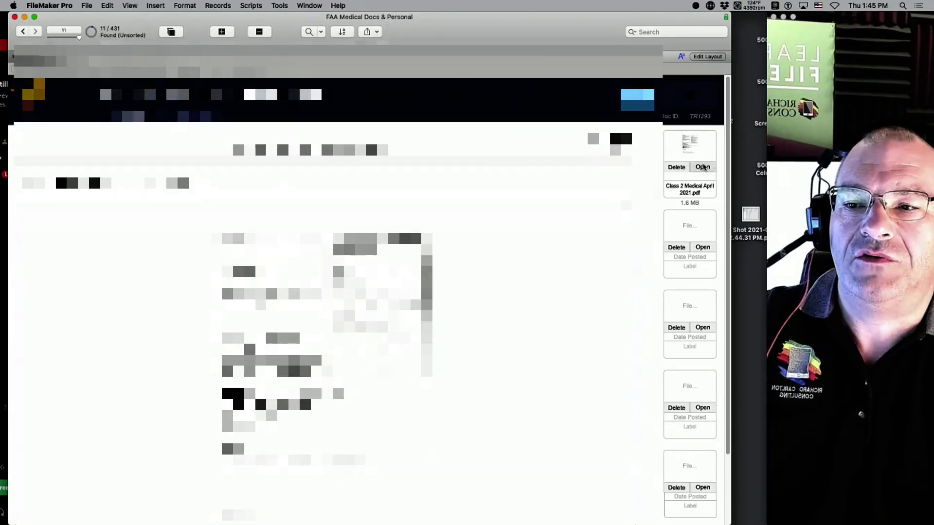
pyautogui.click(703, 167)
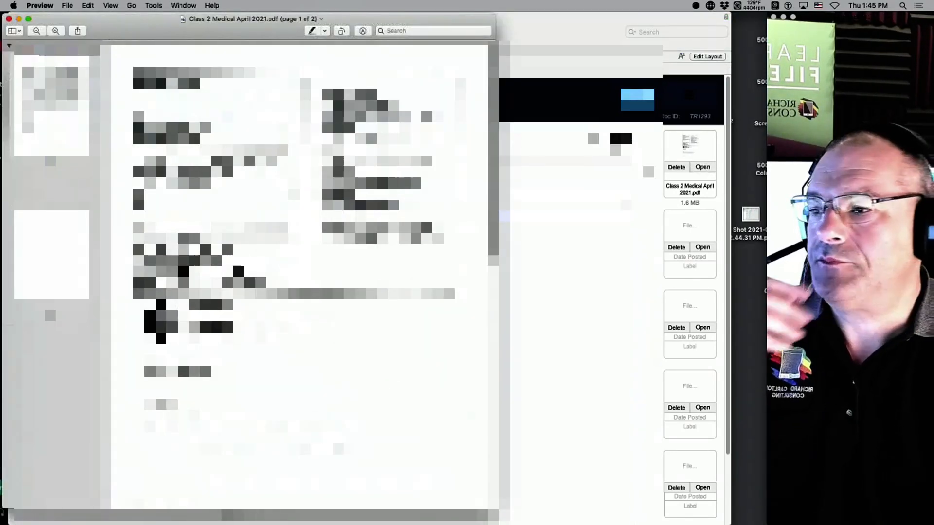
pyautogui.click(9, 19)
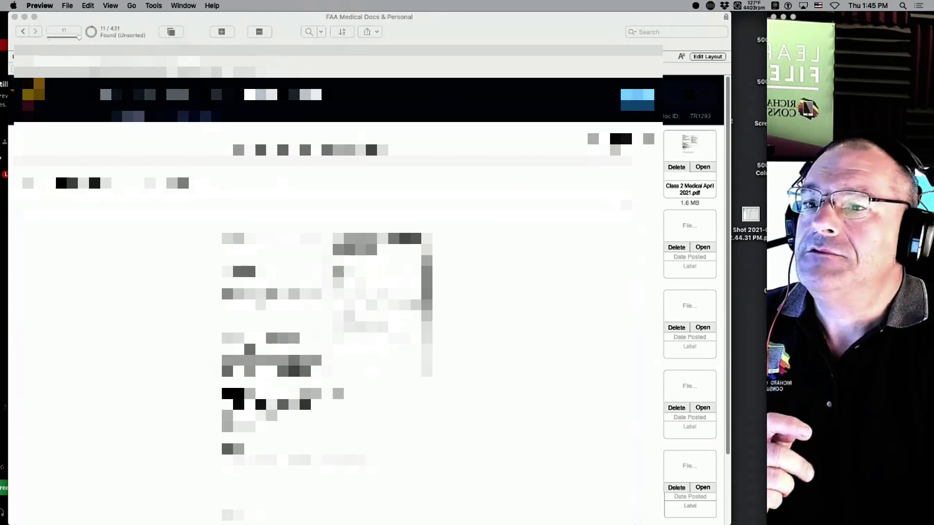
pyautogui.click(675, 102)
pyautogui.click(688, 99)
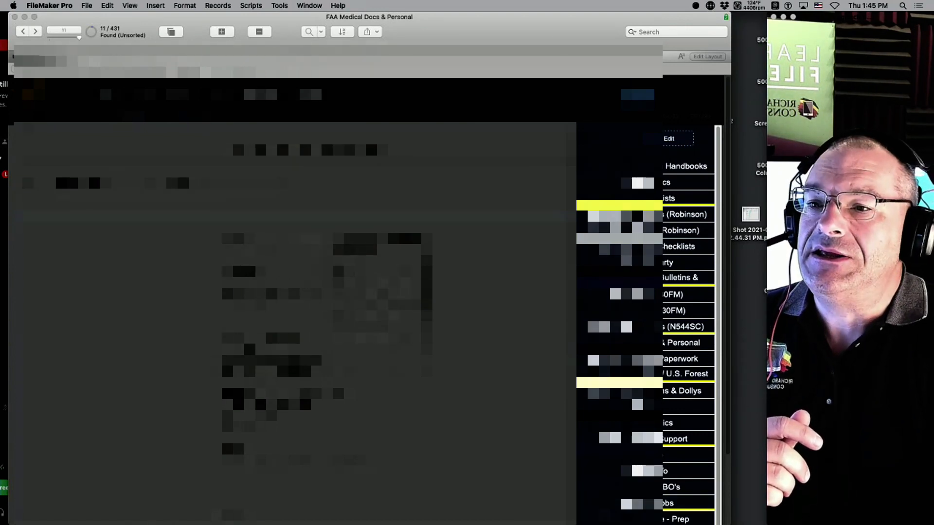
# Close the FAA Medical window and navigate through HR Training Documents to Employment Agreements.
pyautogui.click(146, 121)
pyautogui.click(14, 16)
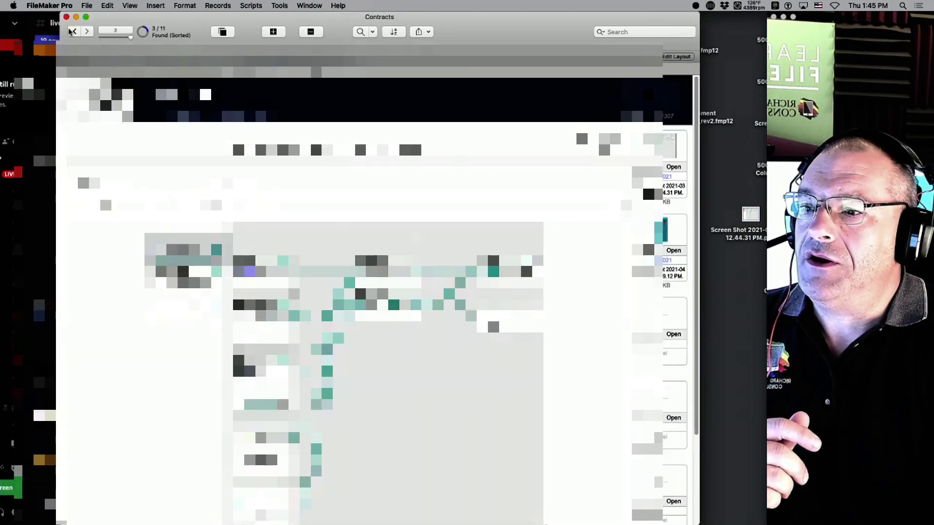
pyautogui.click(668, 110)
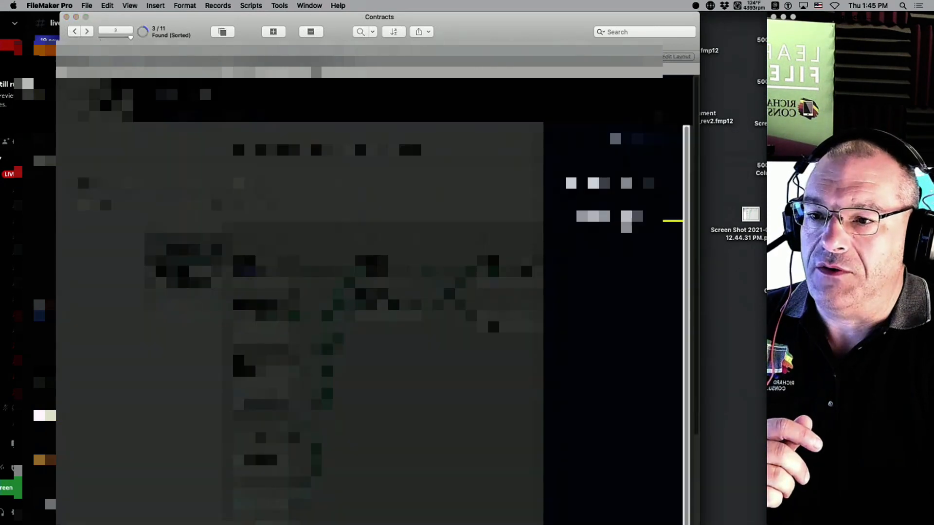
pyautogui.click(626, 220)
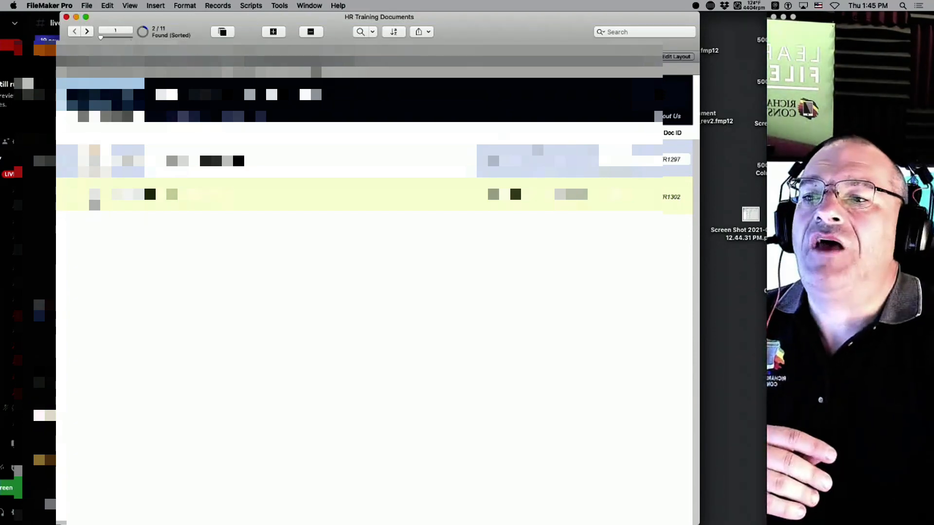
pyautogui.click(675, 94)
pyautogui.click(626, 213)
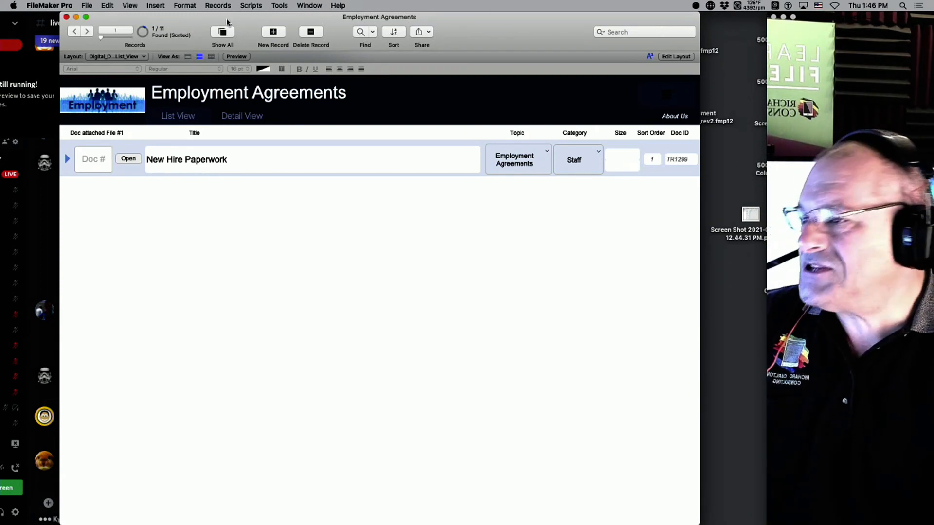
pyautogui.moveTo(2, 83)
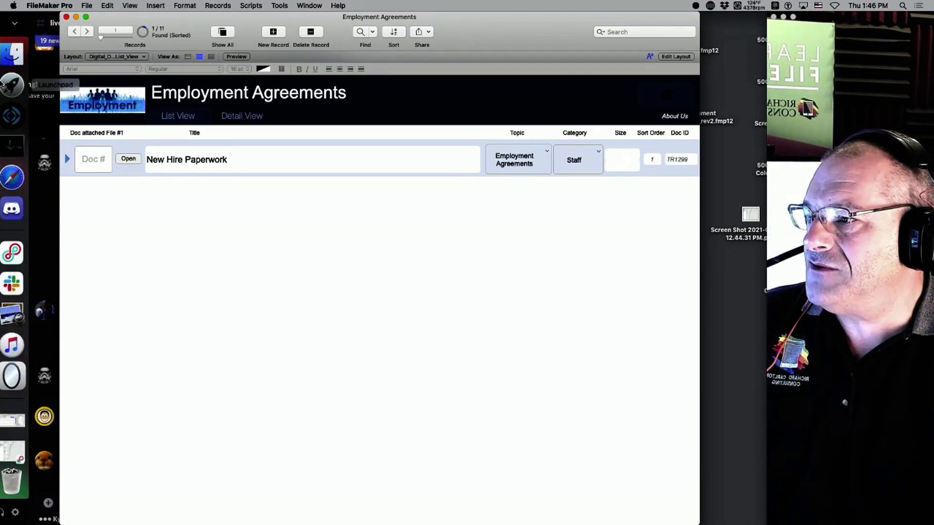
pyautogui.click(19, 178)
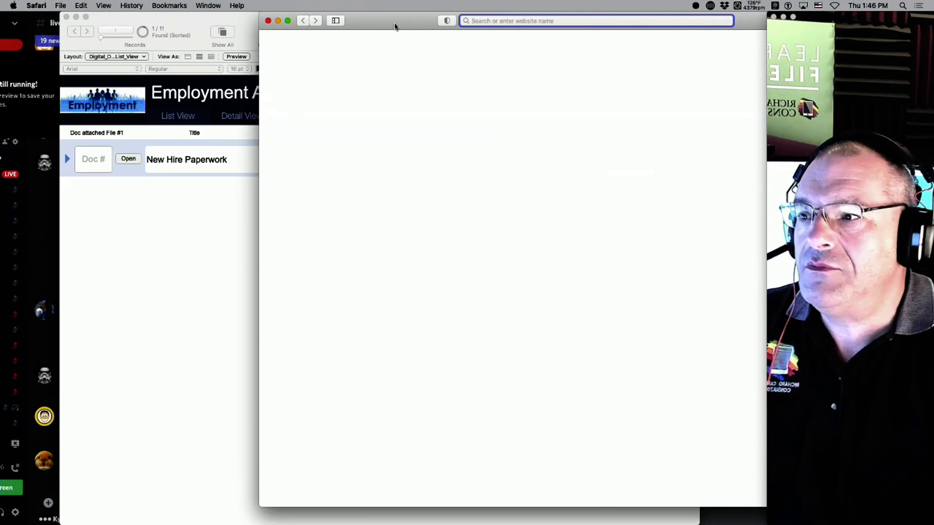
pyautogui.moveTo(395, 26); pyautogui.dragTo(207, 193)
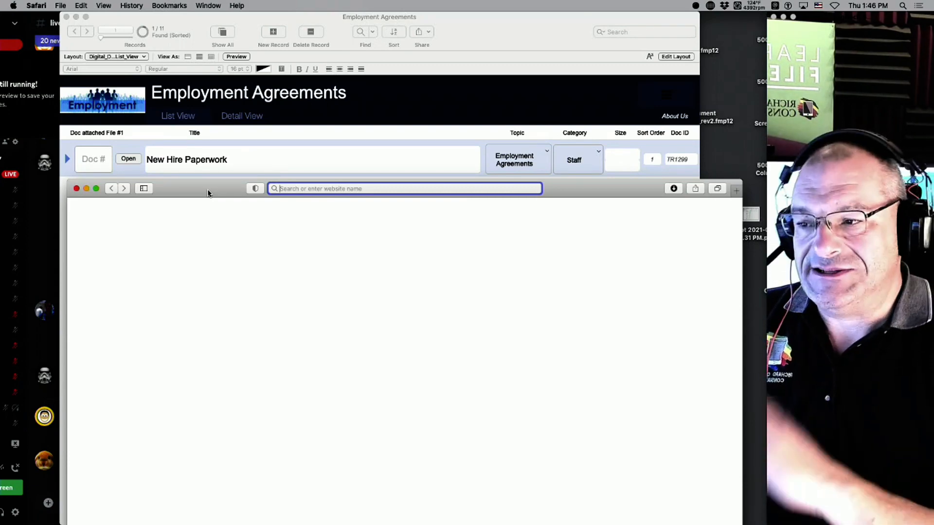
pyautogui.write('www')
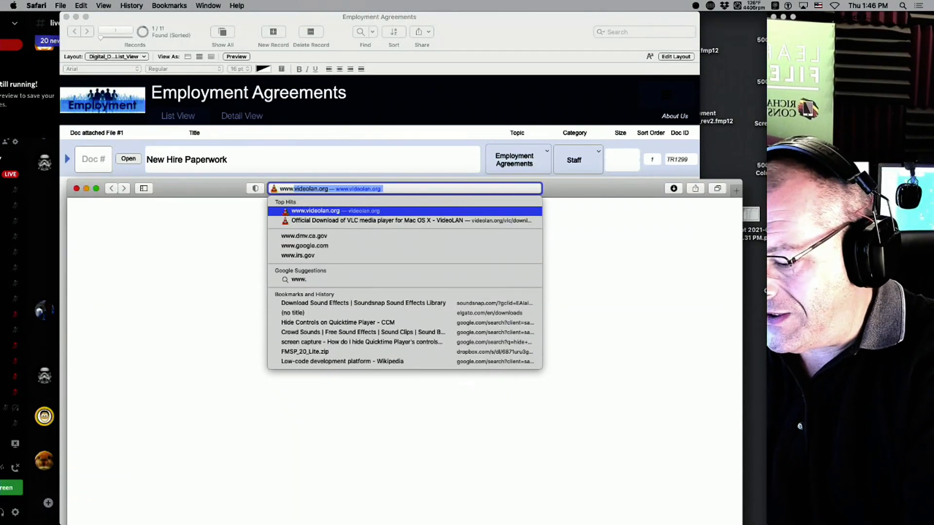
pyautogui.write('.fm')
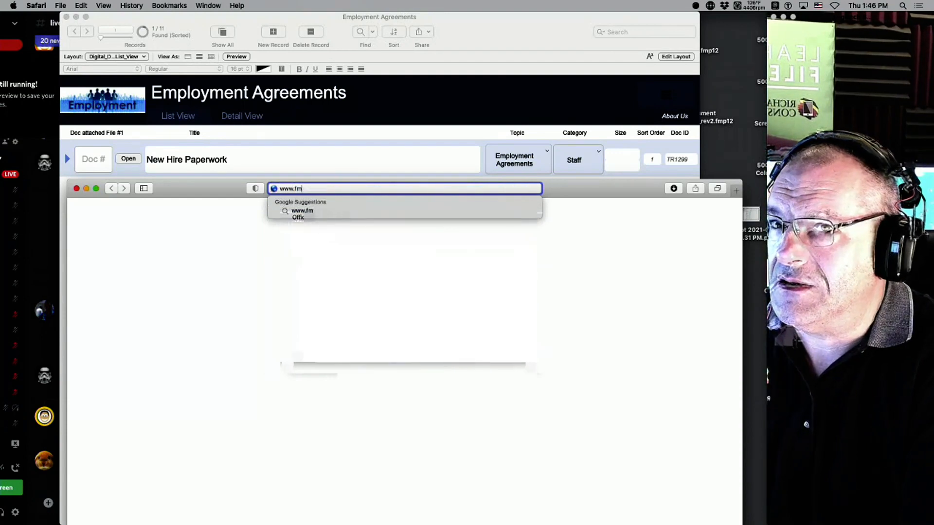
pyautogui.write('star')
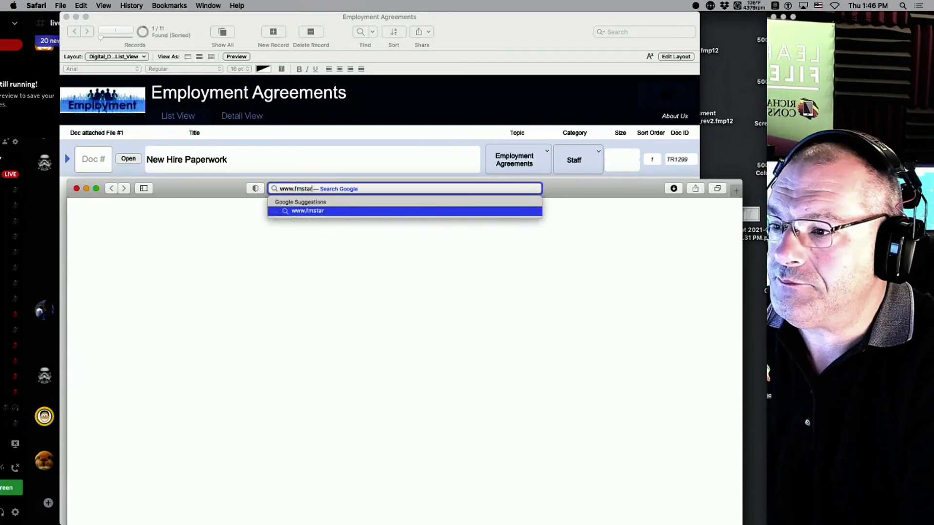
pyautogui.write('ti')
pyautogui.press('Down')
pyautogui.press('Return')
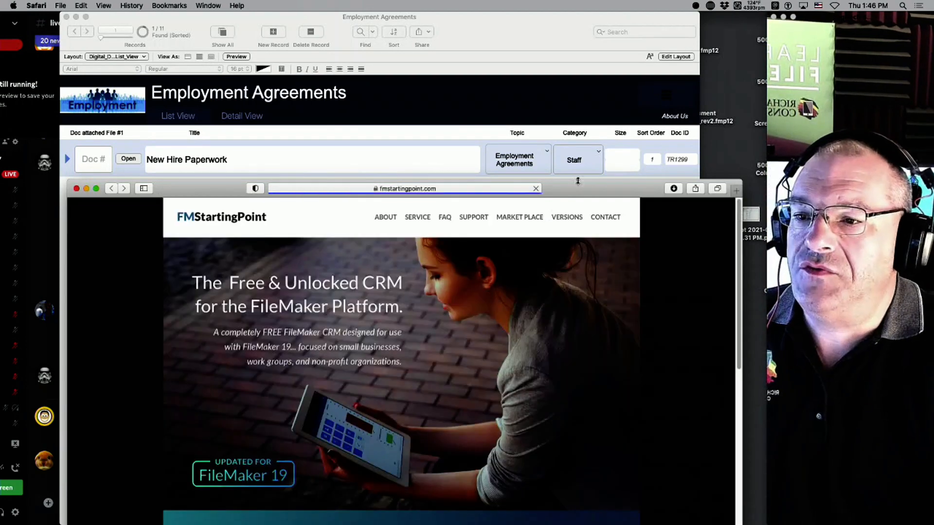
# Go to MARKET PLACE and open the FileMaker Integration with AWS card.
pyautogui.moveTo(578, 181); pyautogui.dragTo(593, 40)
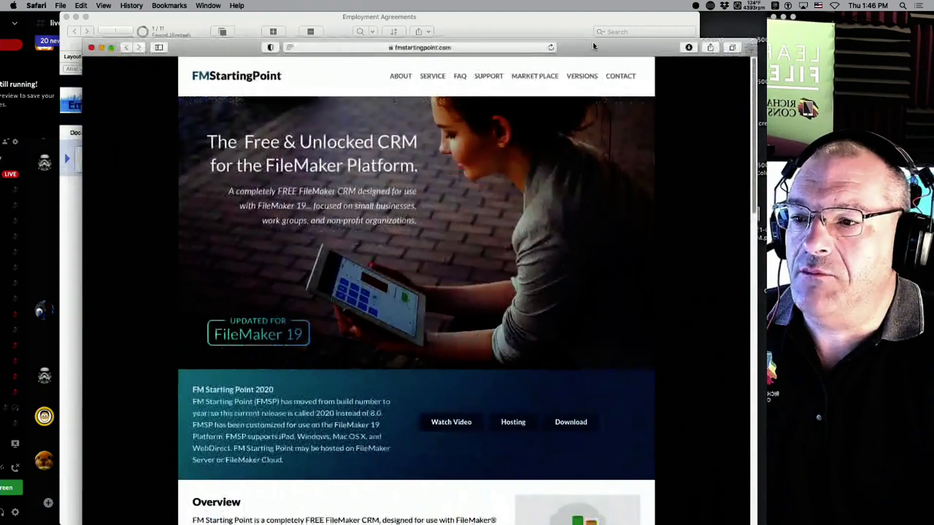
pyautogui.click(535, 76)
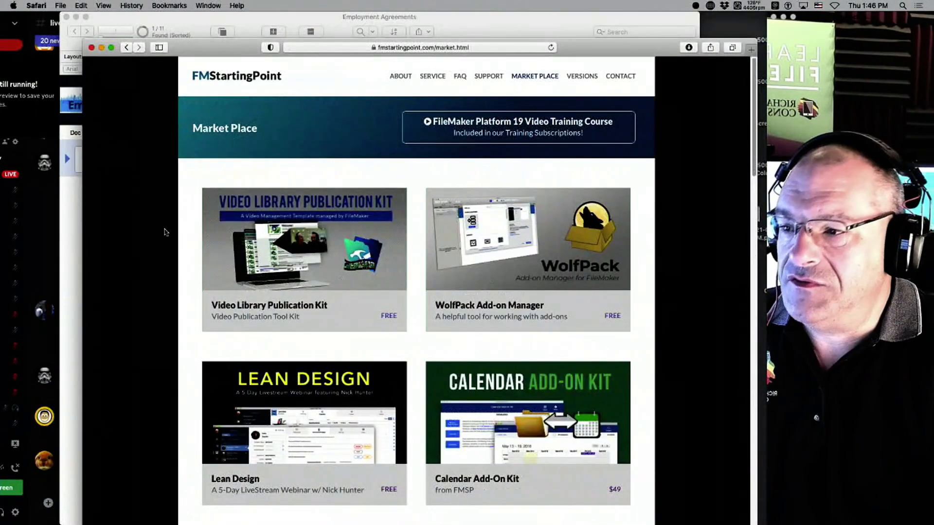
pyautogui.scroll(-5, 362, 236)
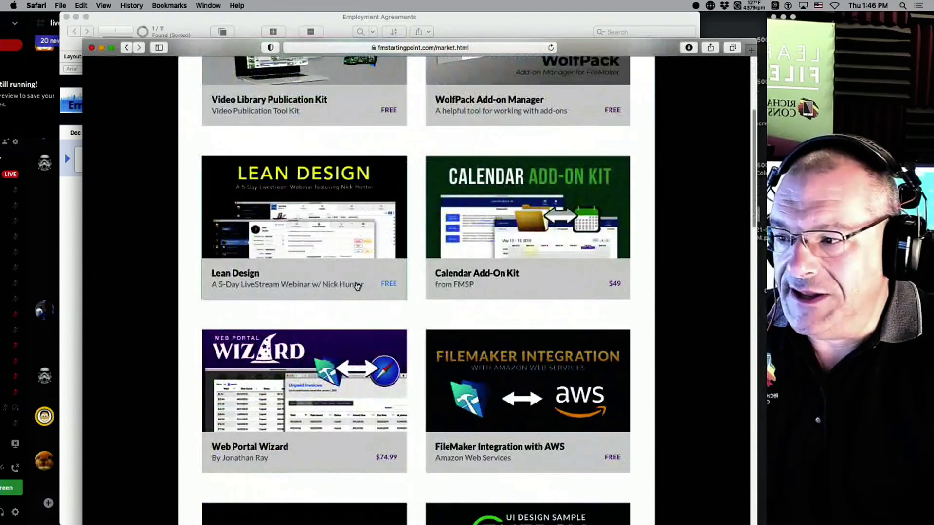
pyautogui.scroll(-3, 262, 311)
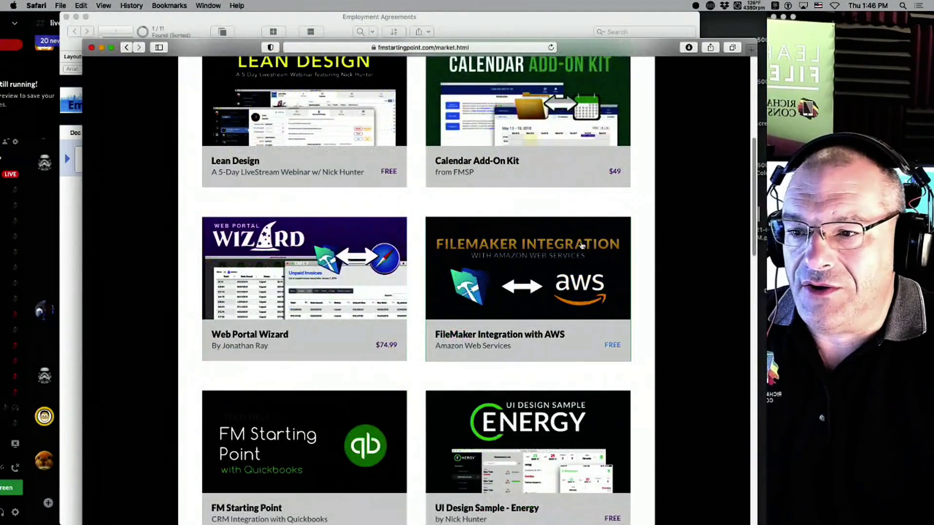
pyautogui.click(540, 272)
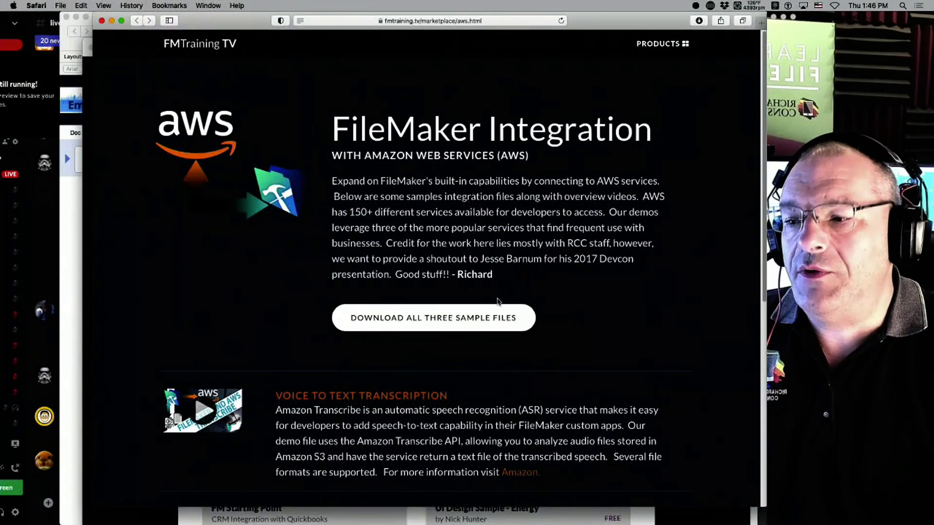
# Scroll to the Voice to Text, OCR Textract and S3 storage sample descriptions, then move the window down.
pyautogui.scroll(-5, 498, 302)
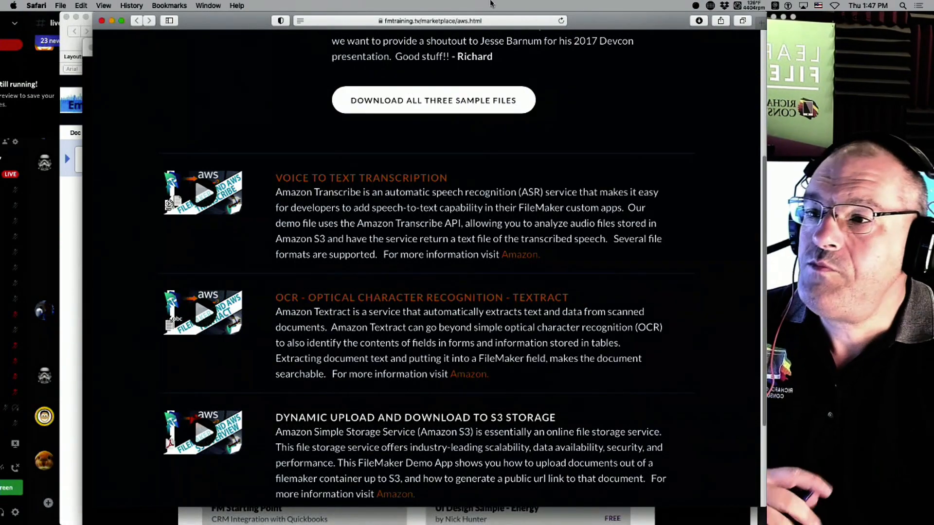
pyautogui.moveTo(587, 21); pyautogui.dragTo(615, 21)
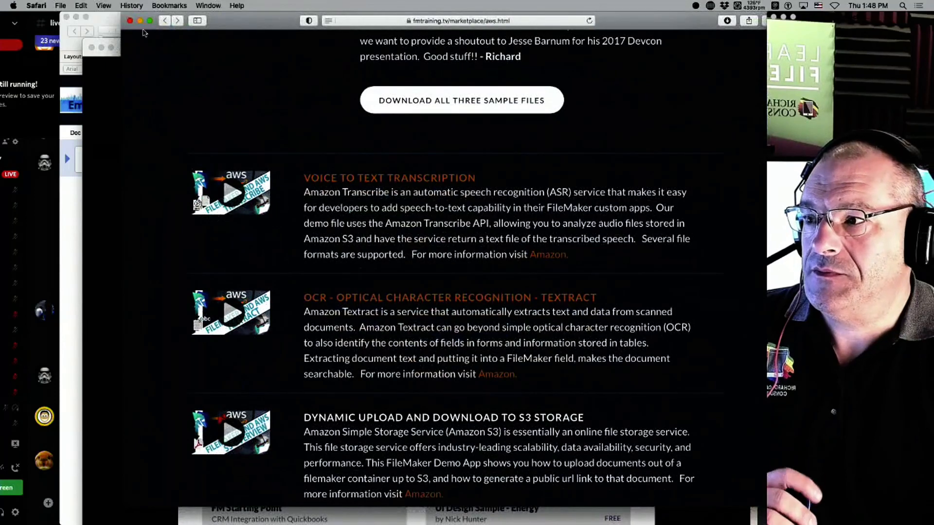
# Close both Safari windows and reposition FileMaker's Employment Agreements window.
pyautogui.click(131, 21)
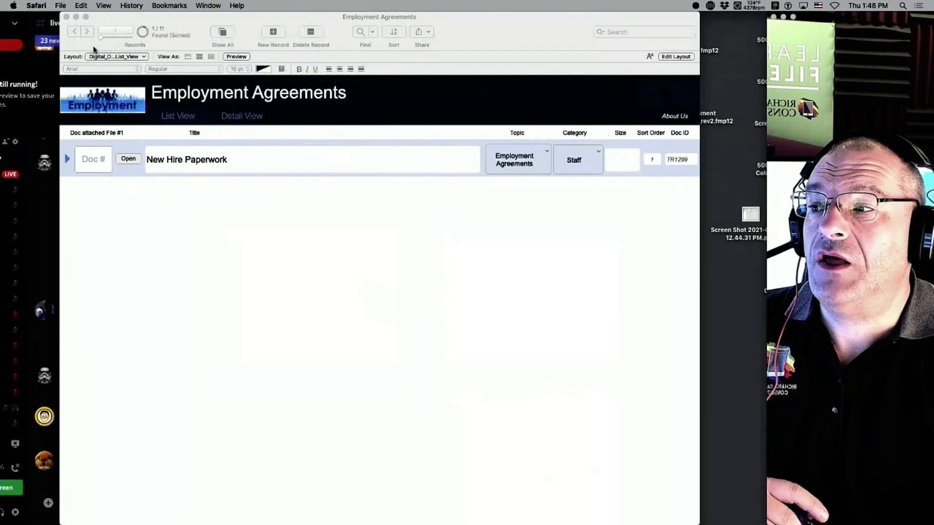
pyautogui.click(92, 48)
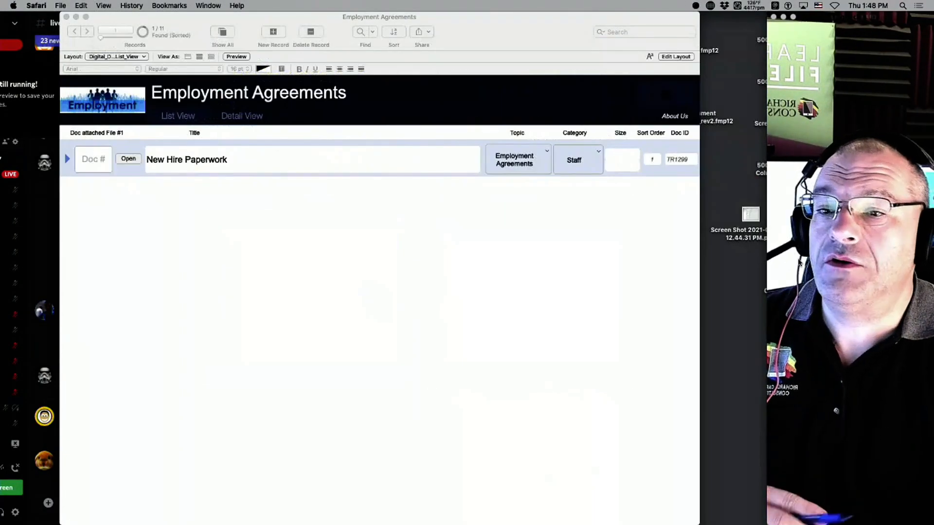
pyautogui.click(436, 283)
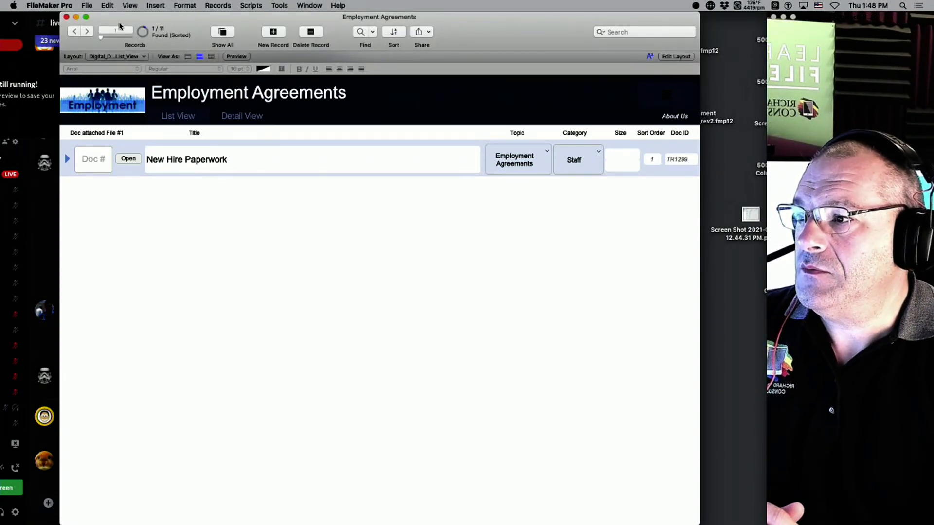
pyautogui.moveTo(120, 26); pyautogui.dragTo(406, 3)
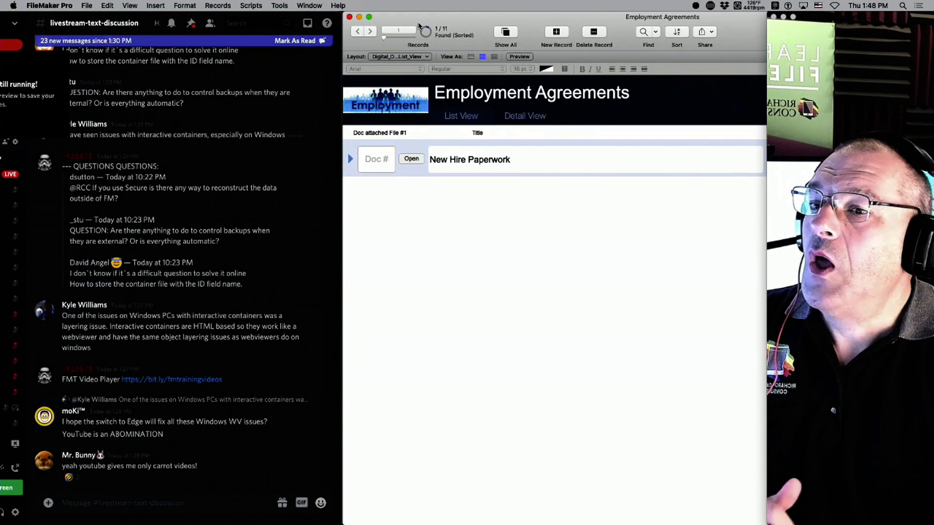
pyautogui.moveTo(549, 31); pyautogui.dragTo(247, 31)
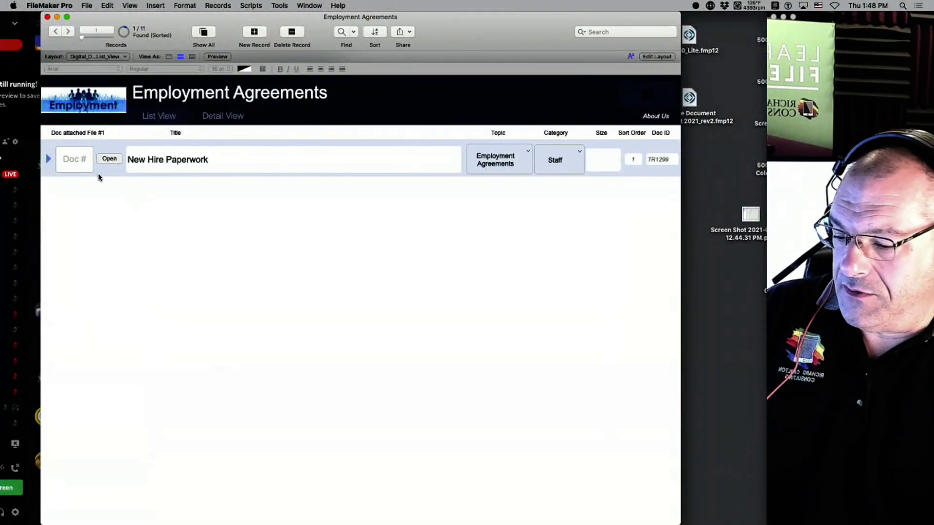
# Open the hosted Project Chronos II file and sign in with the account name and password.
pyautogui.click(307, 5)
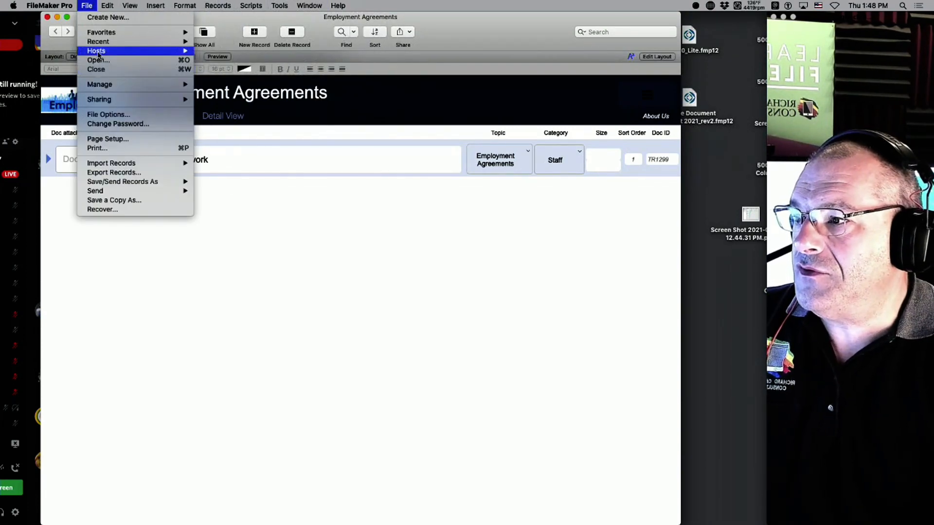
pyautogui.moveTo(98, 54)
pyautogui.click(291, 57)
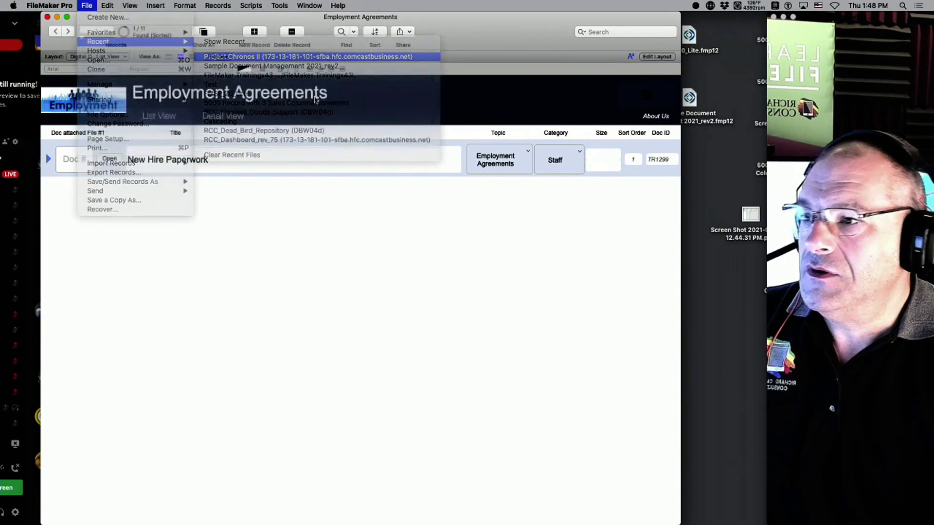
pyautogui.hotkey('shift', 'Tab')
pyautogui.write('a')
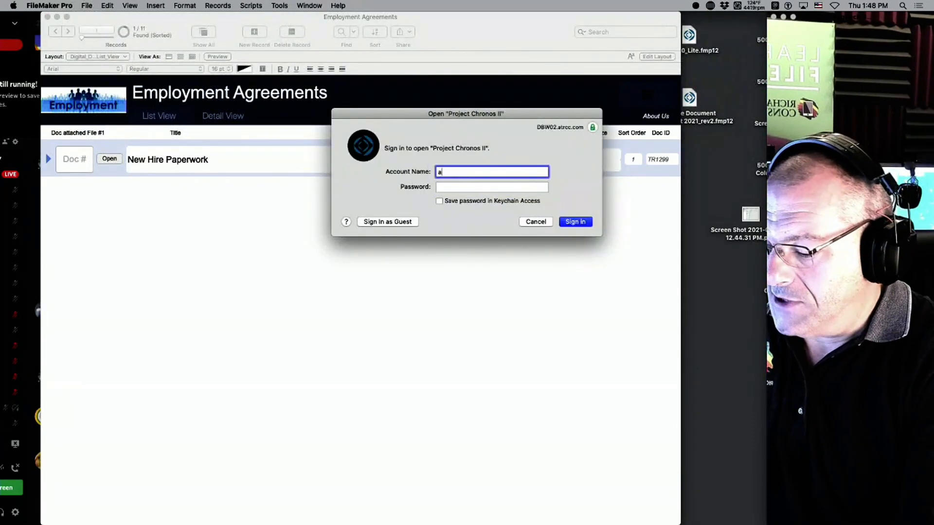
pyautogui.write('dmin')
pyautogui.press('Tab')
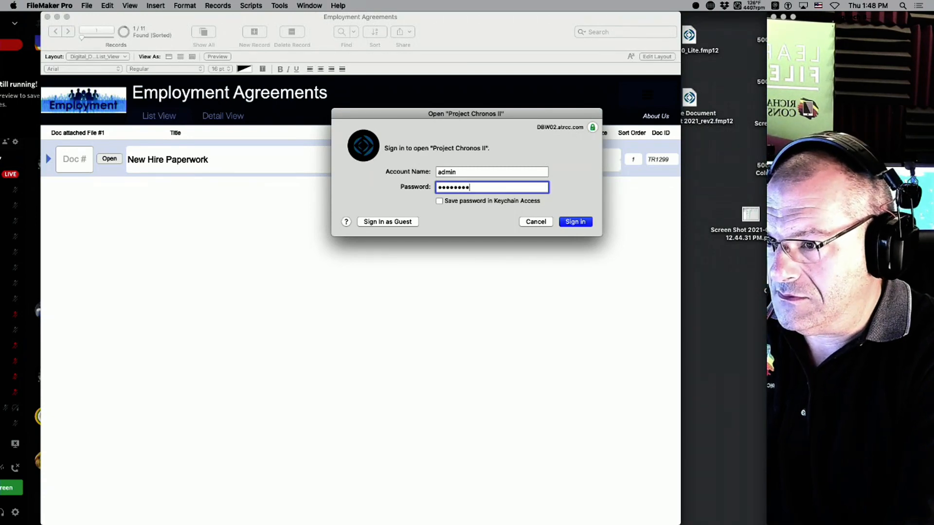
pyautogui.press('Return')
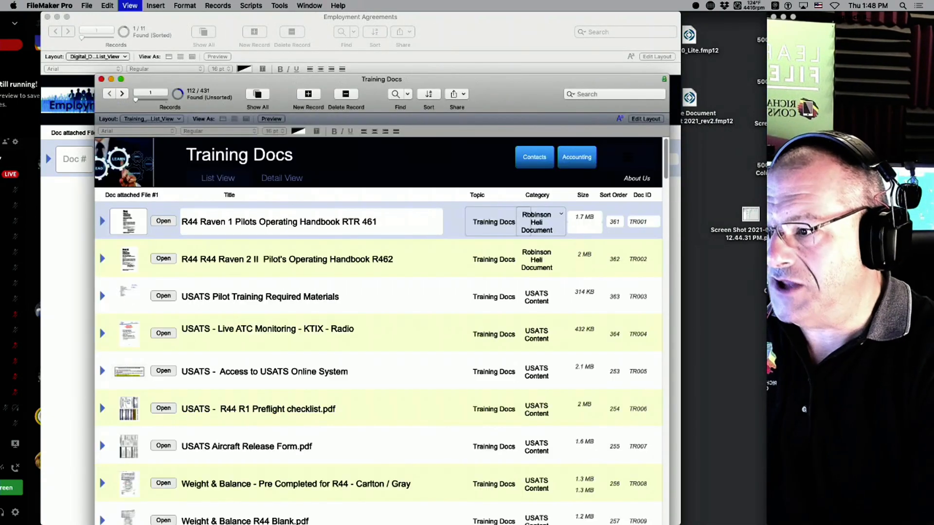
# Set Container_1 on the Training Docs layout to optimize for Interactive content (PDF, MP3, etc).
pyautogui.press('super+l')
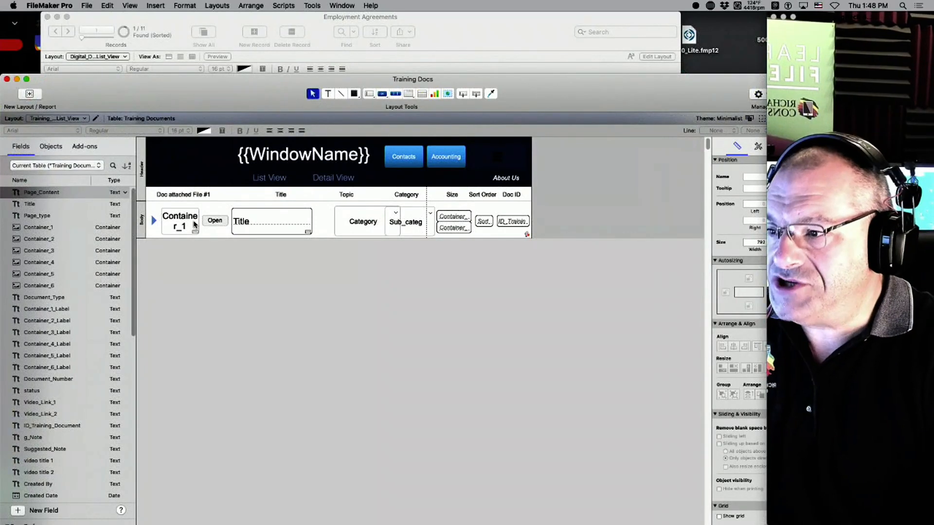
pyautogui.click(194, 225)
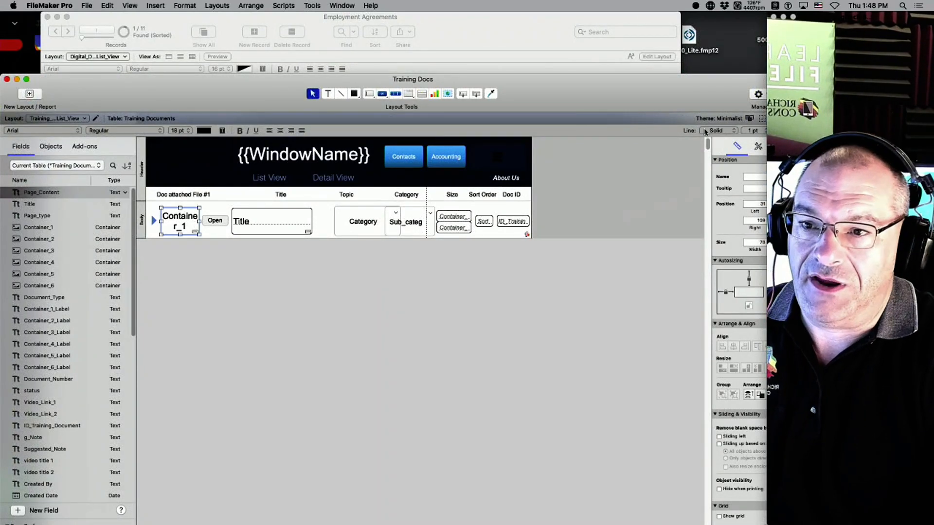
pyautogui.moveTo(680, 98); pyautogui.dragTo(531, 5)
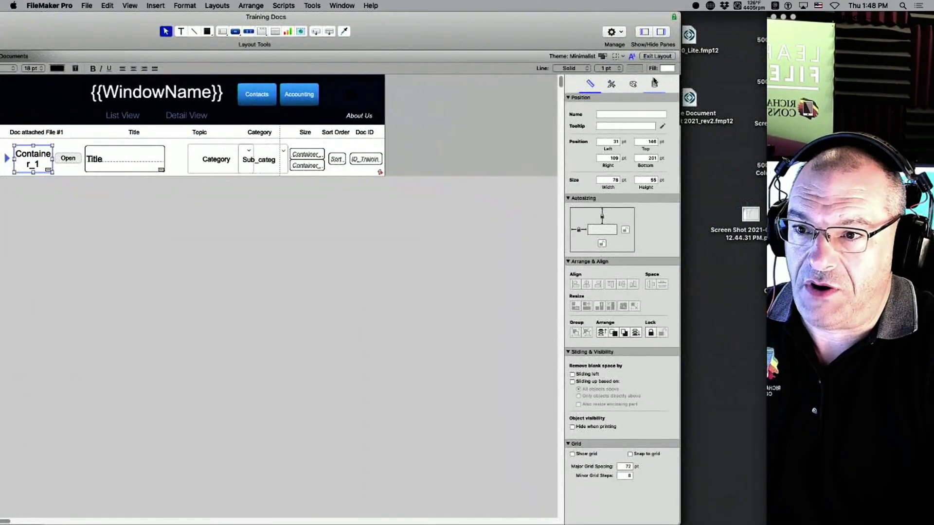
pyautogui.click(655, 83)
pyautogui.scroll(-3, 654, 258)
pyautogui.moveTo(475, 26); pyautogui.dragTo(514, 4)
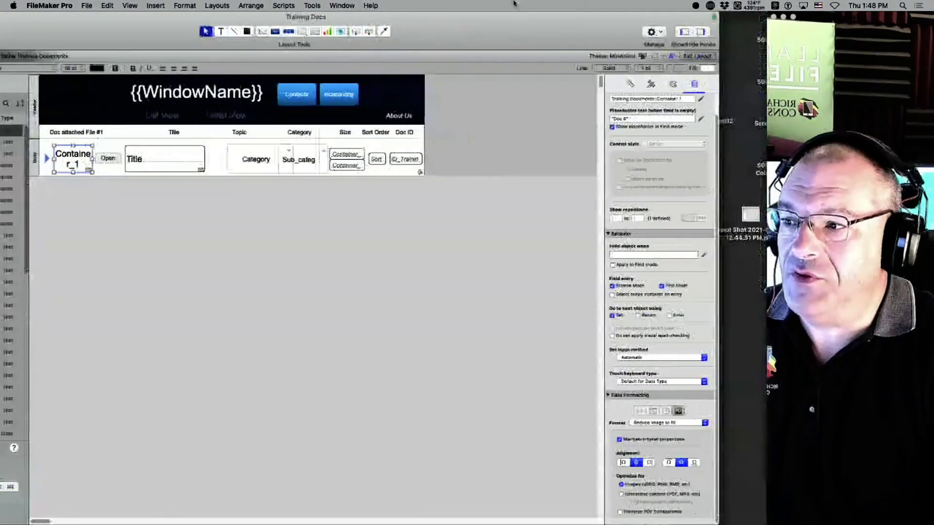
pyautogui.click(645, 495)
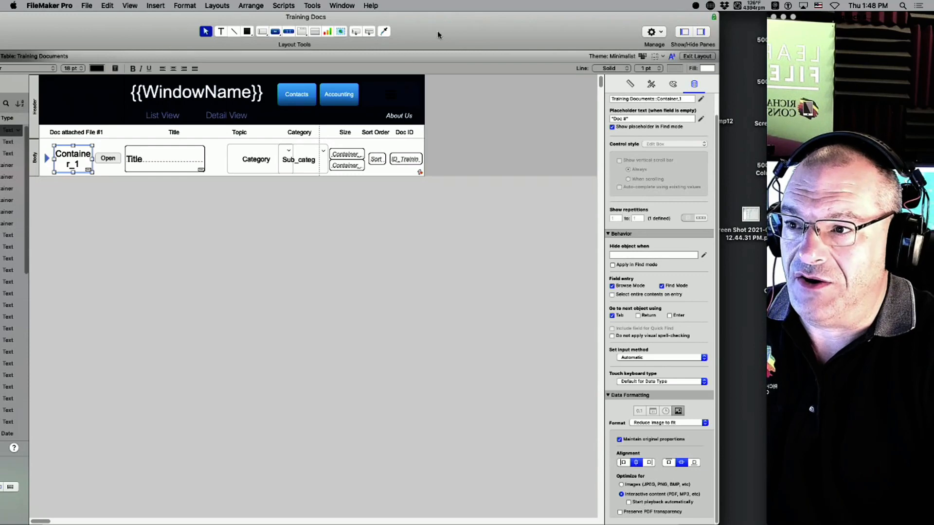
pyautogui.moveTo(438, 35); pyautogui.dragTo(483, 5)
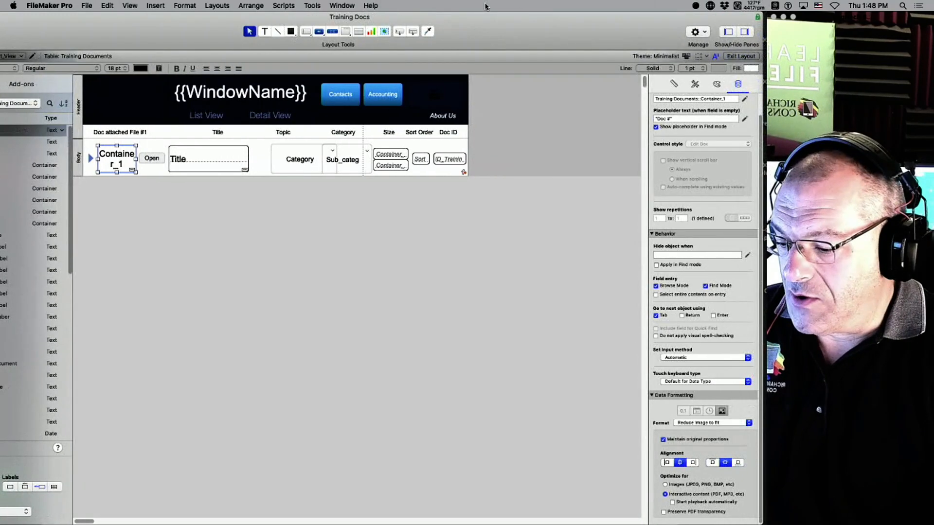
# Return Training Docs to Browse mode and check the first records' container previews.
pyautogui.press('super+b')
pyautogui.click(550, 33)
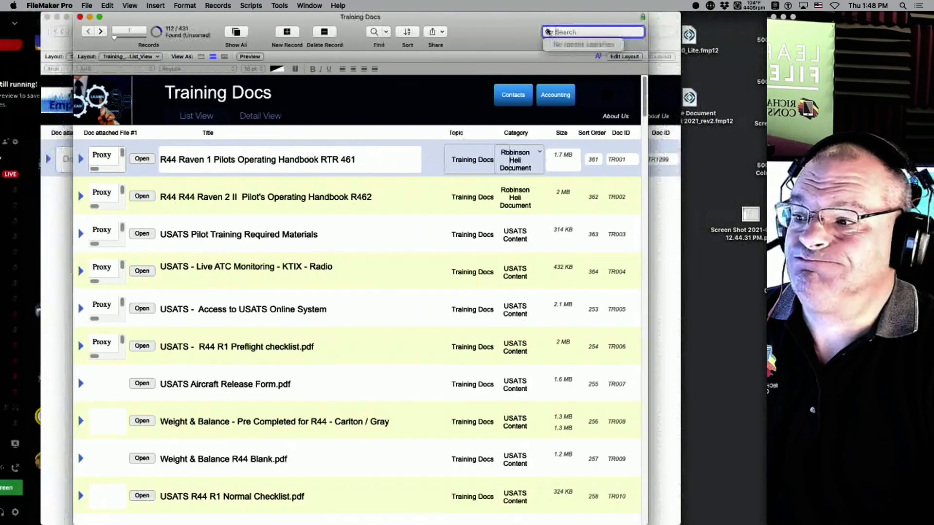
pyautogui.click(223, 215)
pyautogui.scroll(-1, 207, 207)
pyautogui.scroll(-5, 192, 200)
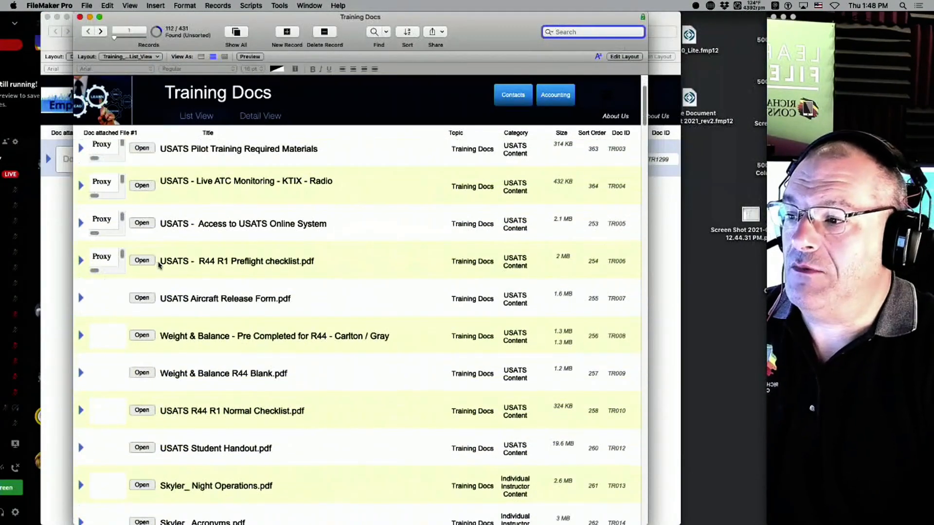
pyautogui.scroll(-10, 159, 265)
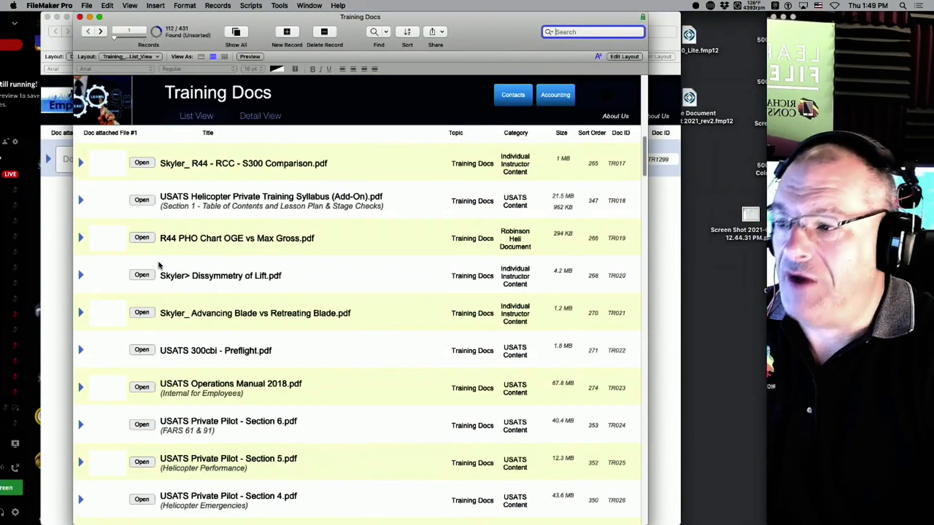
pyautogui.scroll(-2, 146, 213)
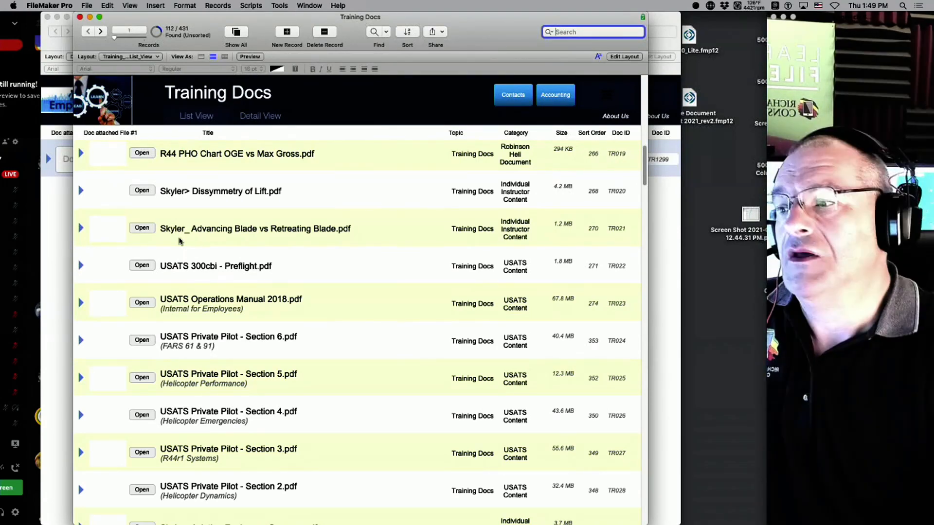
# Scroll down the Training Docs list view to the newest records, through TR1290.
pyautogui.scroll(-1, 241, 294)
pyautogui.scroll(-10, 301, 315)
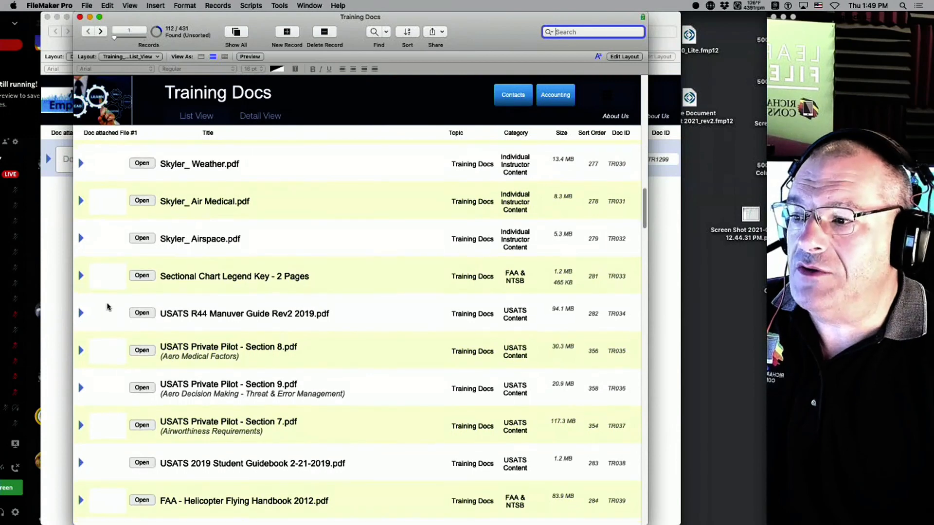
pyautogui.scroll(-6, 106, 308)
pyautogui.scroll(-2, 107, 307)
pyautogui.scroll(1, 108, 308)
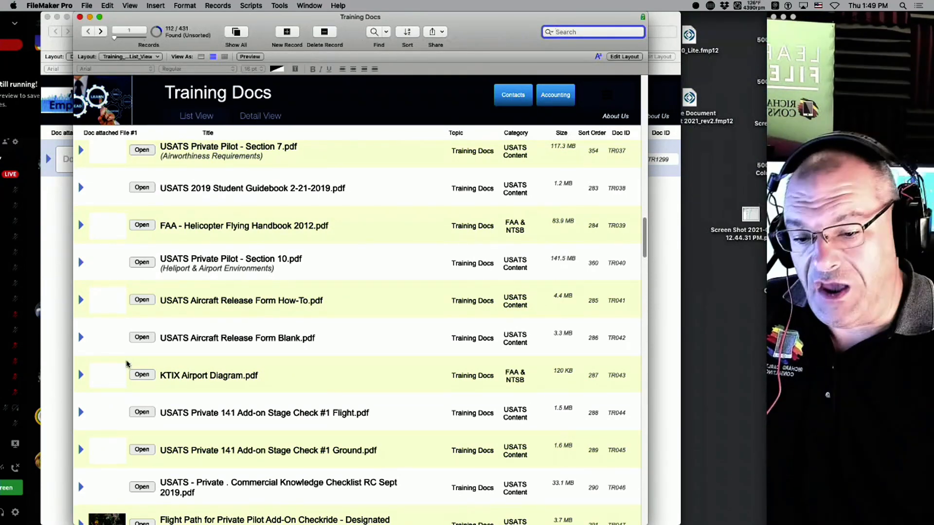
pyautogui.scroll(-10, 126, 364)
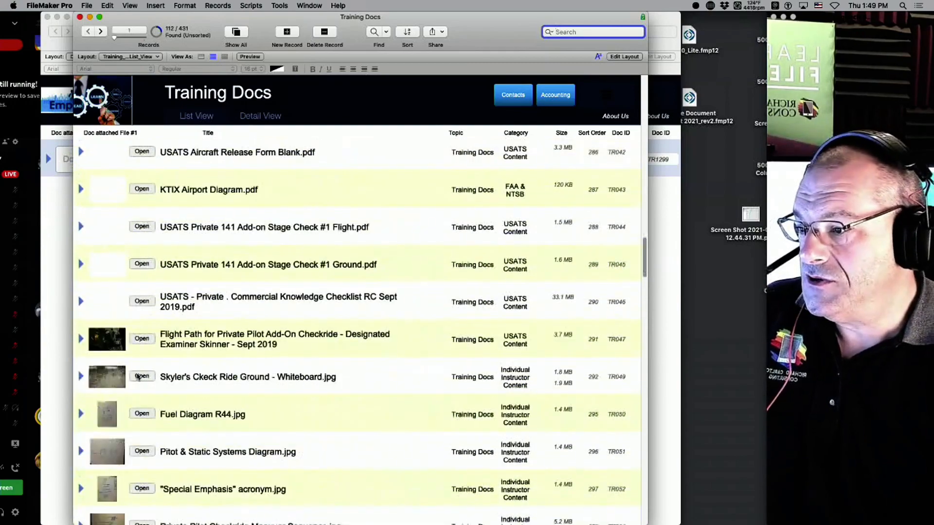
pyautogui.scroll(-5, 117, 350)
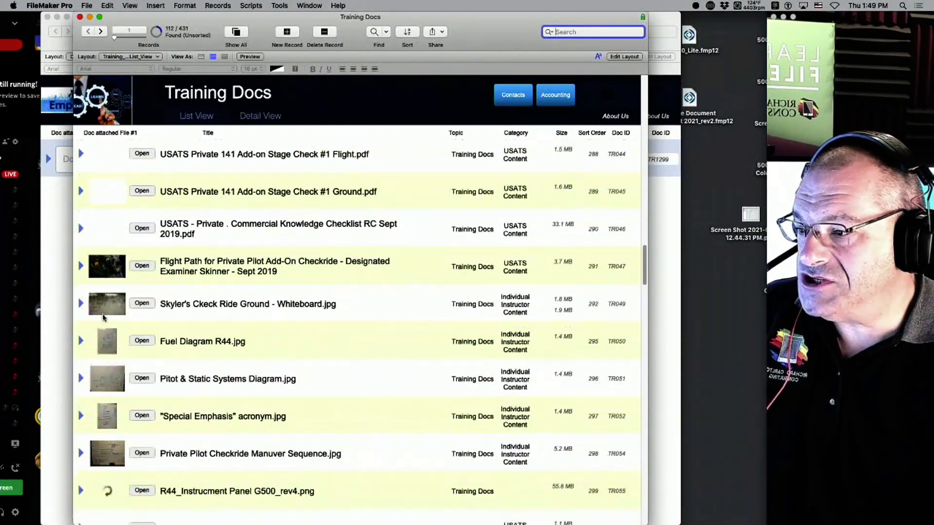
pyautogui.scroll(-4, 117, 421)
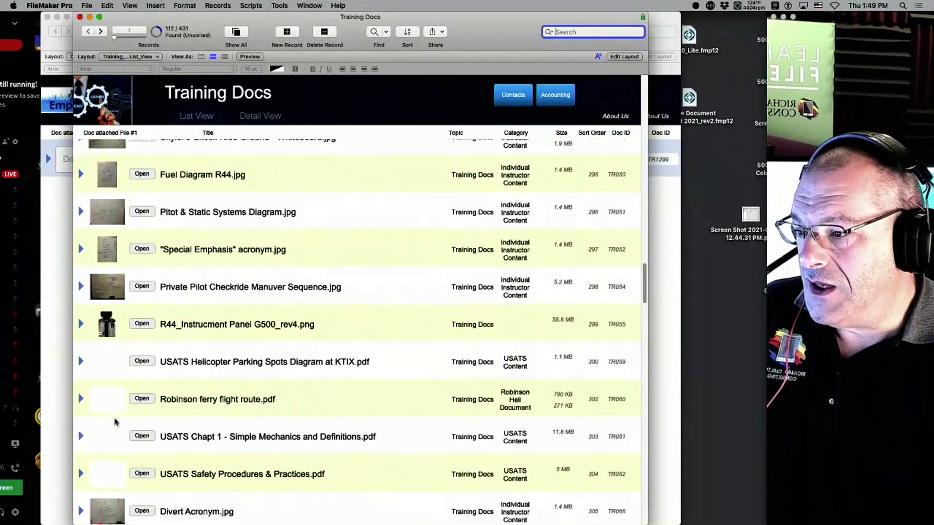
pyautogui.scroll(-7, 122, 463)
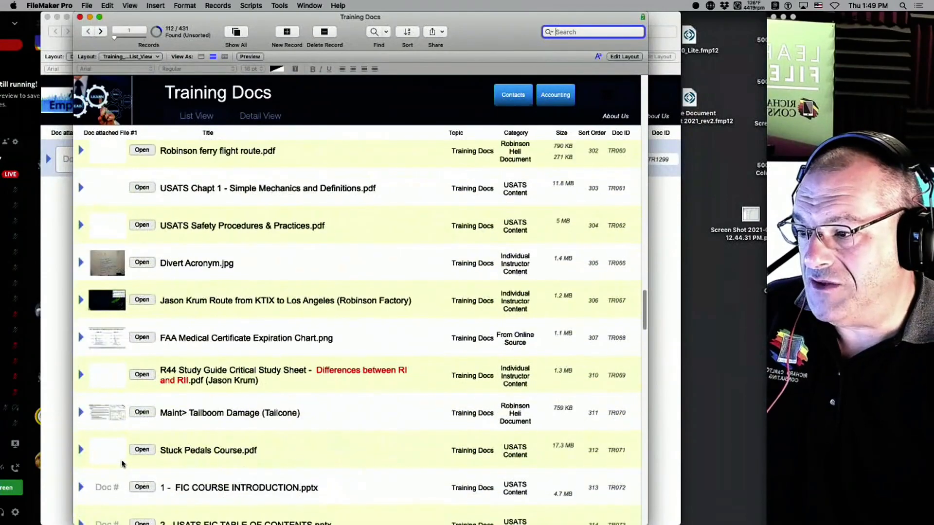
pyautogui.scroll(-4, 121, 451)
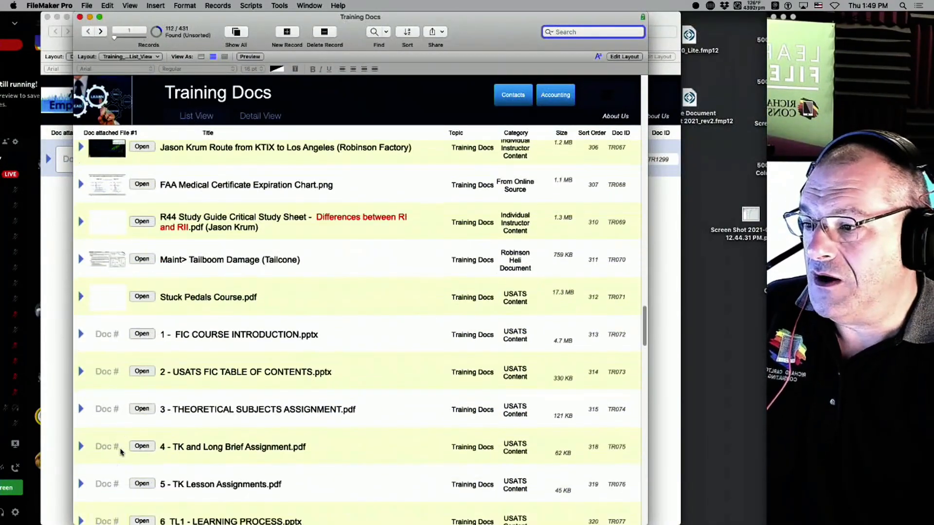
pyautogui.scroll(-3, 263, 421)
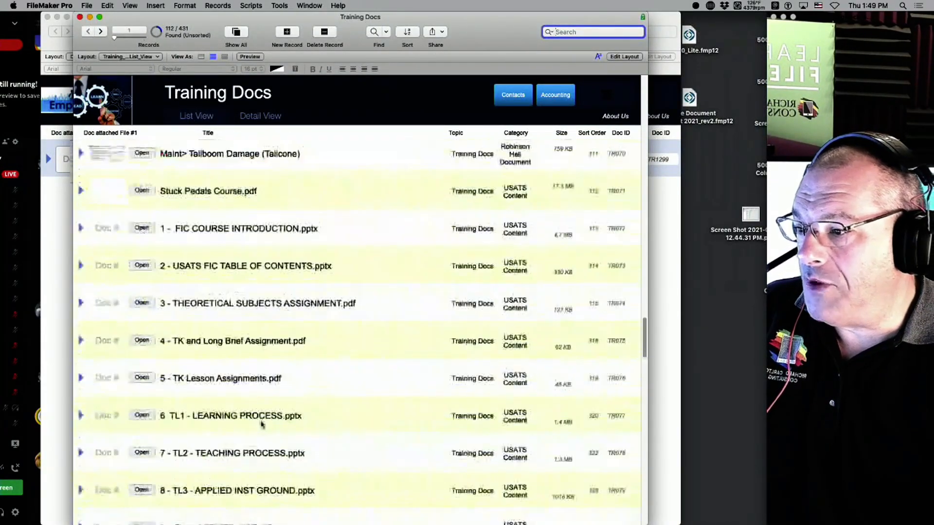
pyautogui.scroll(-13, 309, 339)
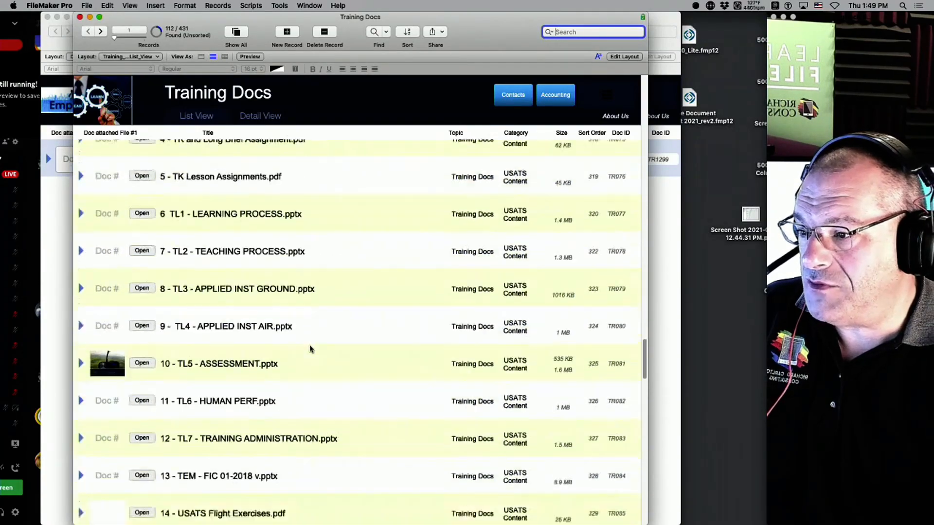
pyautogui.scroll(-15, 313, 354)
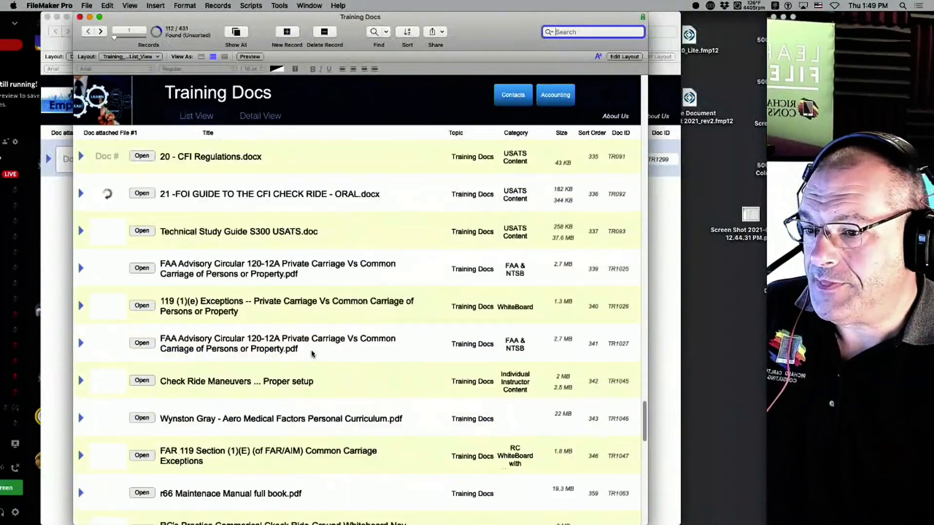
pyautogui.scroll(-15, 314, 358)
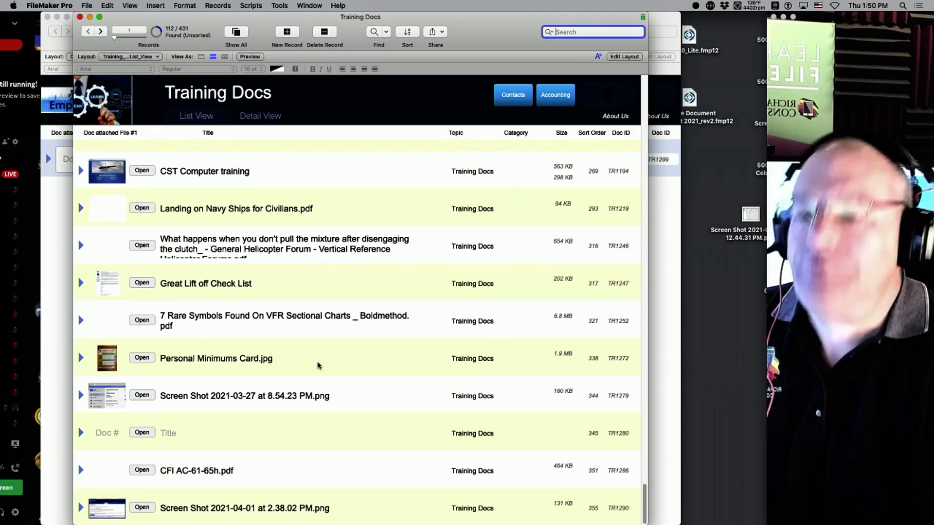
# Switch Container_1 back to optimizing for Images (JPEG, PNG, BMP) and return to Browse mode.
pyautogui.press('super+l')
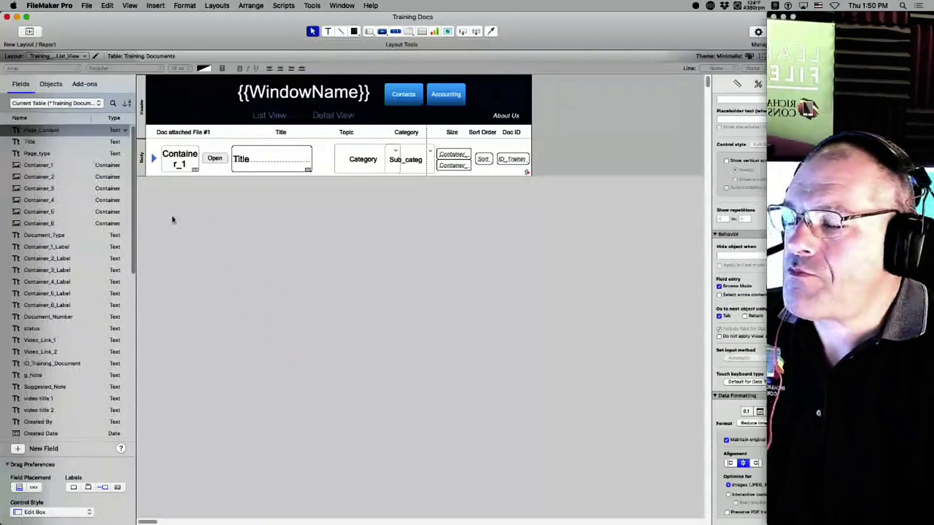
pyautogui.click(182, 161)
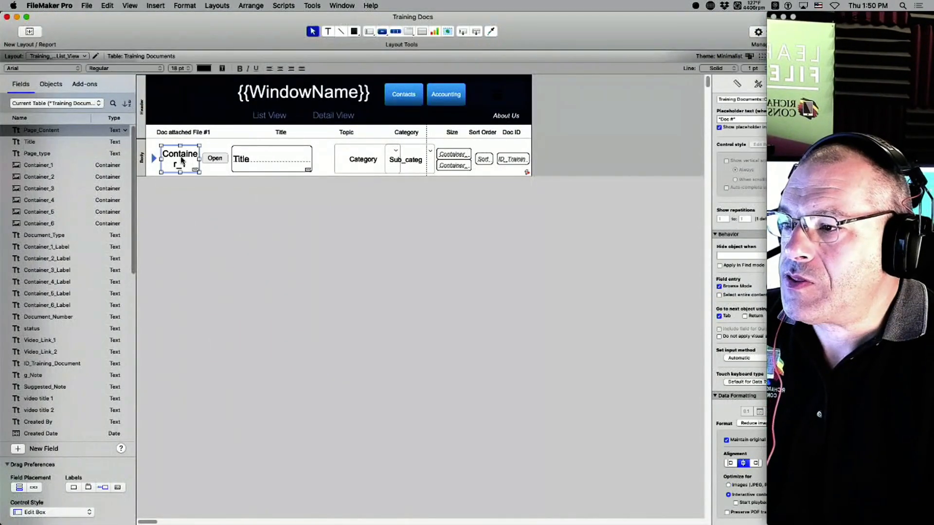
pyautogui.moveTo(698, 13); pyautogui.dragTo(597, 13)
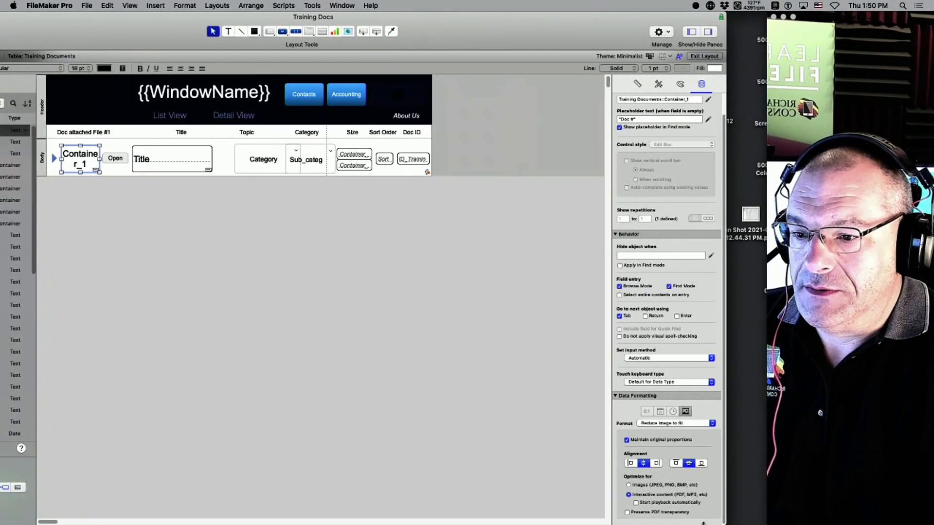
pyautogui.click(641, 486)
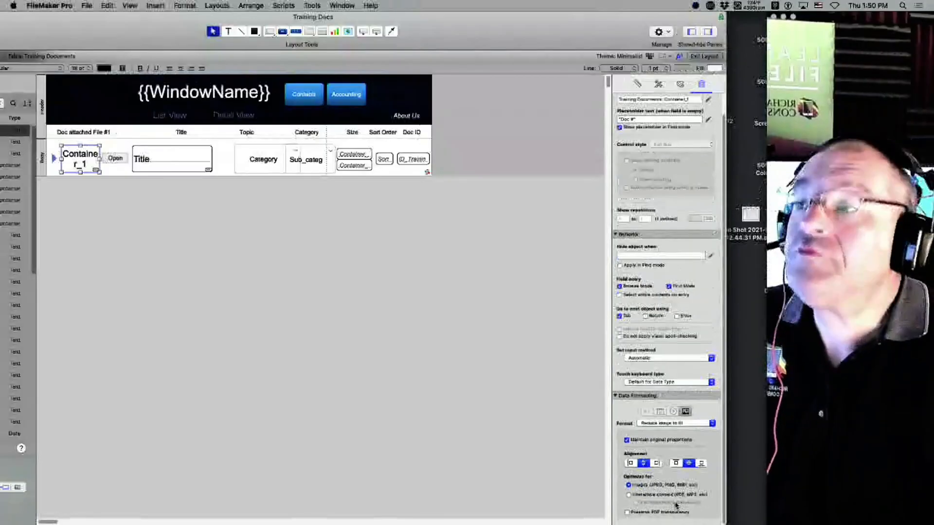
pyautogui.moveTo(550, 25); pyautogui.dragTo(647, 9)
pyautogui.press('super+b')
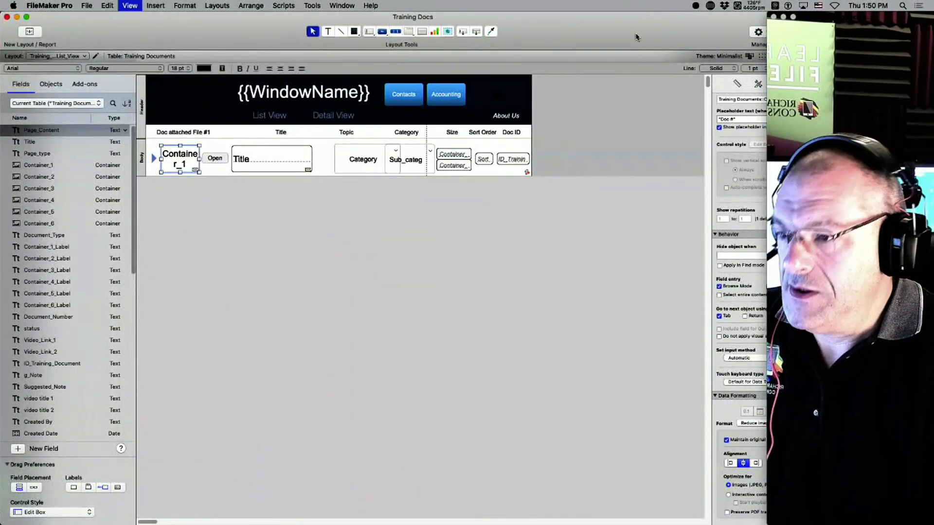
pyautogui.scroll(-5, 389, 434)
pyautogui.scroll(-7, 389, 435)
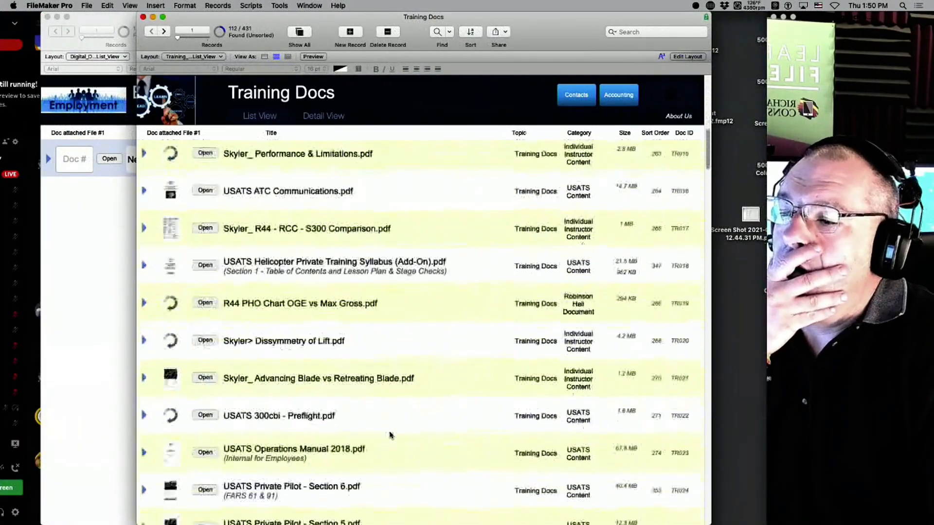
pyautogui.scroll(-8, 390, 434)
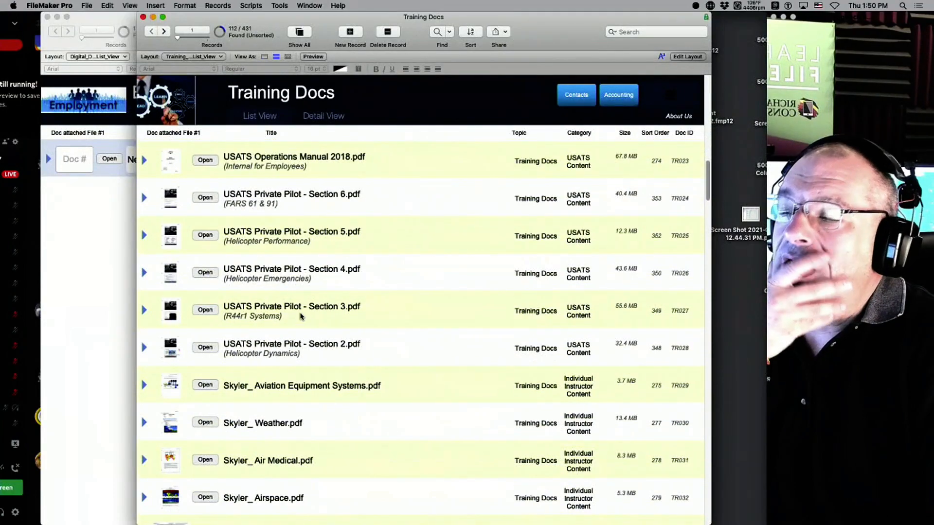
pyautogui.scroll(-5, 272, 321)
pyautogui.scroll(-4, 209, 330)
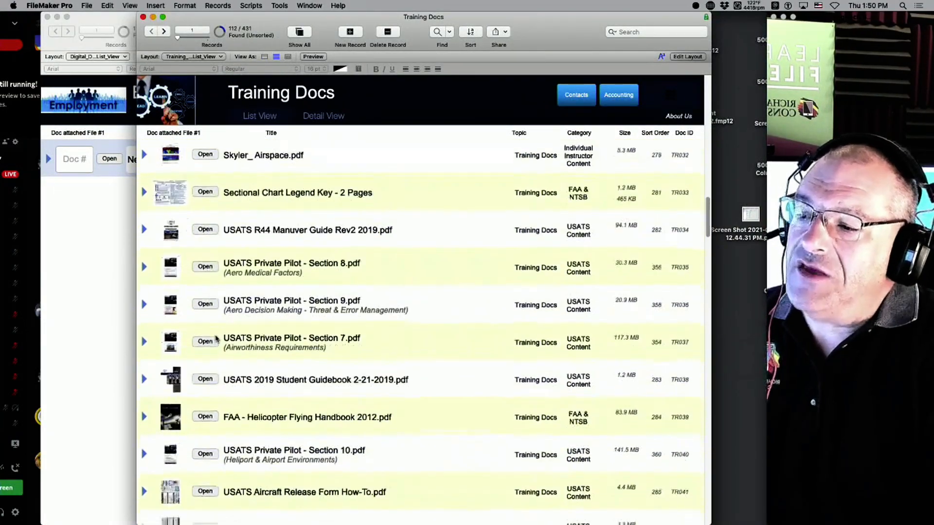
pyautogui.scroll(-6, 216, 339)
pyautogui.scroll(-3, 219, 338)
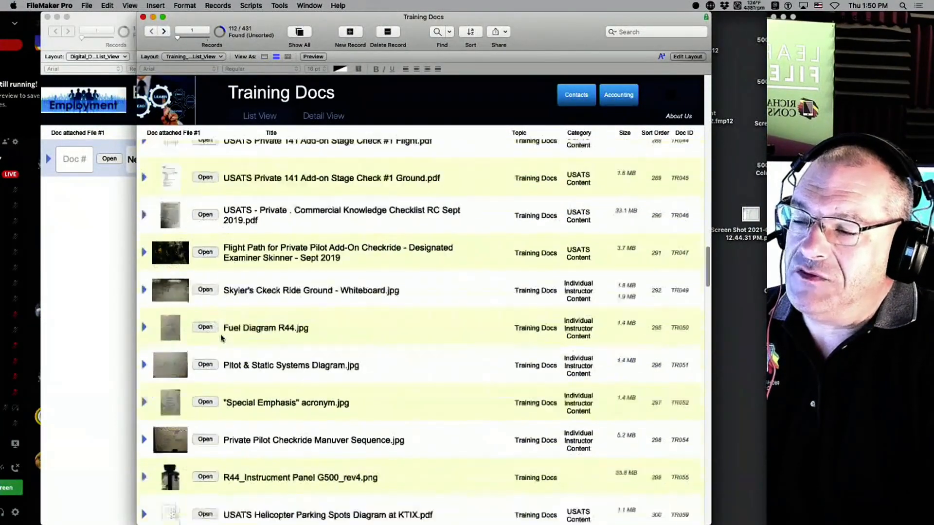
pyautogui.scroll(-4, 221, 338)
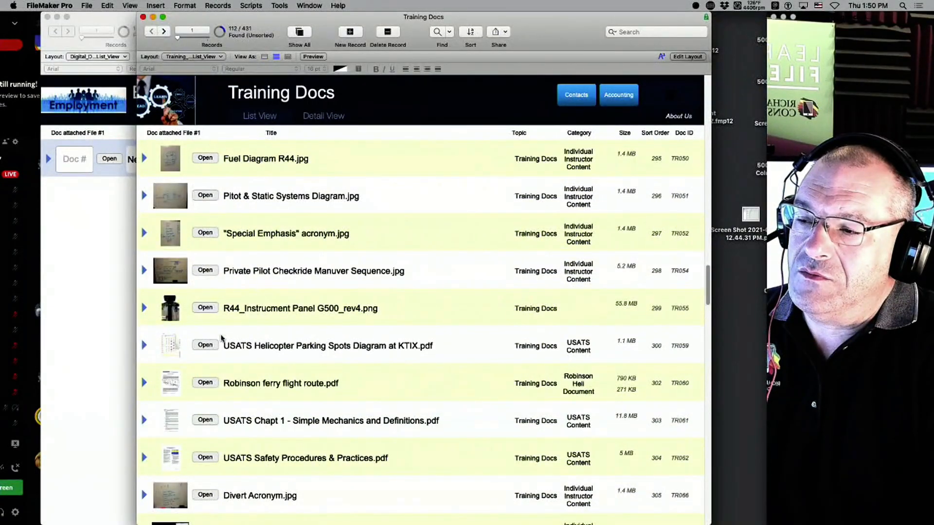
pyautogui.scroll(-15, 221, 338)
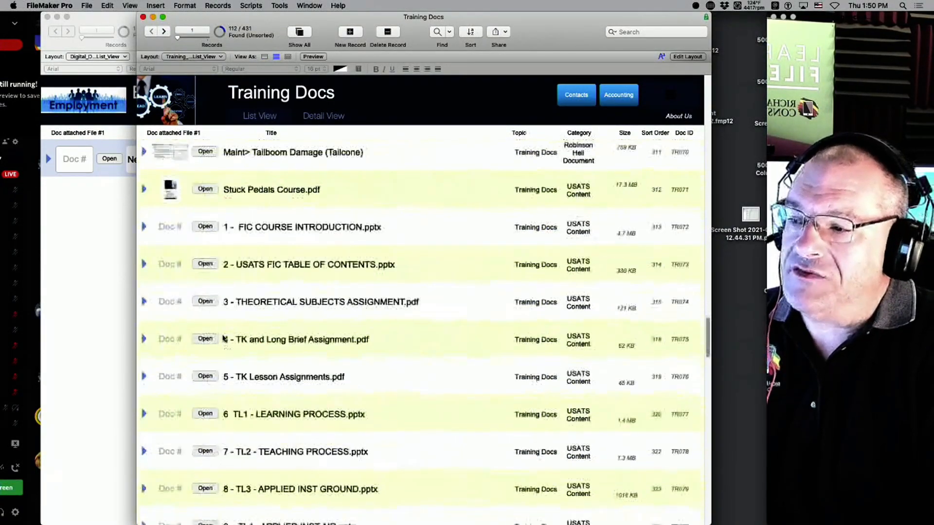
pyautogui.scroll(-10, 222, 339)
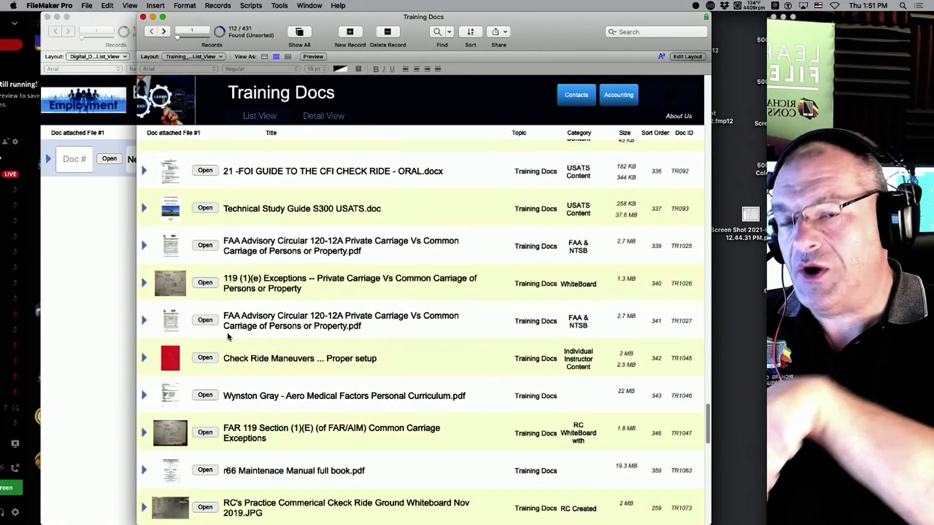
pyautogui.scroll(-15, 324, 357)
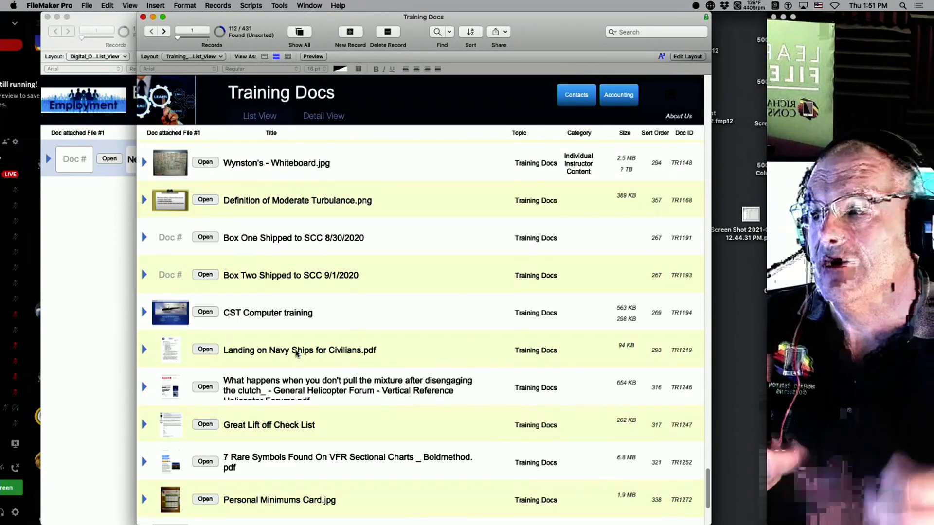
pyautogui.press('super+l')
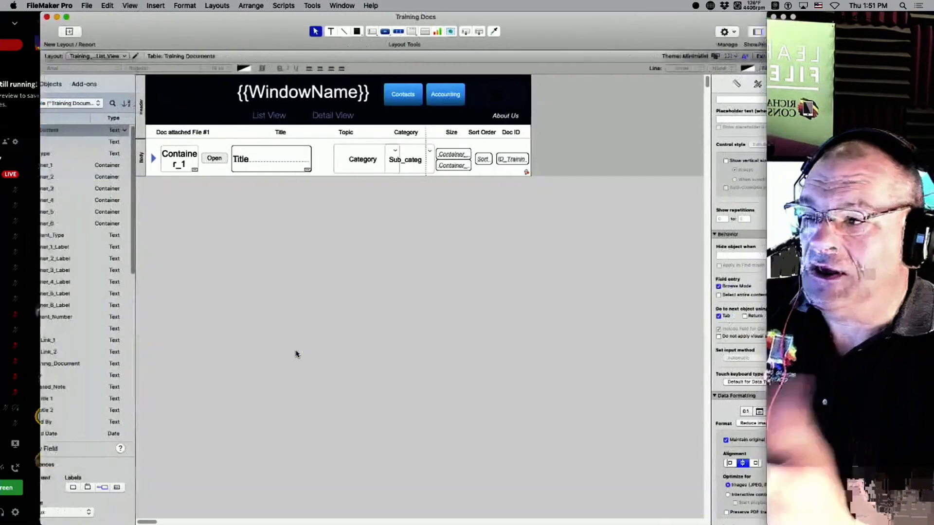
pyautogui.moveTo(638, 27); pyautogui.dragTo(549, 31)
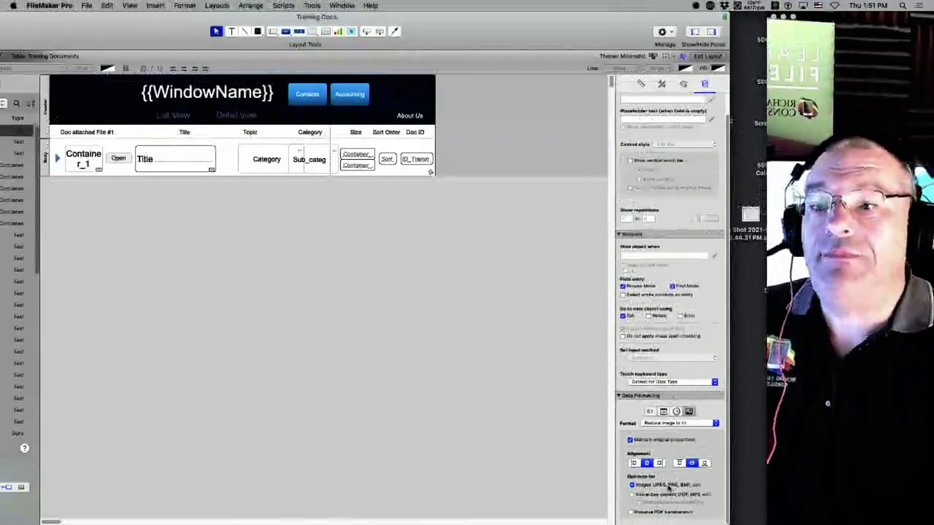
pyautogui.moveTo(487, 28); pyautogui.dragTo(606, 4)
pyautogui.press('super+b')
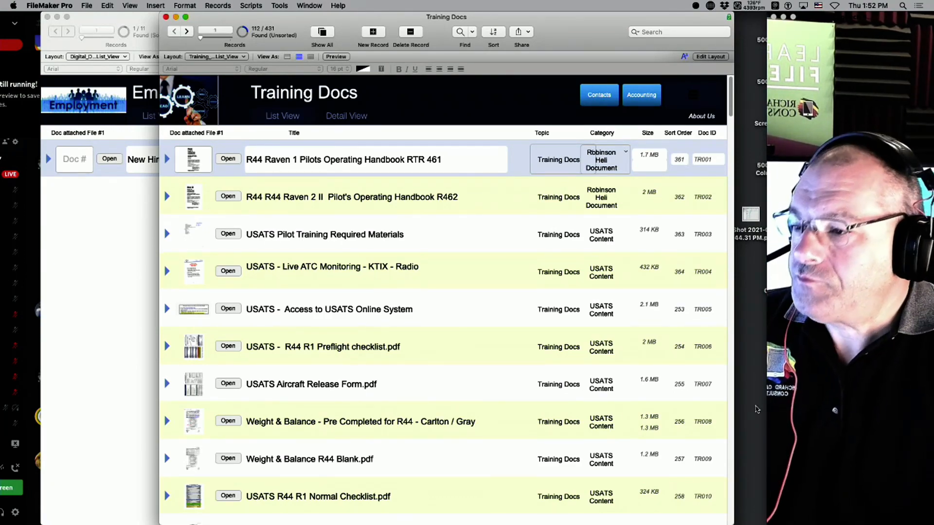
pyautogui.scroll(-20, 530, 480)
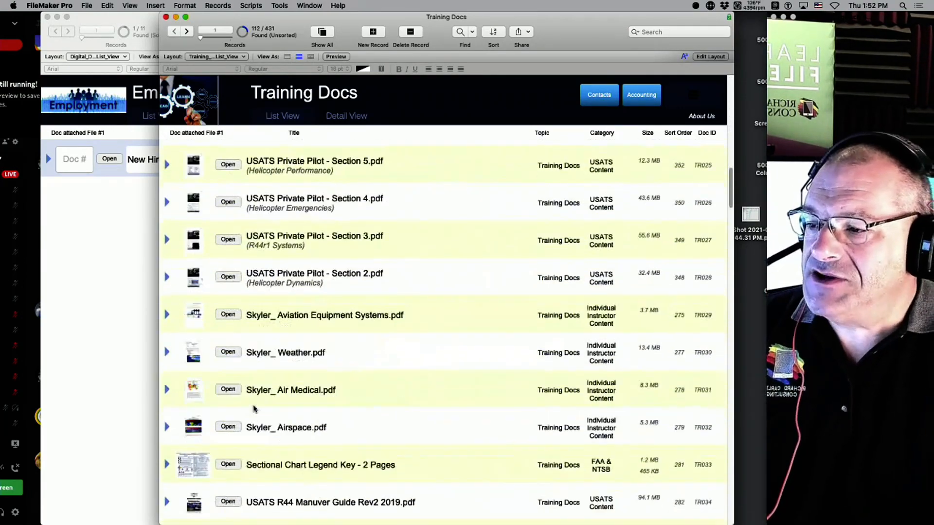
pyautogui.scroll(-15, 253, 410)
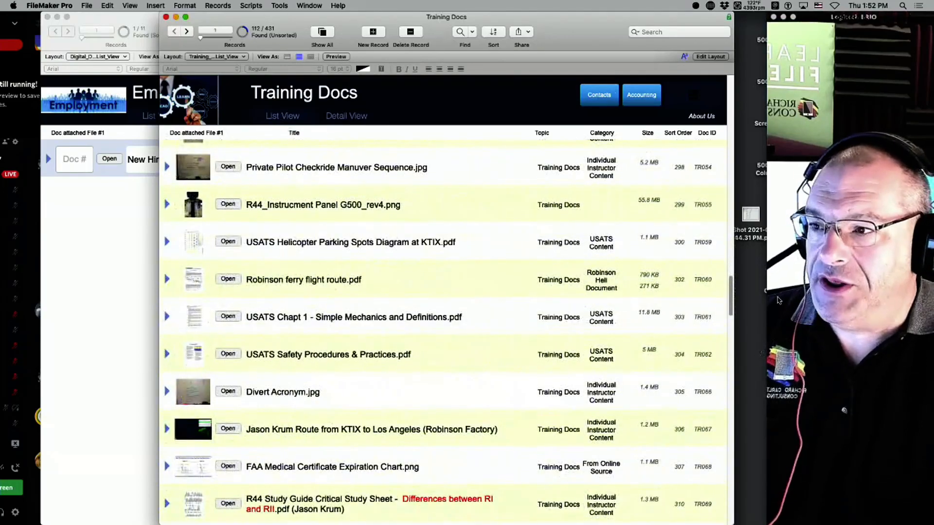
pyautogui.press('super+j')
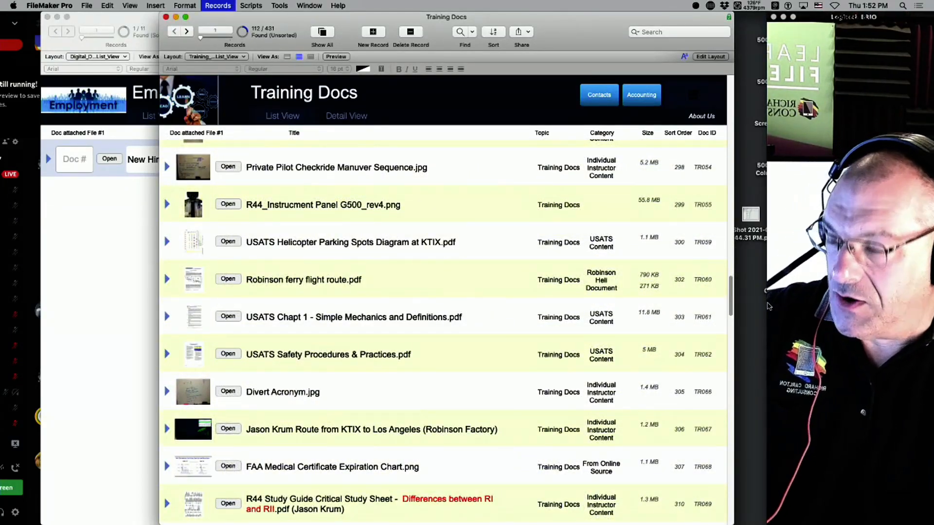
pyautogui.scroll(-20, 713, 248)
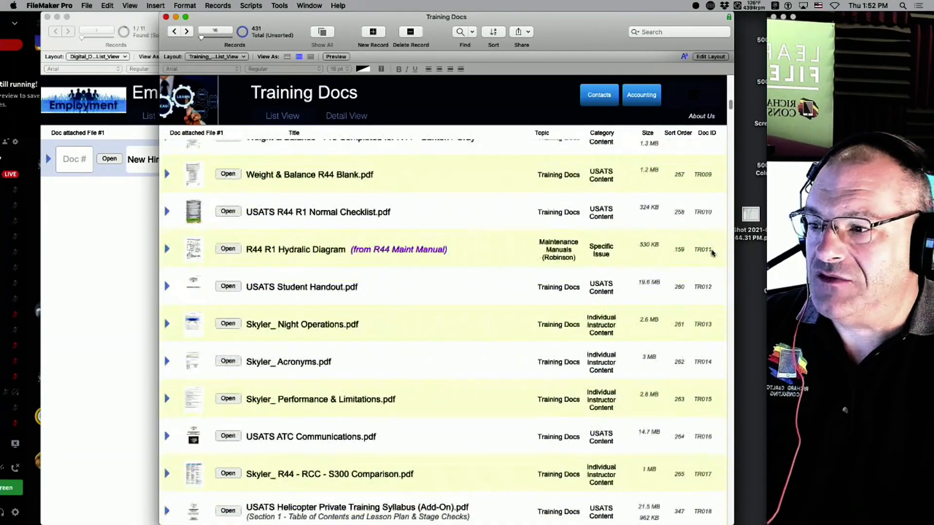
pyautogui.scroll(-20, 669, 293)
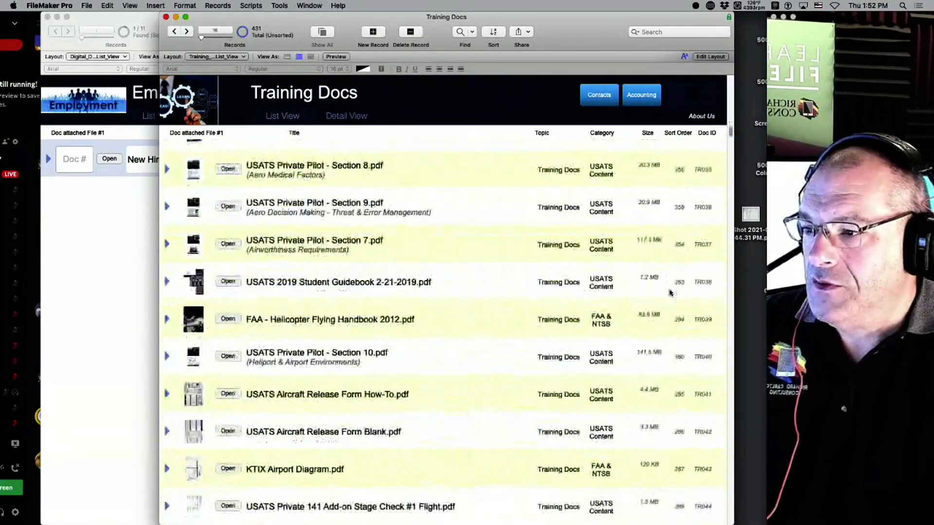
pyautogui.scroll(-20, 671, 294)
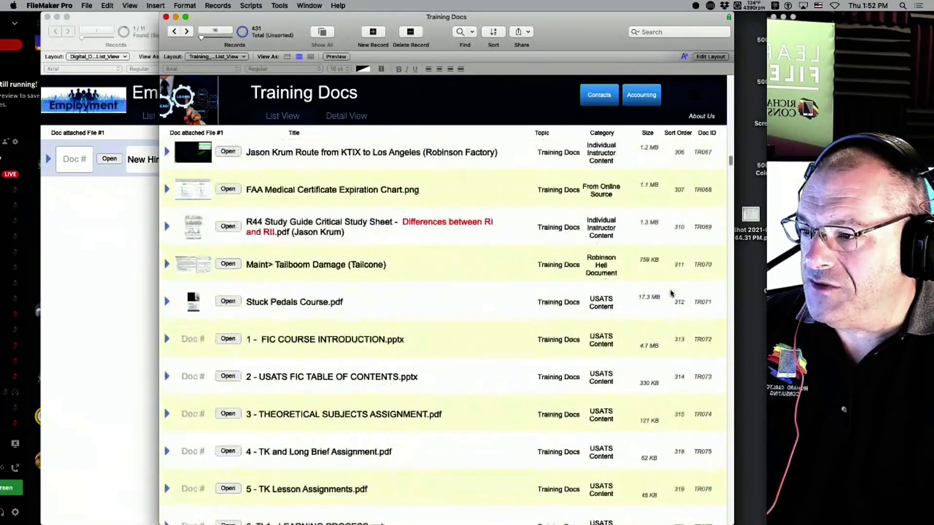
pyautogui.scroll(-8, 670, 293)
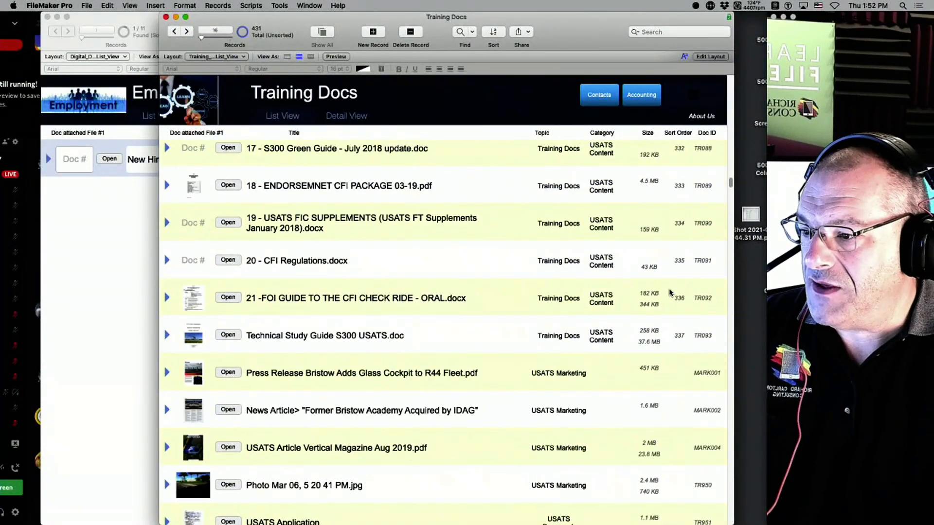
pyautogui.scroll(-12, 669, 292)
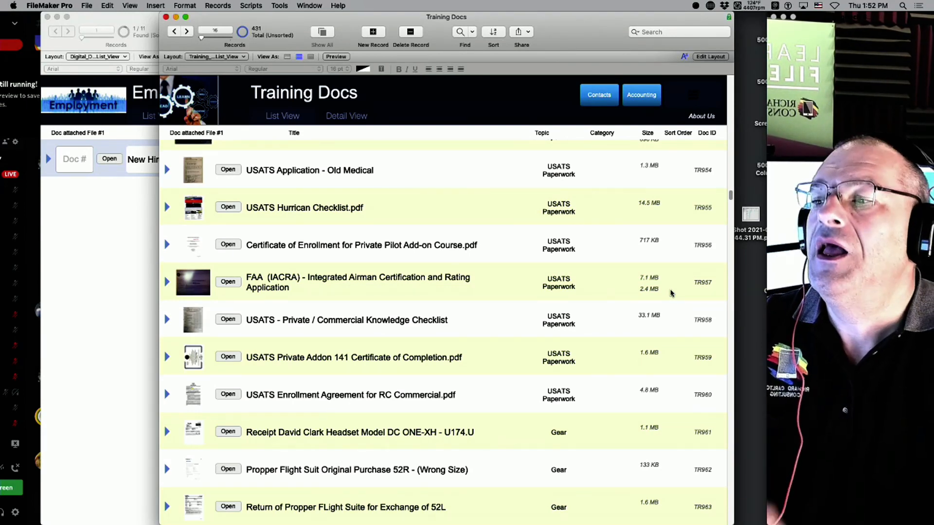
pyautogui.scroll(-10, 671, 293)
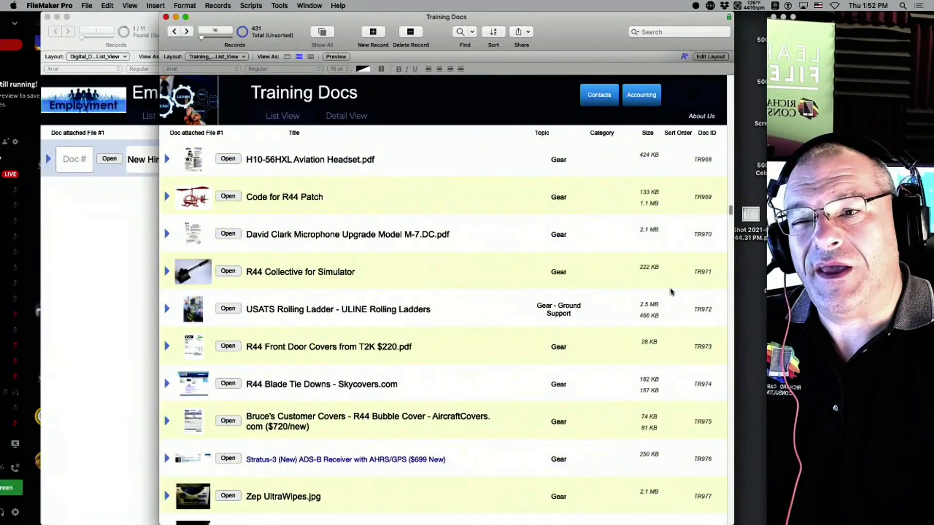
pyautogui.scroll(-12, 671, 292)
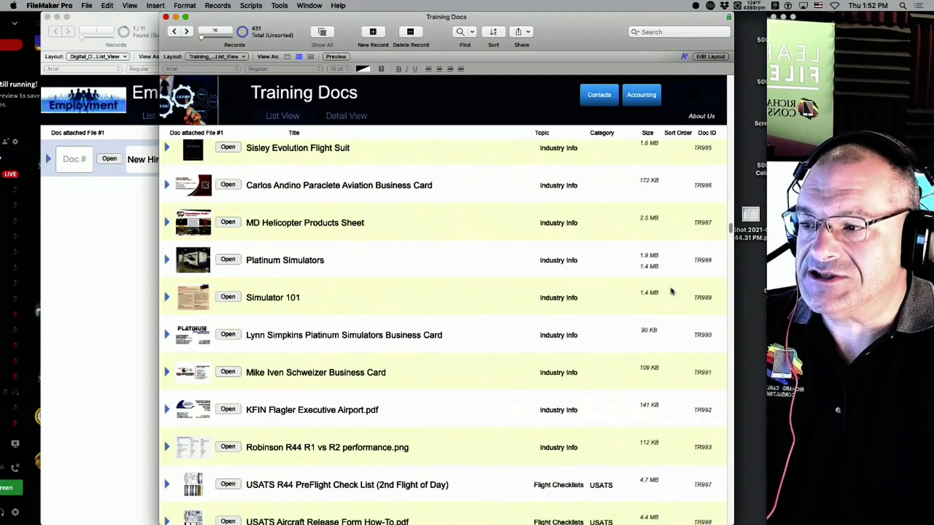
pyautogui.scroll(-3, 673, 292)
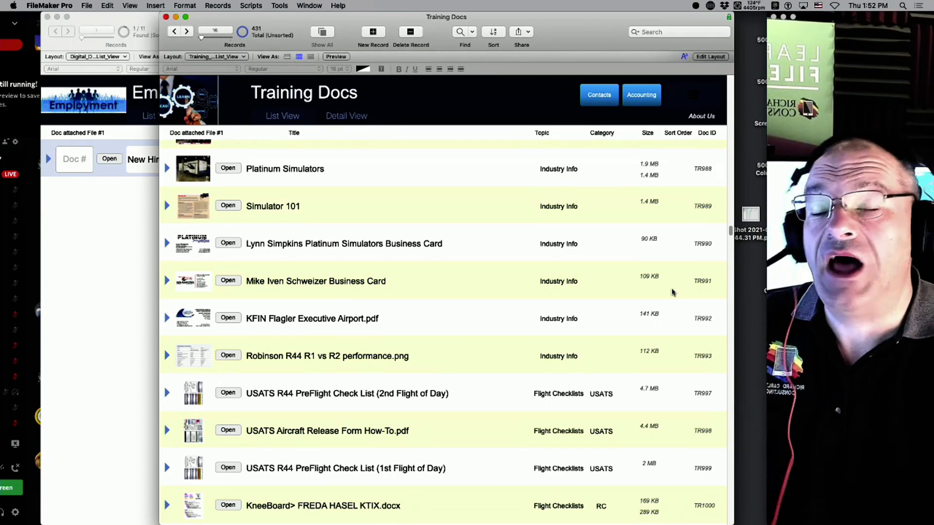
pyautogui.scroll(-3, 377, 349)
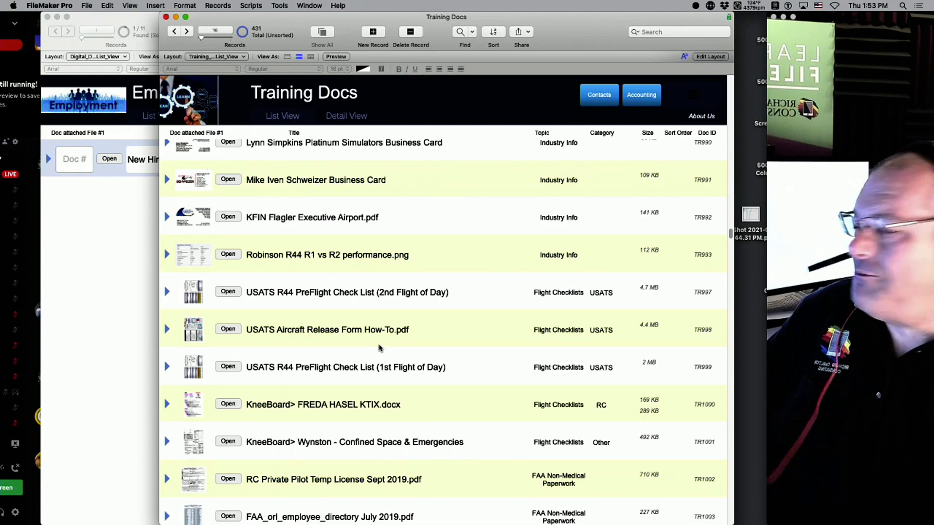
pyautogui.scroll(-5, 380, 349)
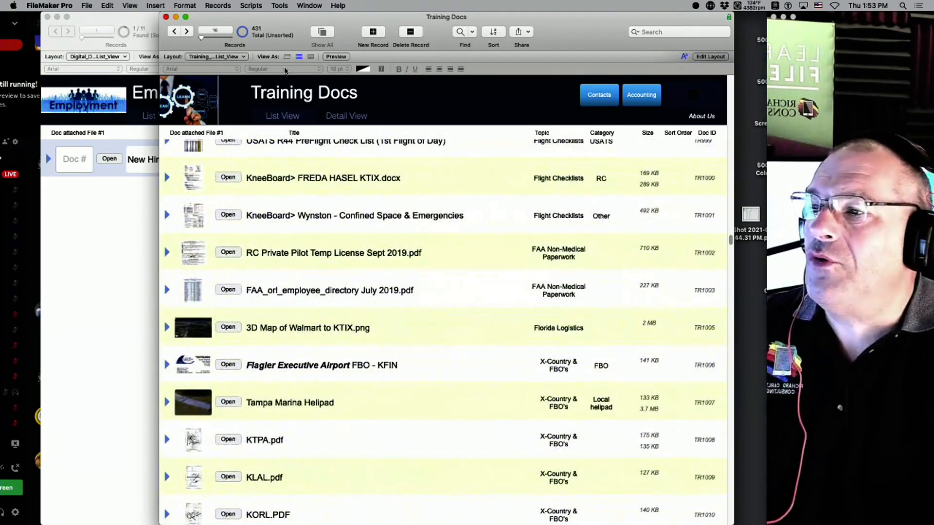
pyautogui.scroll(-15, 279, 314)
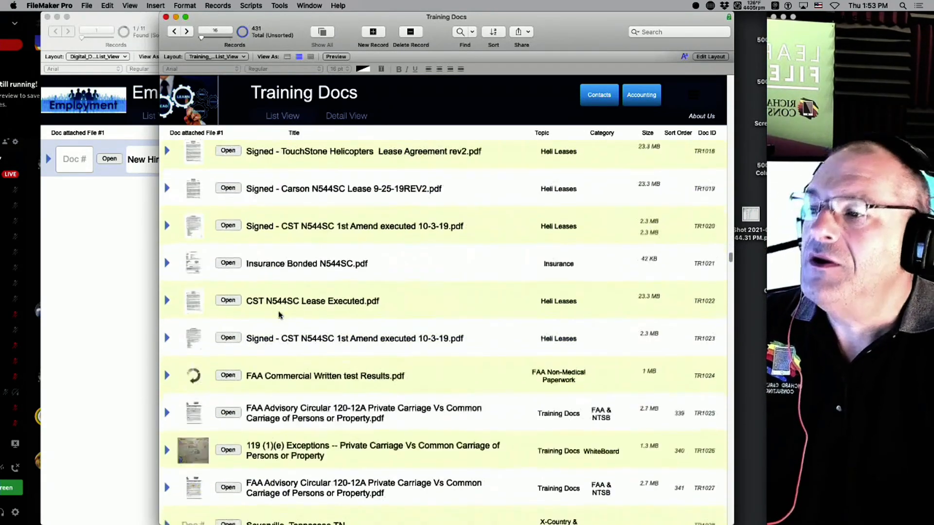
pyautogui.scroll(-4, 288, 315)
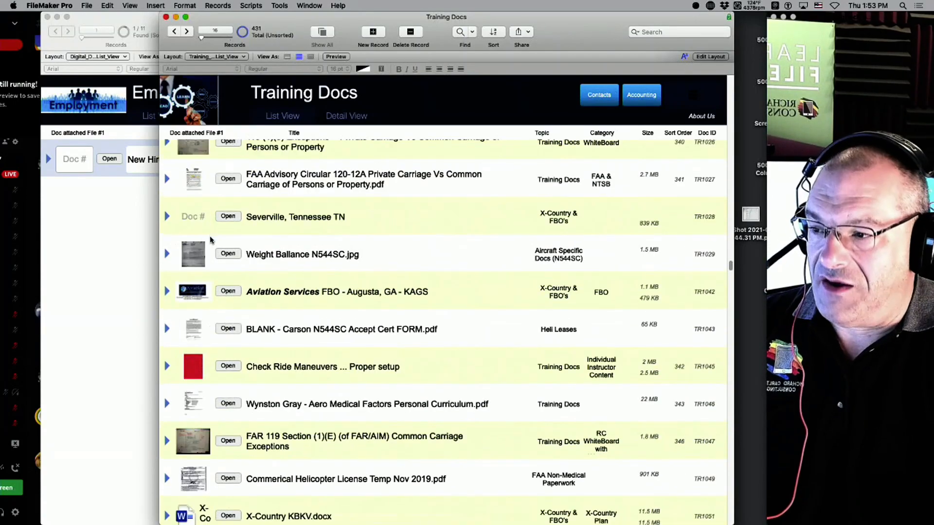
pyautogui.scroll(-10, 273, 323)
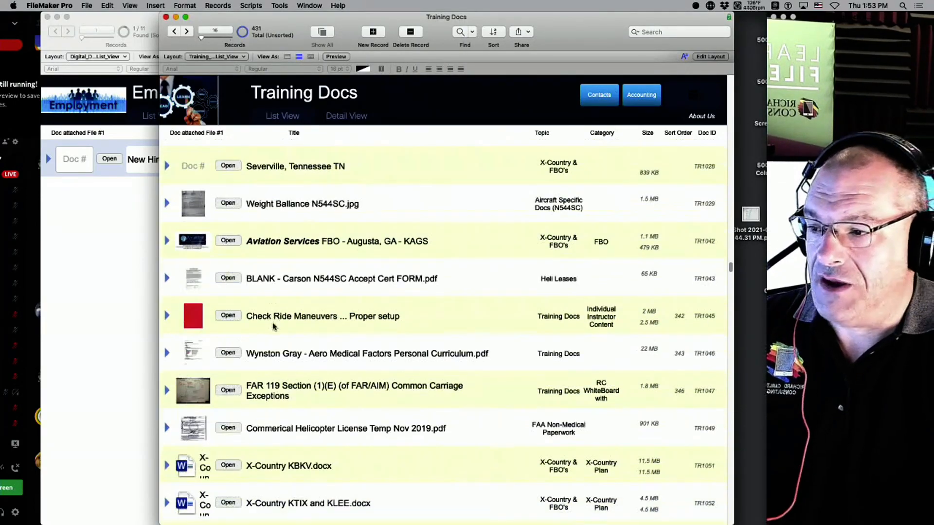
pyautogui.scroll(-13, 237, 321)
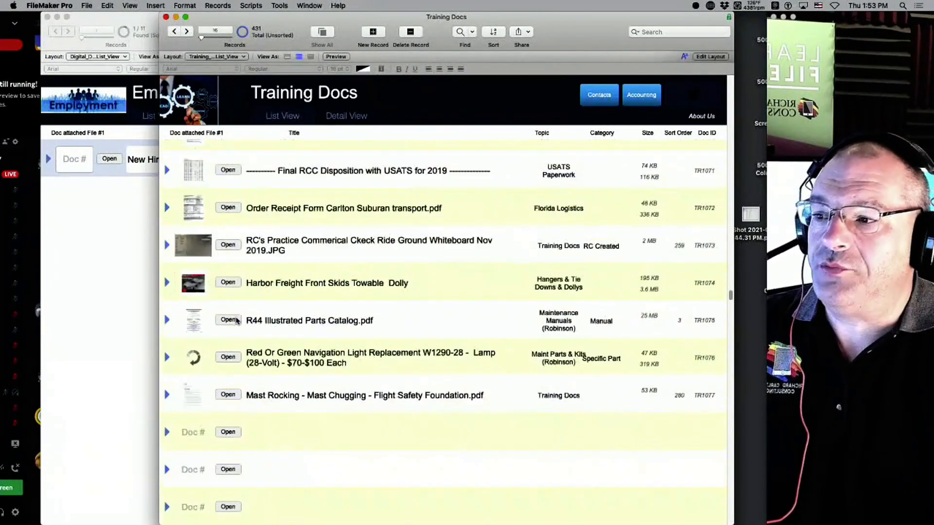
pyautogui.scroll(-1, 237, 321)
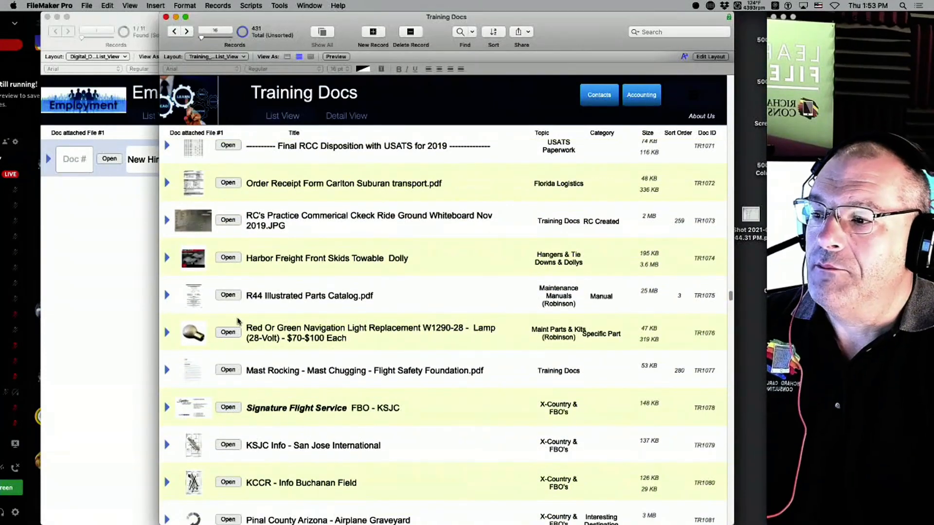
pyautogui.scroll(-15, 237, 320)
pyautogui.scroll(-6, 238, 320)
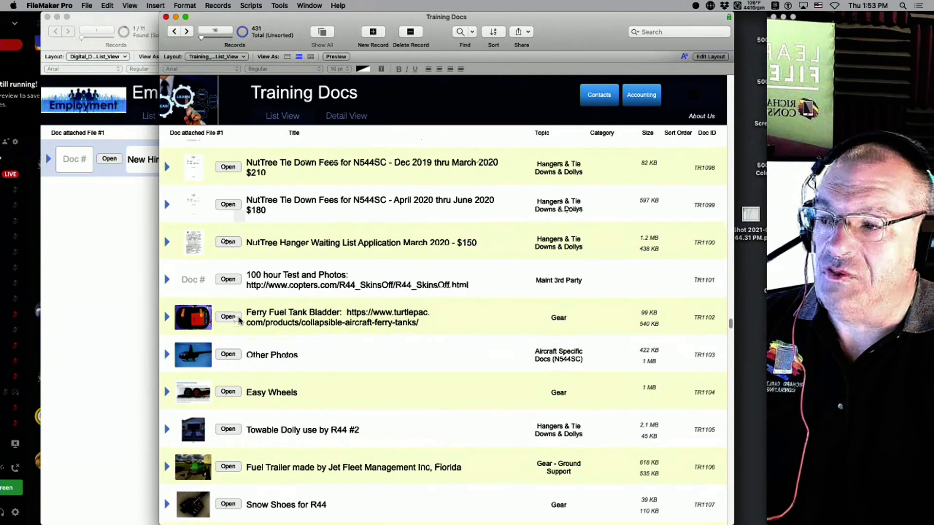
pyautogui.scroll(-5, 239, 320)
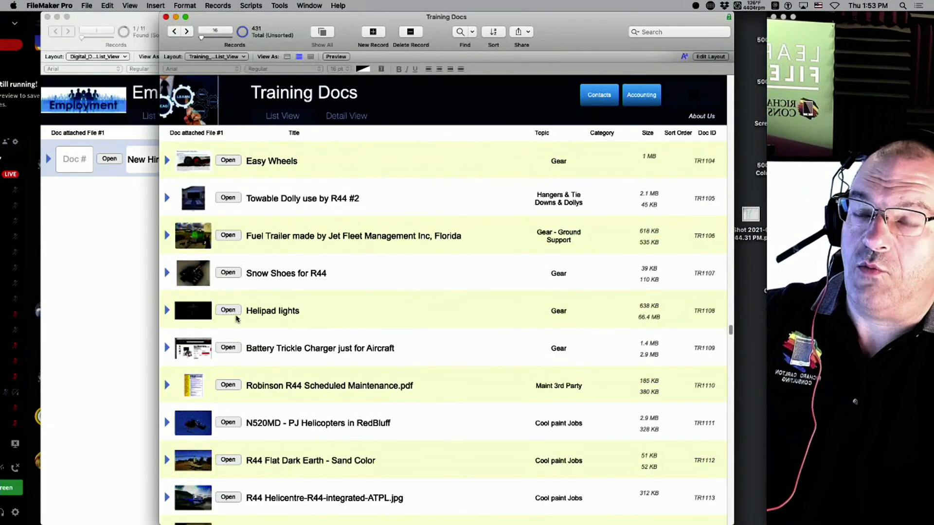
pyautogui.scroll(-10, 238, 319)
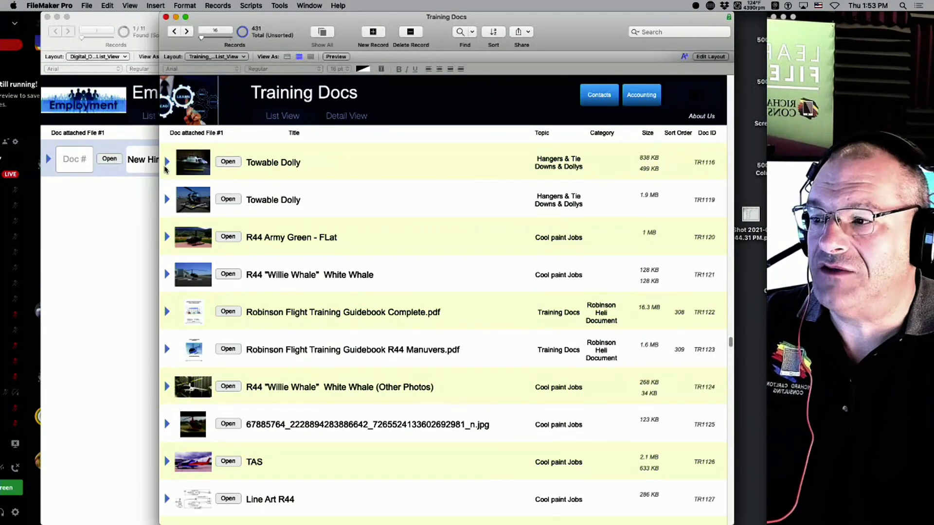
# Inspect the Towable Dolly image in Detail View, then go back to the 112-record List View.
pyautogui.click(167, 202)
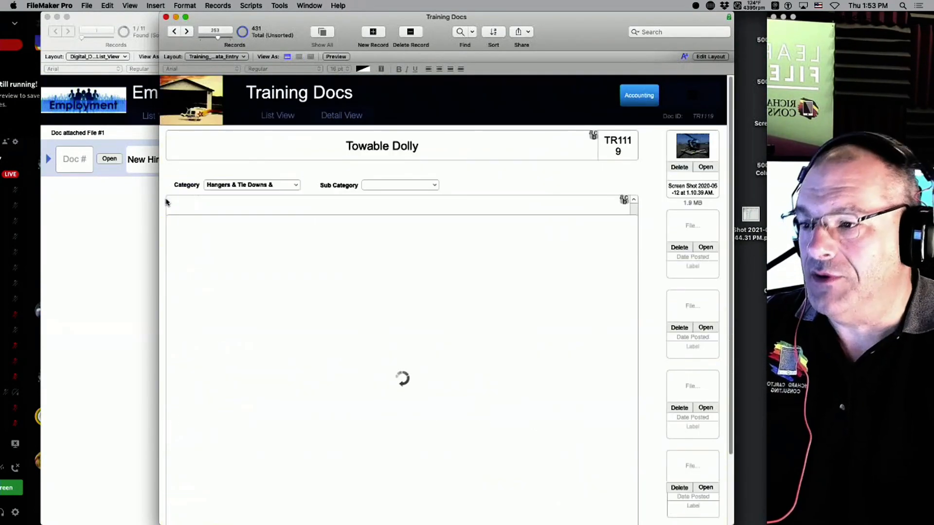
pyautogui.scroll(-2, 377, 426)
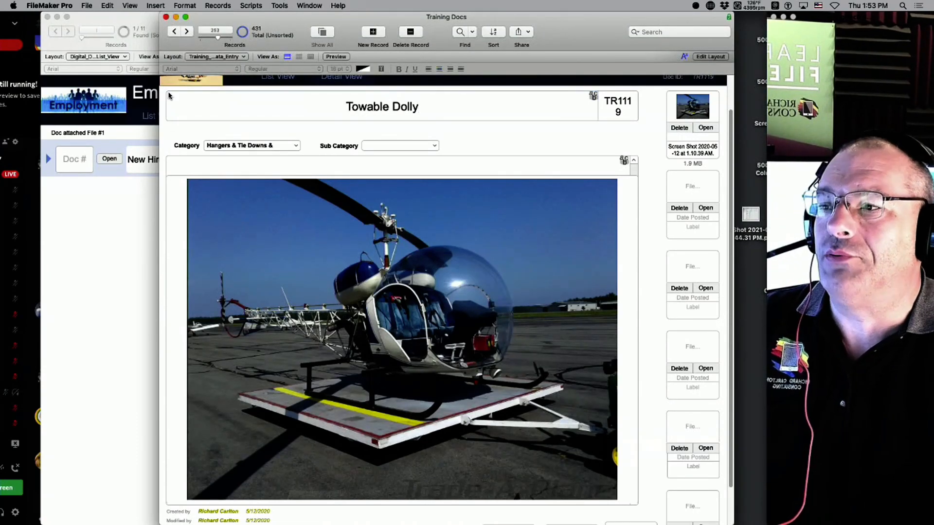
pyautogui.scroll(2, 487, 141)
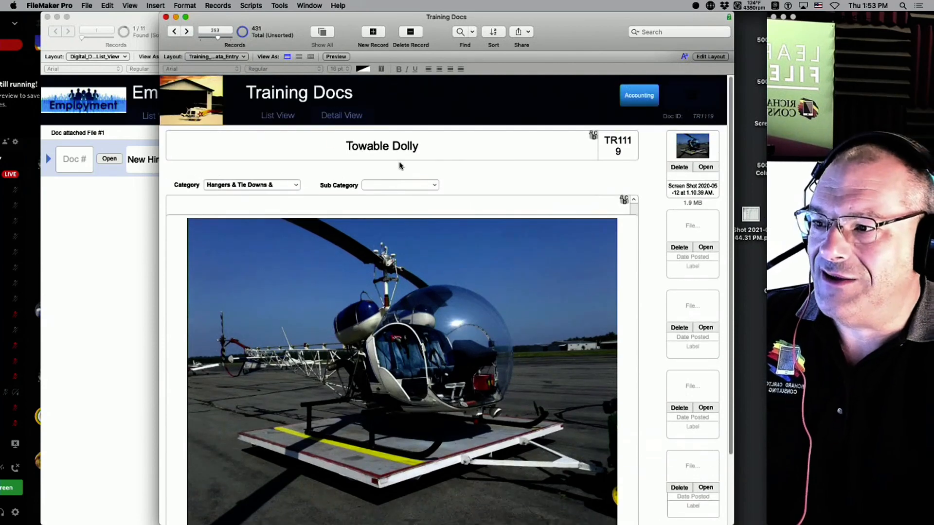
pyautogui.click(282, 117)
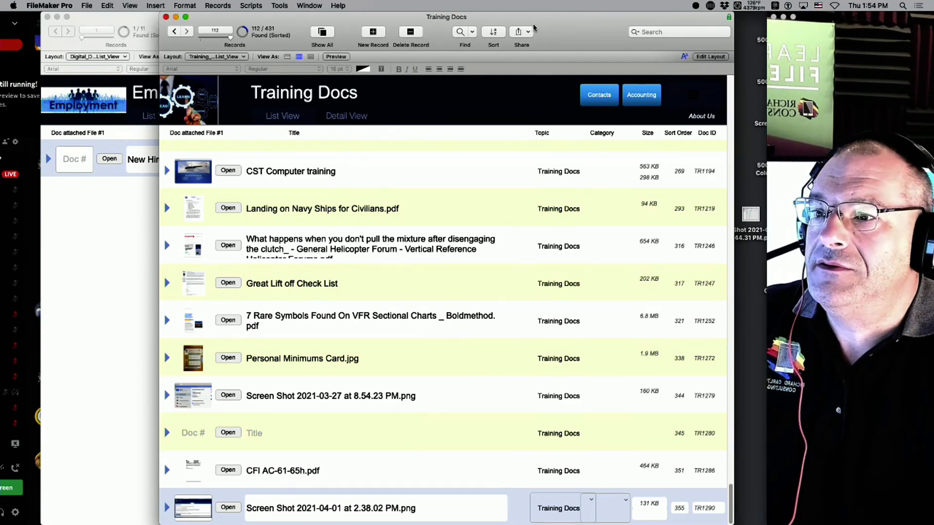
# Close Training Docs and attach the screenshot file to the New Hire Paperwork record.
pyautogui.moveTo(175, 12); pyautogui.dragTo(179, 79)
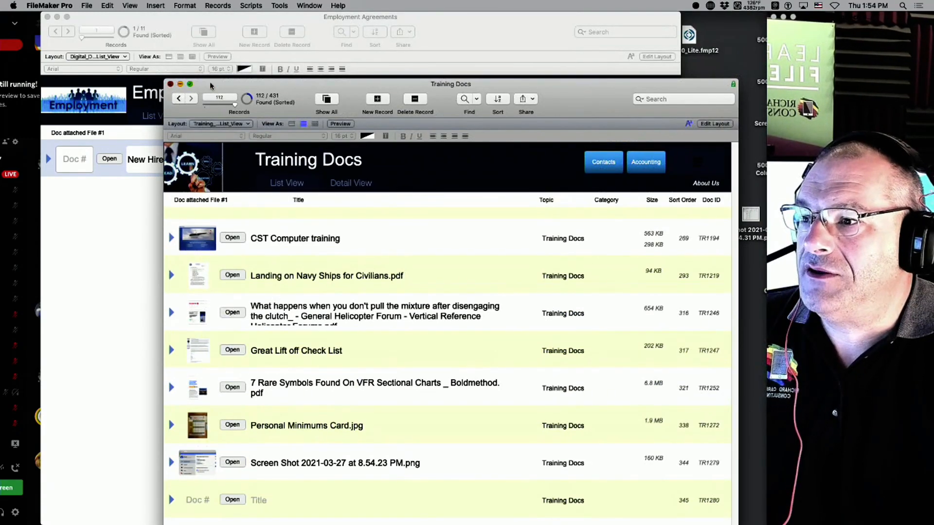
pyautogui.press('super+w')
pyautogui.moveTo(751, 214); pyautogui.dragTo(74, 160)
pyautogui.moveTo(227, 27); pyautogui.dragTo(336, 27)
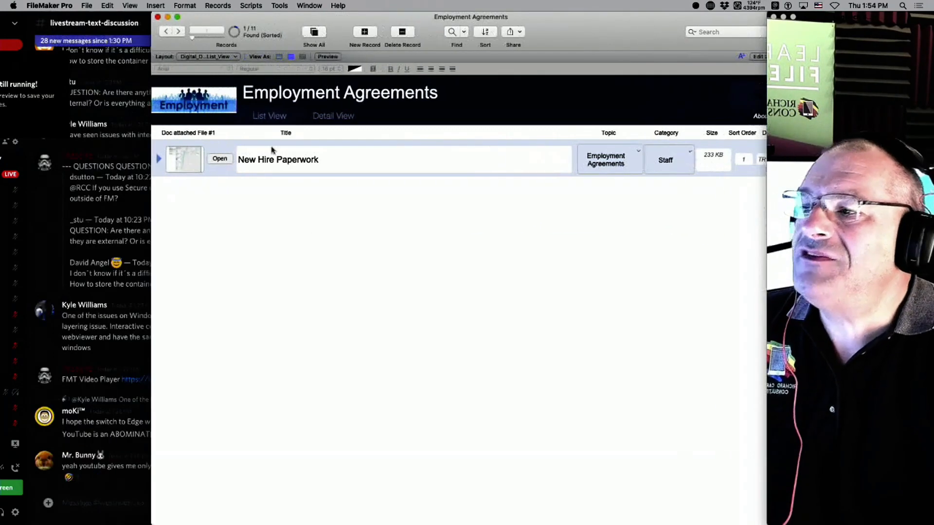
# Widen the Employment Agreements list layout and stretch the dark header to the new width.
pyautogui.press('super+l')
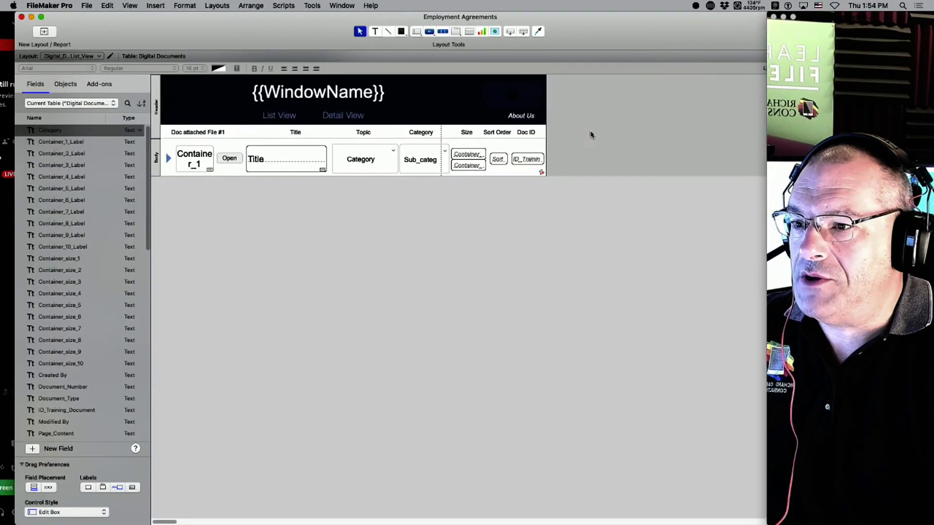
pyautogui.moveTo(590, 123); pyautogui.dragTo(187, 238)
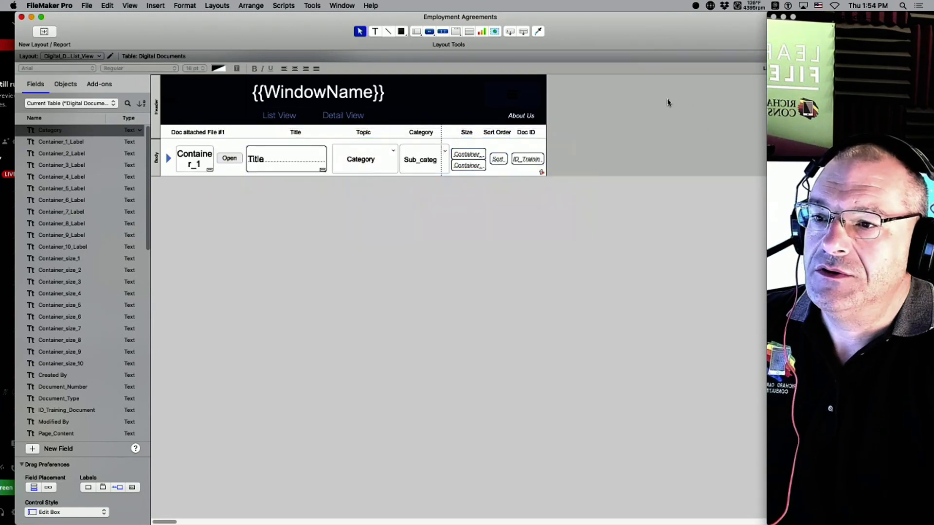
pyautogui.moveTo(547, 110); pyautogui.dragTo(595, 117)
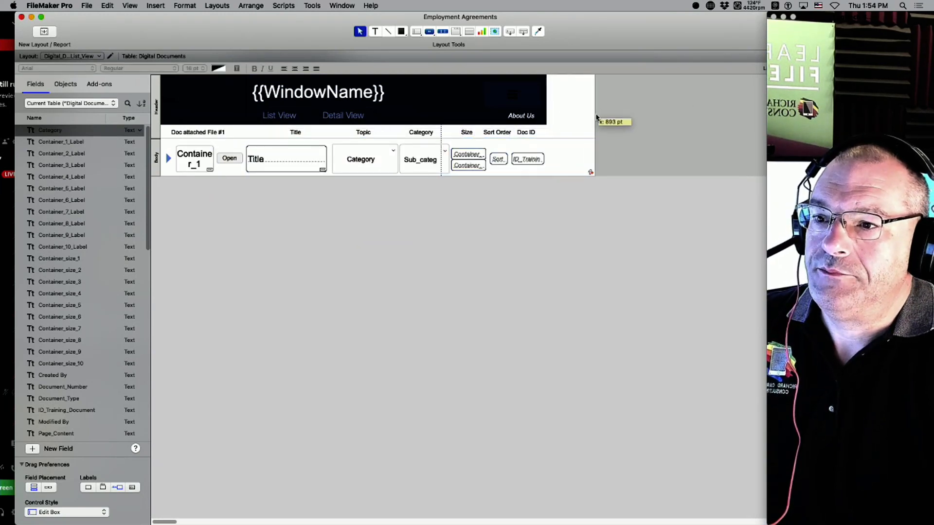
pyautogui.click(480, 102)
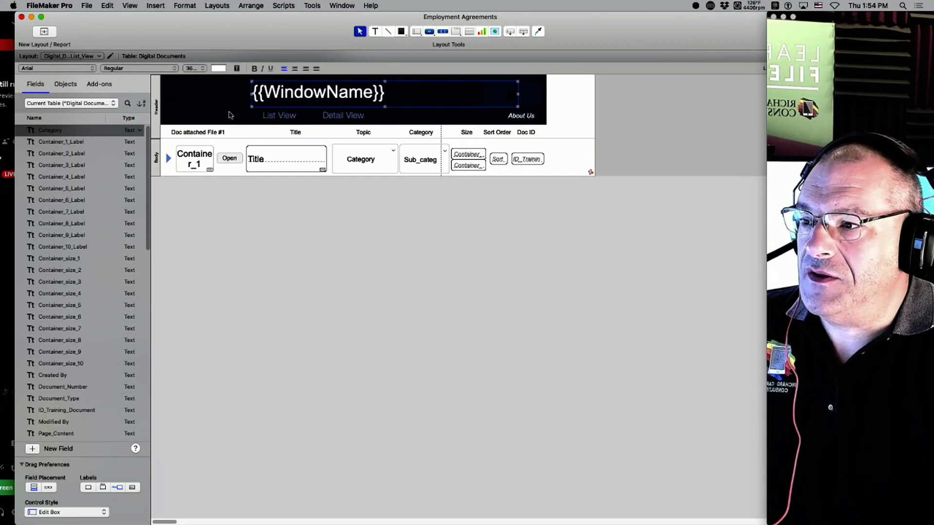
pyautogui.click(395, 119)
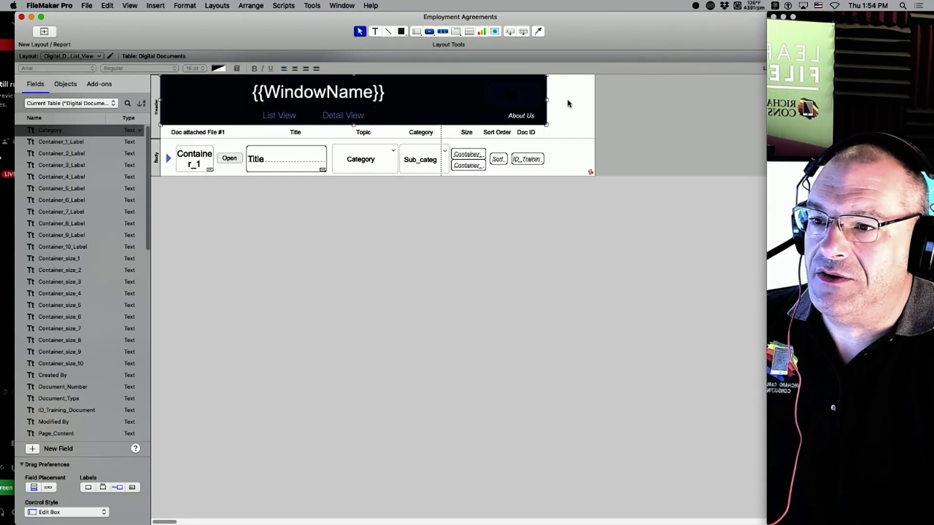
pyautogui.moveTo(546, 99); pyautogui.dragTo(595, 97)
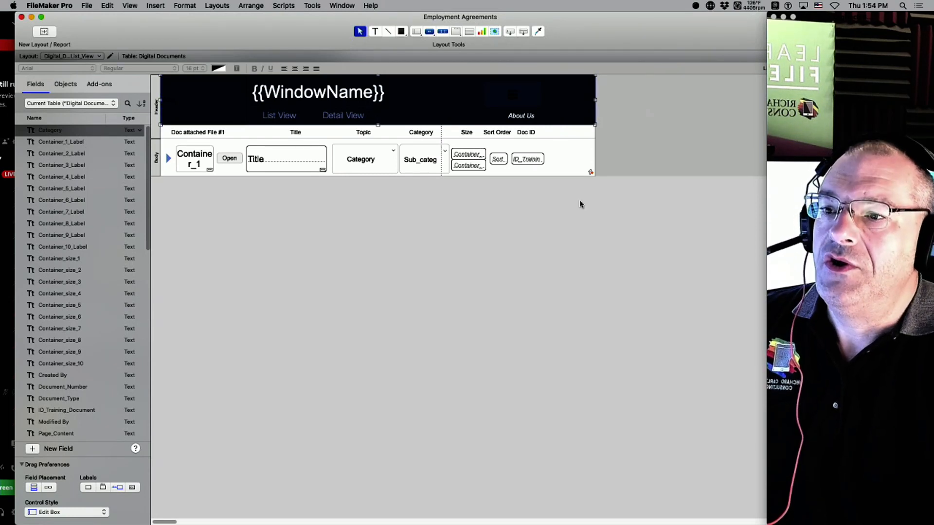
# Shift all header and body objects about 65 px to the right.
pyautogui.moveTo(589, 218); pyautogui.dragTo(206, 74)
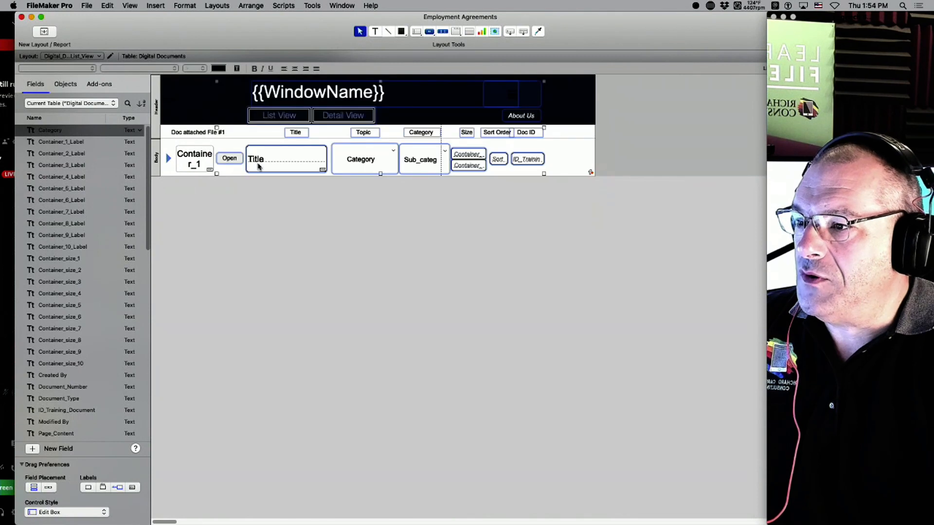
pyautogui.moveTo(527, 159); pyautogui.dragTo(563, 160)
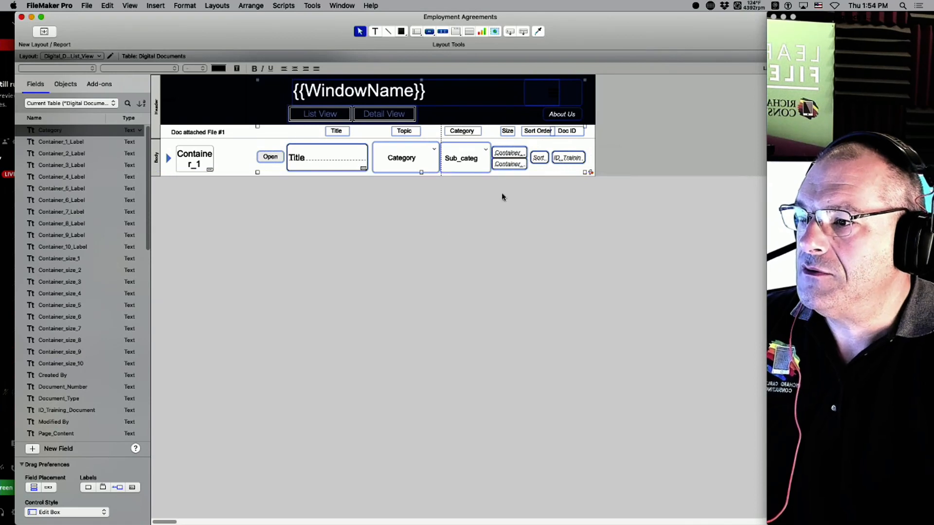
pyautogui.click(358, 241)
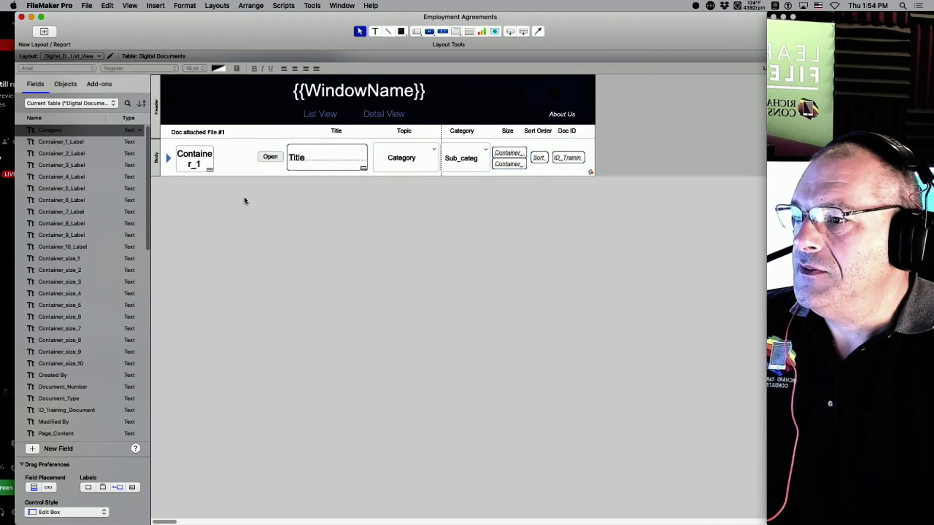
# Rename the 'Doc attached File #1' heading to 'Full Container'.
pyautogui.doubleClick(199, 132)
pyautogui.press('super+a')
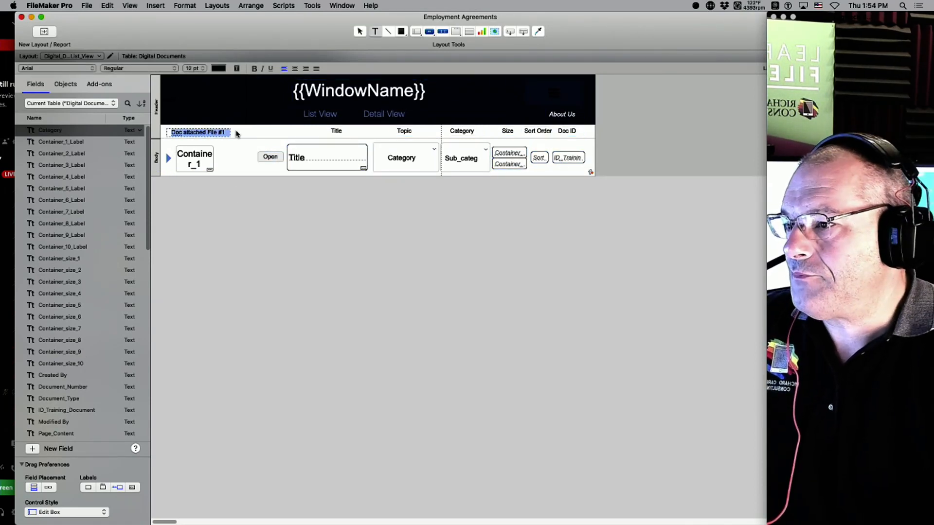
pyautogui.write('Full Container')
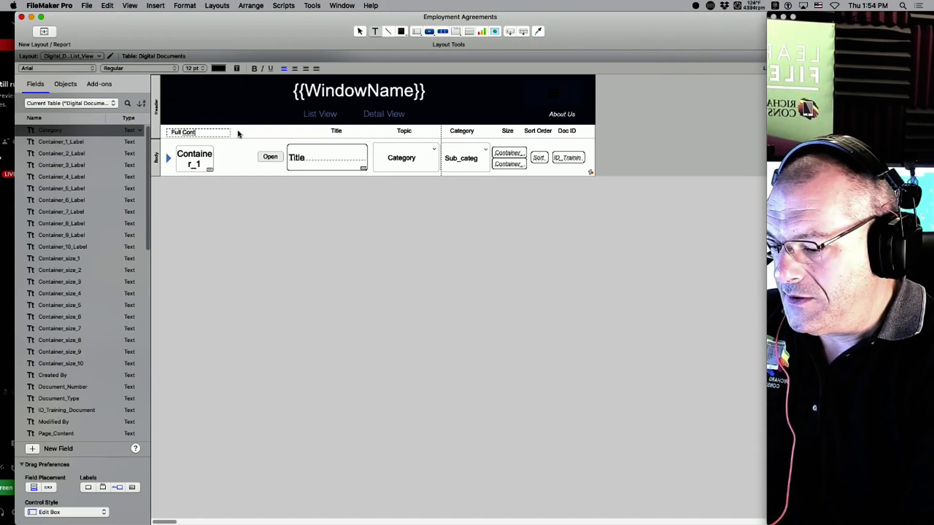
pyautogui.click(270, 124)
# Center the Full Container heading text and position it over the first column.
pyautogui.click(209, 135)
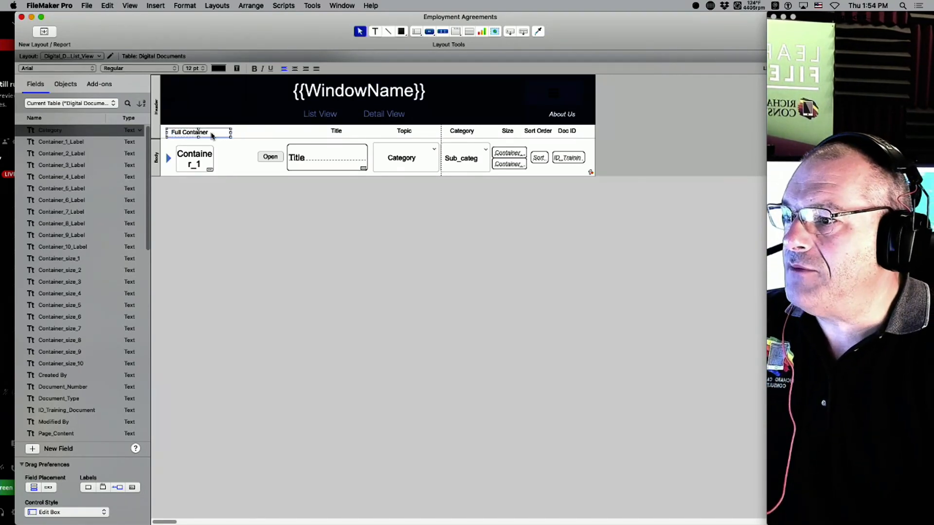
pyautogui.moveTo(203, 135); pyautogui.dragTo(209, 135)
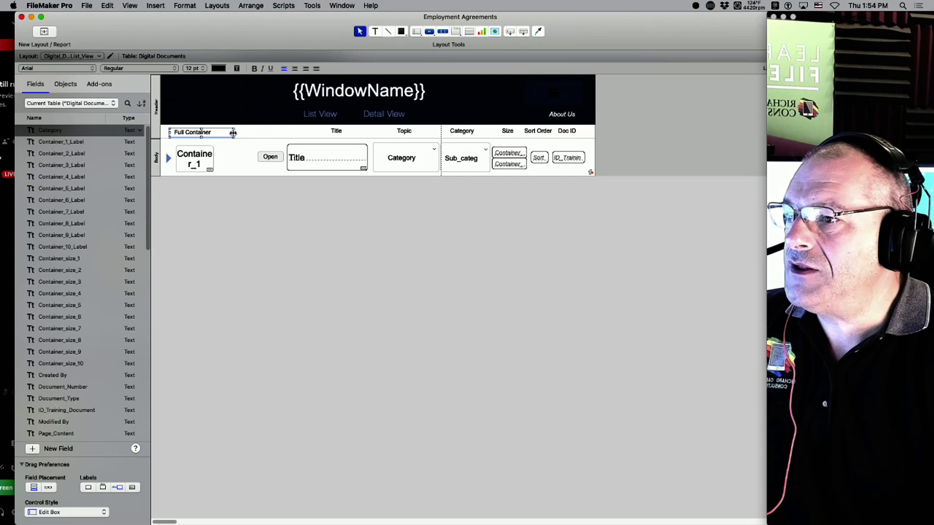
pyautogui.click(295, 69)
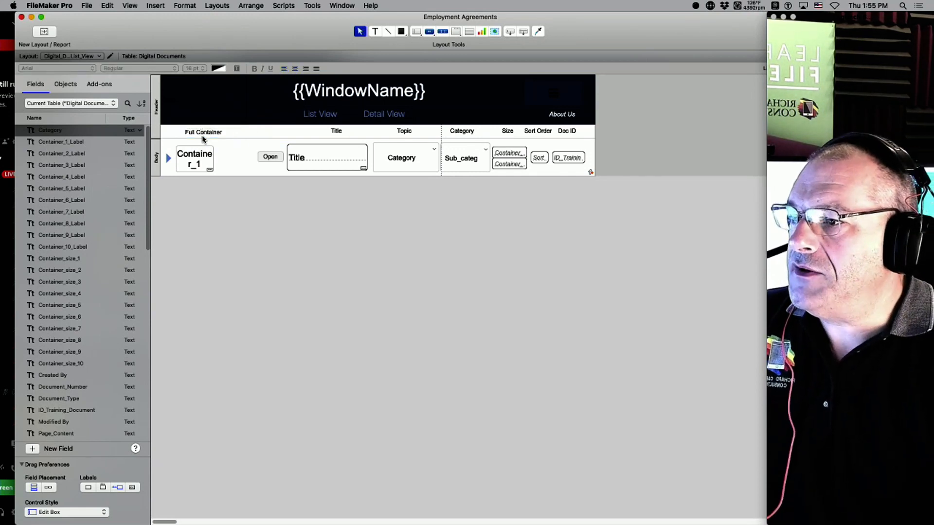
pyautogui.moveTo(202, 136); pyautogui.dragTo(195, 134)
pyautogui.click(229, 113)
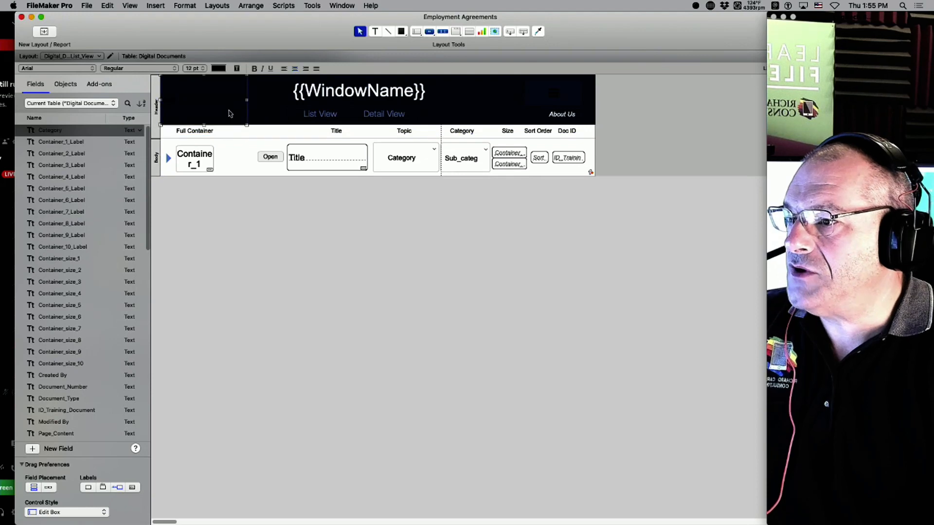
pyautogui.click(205, 132)
pyautogui.moveTo(630, 134); pyautogui.dragTo(544, 134)
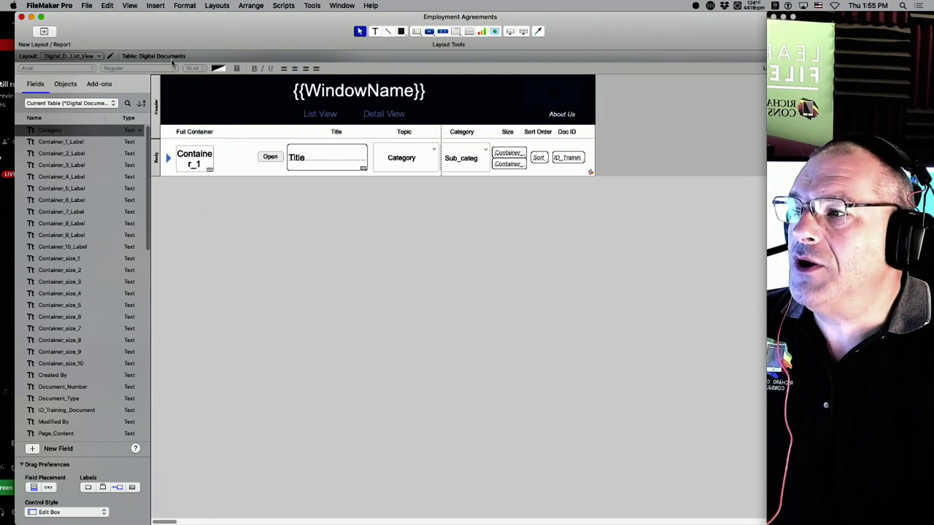
# Open Manage Database on the Digital Documents fields and select Container_size_2.
pyautogui.click(87, 5)
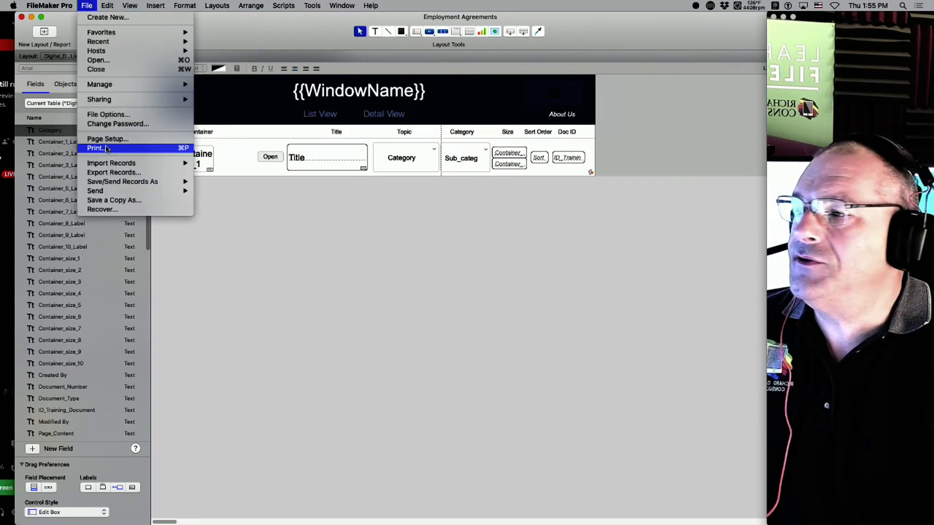
pyautogui.moveTo(100, 84)
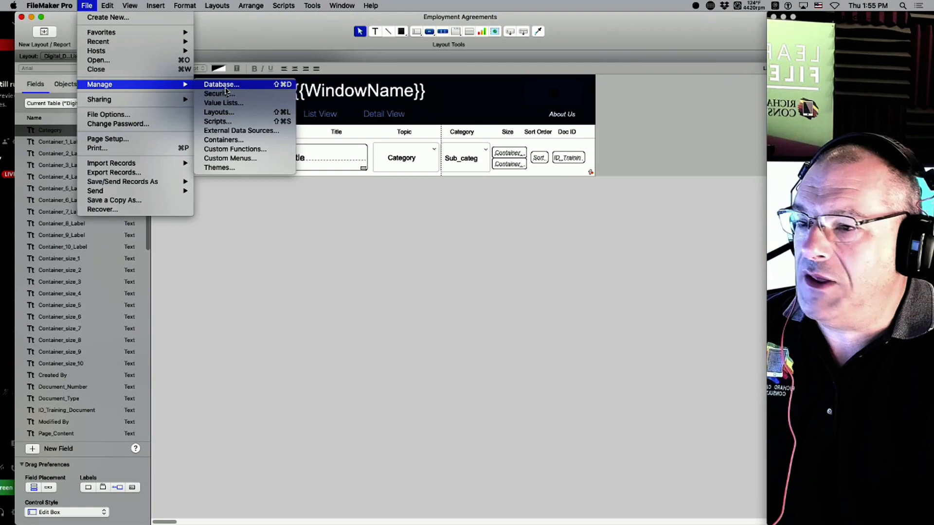
pyautogui.click(224, 85)
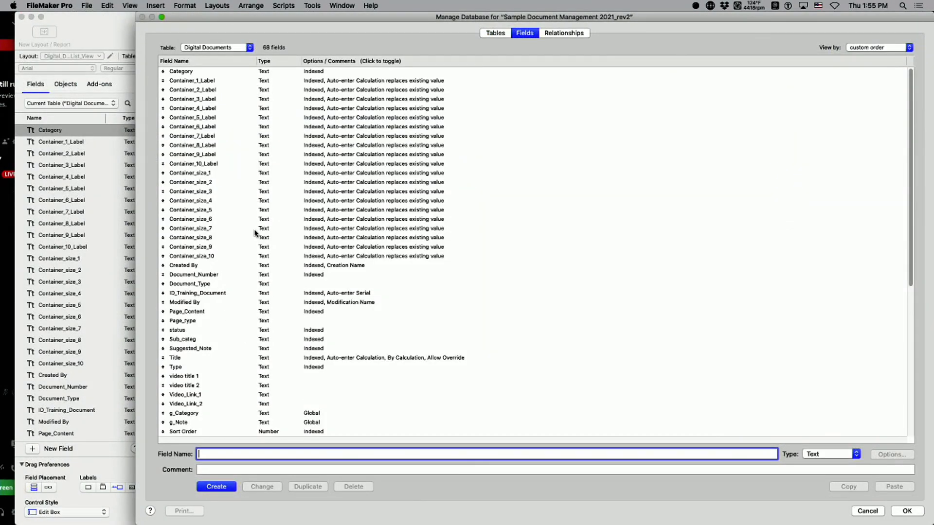
pyautogui.scroll(-3, 255, 230)
pyautogui.scroll(3, 254, 230)
pyautogui.scroll(-1, 240, 254)
pyautogui.scroll(1, 240, 254)
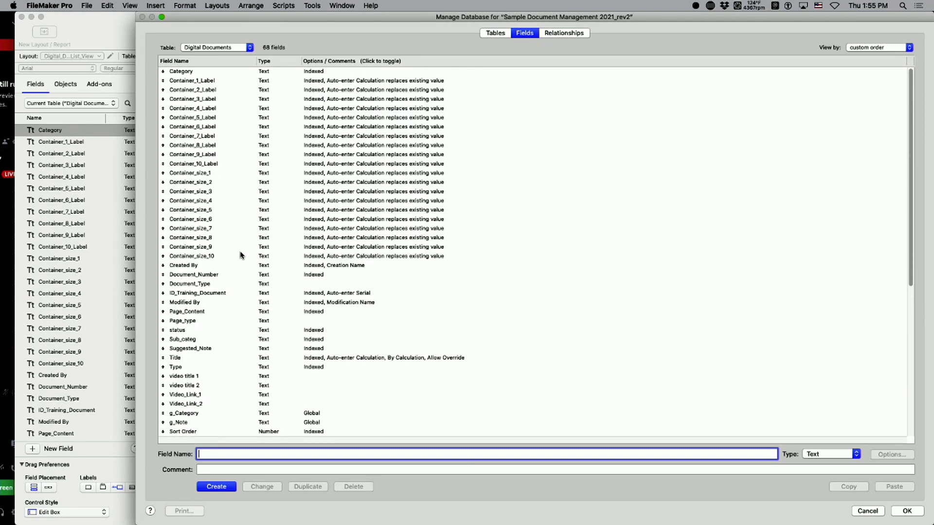
pyautogui.click(194, 179)
# Move the Manage Database window to the top so the full field list shows.
pyautogui.moveTo(234, 17); pyautogui.dragTo(234, 451)
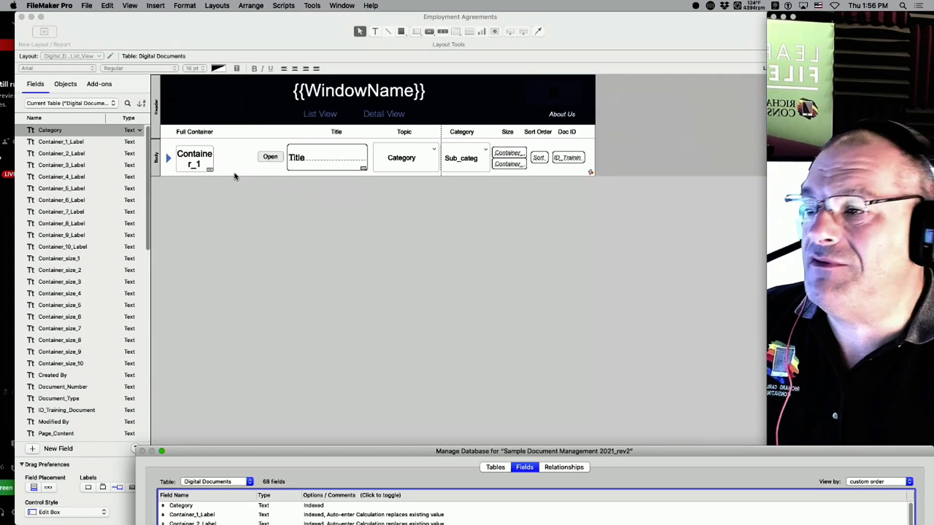
pyautogui.moveTo(342, 453); pyautogui.dragTo(376, 226)
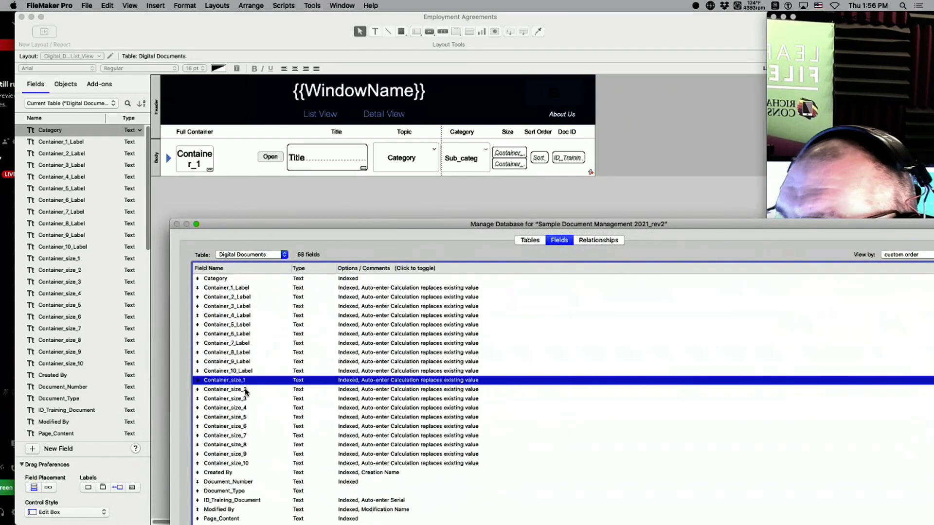
pyautogui.moveTo(305, 232); pyautogui.dragTo(318, 99)
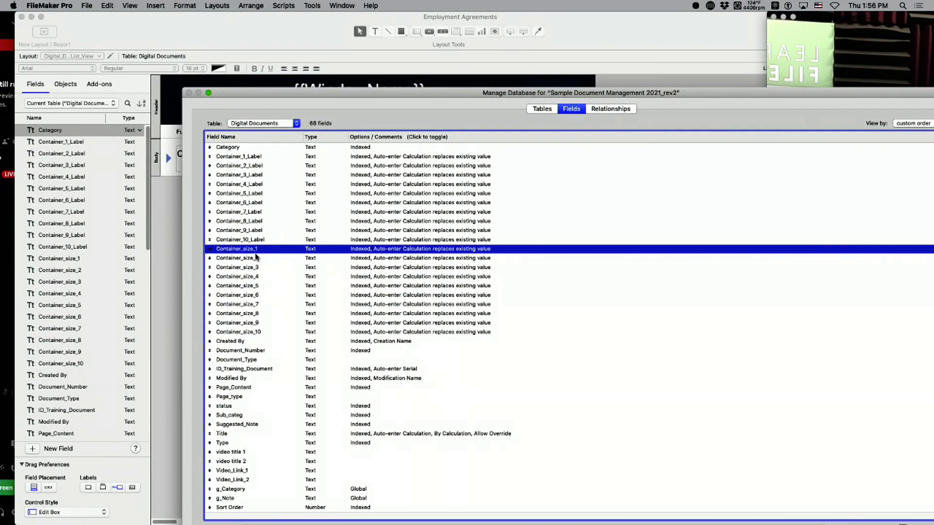
pyautogui.moveTo(326, 98); pyautogui.dragTo(234, 6)
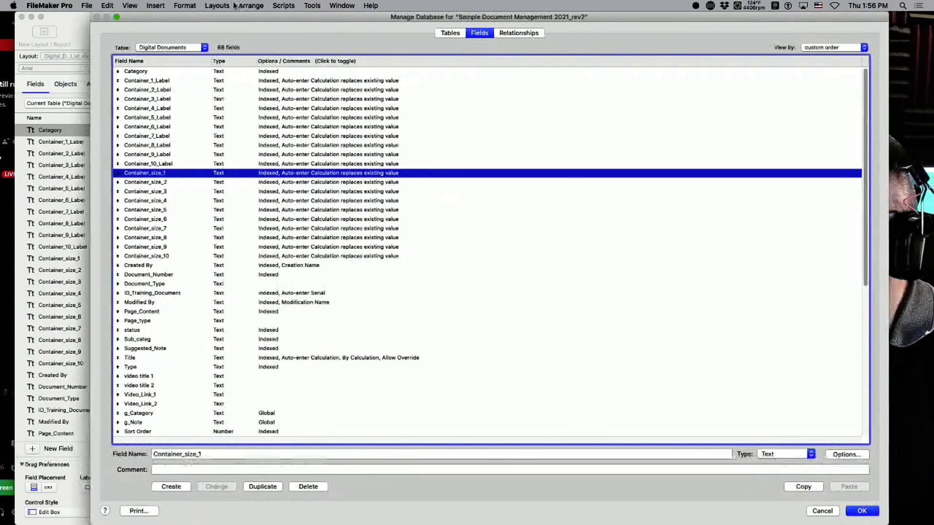
# Create Container field Container_size_1_Thumbail and open its Auto-Enter options.
pyautogui.click(208, 453)
pyautogui.write('_Thumbail')
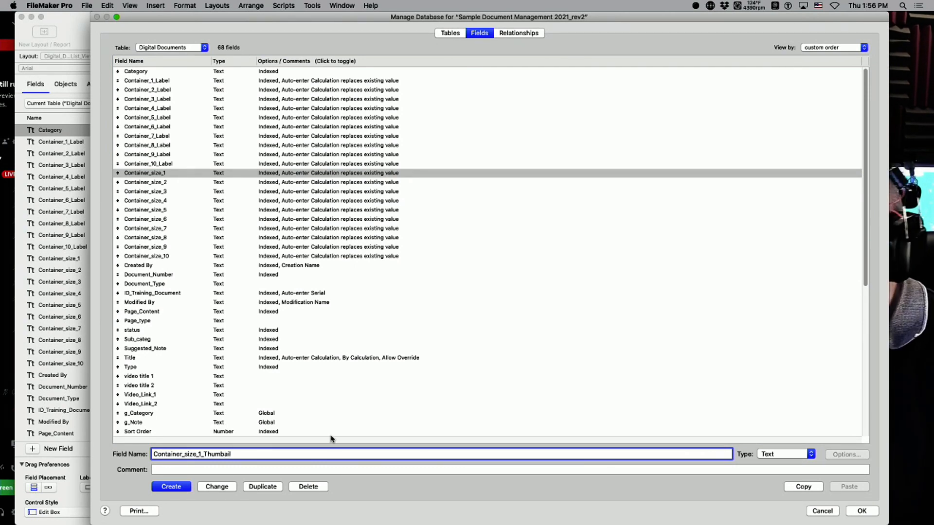
pyautogui.click(779, 455)
pyautogui.click(778, 498)
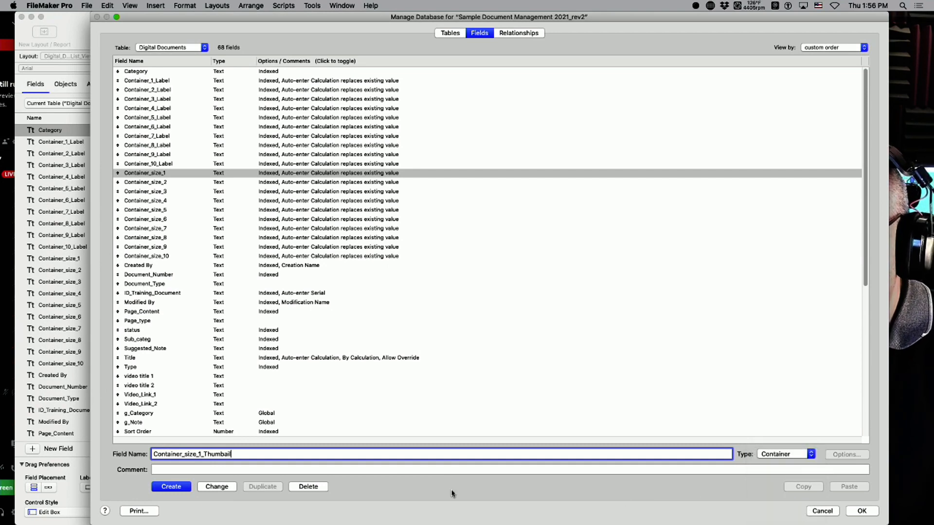
pyautogui.click(161, 491)
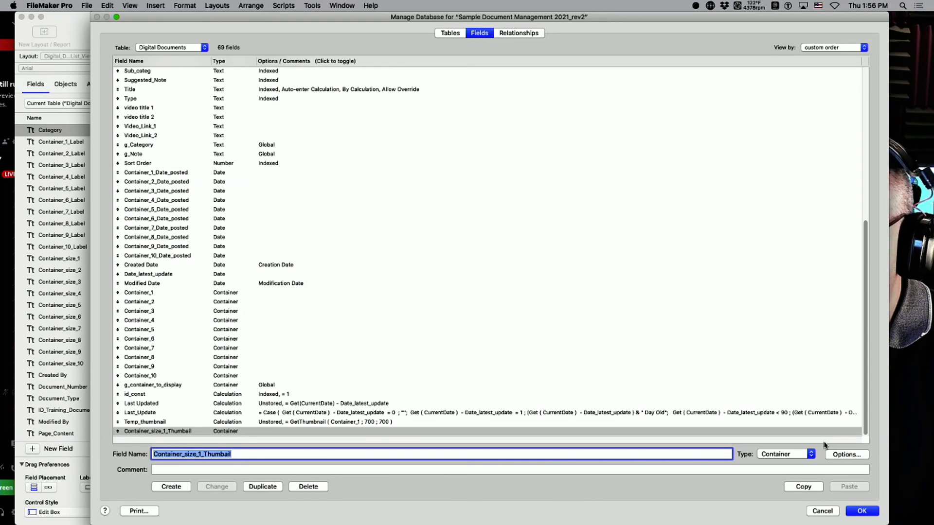
pyautogui.click(847, 454)
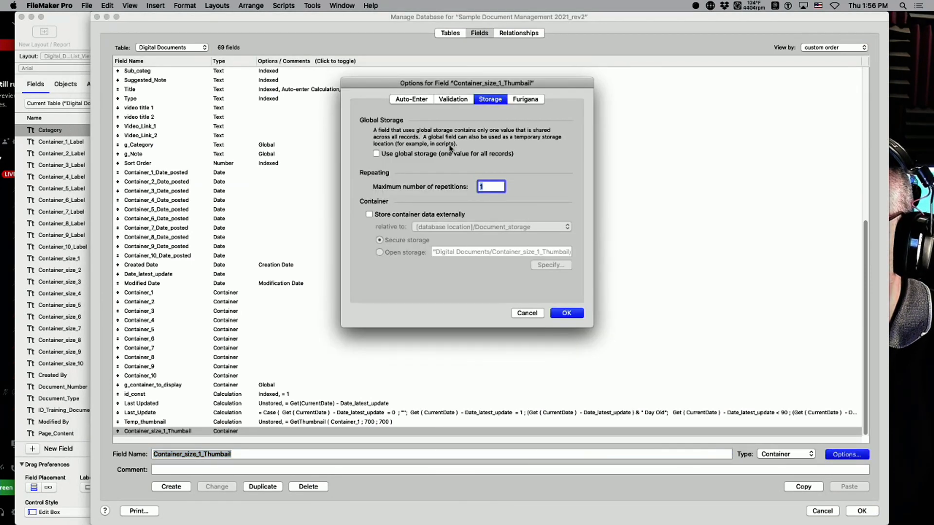
pyautogui.click(400, 100)
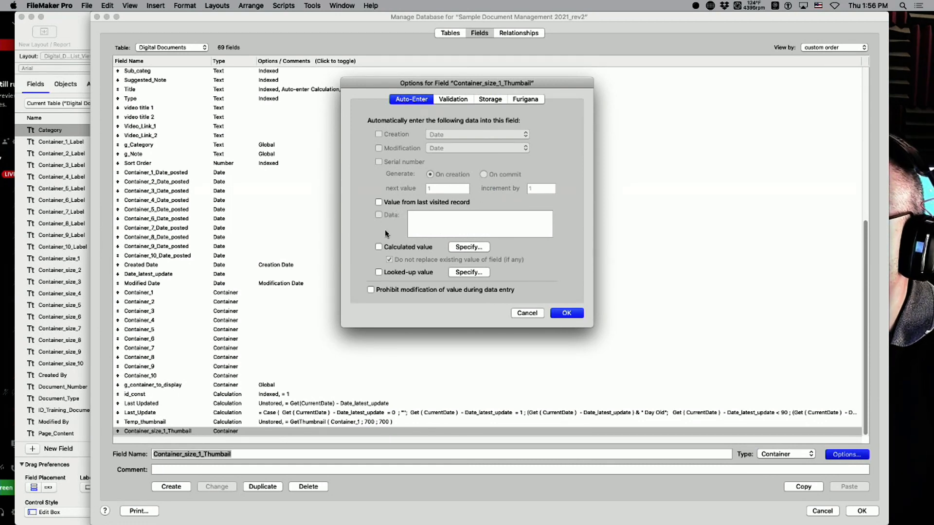
# Start a calculated auto-enter value with GetThumbnail, first entering 80 for width and height.
pyautogui.click(402, 247)
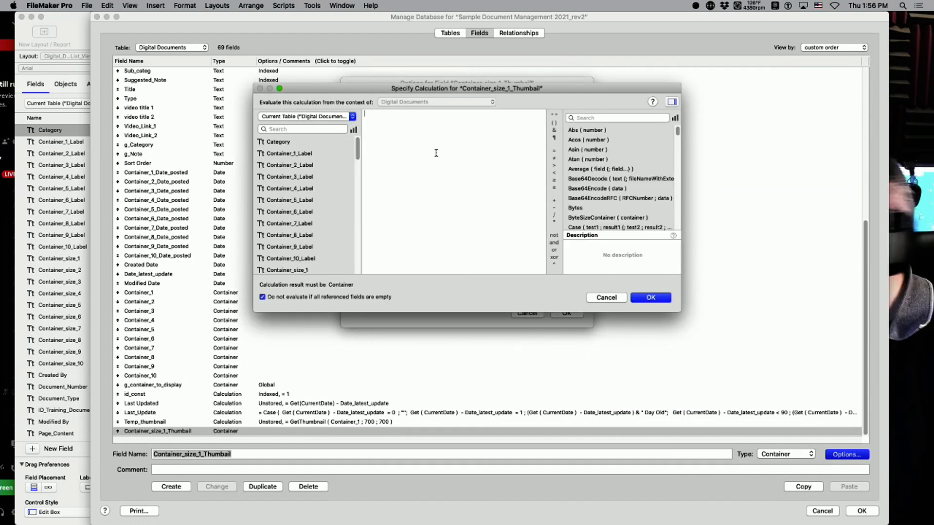
pyautogui.write('Ge')
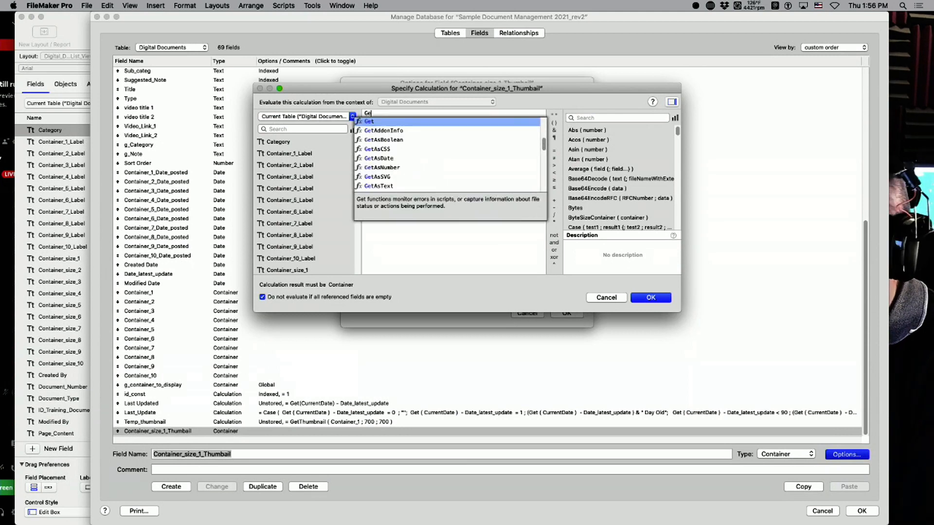
pyautogui.write('tThumb')
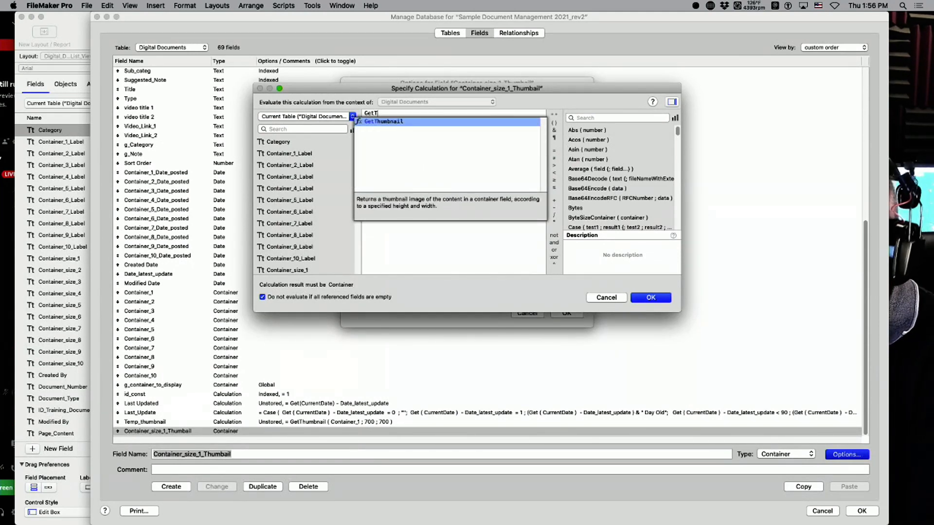
pyautogui.press('Return')
pyautogui.doubleClick(447, 113)
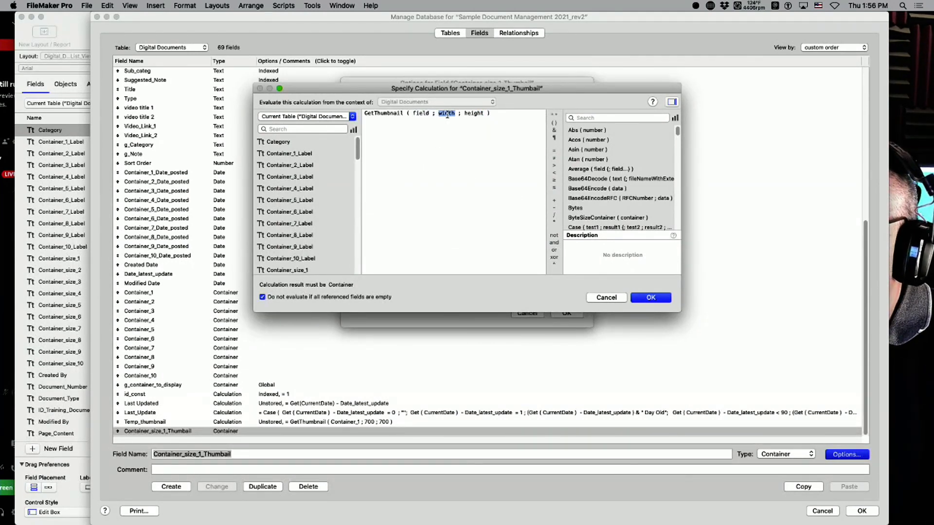
pyautogui.write('80')
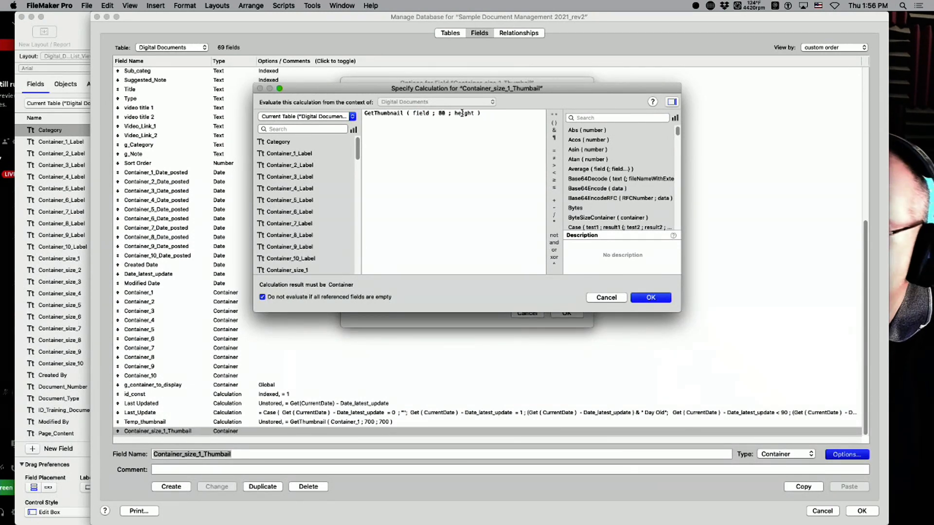
pyautogui.doubleClick(461, 112)
pyautogui.write('80')
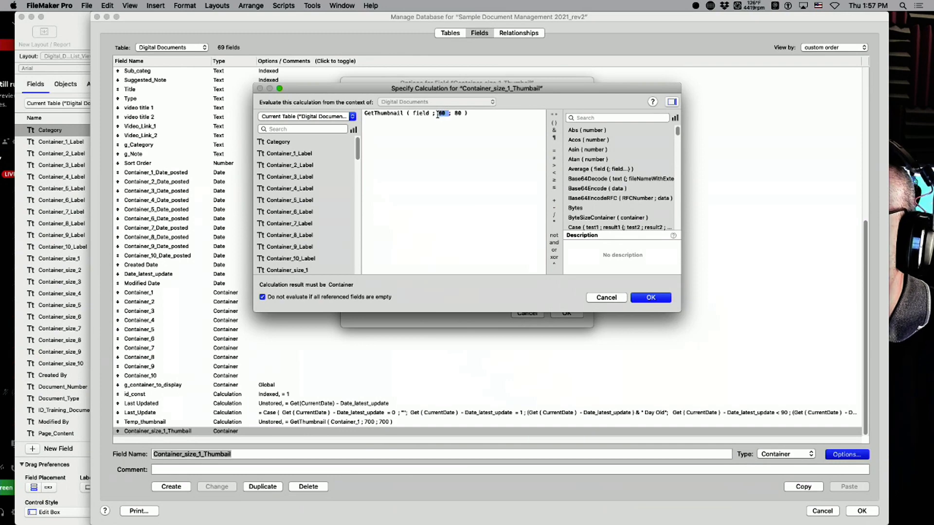
# Change the size to 150 ; 150, pick Container_size_1 as source, and accept the calculation.
pyautogui.click(905, 16)
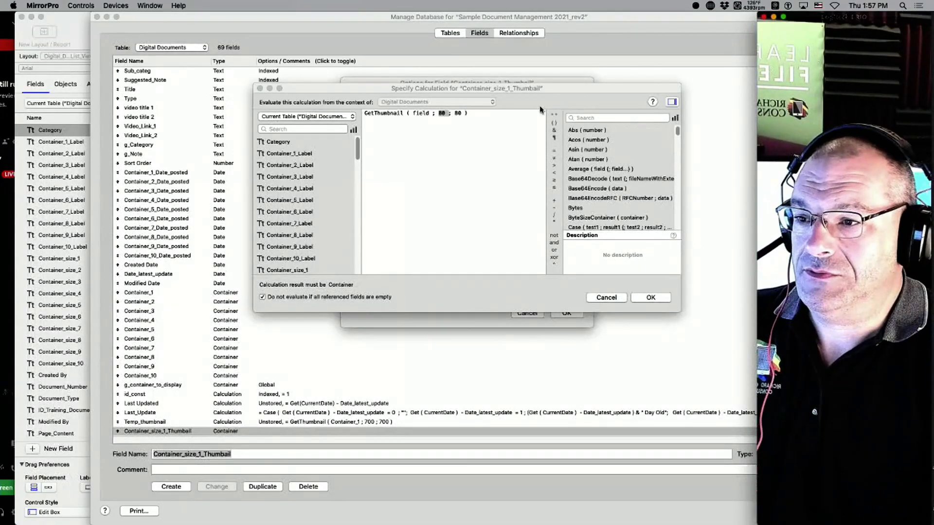
pyautogui.click(479, 125)
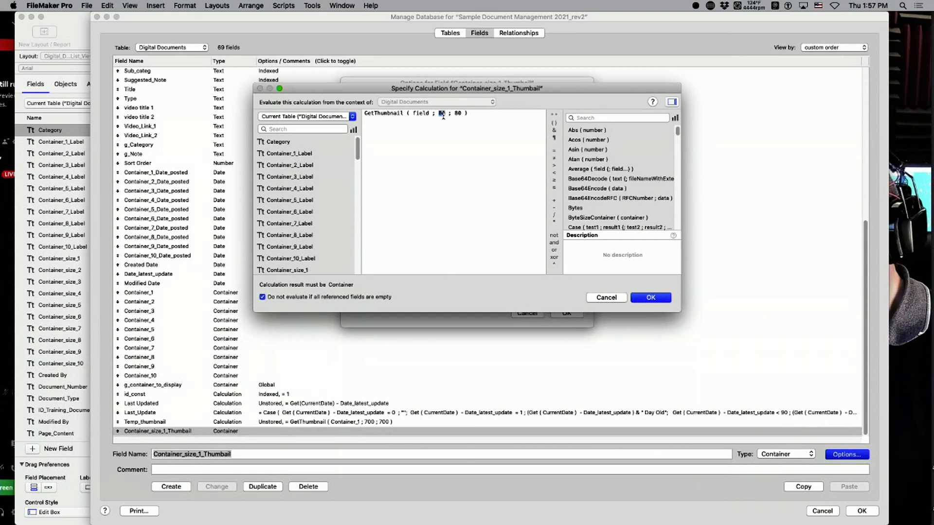
pyautogui.write('150 ; ')
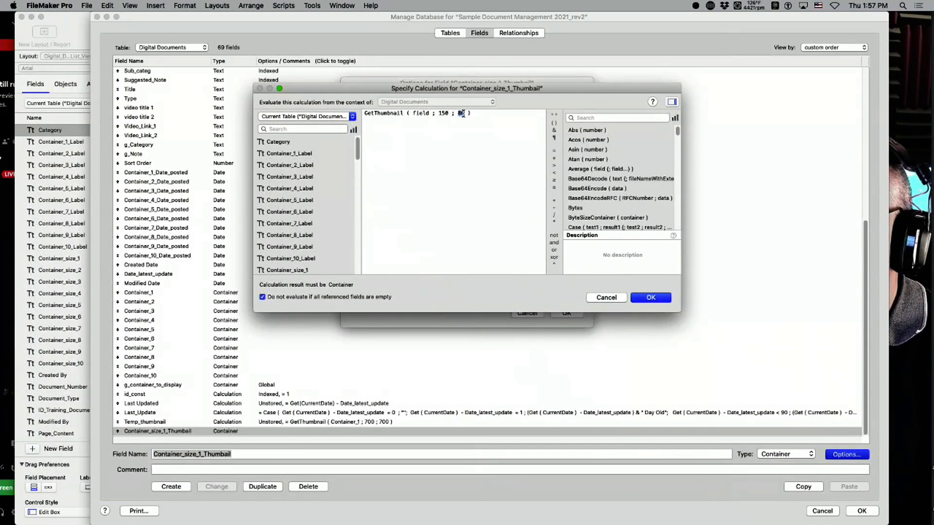
pyautogui.write('150')
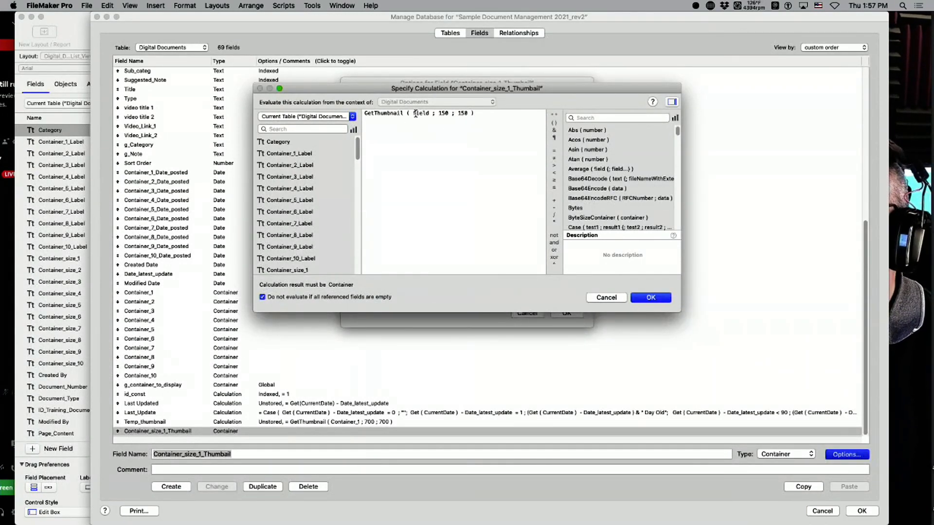
pyautogui.doubleClick(421, 113)
pyautogui.scroll(-3, 298, 160)
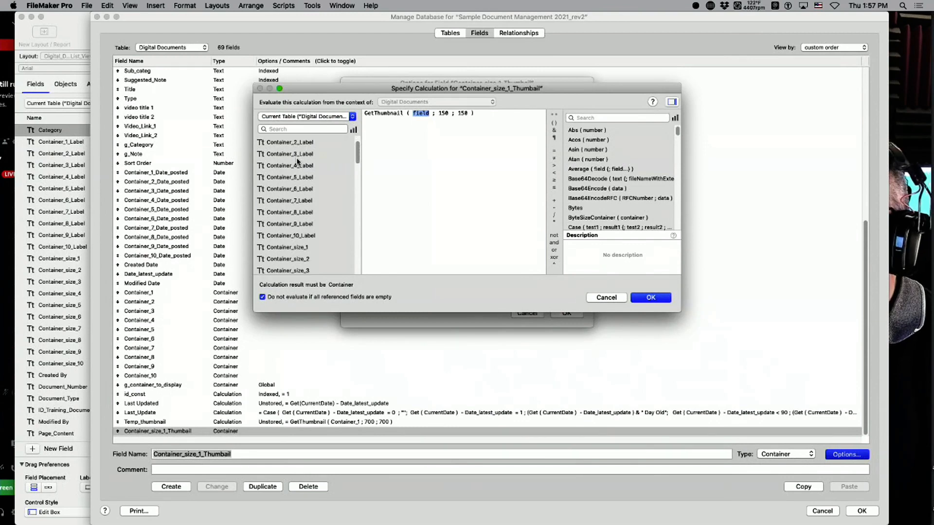
pyautogui.doubleClick(286, 227)
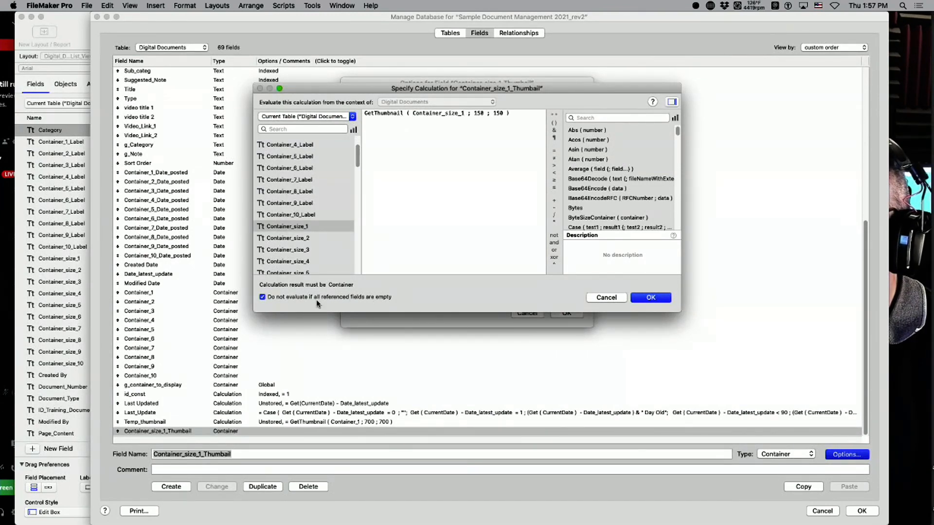
pyautogui.click(642, 300)
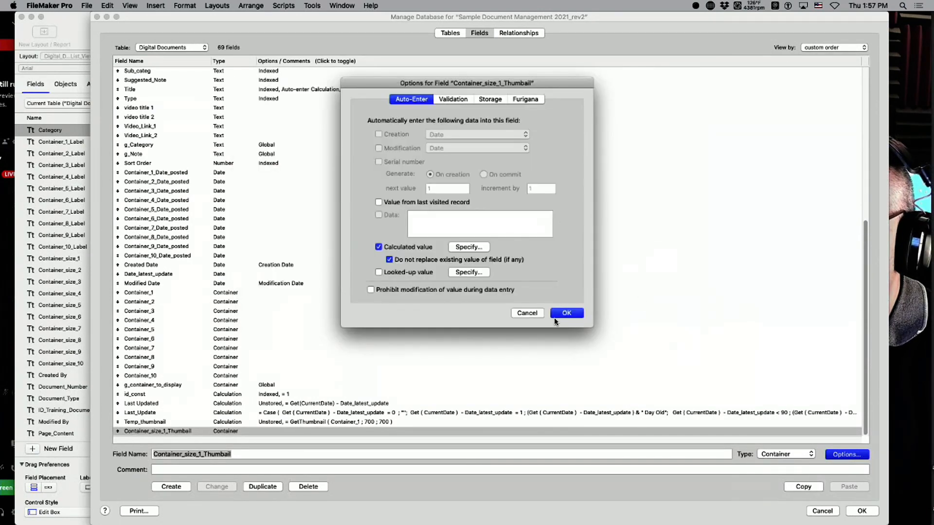
# Uncheck 'Do not replace existing value of field (if any)' and save the thumbnail field's options.
pyautogui.click(415, 261)
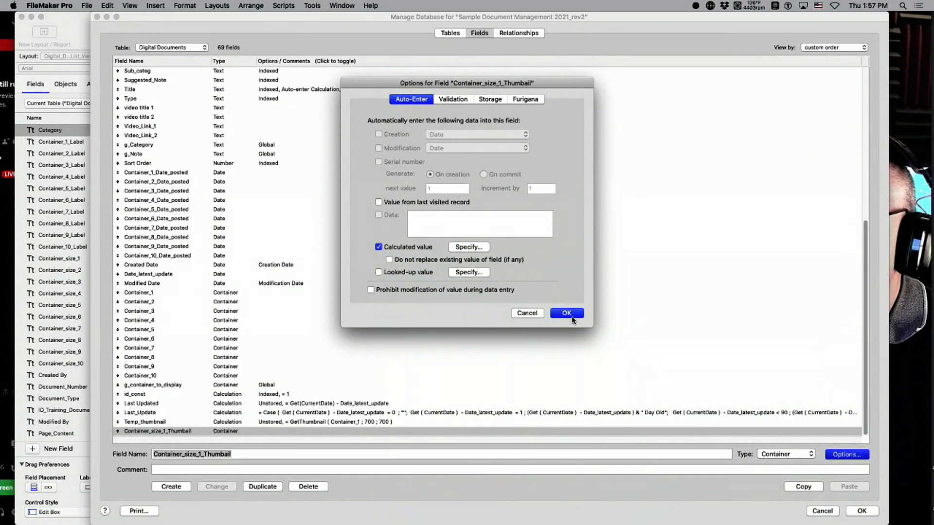
pyautogui.click(427, 261)
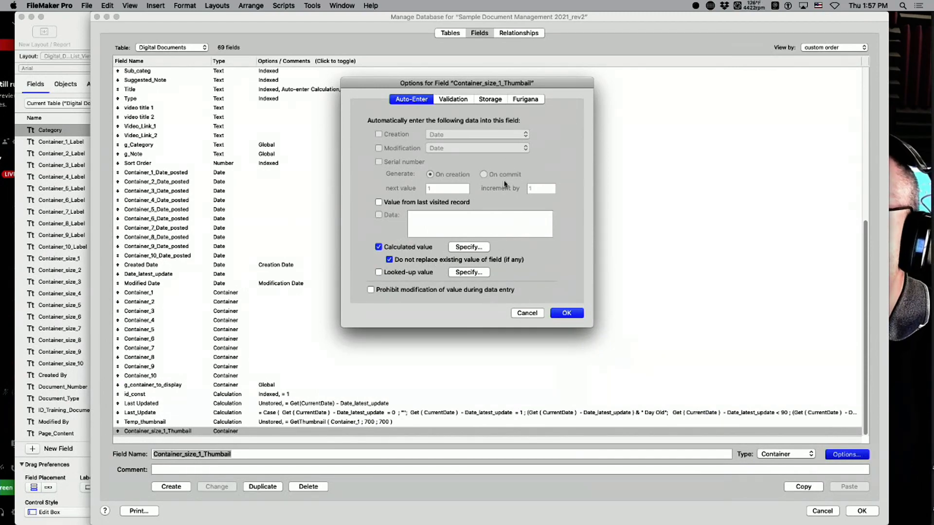
pyautogui.moveTo(614, 18); pyautogui.dragTo(507, 5)
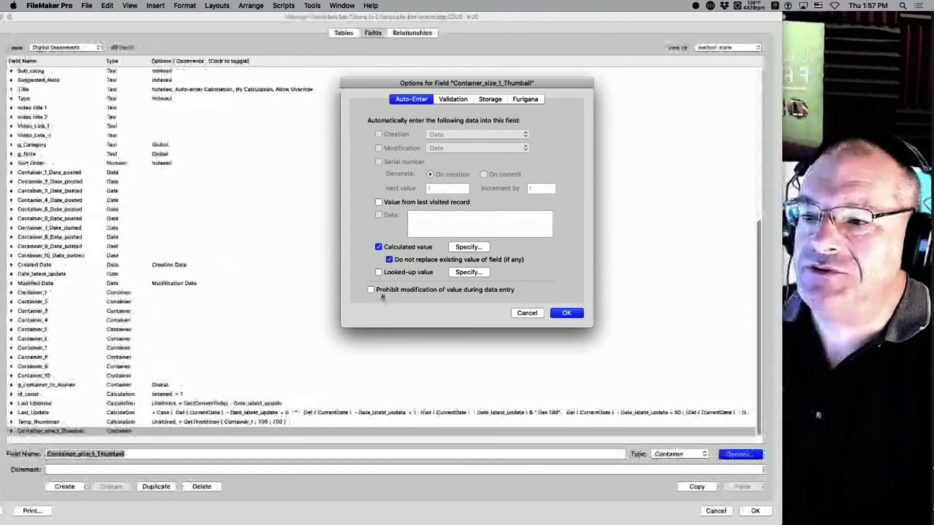
pyautogui.click(412, 261)
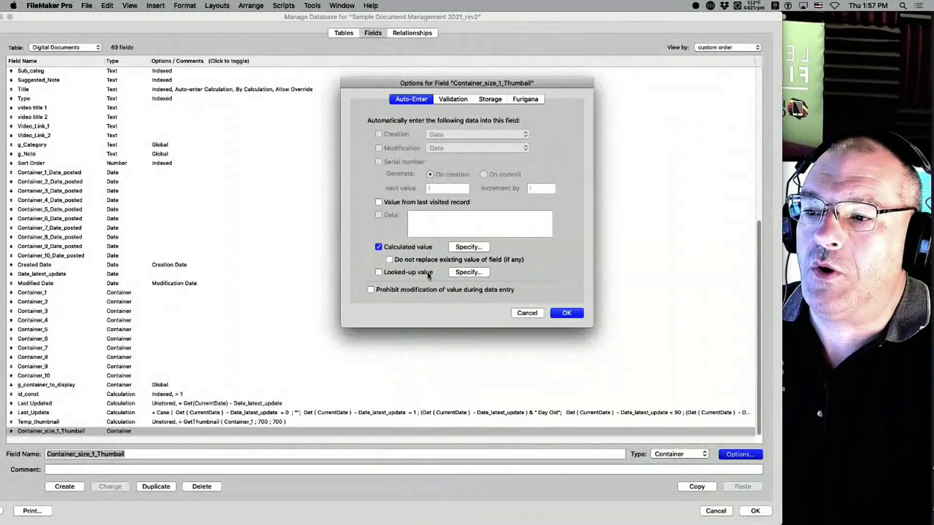
pyautogui.click(416, 260)
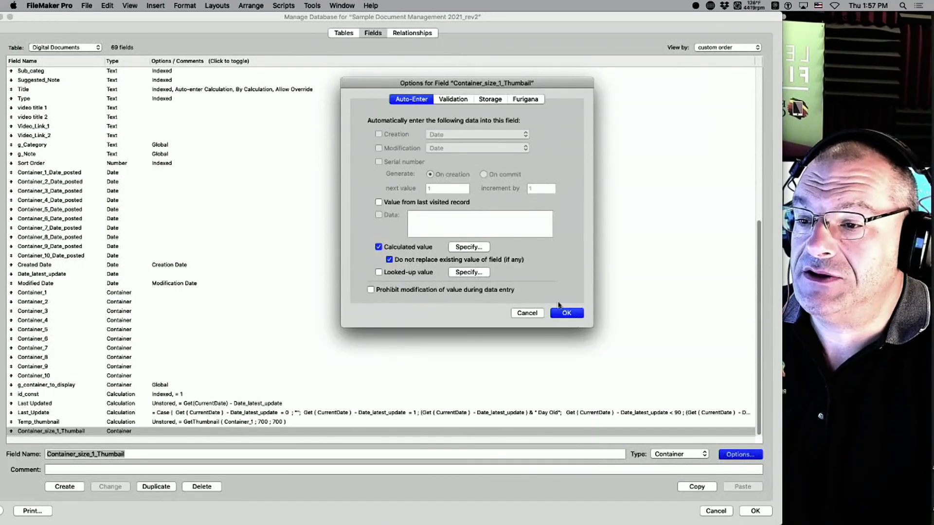
pyautogui.click(407, 262)
pyautogui.click(580, 315)
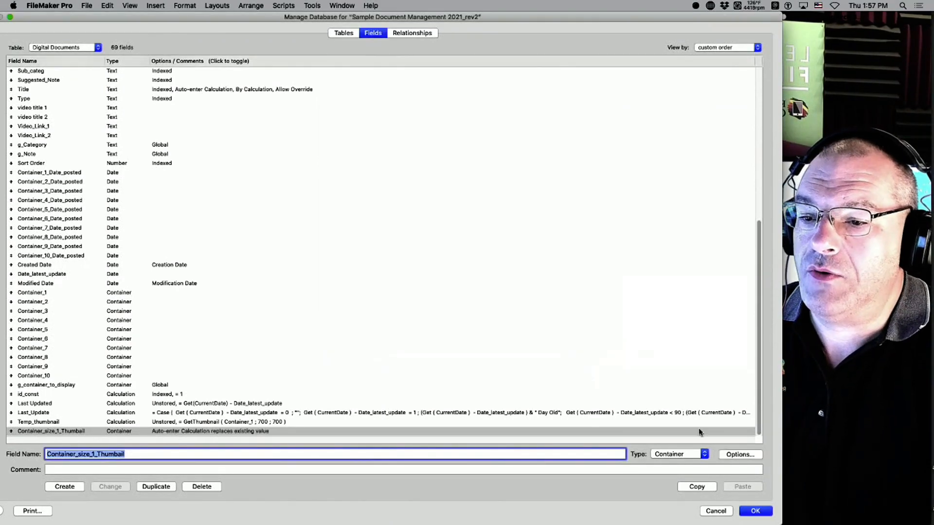
# Delete the auto-placed thumbnail field and its label, then shrink the Body part.
pyautogui.click(755, 511)
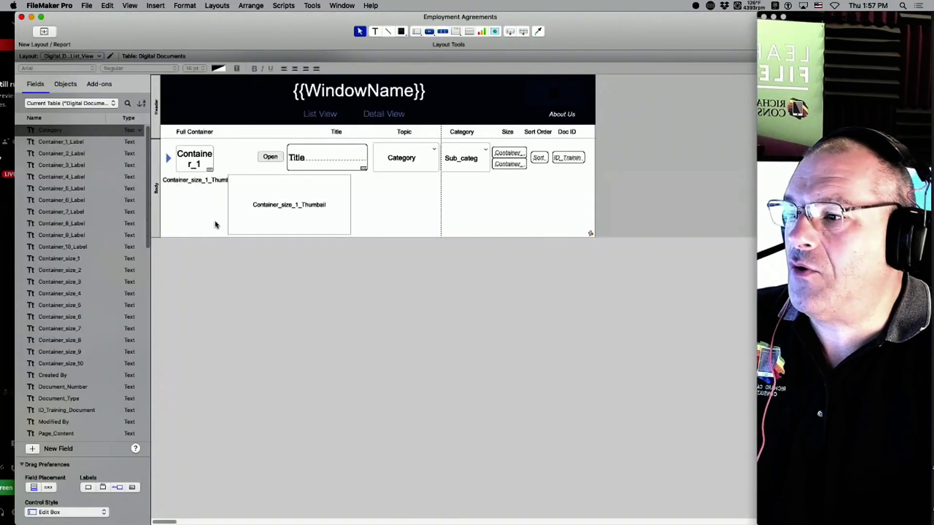
pyautogui.click(200, 183)
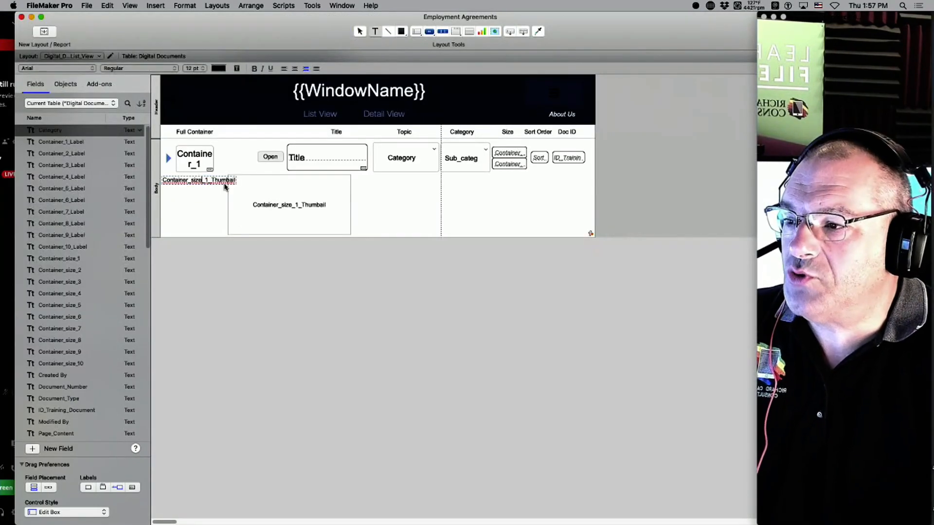
pyautogui.click(284, 210)
pyautogui.press('BackSpace')
pyautogui.click(208, 183)
pyautogui.press('BackSpace')
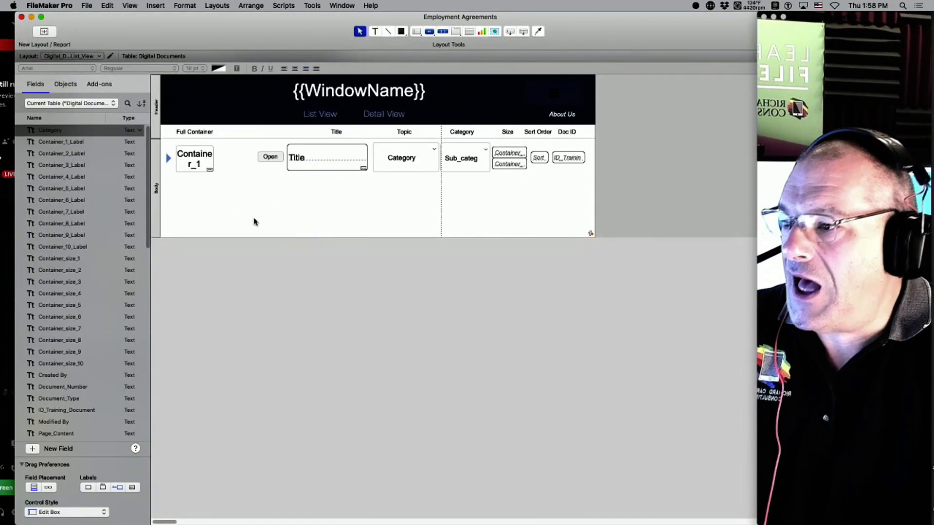
pyautogui.moveTo(290, 237); pyautogui.dragTo(282, 177)
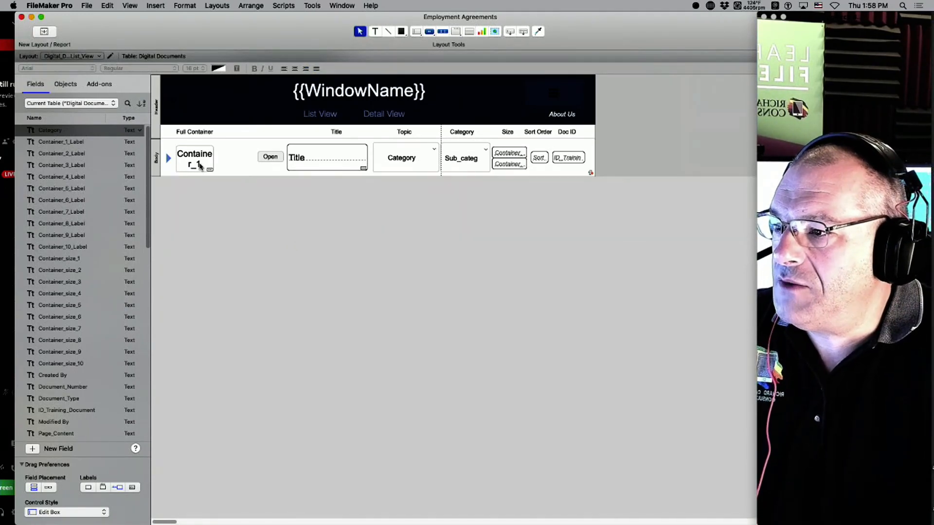
# Duplicate the container beside Full Container as Container_size_1_Thumbail under a '150 x 150' heading.
pyautogui.moveTo(193, 160); pyautogui.dragTo(244, 165)
pyautogui.doubleClick(255, 134)
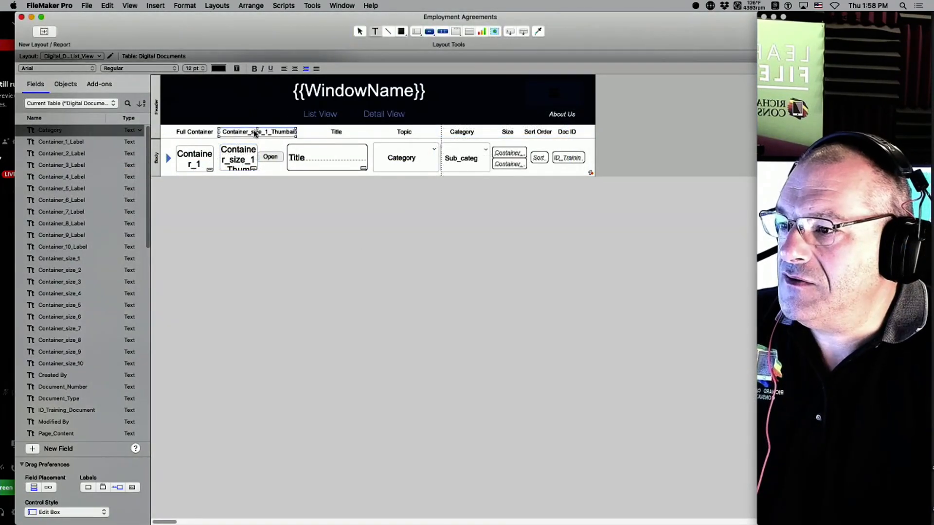
pyautogui.press('super+a')
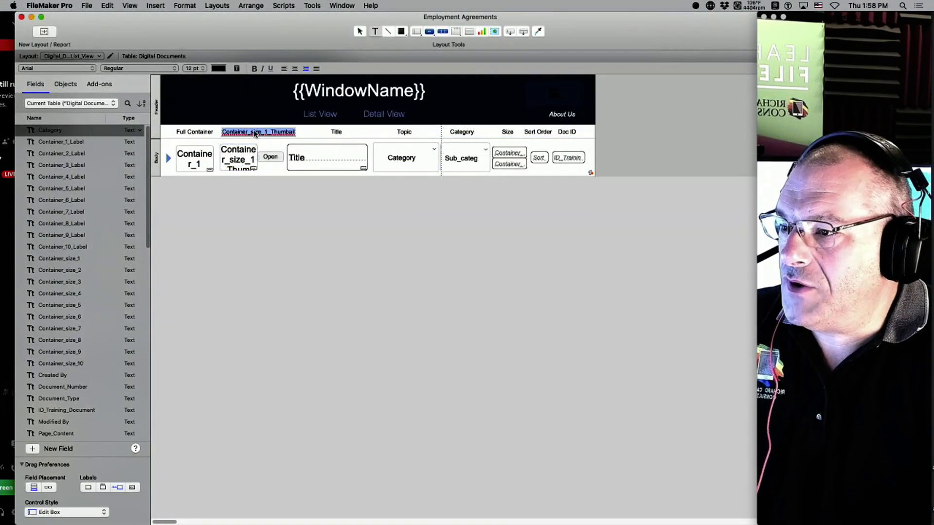
pyautogui.press('BackSpace')
pyautogui.write('150 x 1')
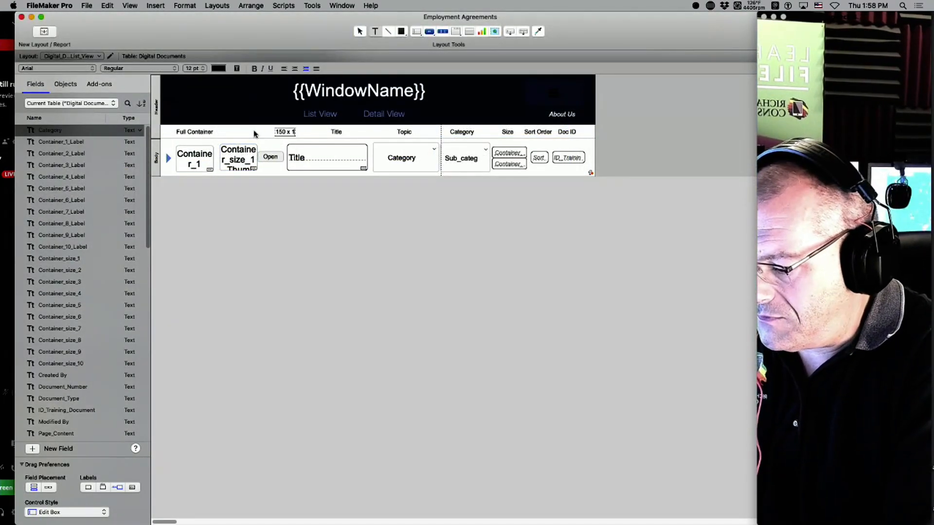
pyautogui.write('50')
pyautogui.press('Escape')
pyautogui.moveTo(288, 132); pyautogui.dragTo(245, 133)
pyautogui.click(246, 166)
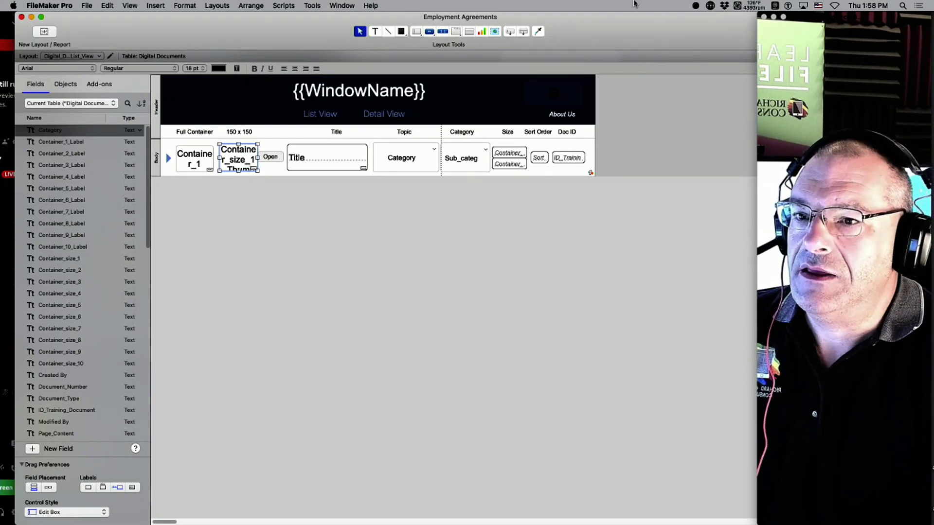
pyautogui.moveTo(676, 37); pyautogui.dragTo(492, 34)
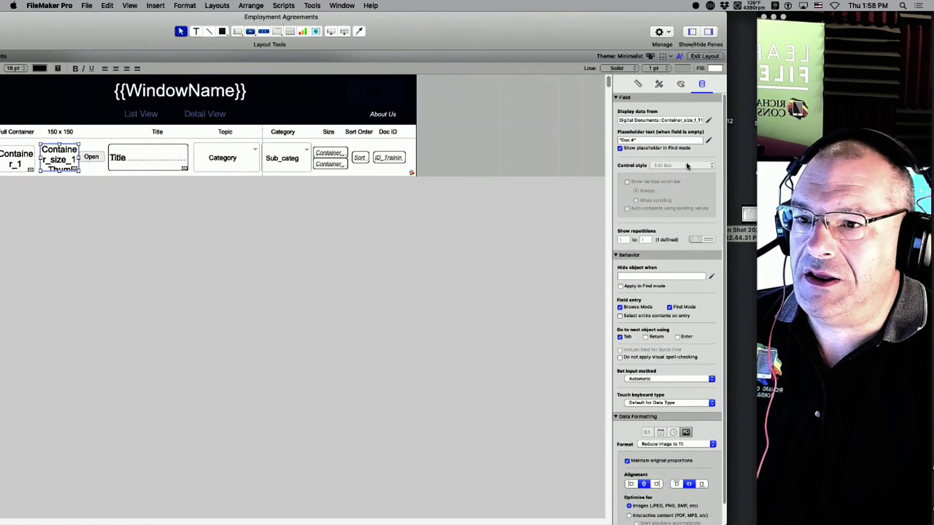
# Set the thumbnail field's width and height to 50 pt in the Inspector's Position settings.
pyautogui.click(640, 86)
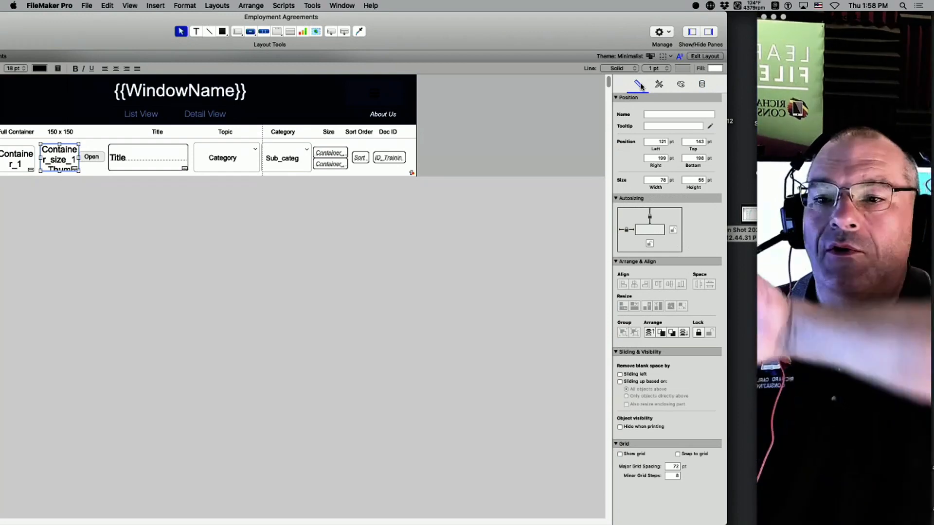
pyautogui.moveTo(589, 33); pyautogui.dragTo(657, 5)
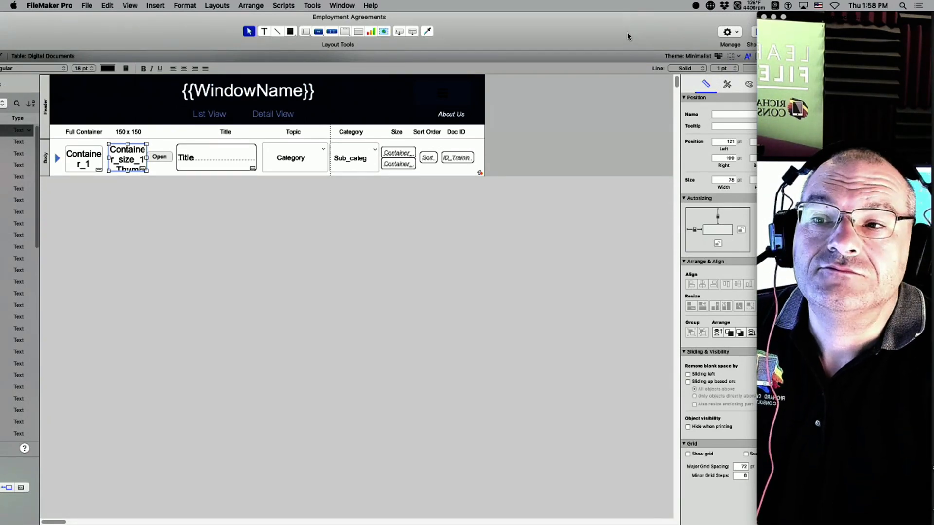
pyautogui.moveTo(628, 36); pyautogui.dragTo(581, 25)
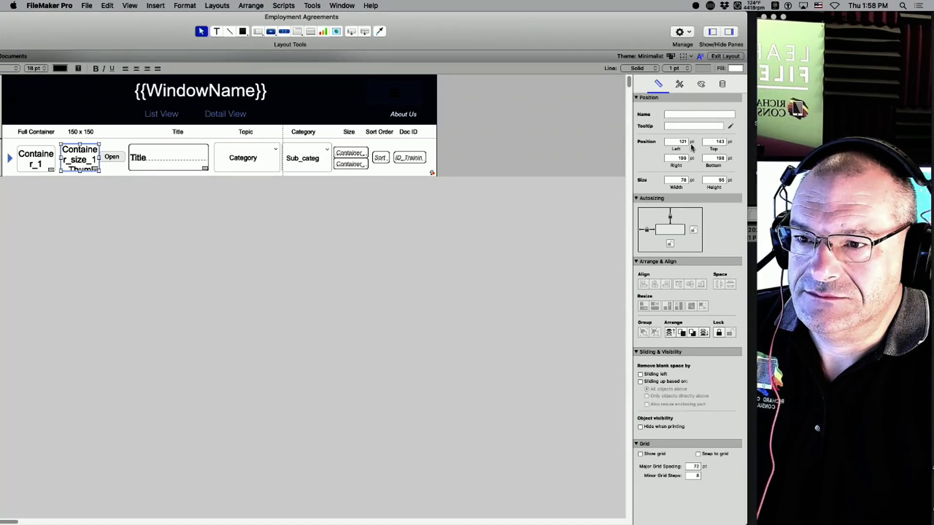
pyautogui.doubleClick(680, 180)
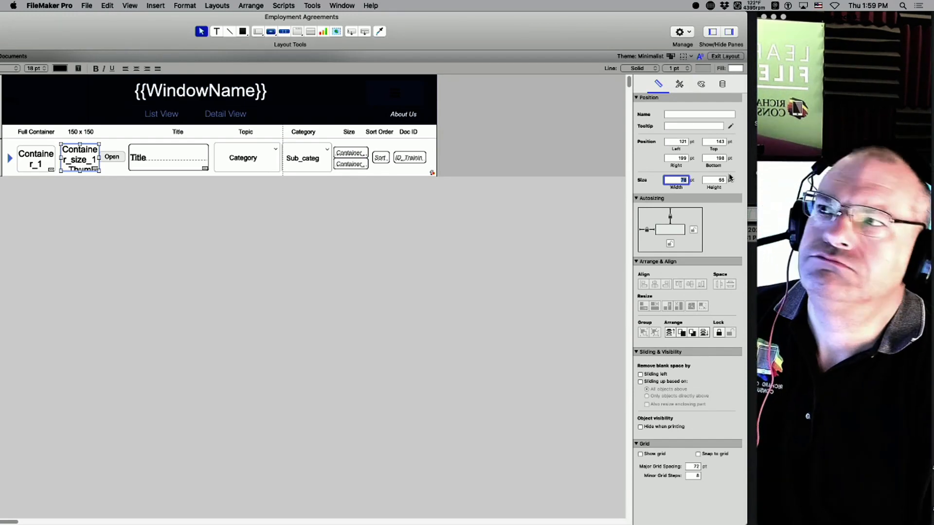
pyautogui.write('50')
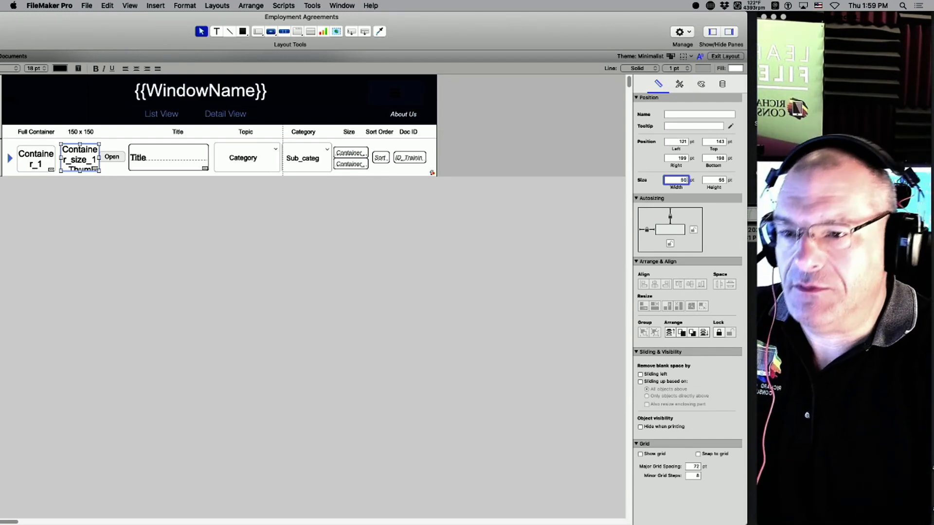
pyautogui.doubleClick(715, 180)
pyautogui.write('50')
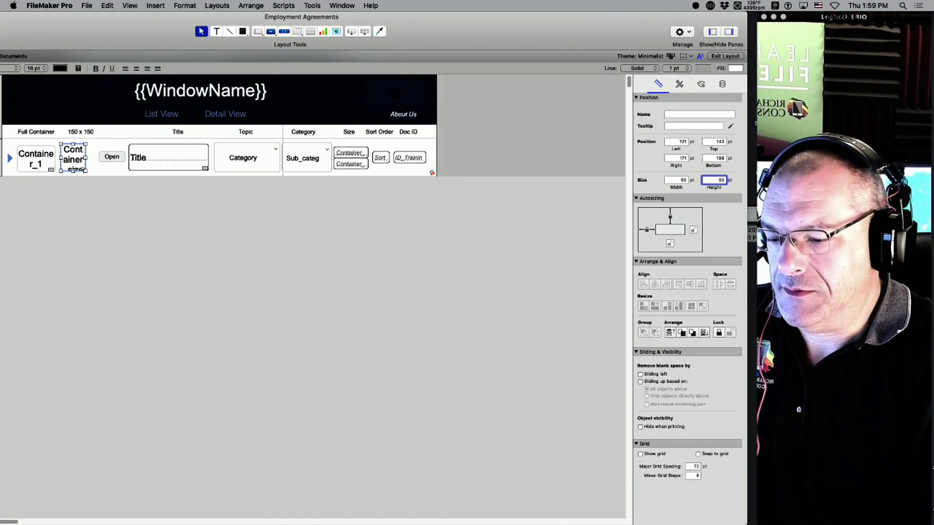
pyautogui.press('Return')
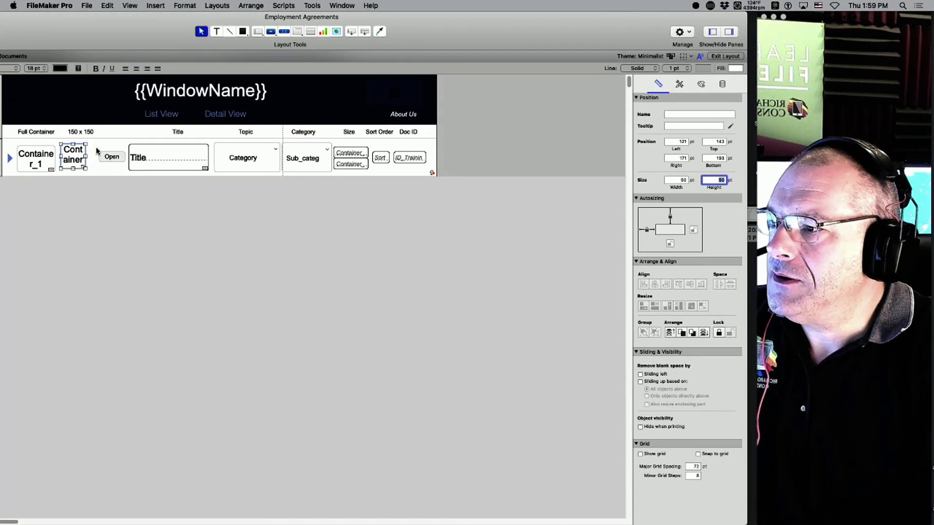
# Move the thumbnail field under the 150 x 150 header and widen it to 60 pt.
pyautogui.moveTo(83, 154); pyautogui.dragTo(83, 154)
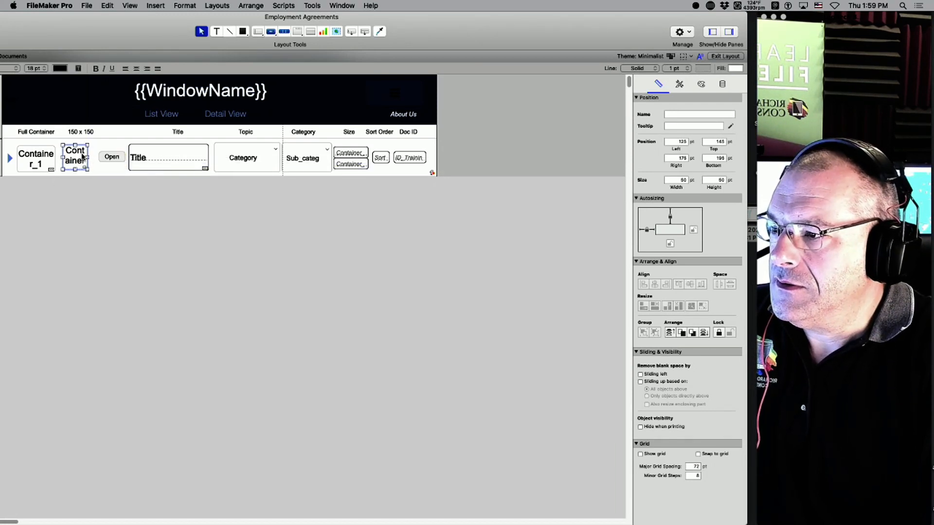
pyautogui.moveTo(82, 157)
pyautogui.mouseDown()
pyautogui.moveTo(91, 175)
pyautogui.moveTo(86, 166)
pyautogui.mouseUp()
pyautogui.click(85, 133)
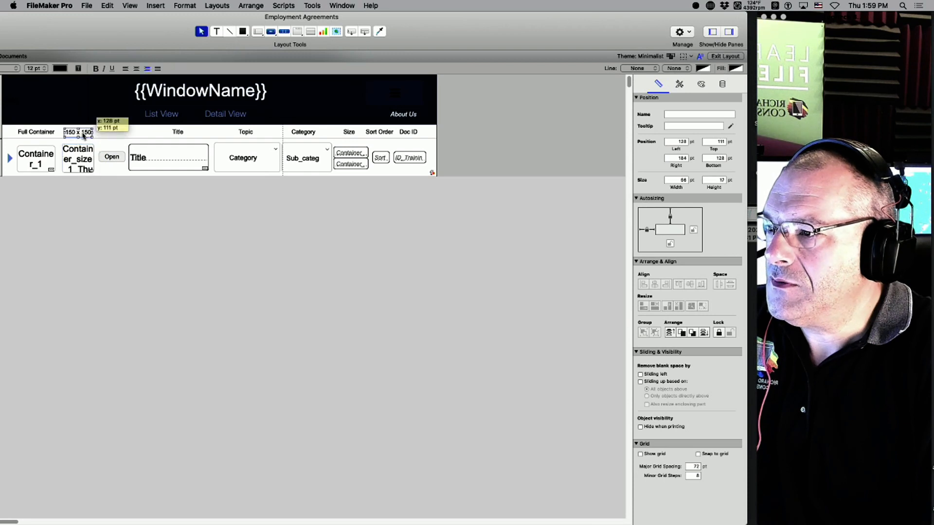
pyautogui.click(91, 164)
pyautogui.click(676, 180)
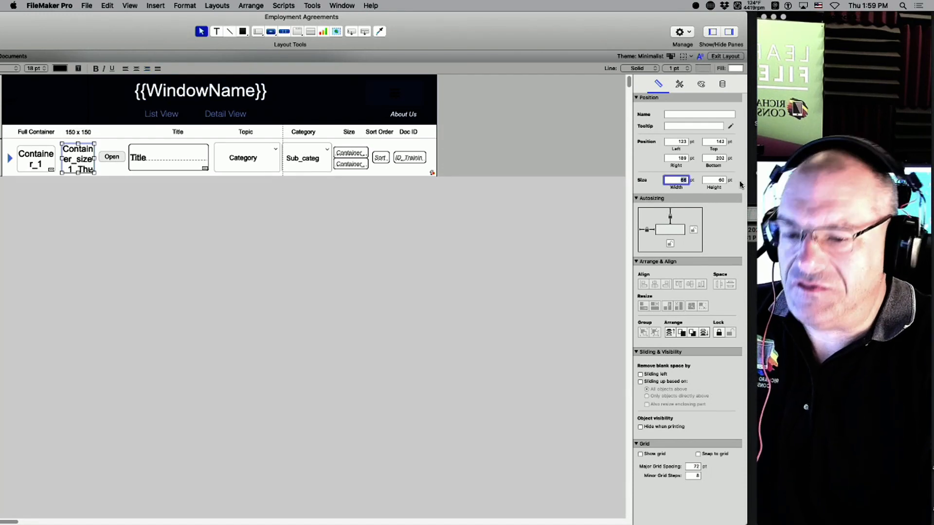
pyautogui.write('60')
pyautogui.click(561, 252)
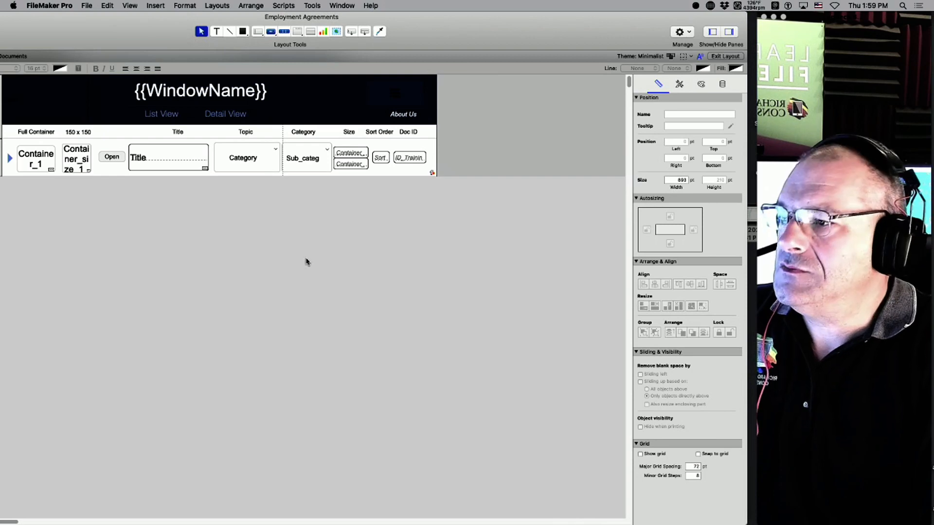
pyautogui.press('super+shift+d')
# Change both 150 values in Container_size_1_Thumbail's GetThumbnail auto-enter formula to 188 and save.
pyautogui.scroll(-10, 227, 370)
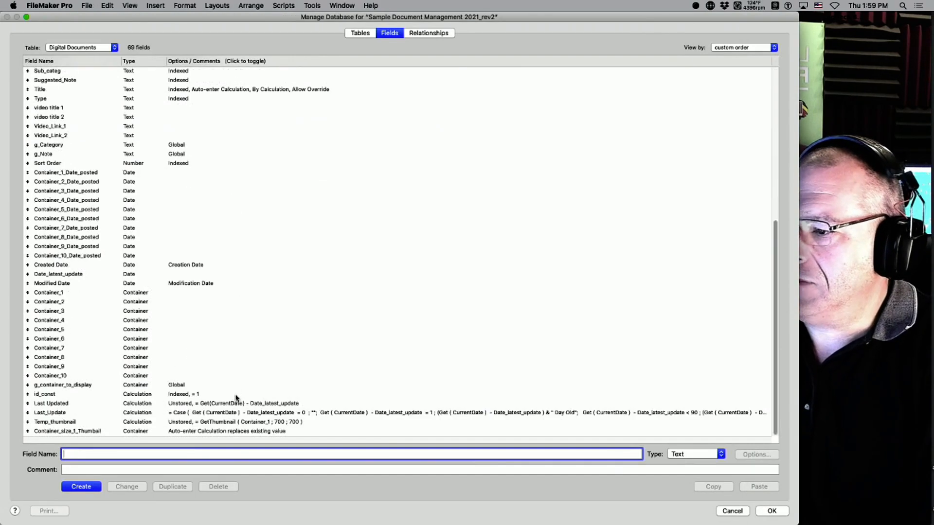
pyautogui.doubleClick(238, 432)
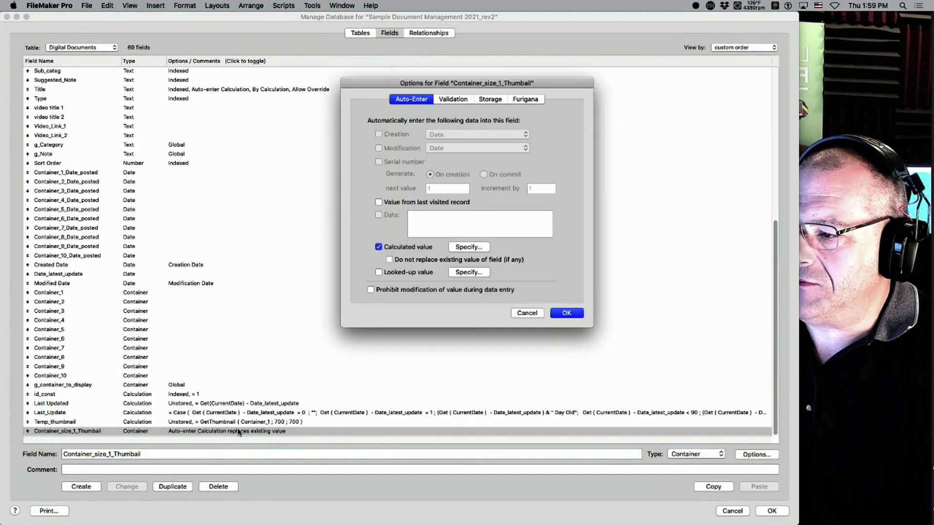
pyautogui.click(468, 247)
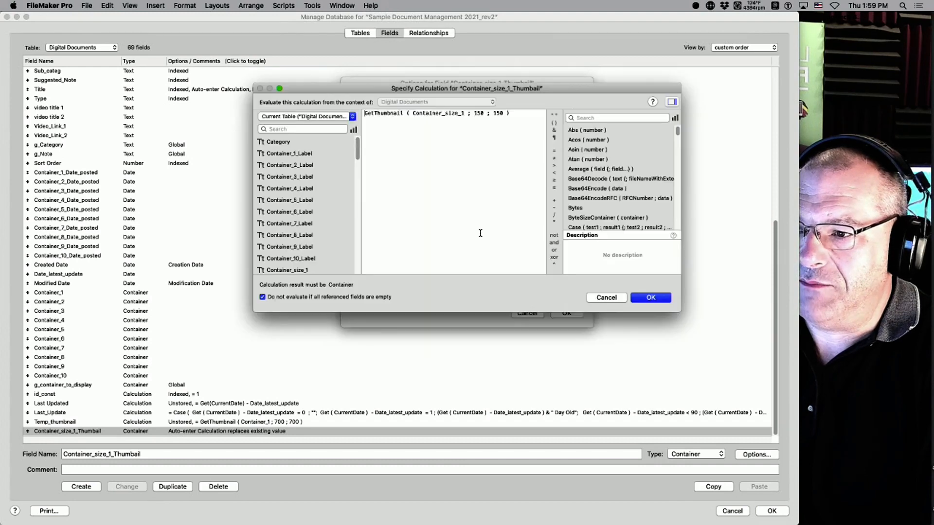
pyautogui.click(472, 114)
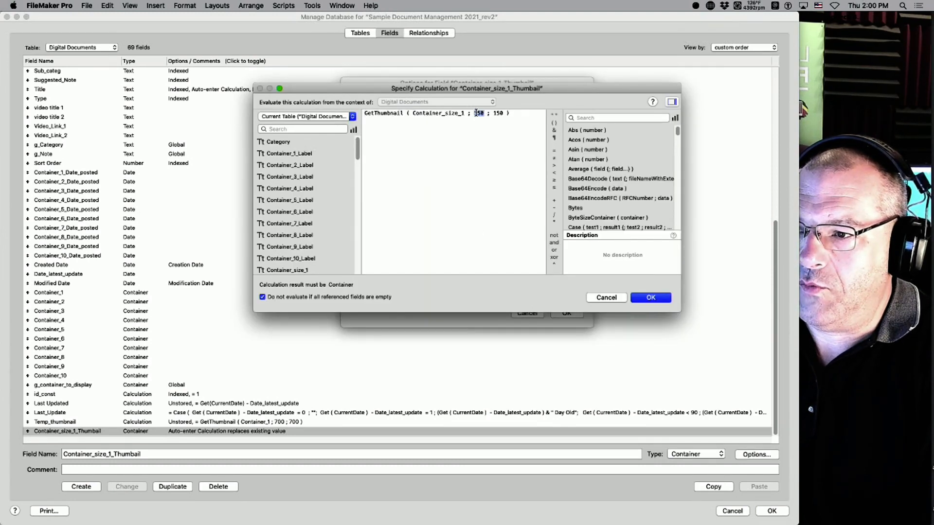
pyautogui.write('188')
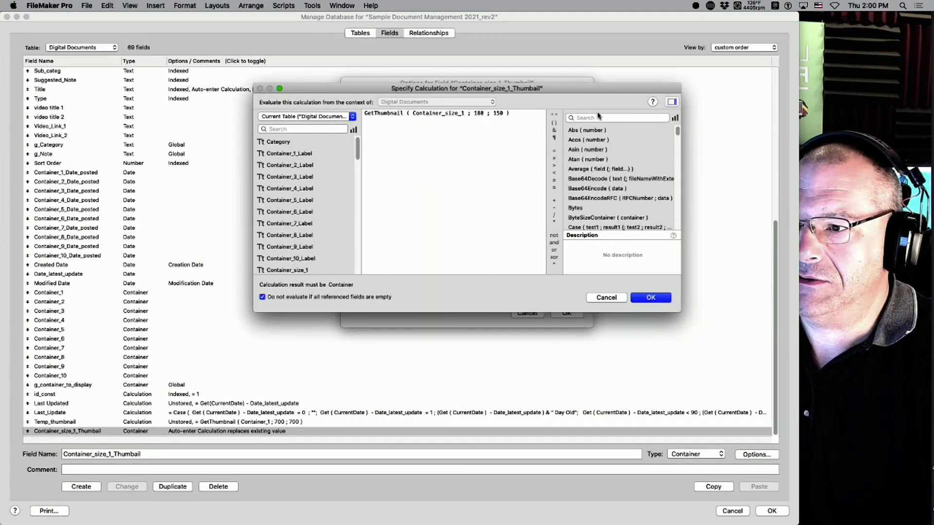
pyautogui.doubleClick(498, 113)
pyautogui.write('1')
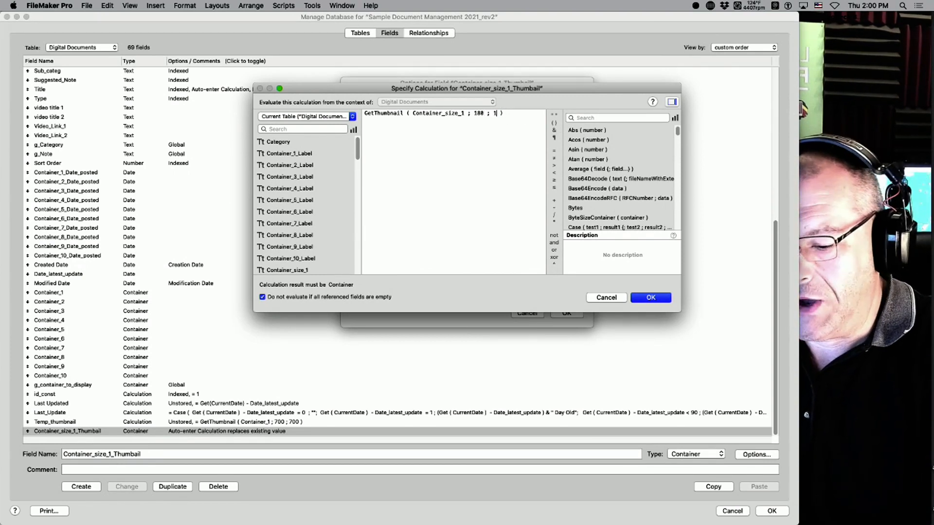
pyautogui.write('88')
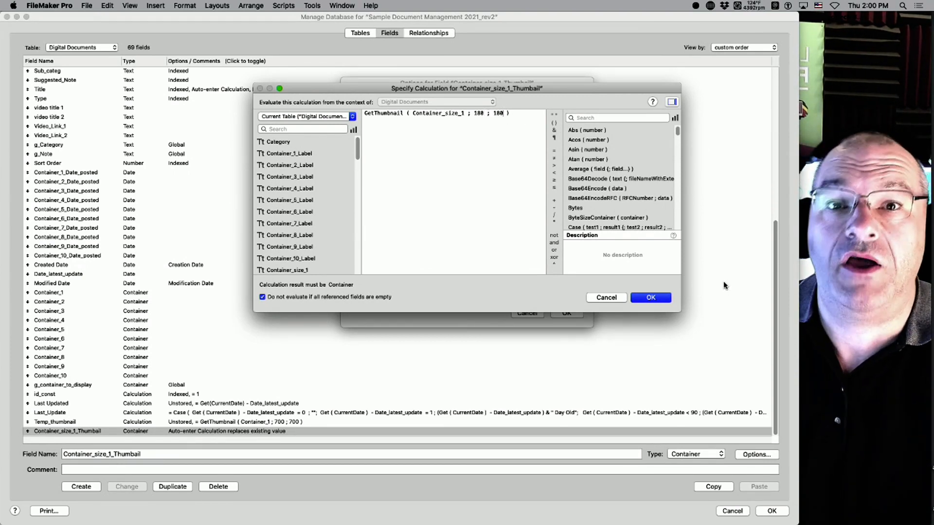
pyautogui.click(651, 297)
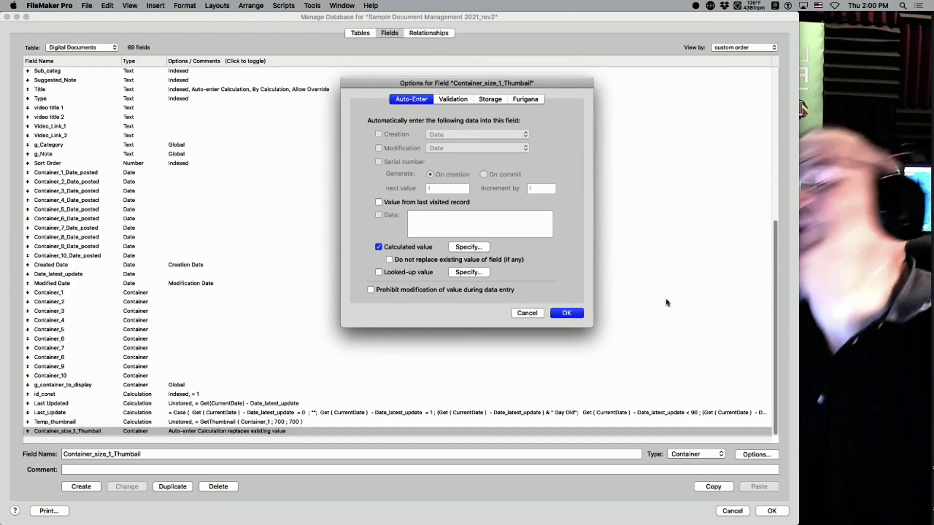
pyautogui.click(573, 314)
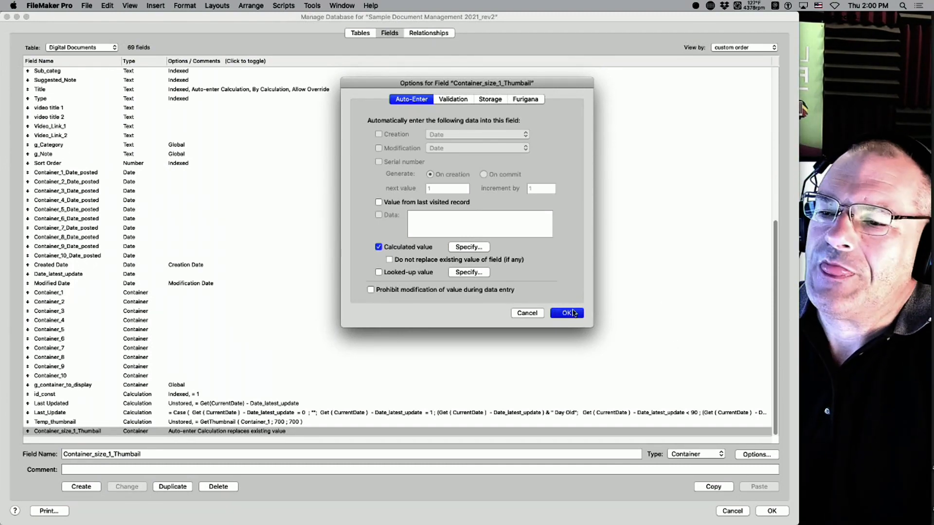
pyautogui.click(772, 510)
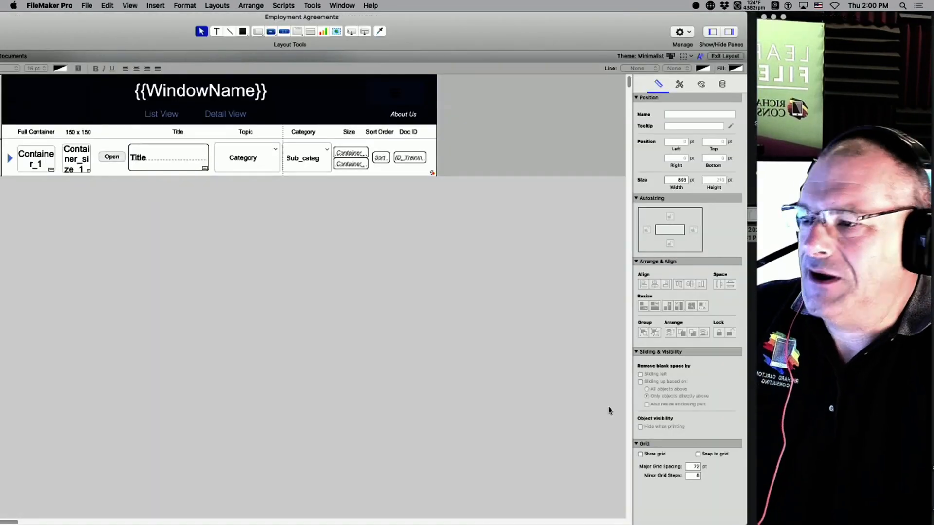
# Switch to Browse mode to view the New Hire Paperwork record's thumbnail in Employment Agreements.
pyautogui.press('super+b')
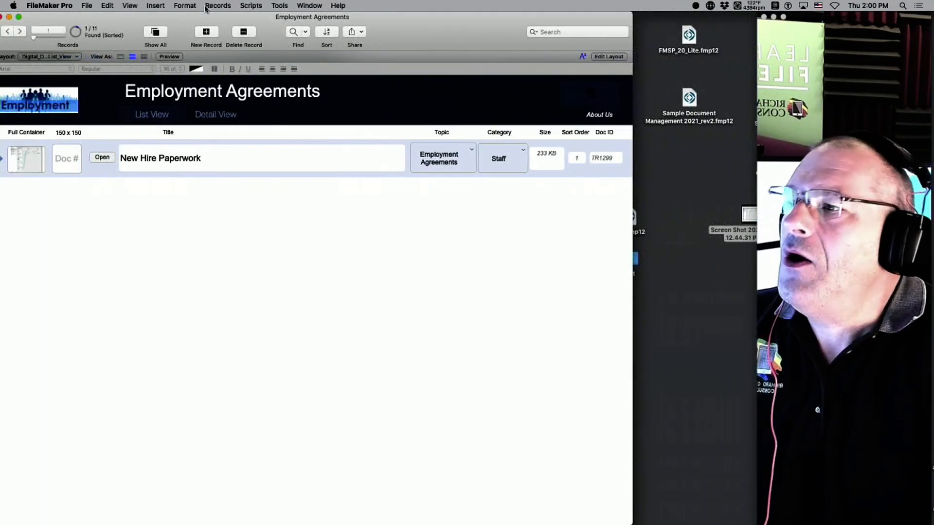
pyautogui.moveTo(209, 15); pyautogui.dragTo(307, 4)
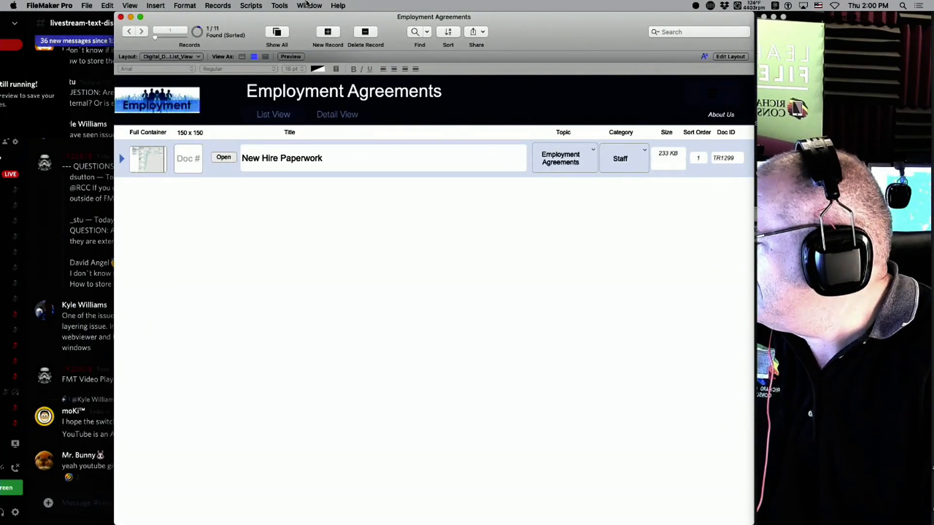
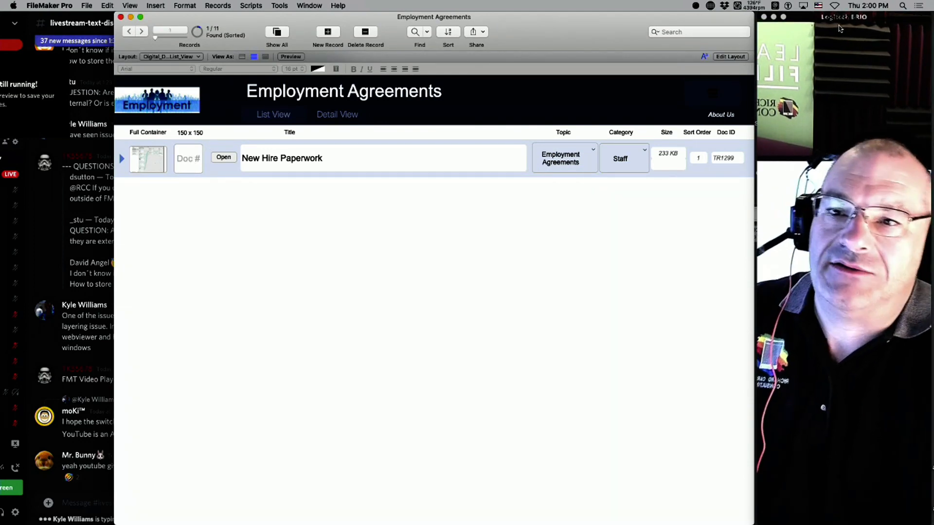
# Move the screenshot file out from under the window into open desktop space.
pyautogui.moveTo(842, 20); pyautogui.dragTo(847, 234)
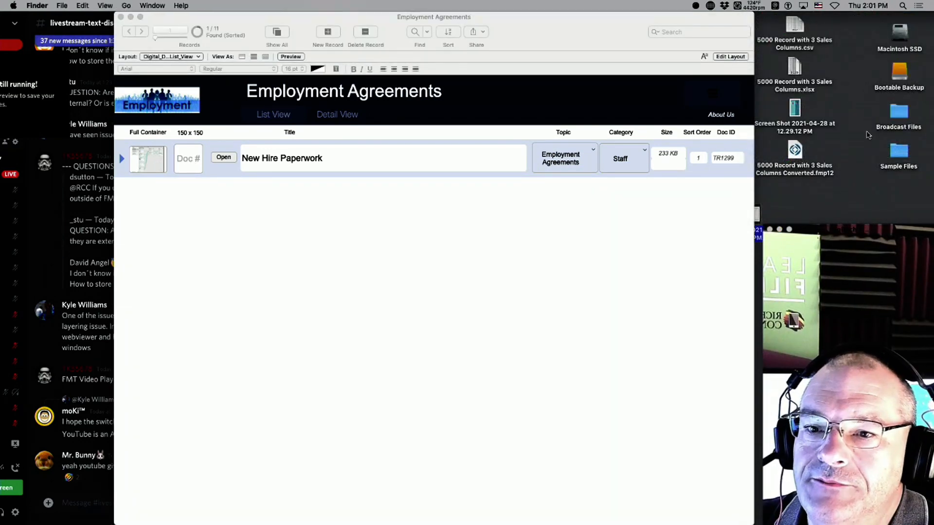
pyautogui.click(856, 162)
pyautogui.moveTo(803, 230); pyautogui.dragTo(857, 280)
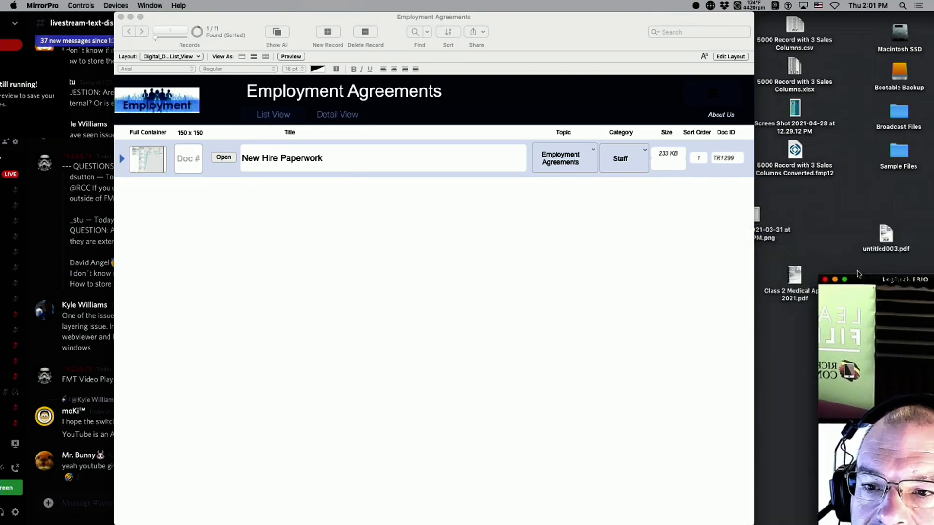
pyautogui.moveTo(772, 233); pyautogui.dragTo(152, 166)
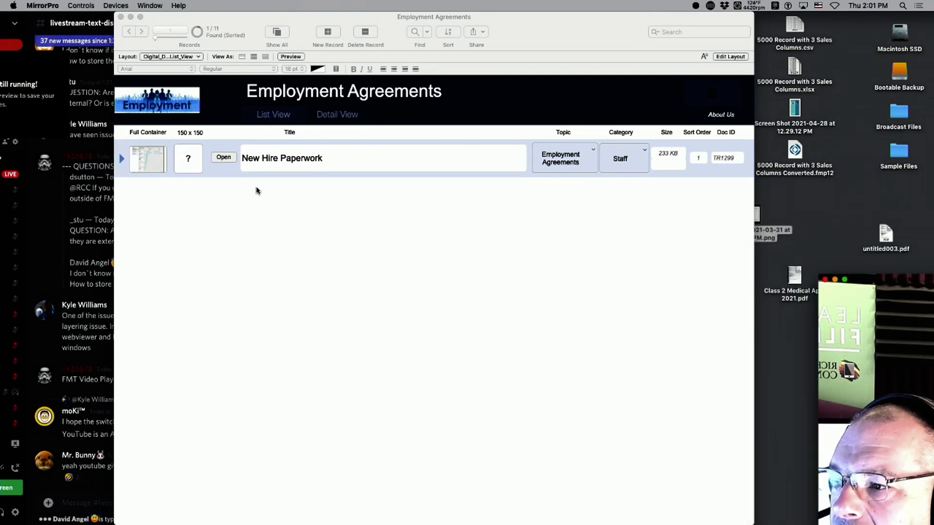
pyautogui.moveTo(774, 233); pyautogui.dragTo(821, 218)
pyautogui.click(846, 206)
pyautogui.click(209, 207)
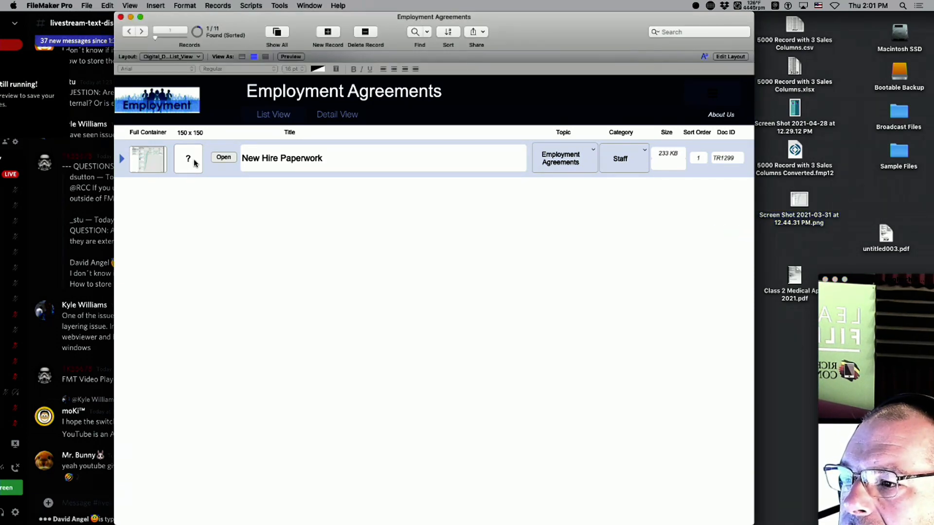
# Assign Container_size_1_Thumbail to the 150x150 slot, then drop the screenshot into Full Container.
pyautogui.press('super+l')
pyautogui.doubleClick(219, 169)
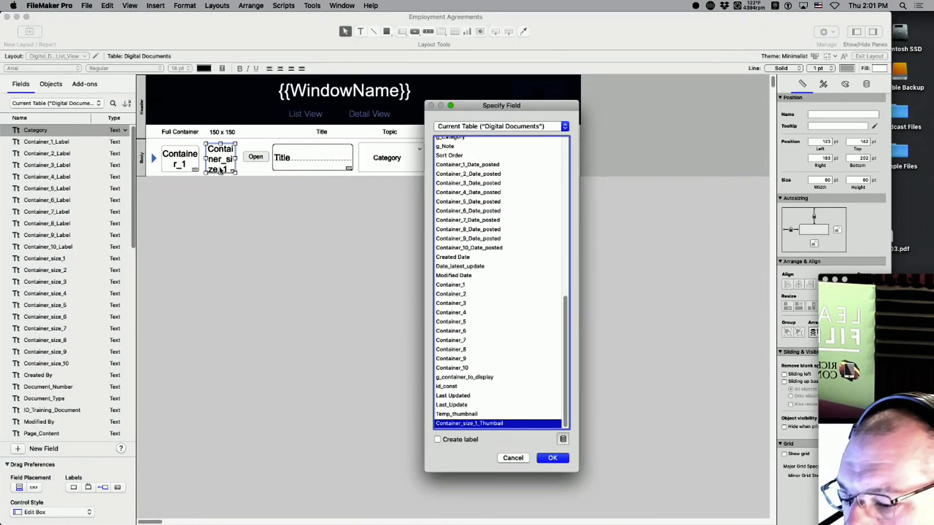
pyautogui.press('Return')
pyautogui.press('super+b')
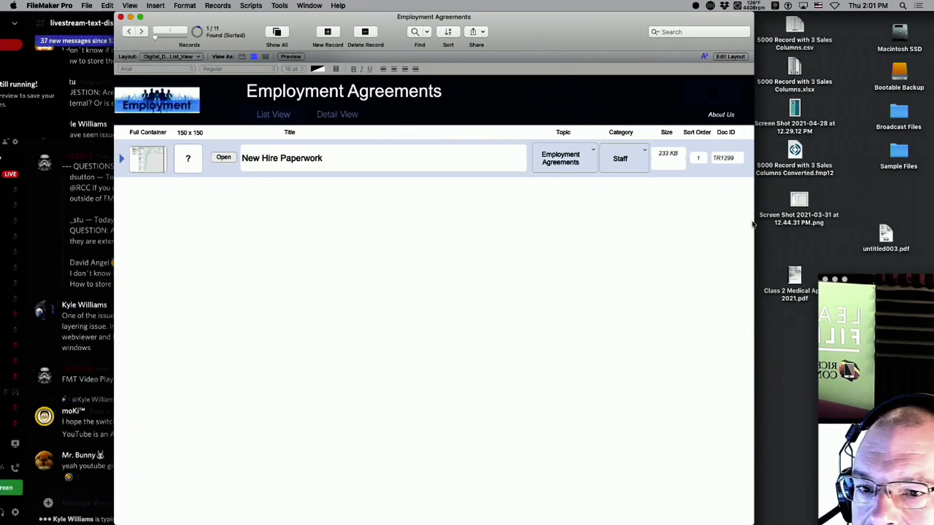
pyautogui.moveTo(798, 201); pyautogui.dragTo(144, 160)
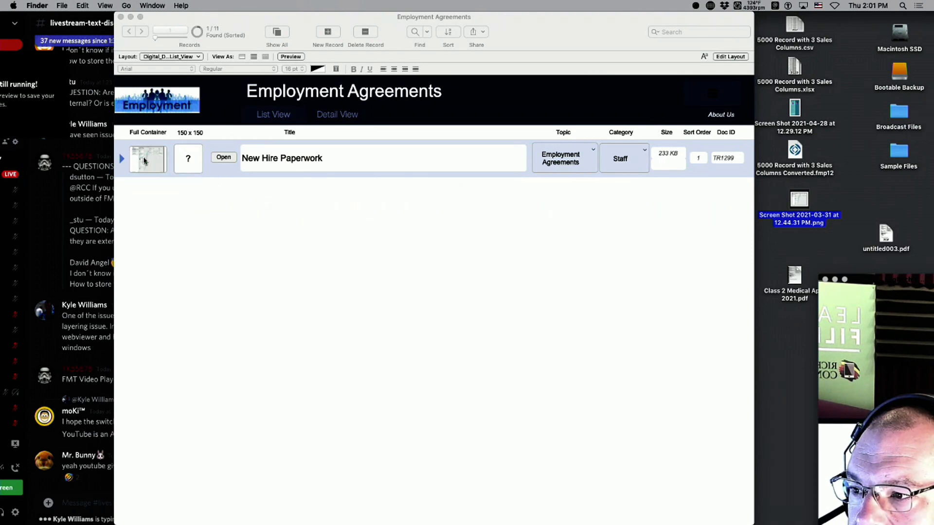
pyautogui.click(197, 201)
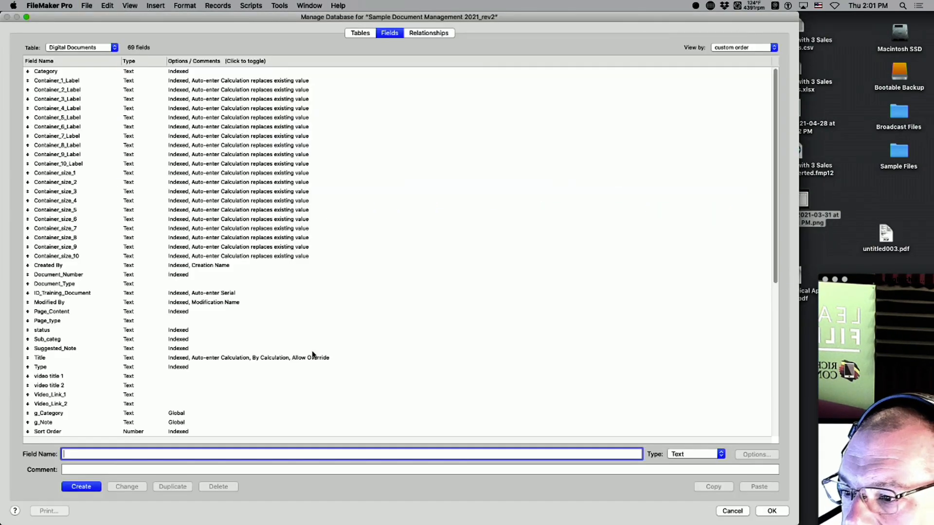
# Review the storage options of Container_size_1_Thumbail.
pyautogui.scroll(-10, 237, 414)
pyautogui.doubleClick(194, 431)
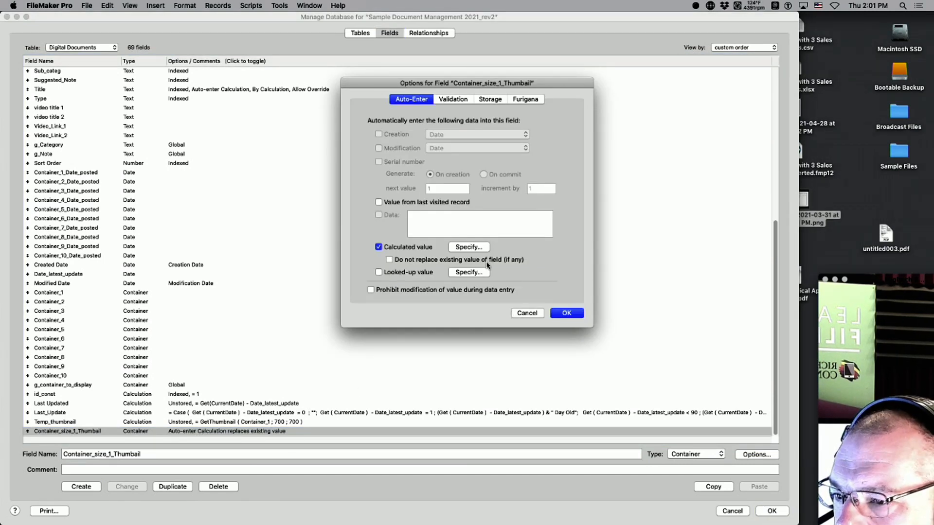
pyautogui.click(482, 101)
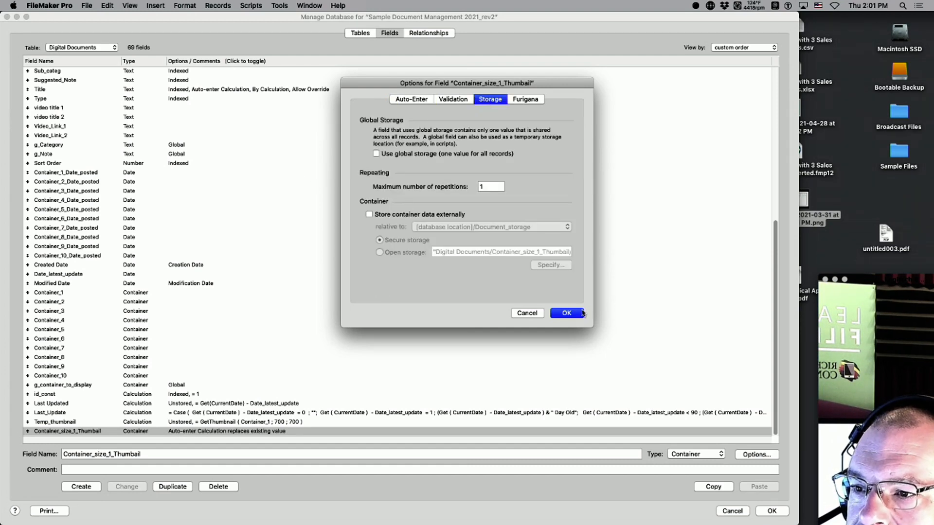
pyautogui.click(582, 313)
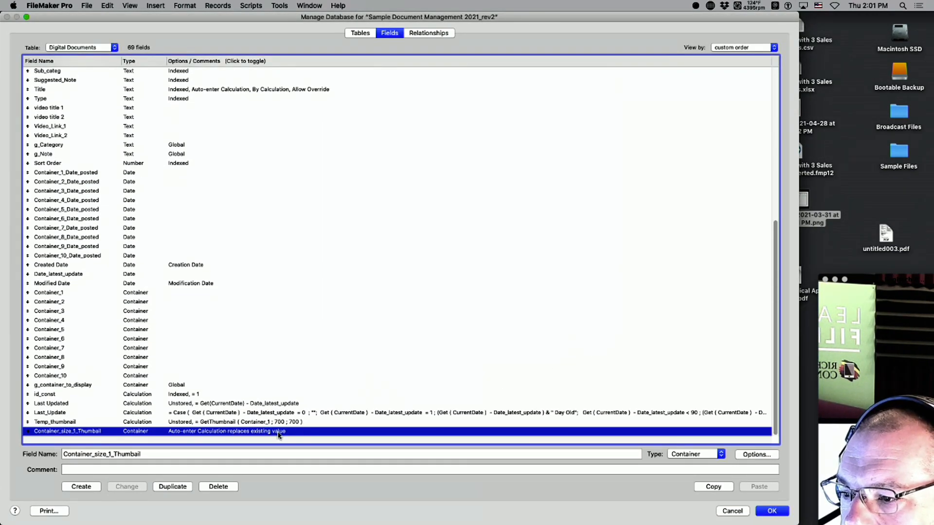
# Open the auto-enter calculation for Container_size_1_Thumbail.
pyautogui.scroll(10, 115, 304)
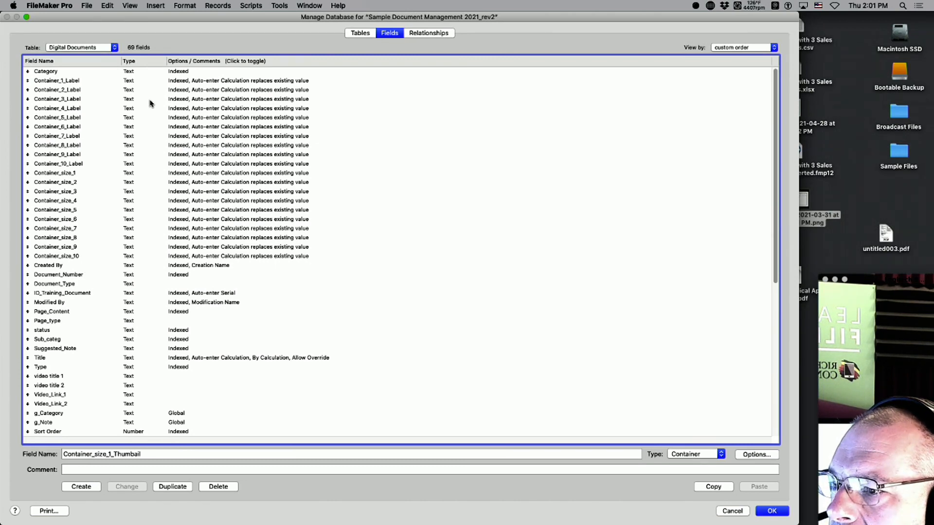
pyautogui.scroll(-10, 90, 230)
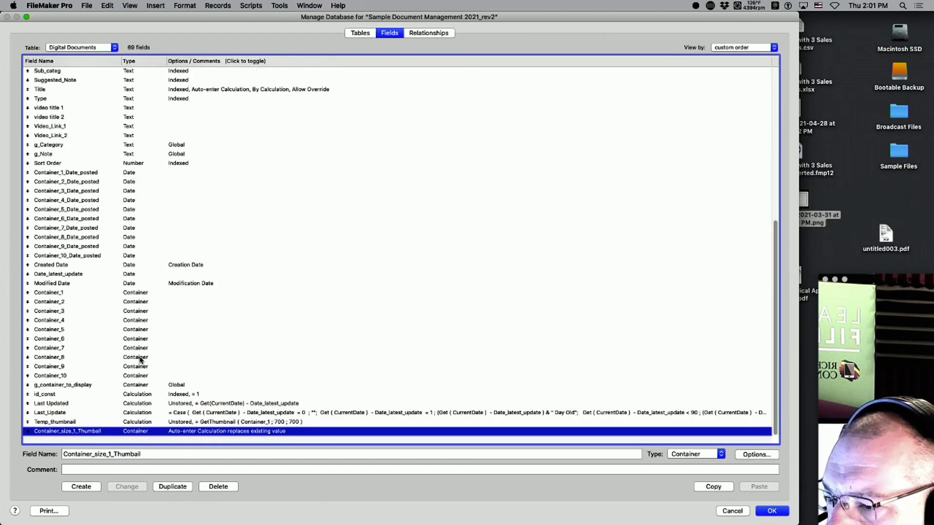
pyautogui.doubleClick(215, 433)
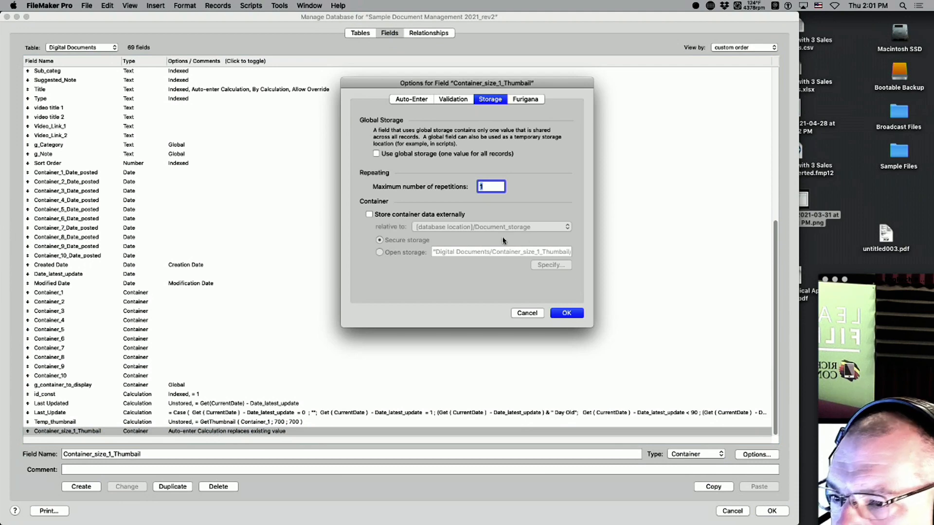
pyautogui.click(411, 99)
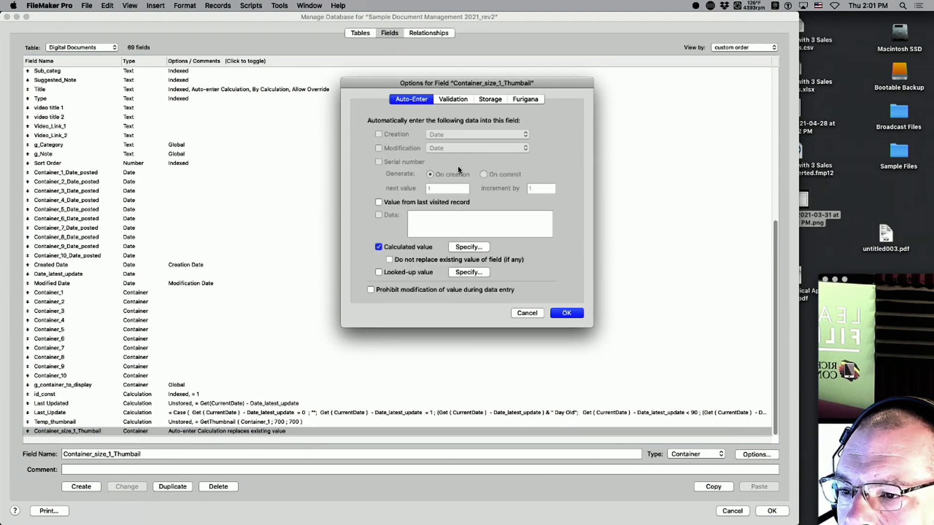
pyautogui.click(469, 247)
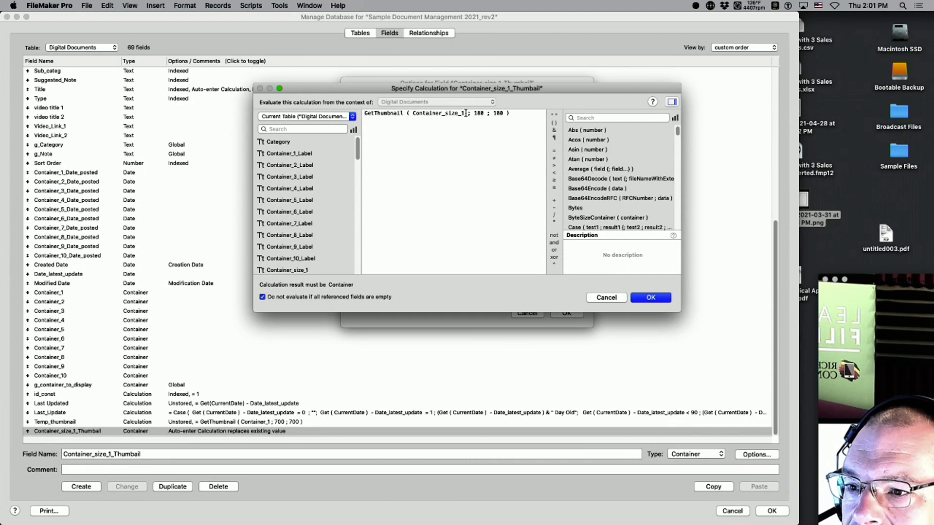
# Replace Container_size_1 with Container_1 in the formula and apply all changes.
pyautogui.moveTo(466, 112); pyautogui.dragTo(419, 112)
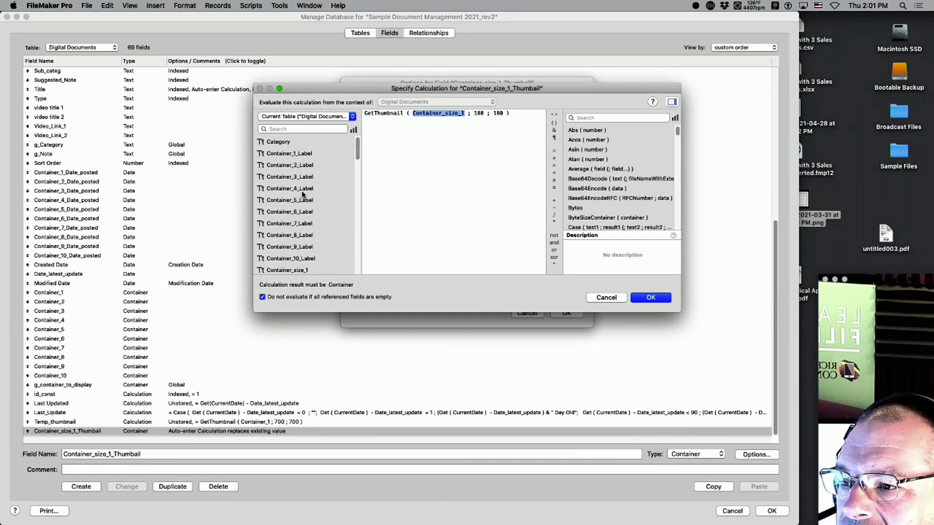
pyautogui.scroll(-3, 301, 205)
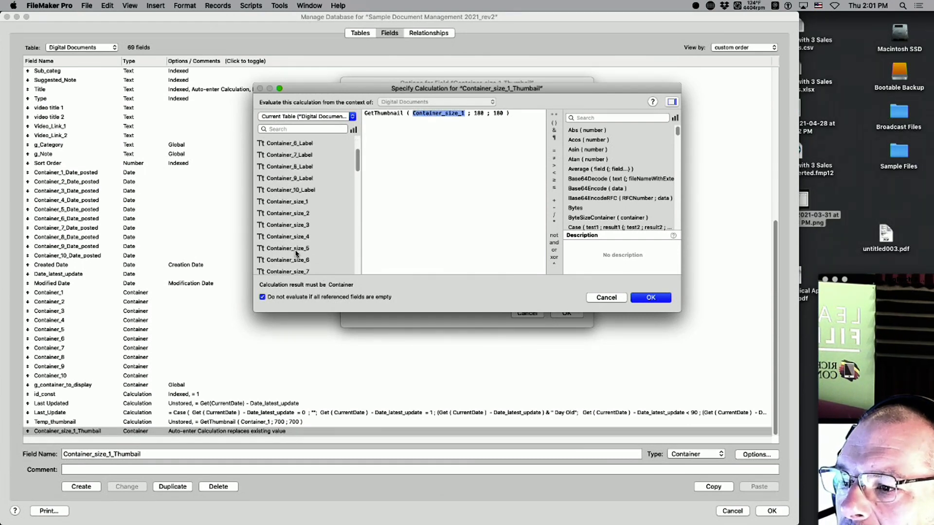
pyautogui.scroll(-10, 295, 253)
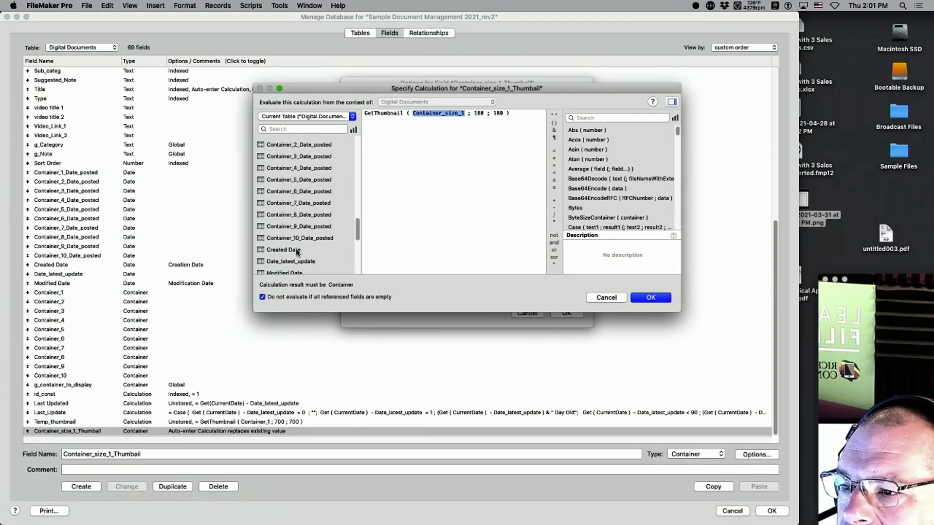
pyautogui.scroll(-5, 297, 251)
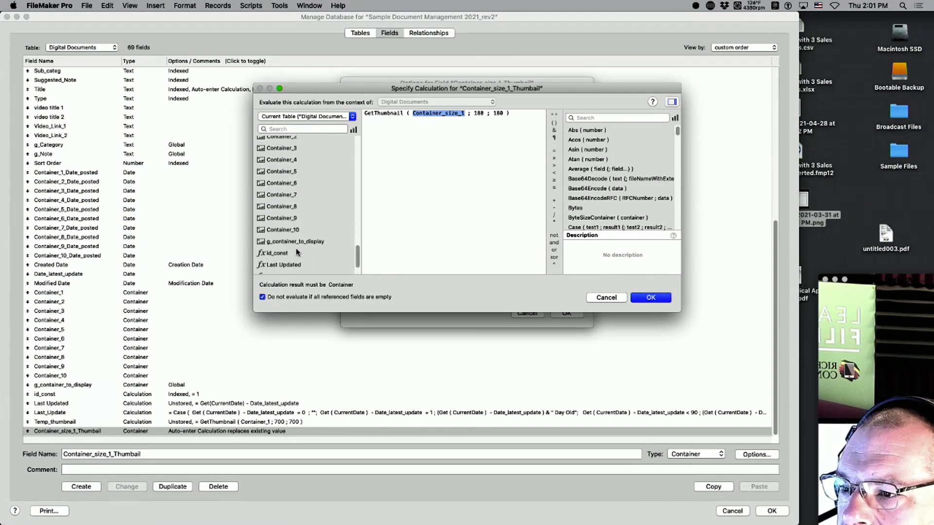
pyautogui.scroll(2, 298, 252)
pyautogui.doubleClick(281, 142)
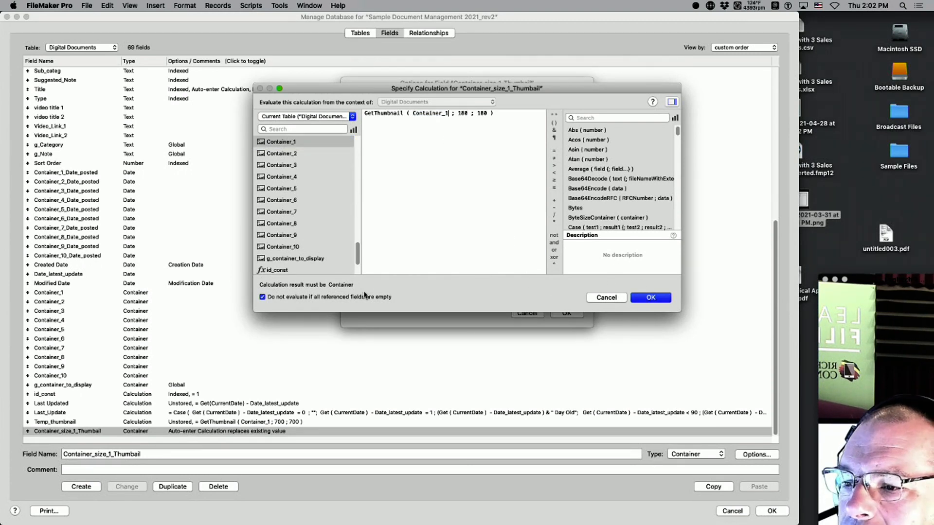
pyautogui.click(644, 297)
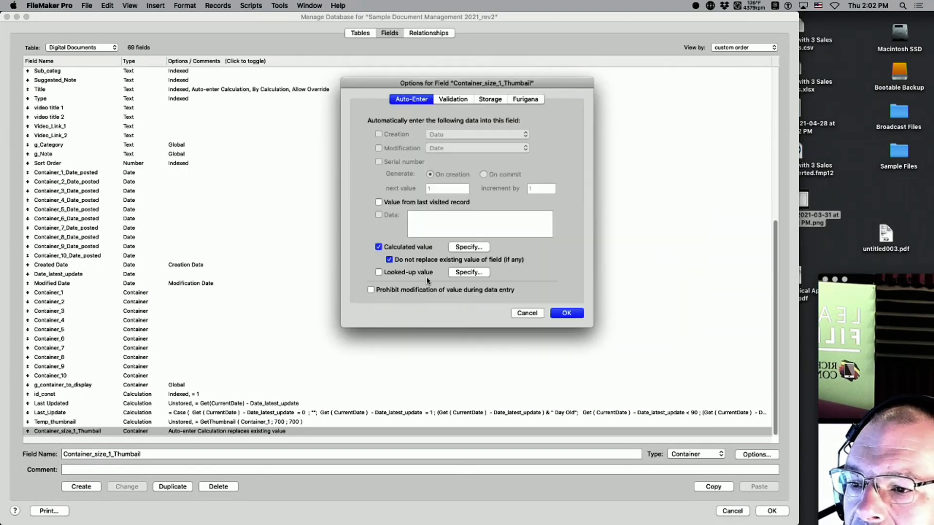
pyautogui.click(567, 312)
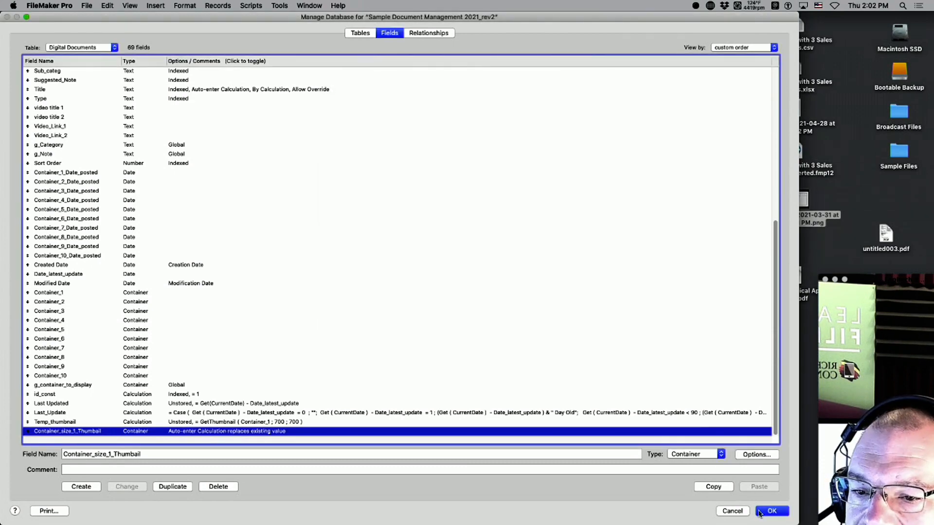
pyautogui.click(768, 512)
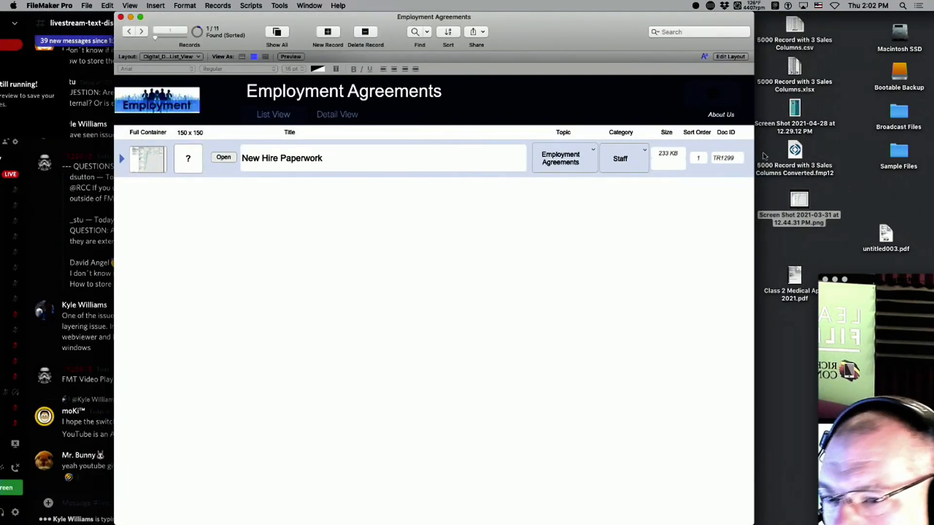
# Drop the screenshot into the 150x150 thumbnail field.
pyautogui.click(812, 201)
pyautogui.click(678, 208)
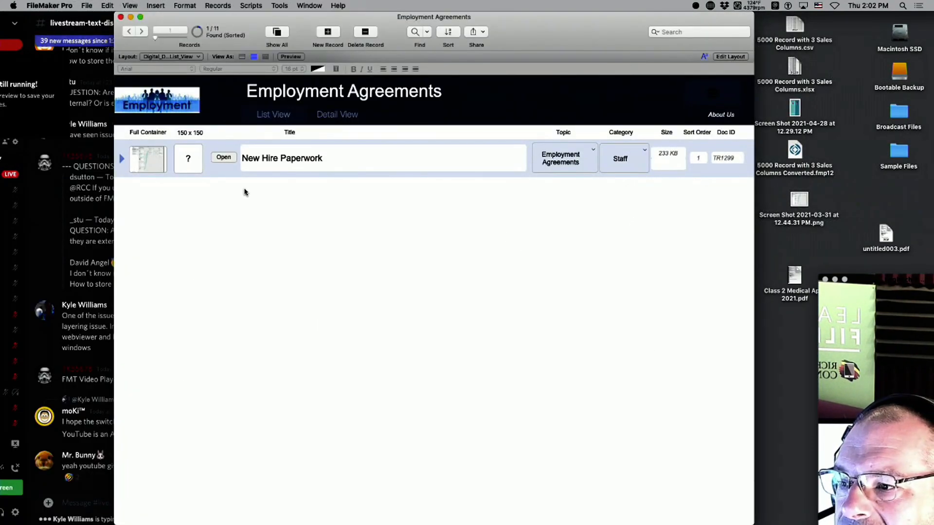
pyautogui.click(189, 161)
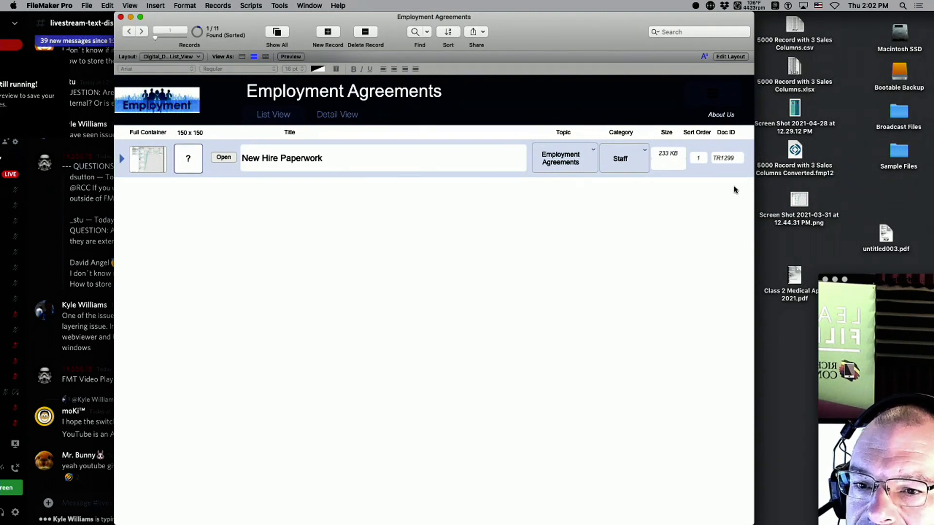
pyautogui.moveTo(792, 196); pyautogui.dragTo(153, 155)
pyautogui.click(184, 240)
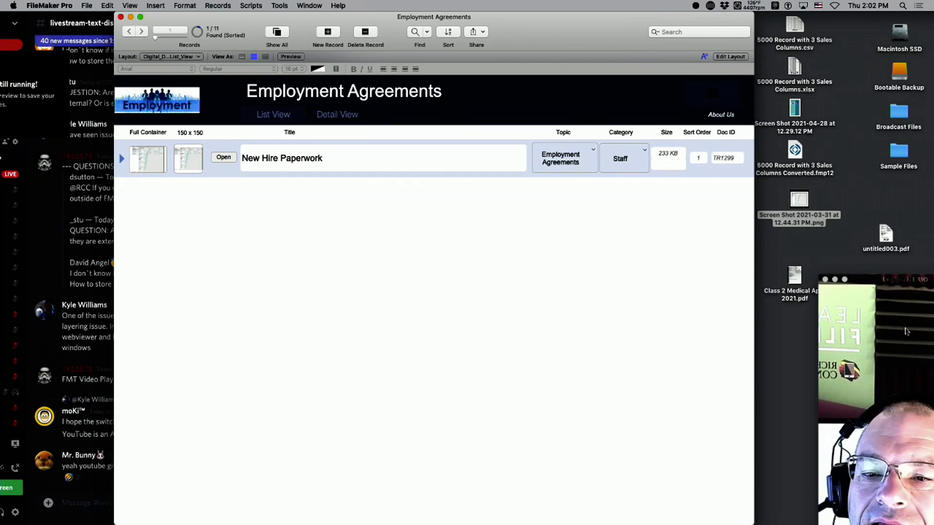
# Drop the 5000 Record with 3 Sales Columns CSV into the Full Container field.
pyautogui.moveTo(887, 287); pyautogui.dragTo(856, 4)
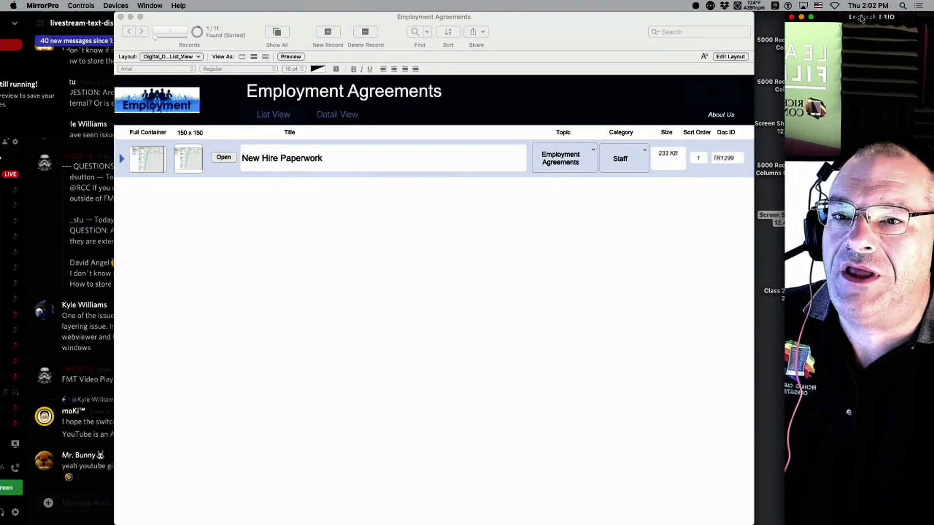
pyautogui.moveTo(856, 16); pyautogui.dragTo(902, 222)
pyautogui.click(853, 148)
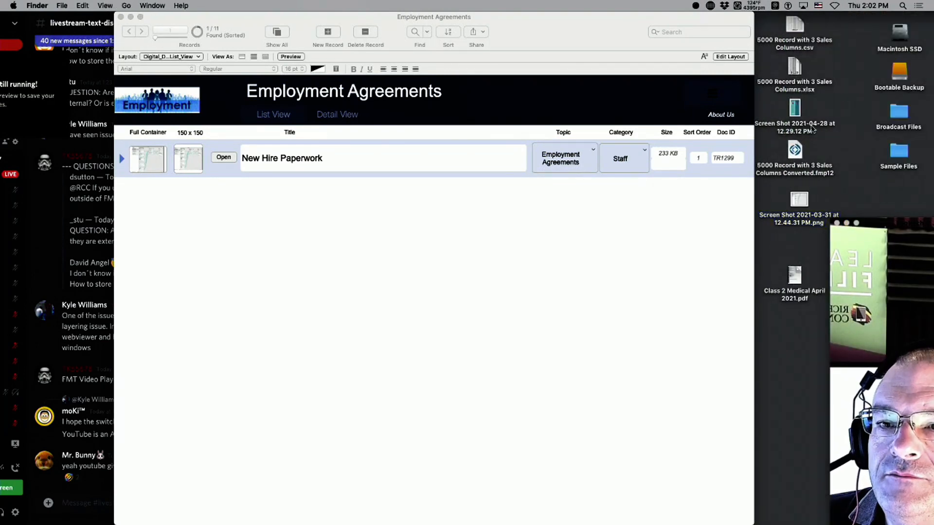
pyautogui.moveTo(795, 31); pyautogui.dragTo(146, 159)
# Reactivate the Employment Agreements window and open the Tools menu.
pyautogui.click(233, 259)
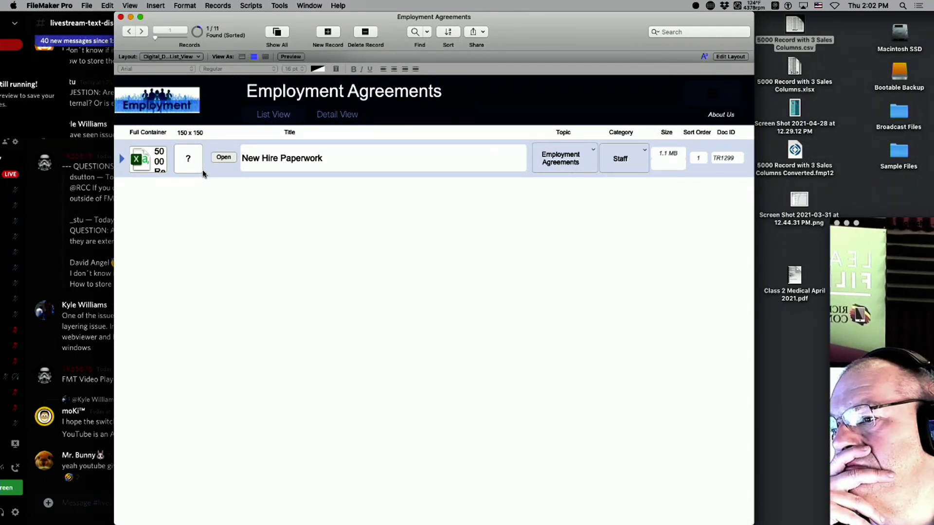
pyautogui.click(856, 223)
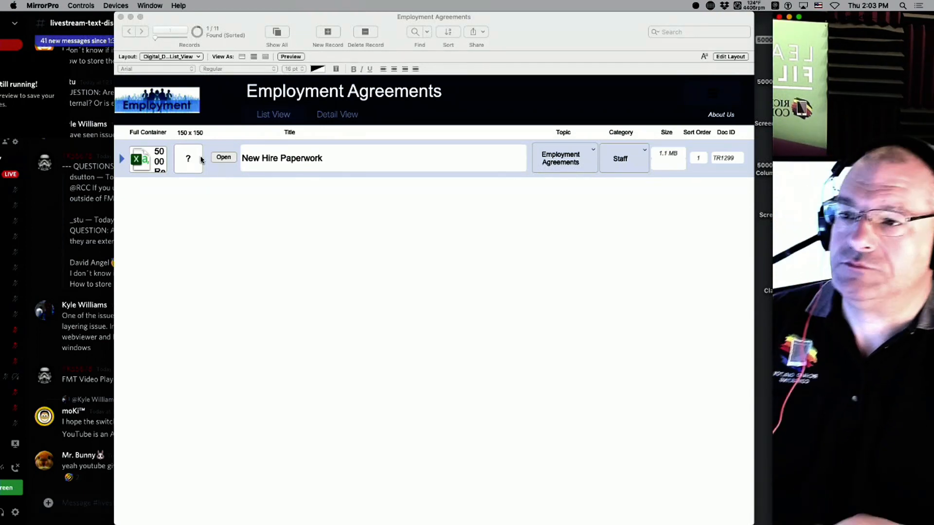
pyautogui.click(173, 4)
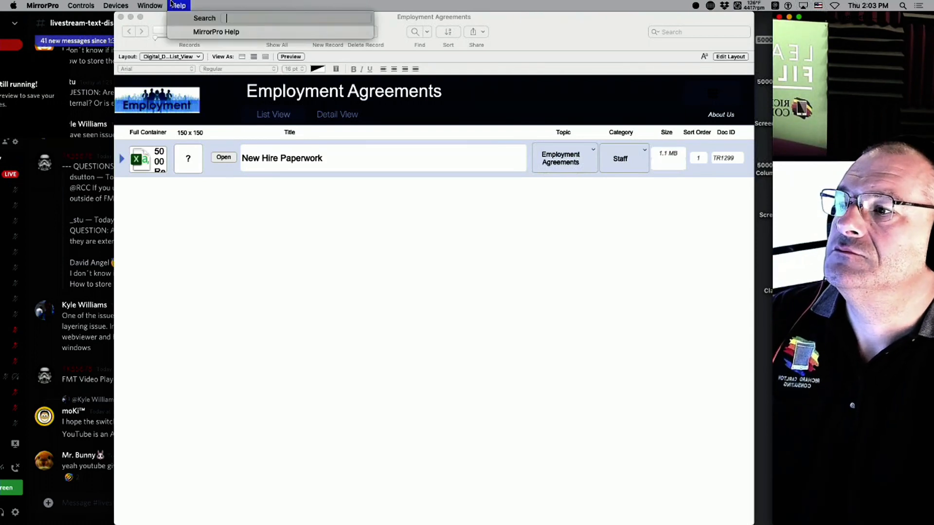
pyautogui.click(333, 159)
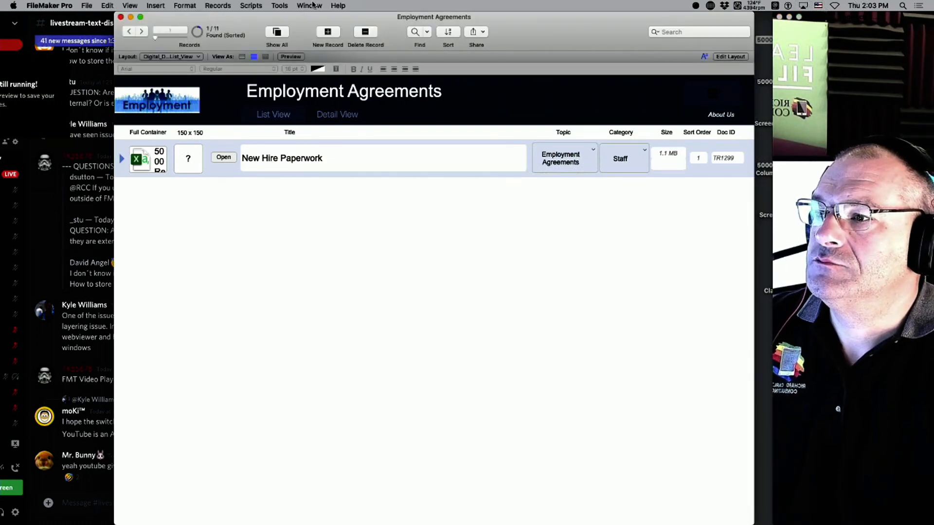
pyautogui.click(279, 5)
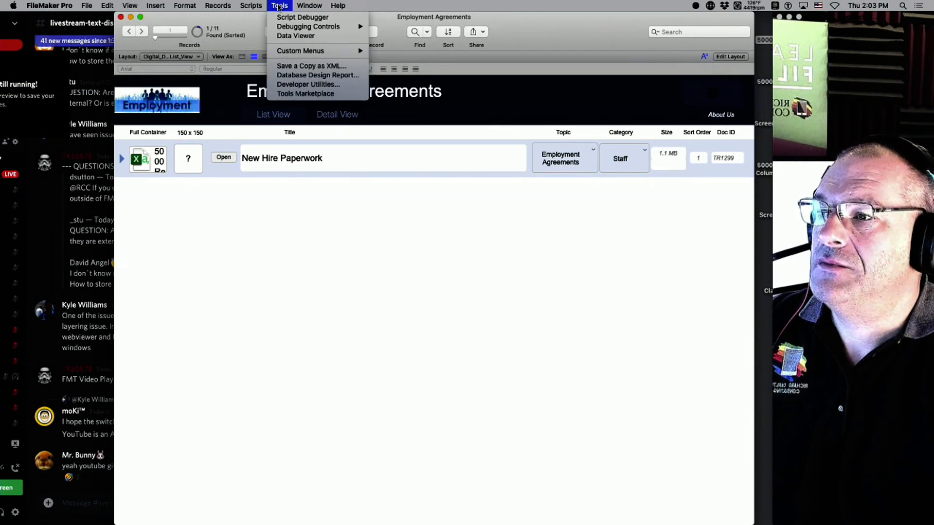
pyautogui.click(297, 36)
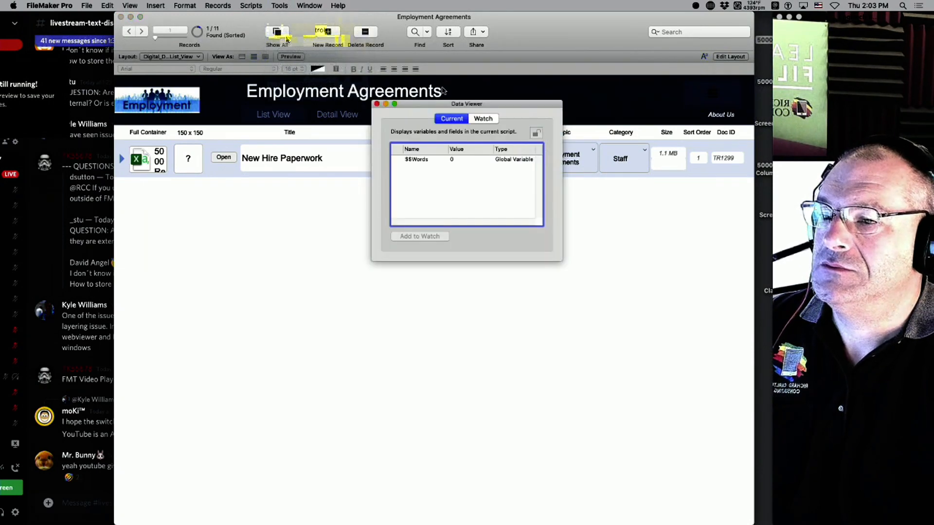
pyautogui.click(489, 121)
pyautogui.moveTo(500, 103); pyautogui.dragTo(407, 103)
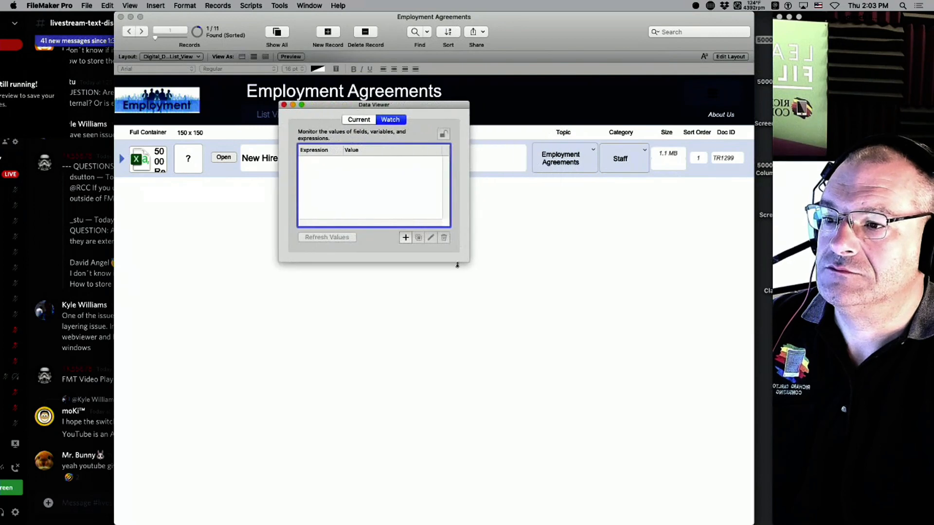
pyautogui.moveTo(470, 263); pyautogui.dragTo(672, 453)
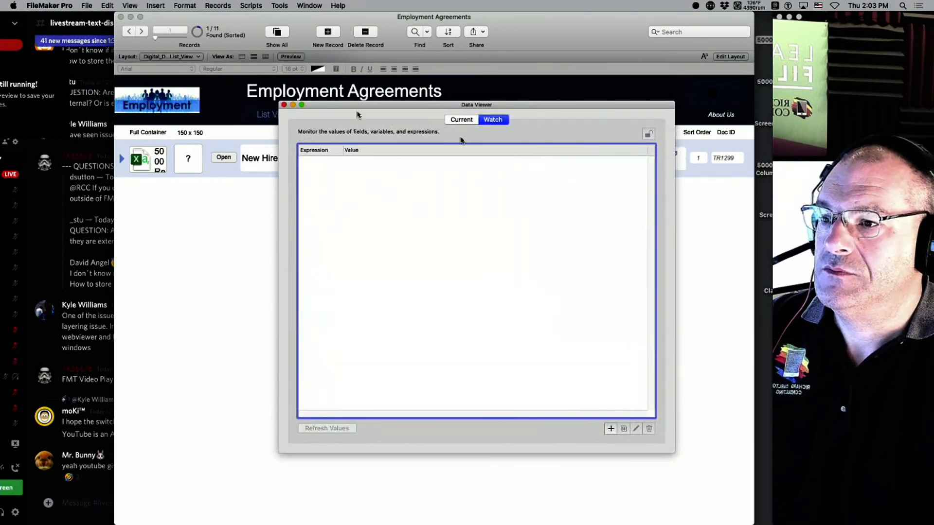
pyautogui.click(611, 429)
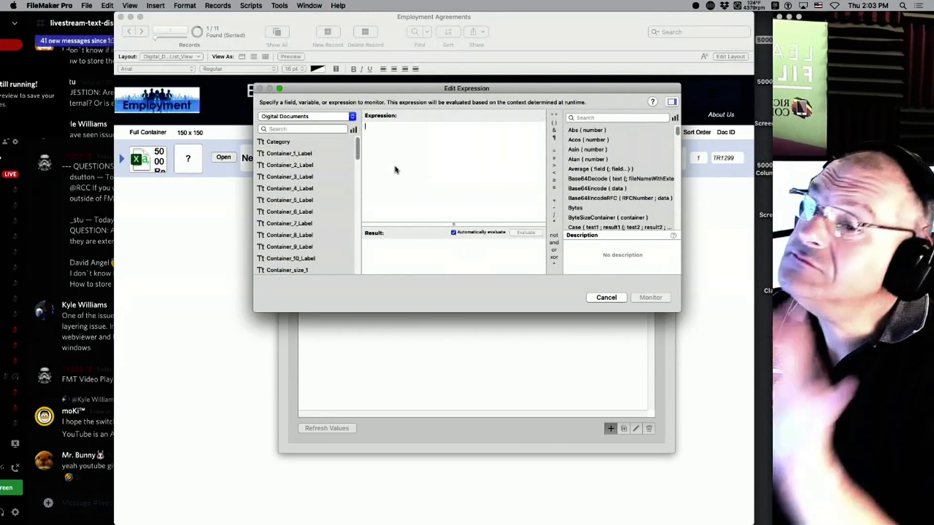
# Enter GetContainerAttribute ( Digital Documents::Container_1 ; "all" ) as the expression.
pyautogui.write('get')
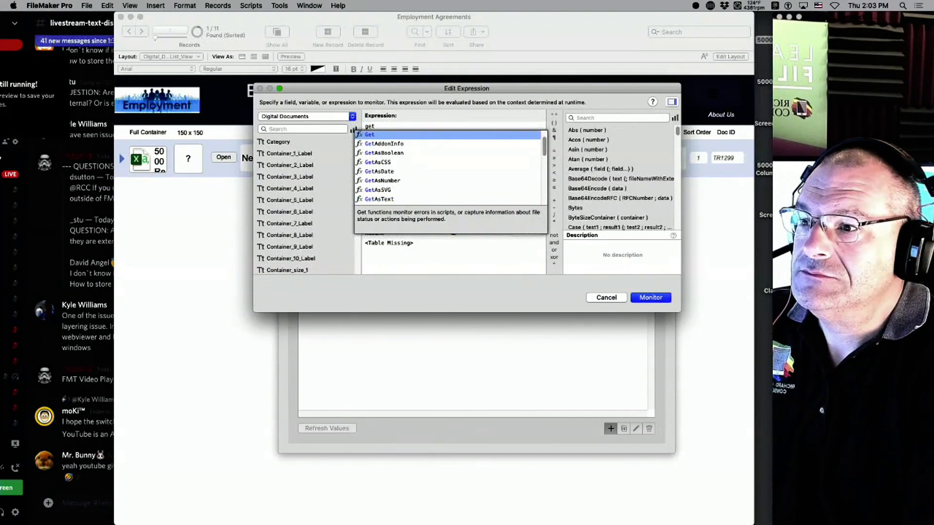
pyautogui.write('co')
pyautogui.press('Return')
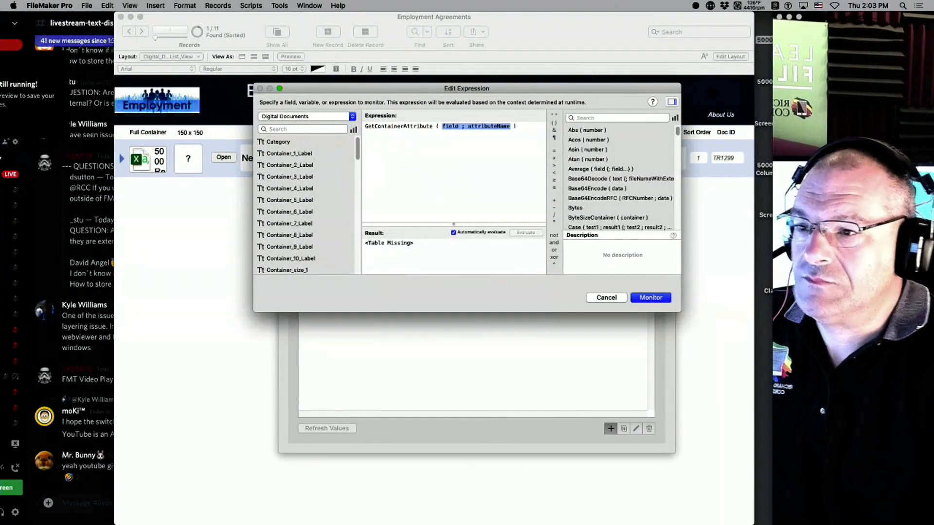
pyautogui.doubleClick(450, 126)
pyautogui.scroll(-1, 331, 252)
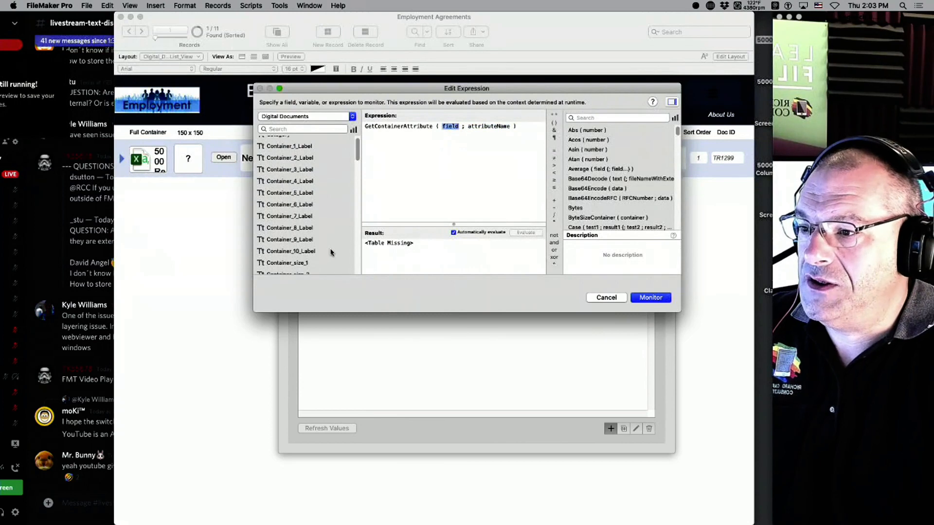
pyautogui.scroll(-10, 331, 252)
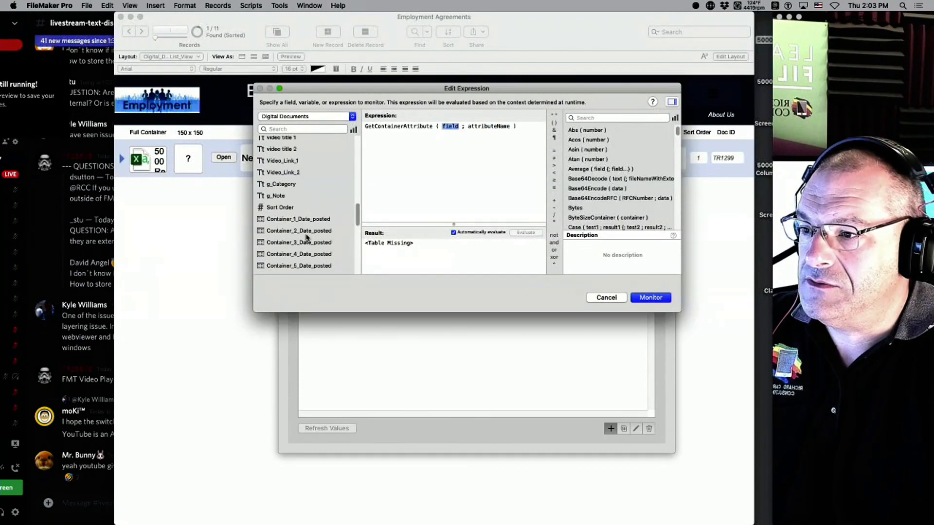
pyautogui.scroll(-5, 307, 238)
pyautogui.doubleClick(295, 193)
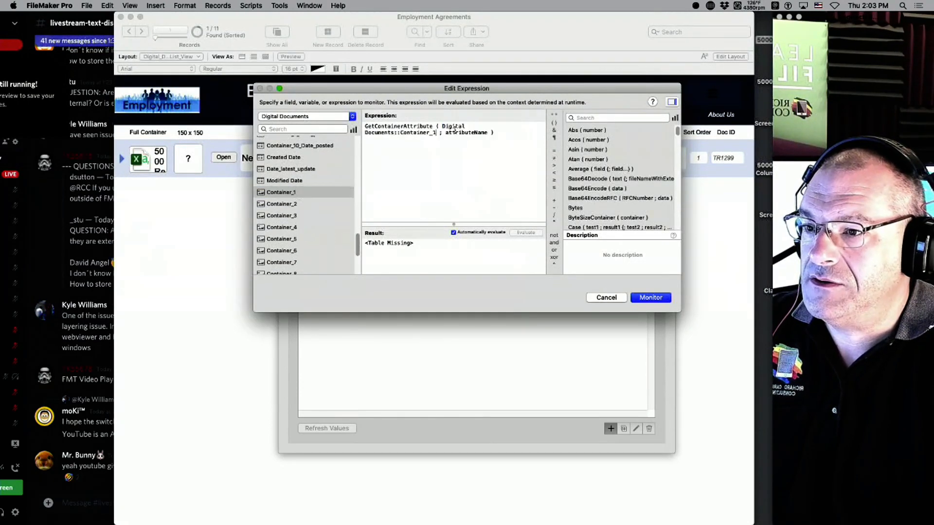
pyautogui.doubleClick(472, 133)
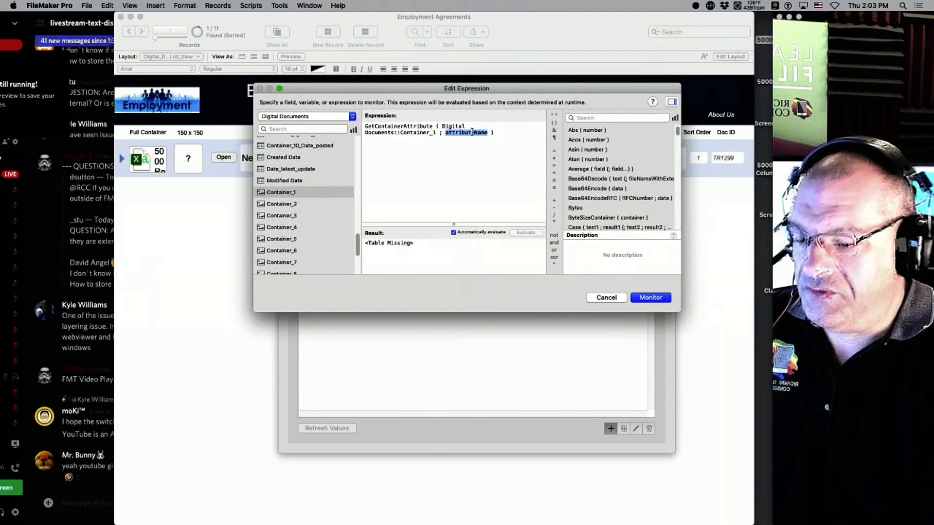
pyautogui.write('""')
pyautogui.write('all')
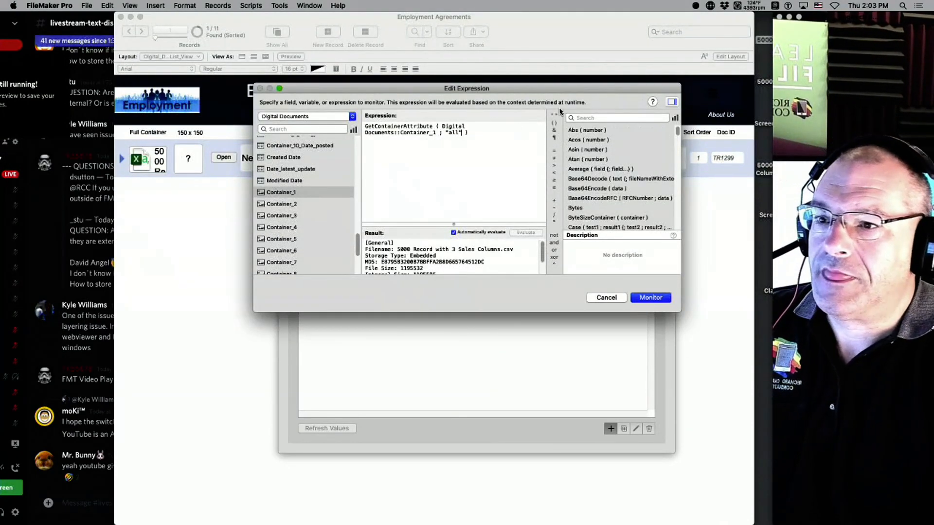
# Enlarge the expression editor and its result area to read the CSV file name.
pyautogui.moveTo(554, 87); pyautogui.dragTo(454, 30)
pyautogui.moveTo(579, 249); pyautogui.dragTo(746, 501)
pyautogui.moveTo(437, 417); pyautogui.dragTo(434, 194)
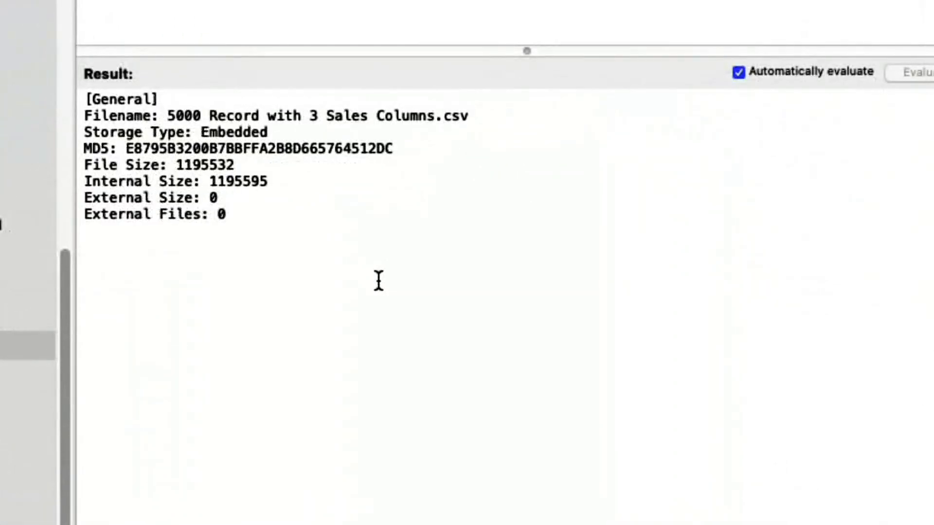
pyautogui.moveTo(469, 116); pyautogui.dragTo(73, 117)
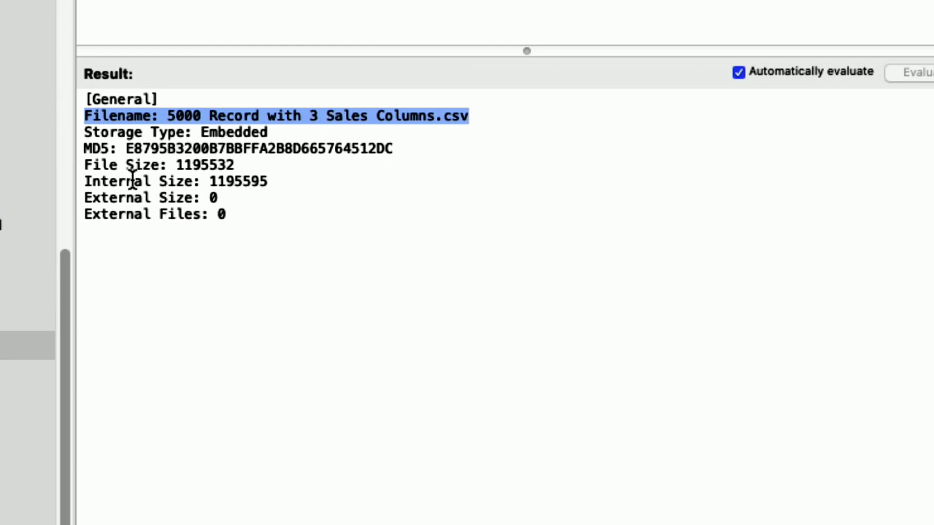
pyautogui.moveTo(184, 99); pyautogui.dragTo(68, 98)
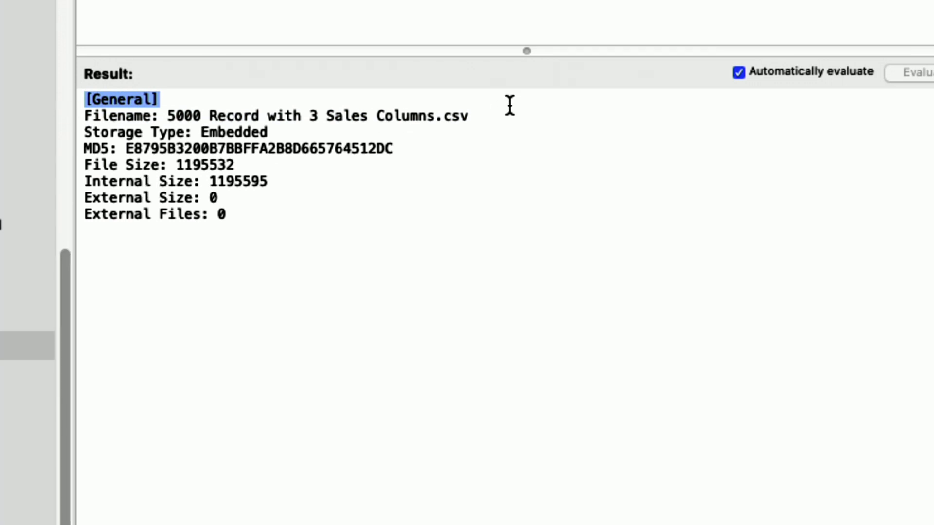
pyautogui.moveTo(509, 104); pyautogui.dragTo(216, 132)
pyautogui.click(509, 123)
pyautogui.click(415, 178)
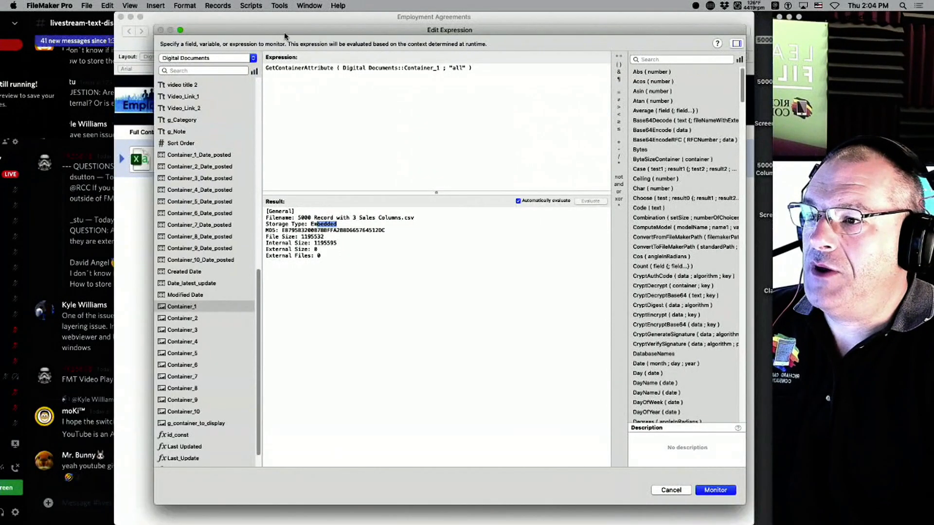
# Monitor the expression in the Data Viewer and drop the PNG screenshot into Full Container.
pyautogui.moveTo(285, 35); pyautogui.dragTo(270, 247)
pyautogui.moveTo(822, 17); pyautogui.dragTo(915, 52)
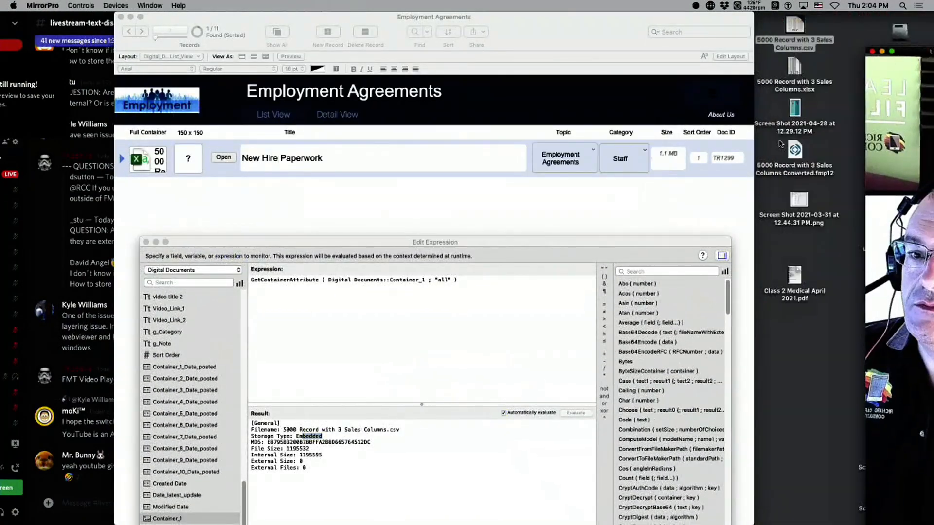
pyautogui.click(844, 106)
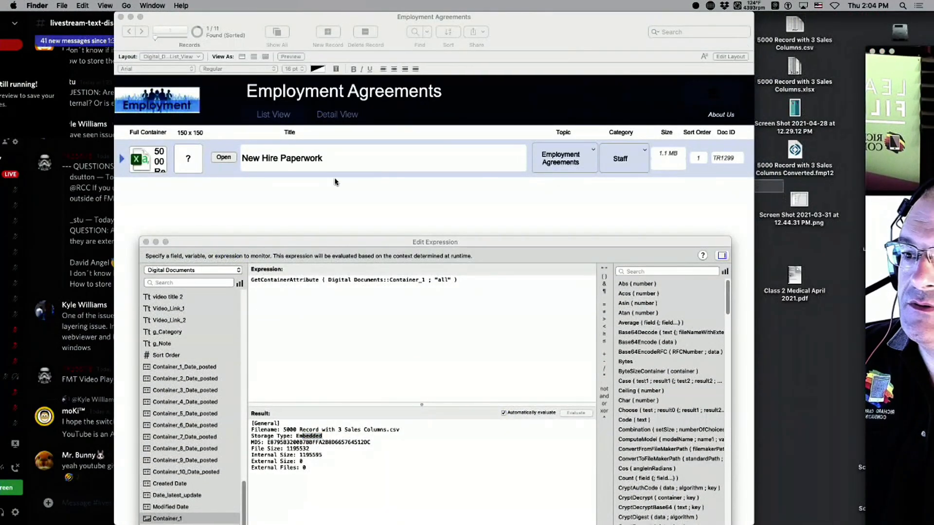
pyautogui.click(795, 158)
pyautogui.moveTo(574, 242); pyautogui.dragTo(562, 135)
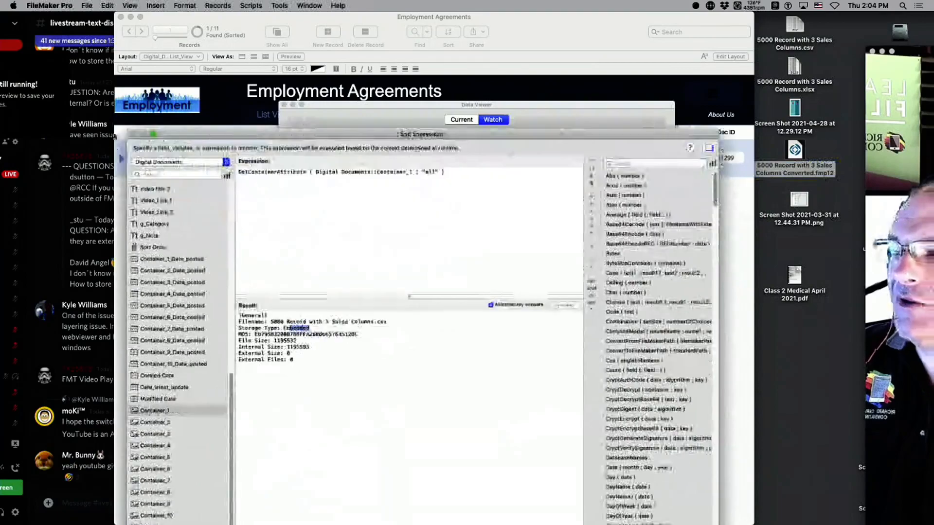
pyautogui.moveTo(283, 138); pyautogui.dragTo(228, 23)
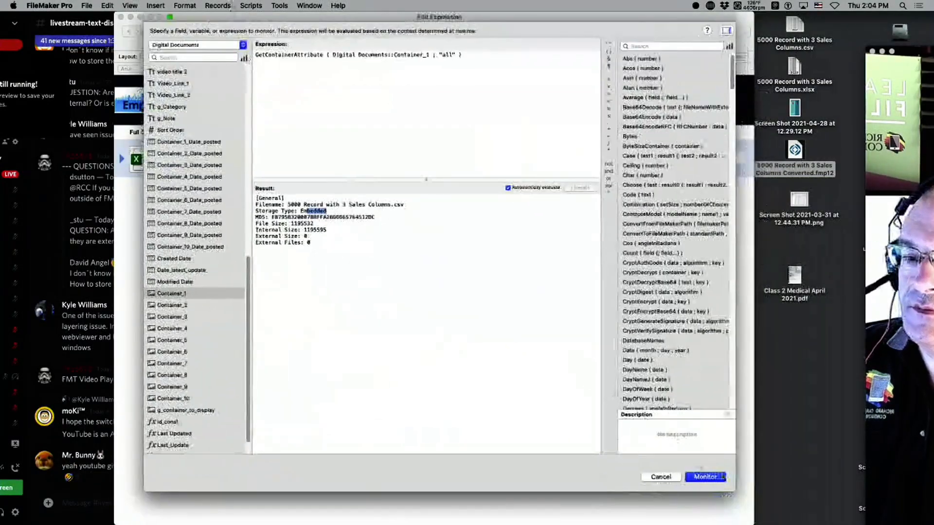
pyautogui.click(705, 478)
pyautogui.moveTo(343, 106); pyautogui.dragTo(302, 281)
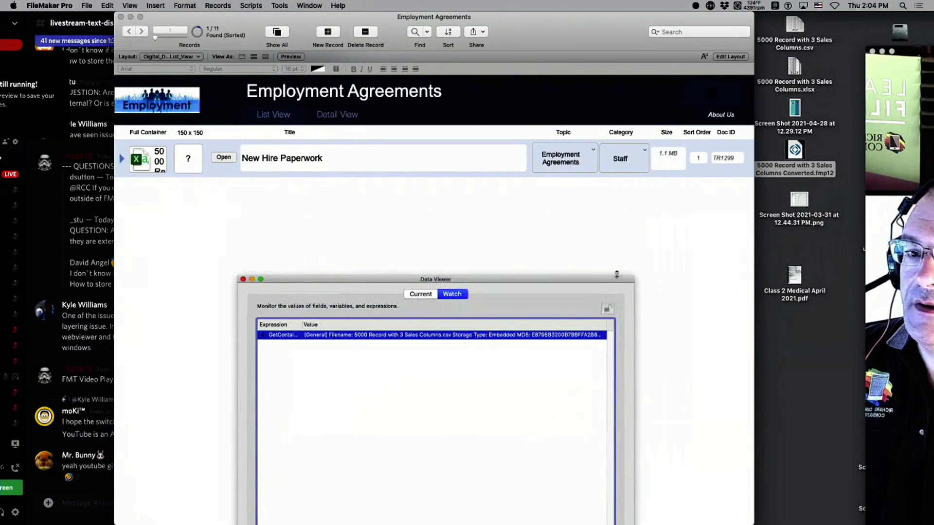
pyautogui.moveTo(797, 200); pyautogui.dragTo(155, 158)
pyautogui.moveTo(316, 280); pyautogui.dragTo(288, 132)
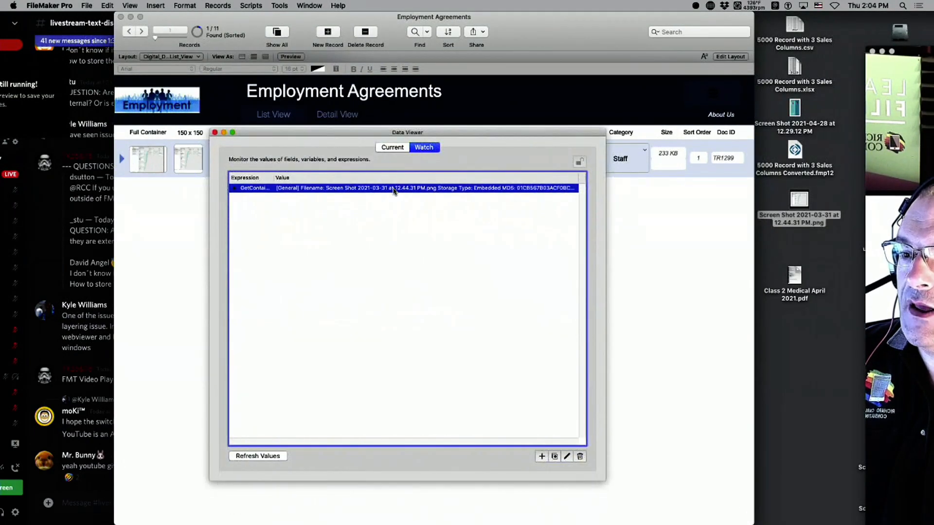
# Review the PNG result's storage, size and Width-through-Transparency image lines.
pyautogui.doubleClick(395, 189)
pyautogui.press('super+a')
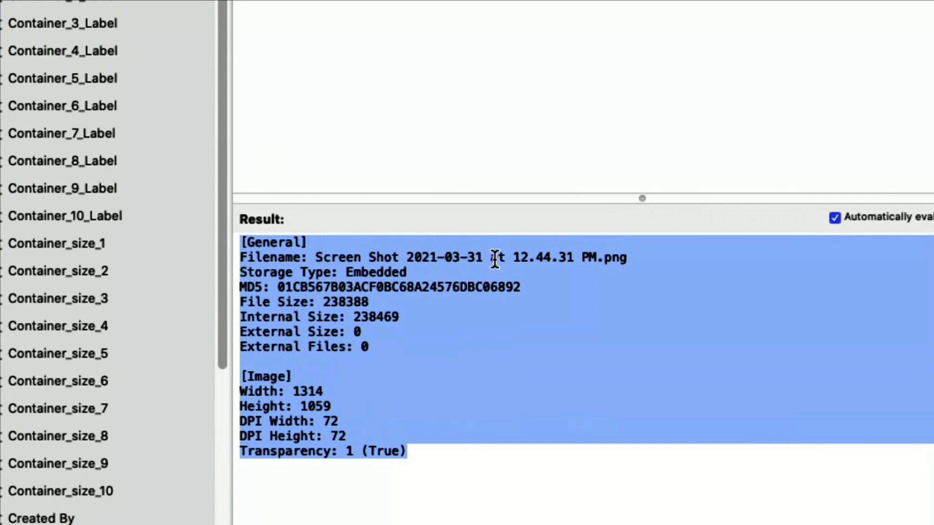
pyautogui.moveTo(293, 377); pyautogui.dragTo(219, 255)
pyautogui.click(459, 344)
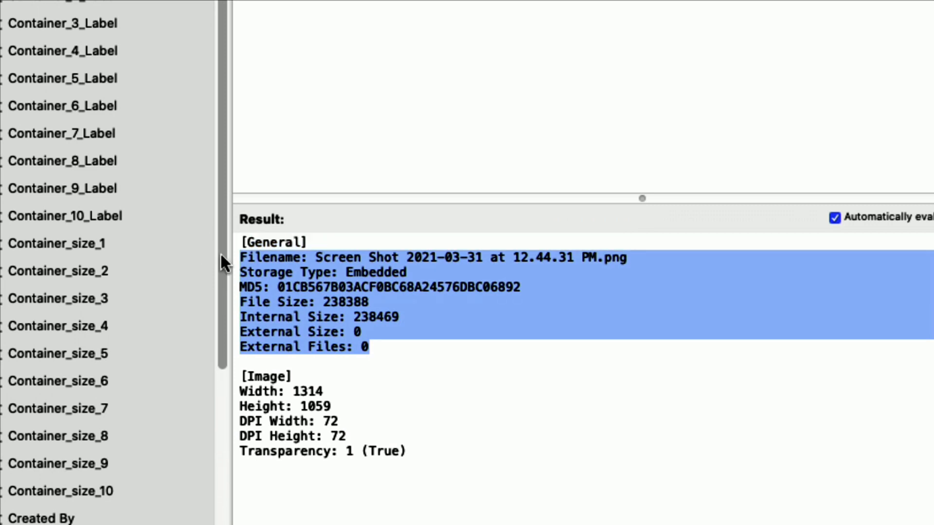
pyautogui.moveTo(331, 238); pyautogui.dragTo(223, 241)
pyautogui.moveTo(364, 332); pyautogui.dragTo(215, 268)
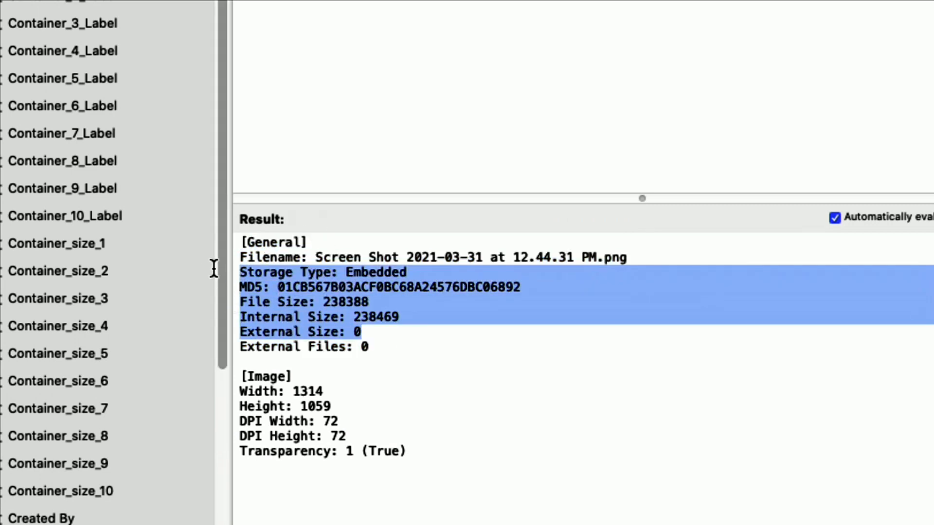
pyautogui.click(352, 363)
pyautogui.moveTo(431, 451); pyautogui.dragTo(216, 392)
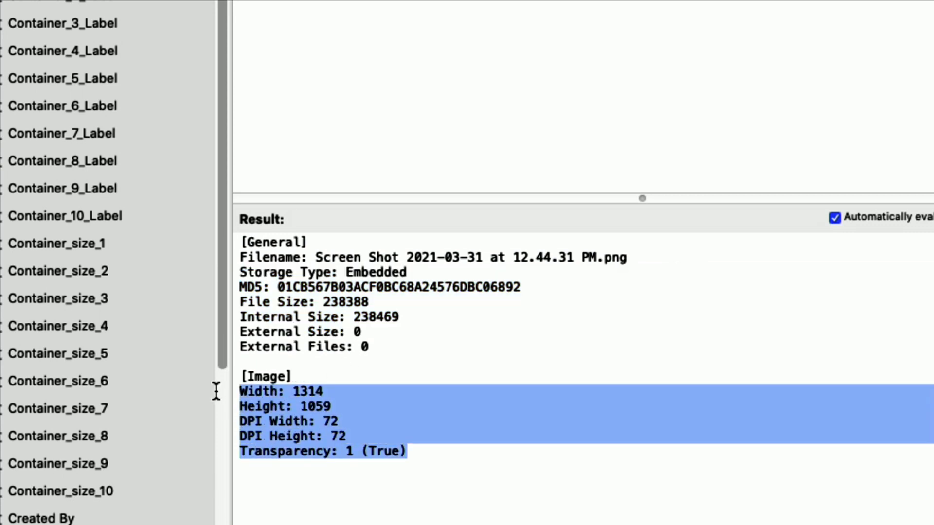
pyautogui.moveTo(313, 377); pyautogui.dragTo(188, 381)
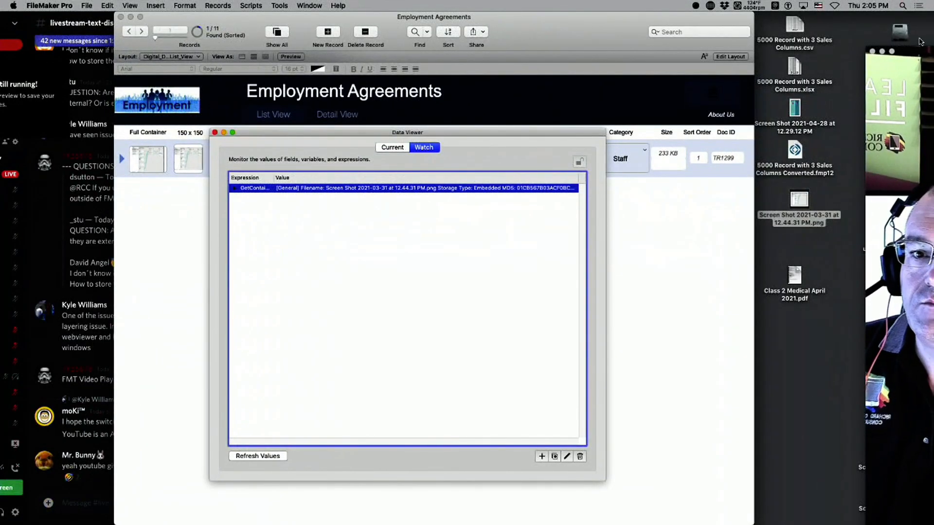
# Browse Macintosh SSD, then drop Class 2 Medical April 2021.pdf into Full Container.
pyautogui.doubleClick(898, 29)
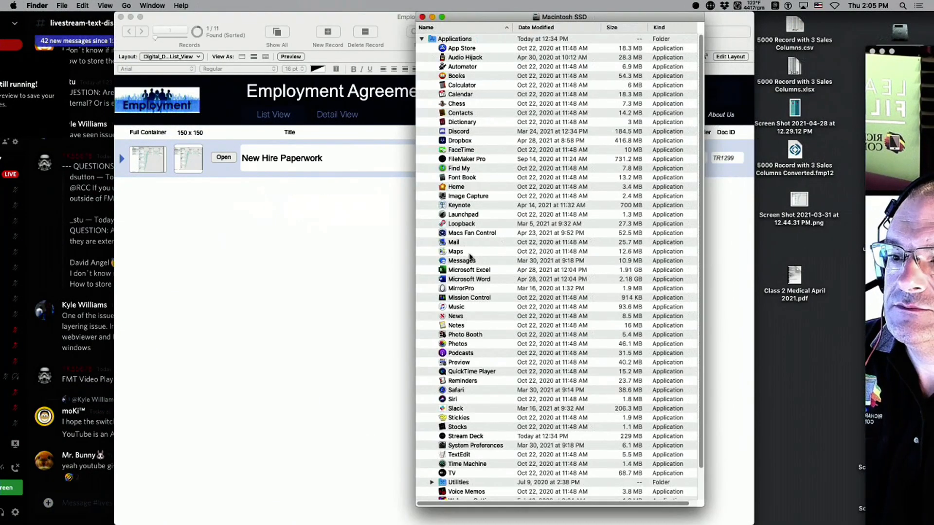
pyautogui.scroll(-3, 486, 320)
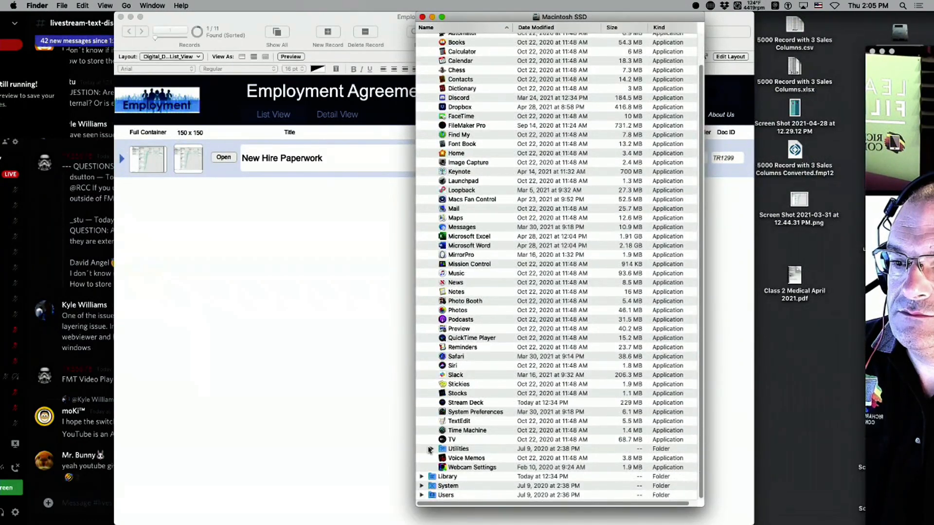
pyautogui.scroll(3, 455, 230)
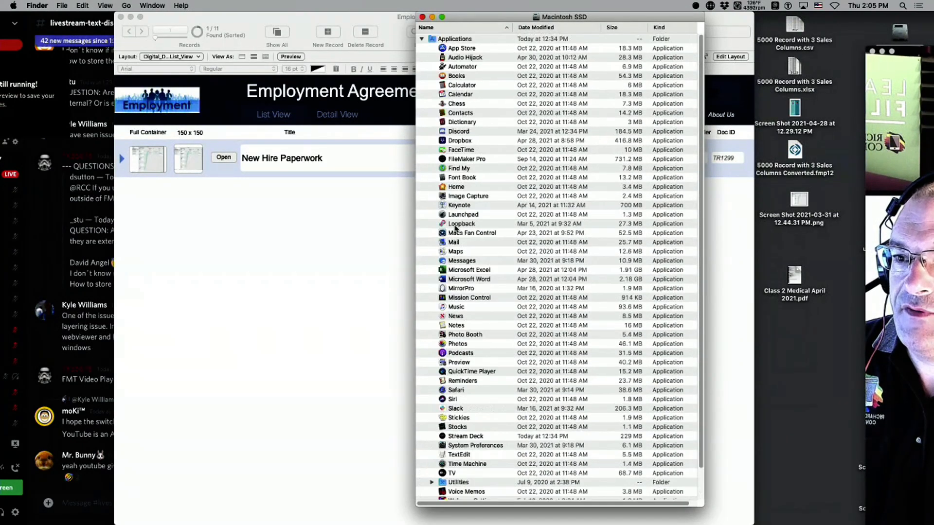
pyautogui.scroll(-3, 473, 232)
pyautogui.click(422, 497)
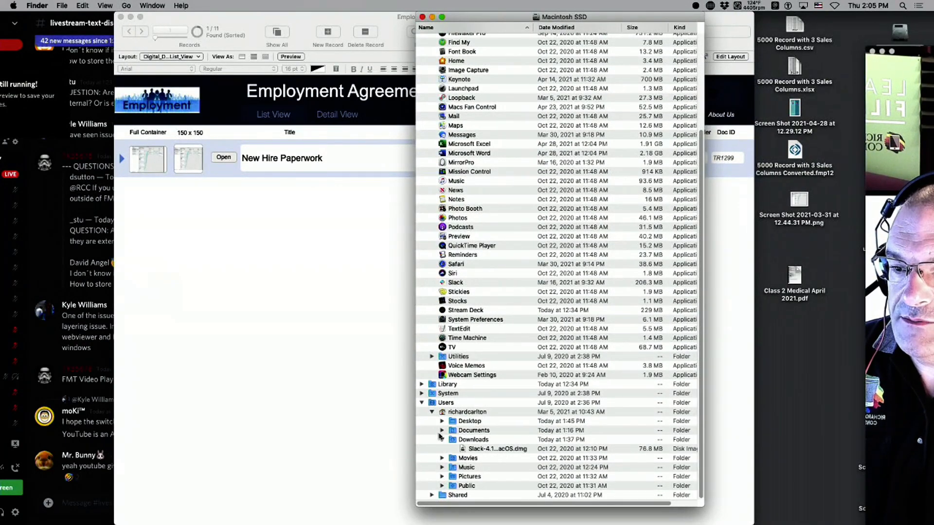
pyautogui.click(441, 431)
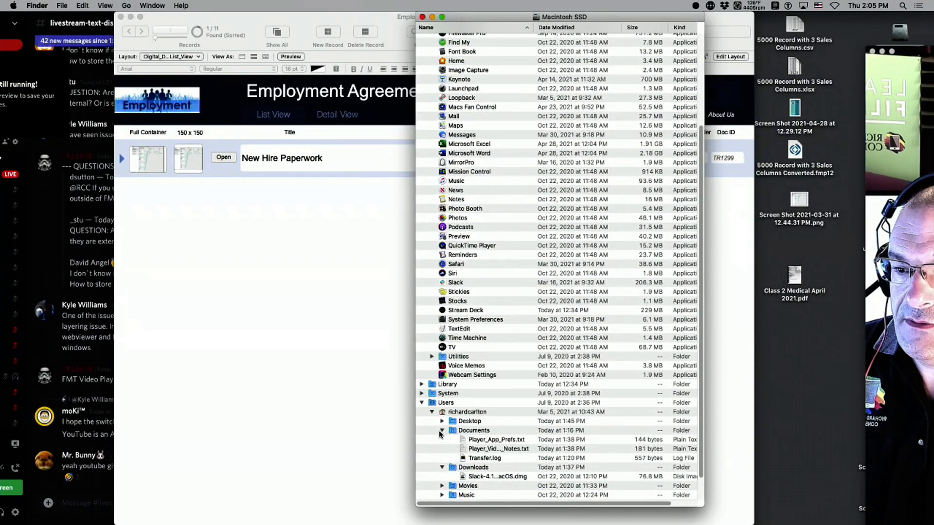
pyautogui.click(441, 432)
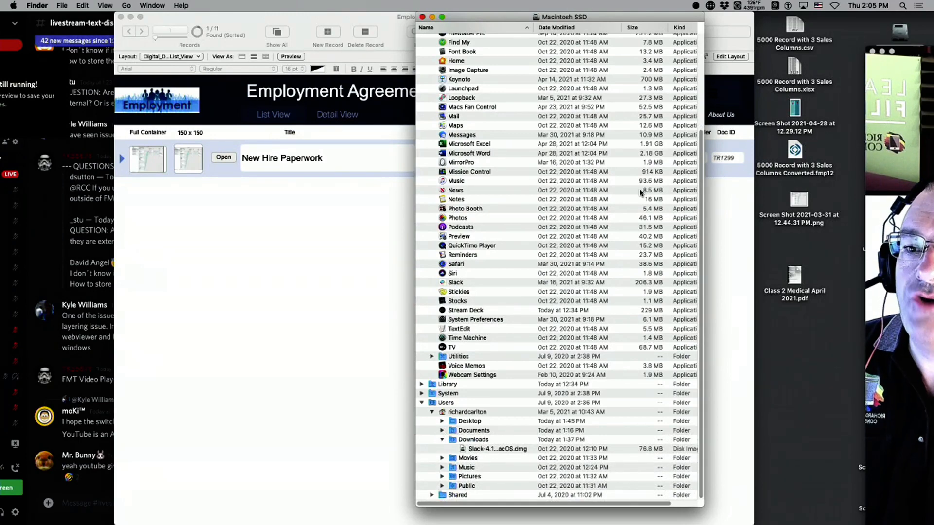
pyautogui.click(641, 192)
pyautogui.press('super+w')
pyautogui.moveTo(795, 275); pyautogui.dragTo(143, 156)
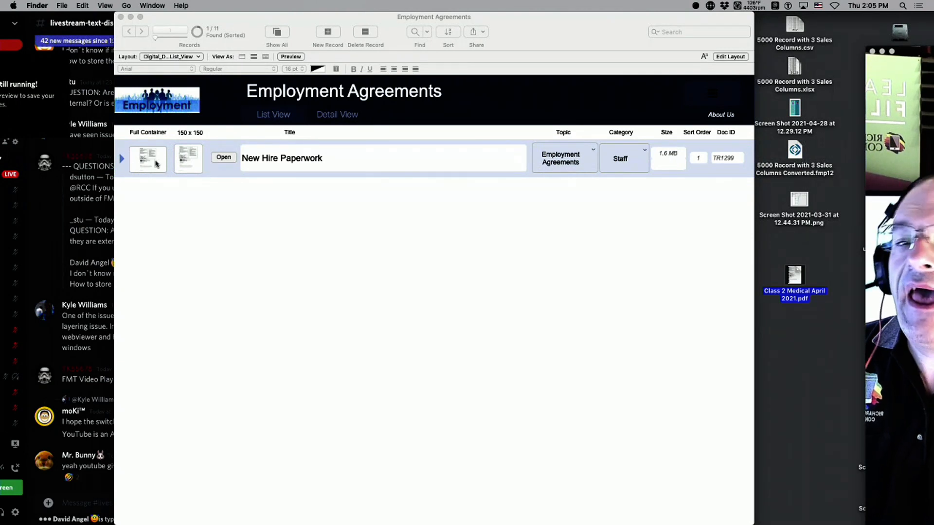
# Open the watched expression and select the PDF's full attribute result.
pyautogui.moveTo(912, 56); pyautogui.dragTo(813, 23)
pyautogui.click(243, 235)
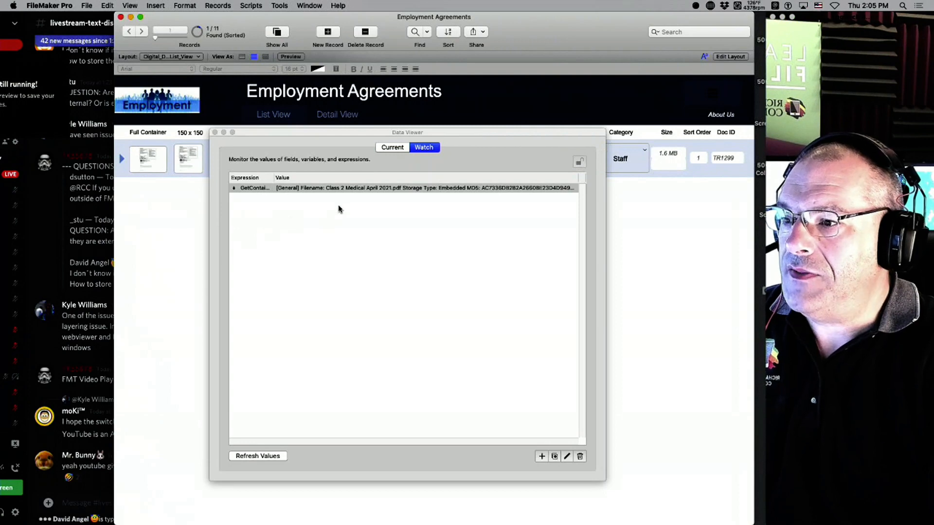
pyautogui.doubleClick(353, 190)
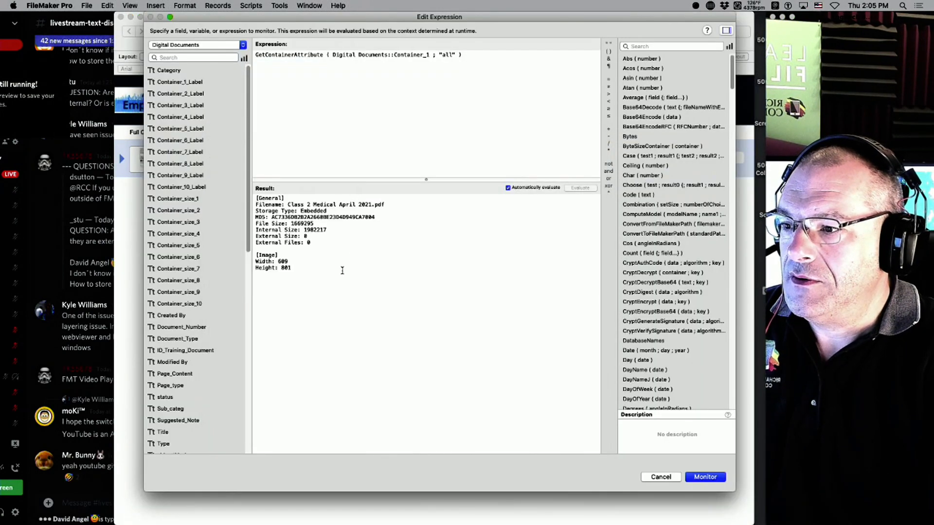
pyautogui.moveTo(321, 277); pyautogui.dragTo(248, 184)
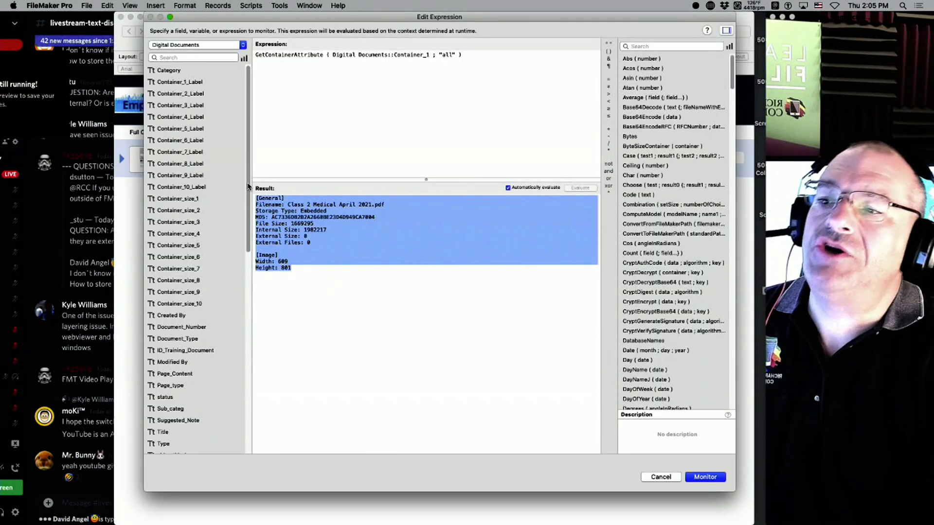
pyautogui.moveTo(302, 290); pyautogui.dragTo(180, 106)
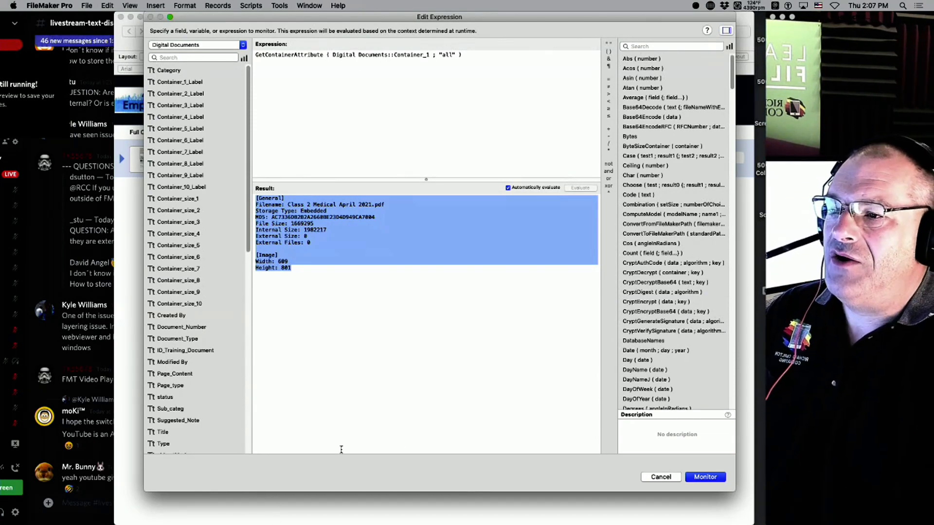
# Close the expression editor and Data Viewer in Layout mode.
pyautogui.click(696, 477)
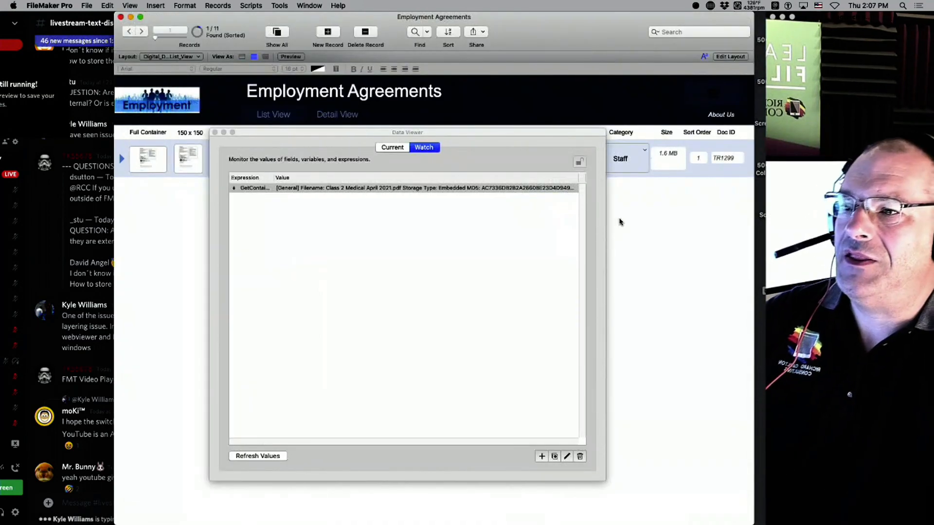
pyautogui.press('super+l')
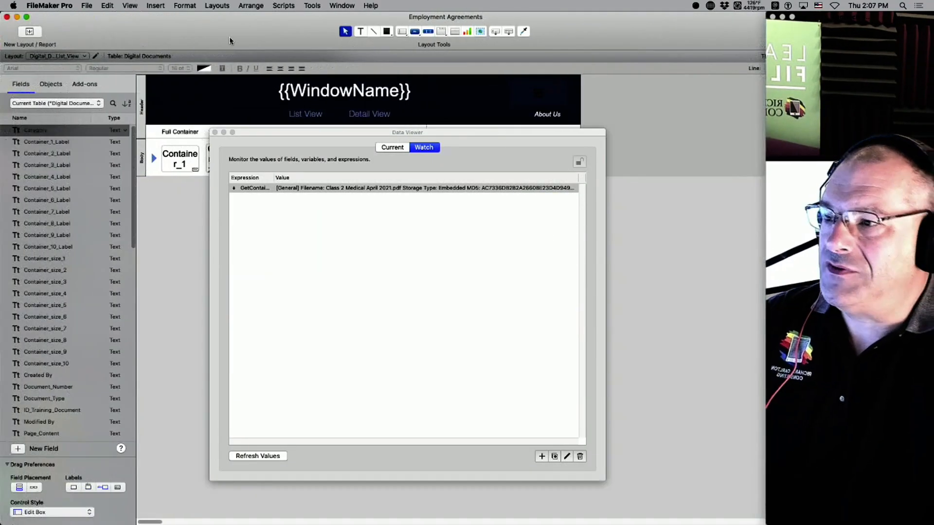
pyautogui.click(215, 132)
pyautogui.moveTo(97, 22)
pyautogui.mouseDown()
pyautogui.moveTo(139, 20)
pyautogui.moveTo(97, 19)
pyautogui.mouseUp()
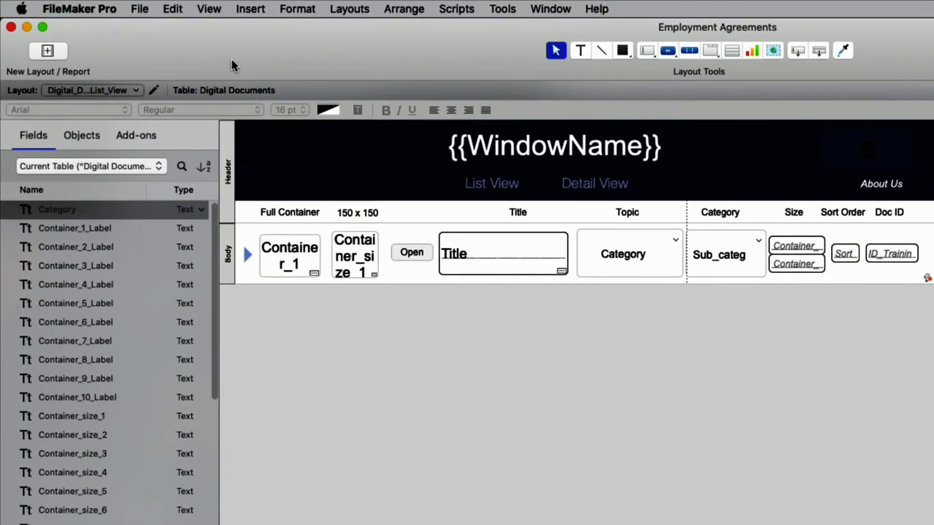
# Add the layout navigation controls to the toolbar via Customize Toolbar.
pyautogui.rightClick(245, 56)
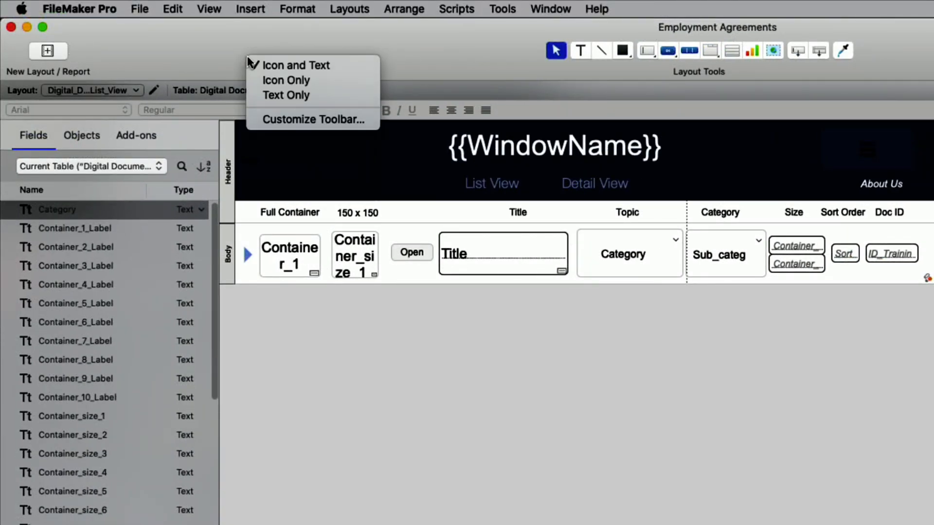
pyautogui.click(324, 121)
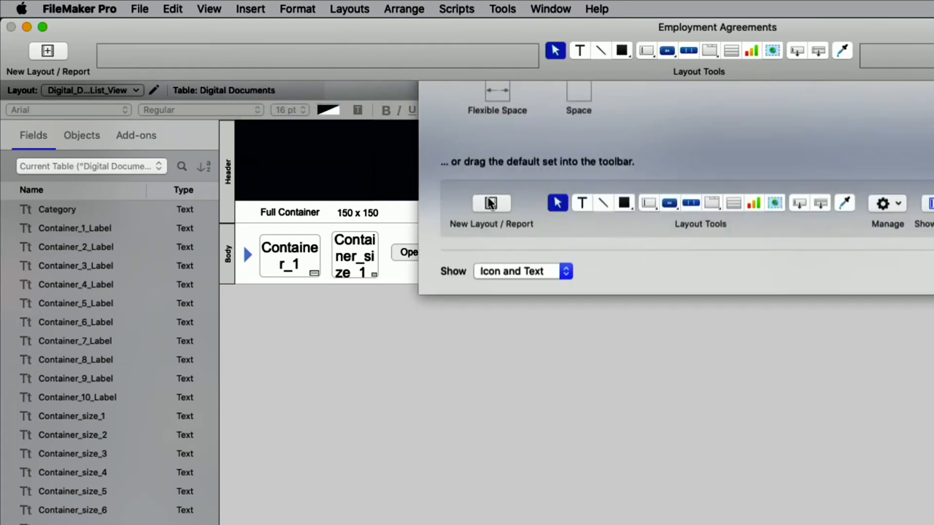
pyautogui.moveTo(528, 152); pyautogui.dragTo(181, 69)
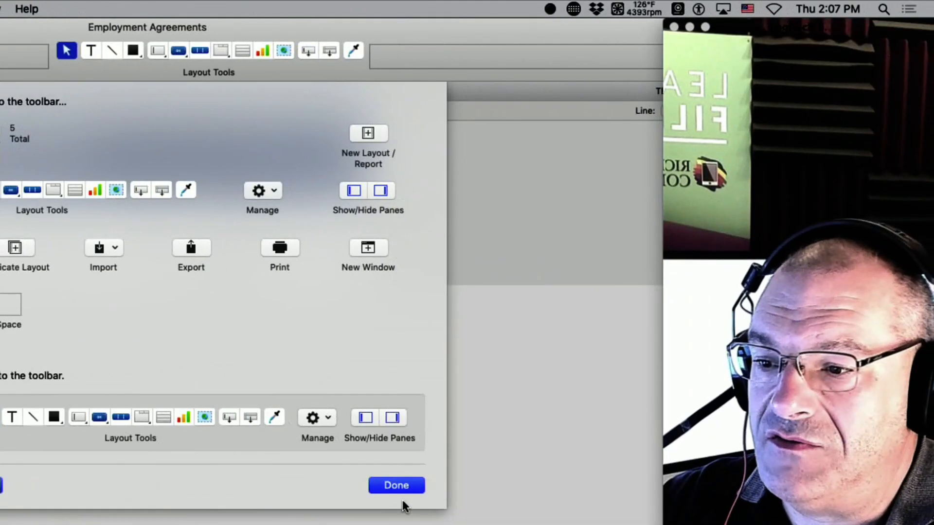
pyautogui.click(933, 484)
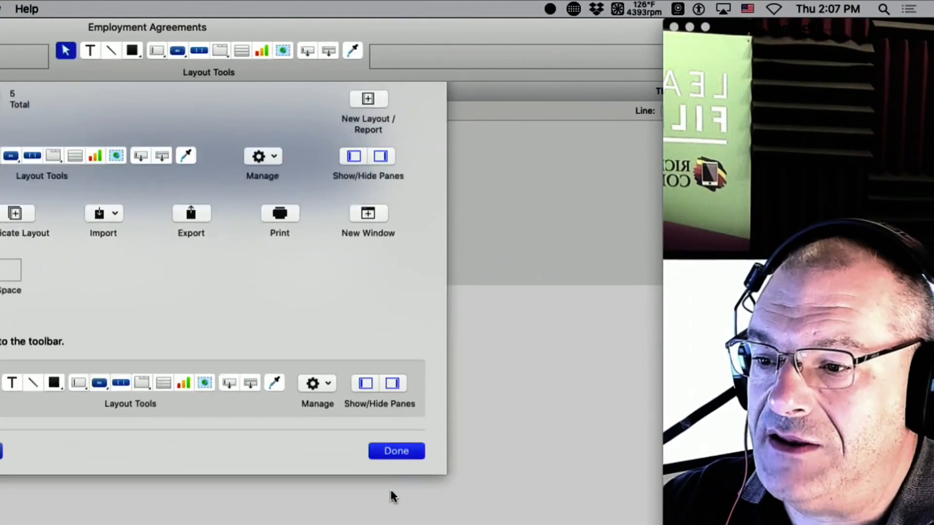
# Step forward through the layouts to the fifth one, All_Categories Copy.
pyautogui.click(135, 51)
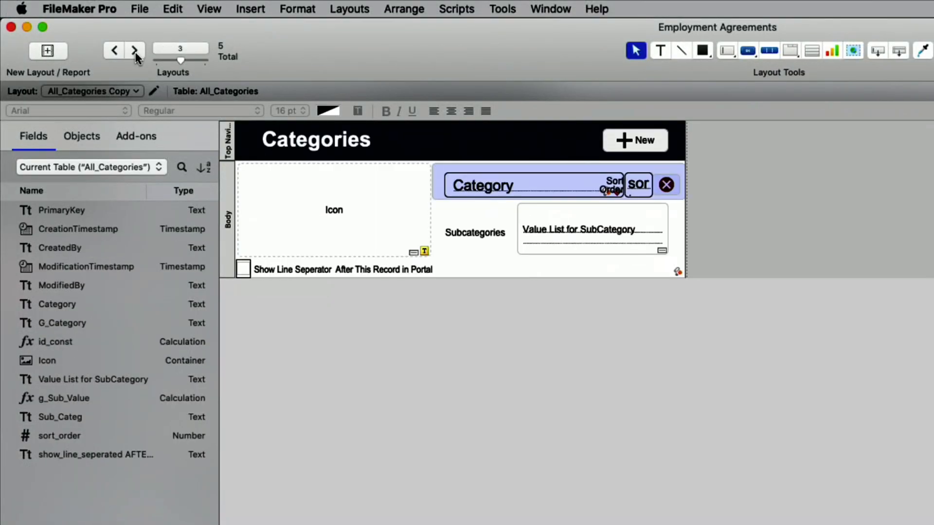
pyautogui.click(135, 51)
pyautogui.click(135, 53)
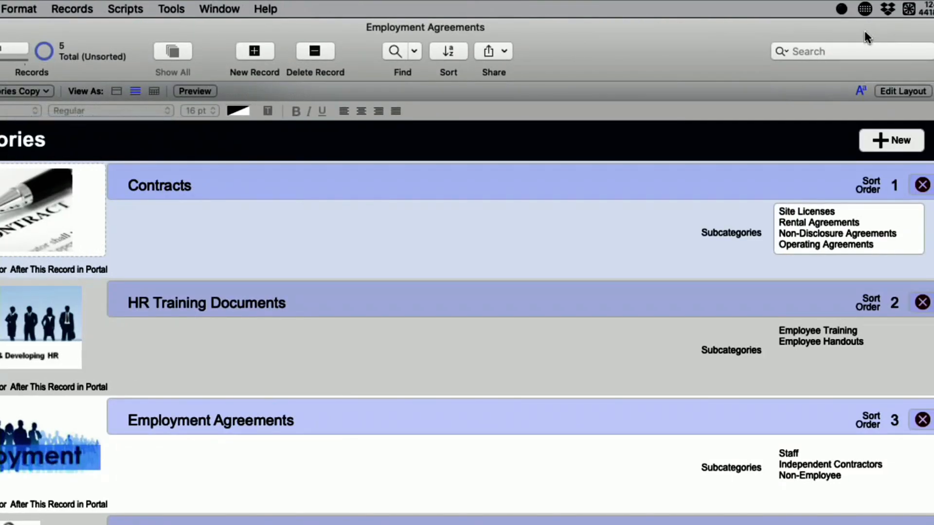
pyautogui.moveTo(865, 31); pyautogui.dragTo(653, 285)
# Play Twitch_Closing_Credits.mov from Broadcast Files full screen in QuickTime Player.
pyautogui.click(737, 181)
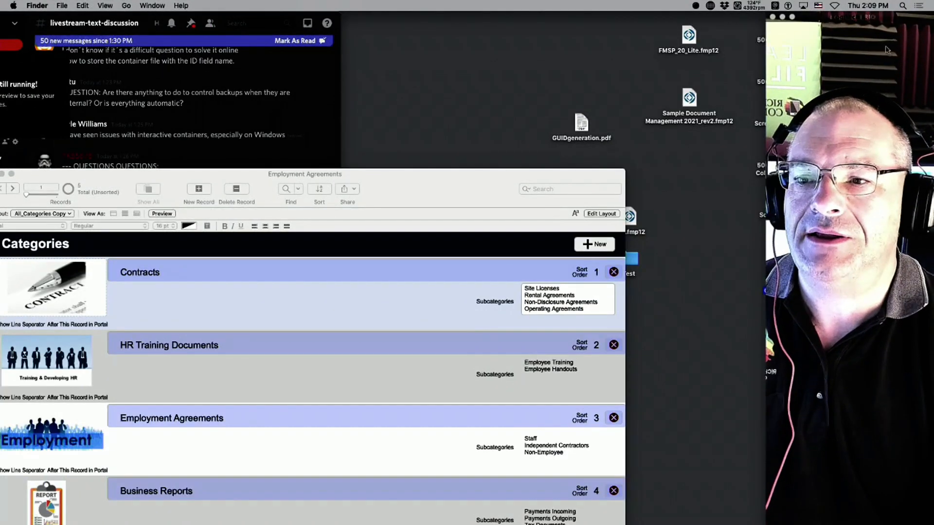
pyautogui.moveTo(854, 17); pyautogui.dragTo(549, 24)
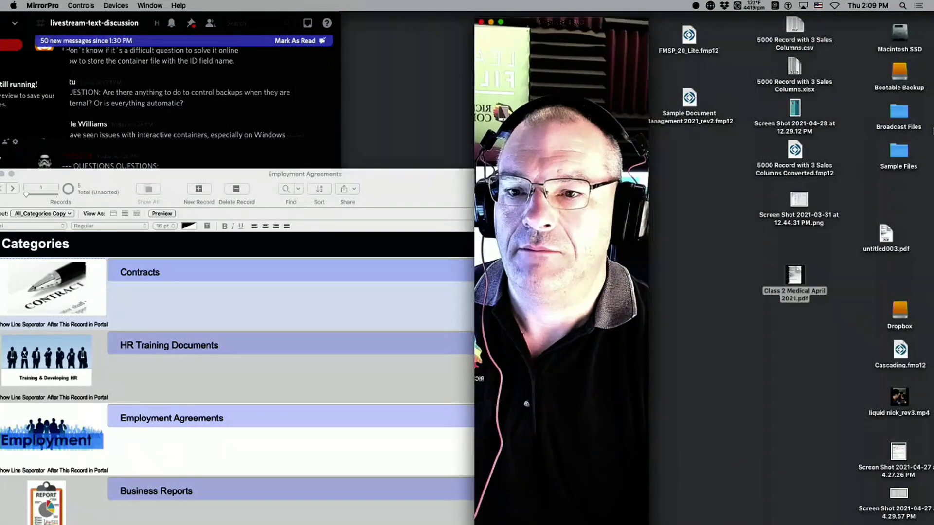
pyautogui.doubleClick(894, 117)
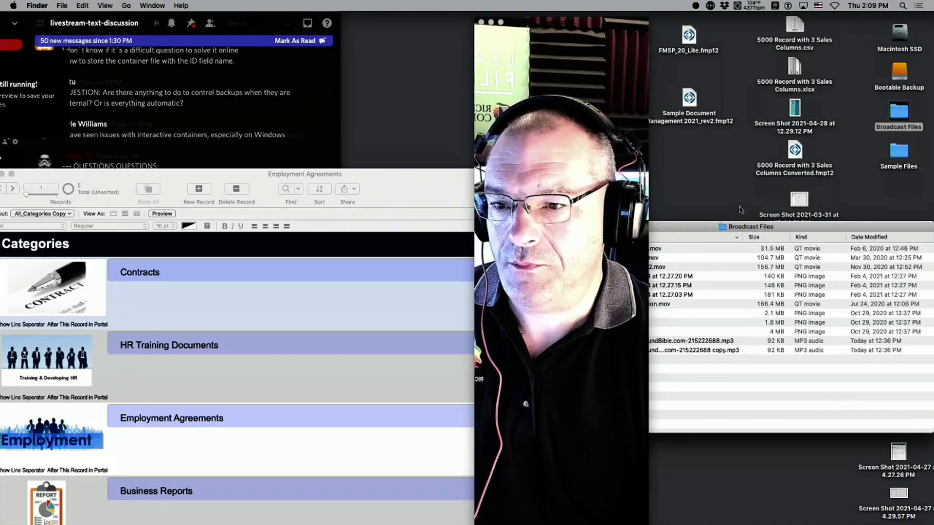
pyautogui.moveTo(740, 227); pyautogui.dragTo(842, 207)
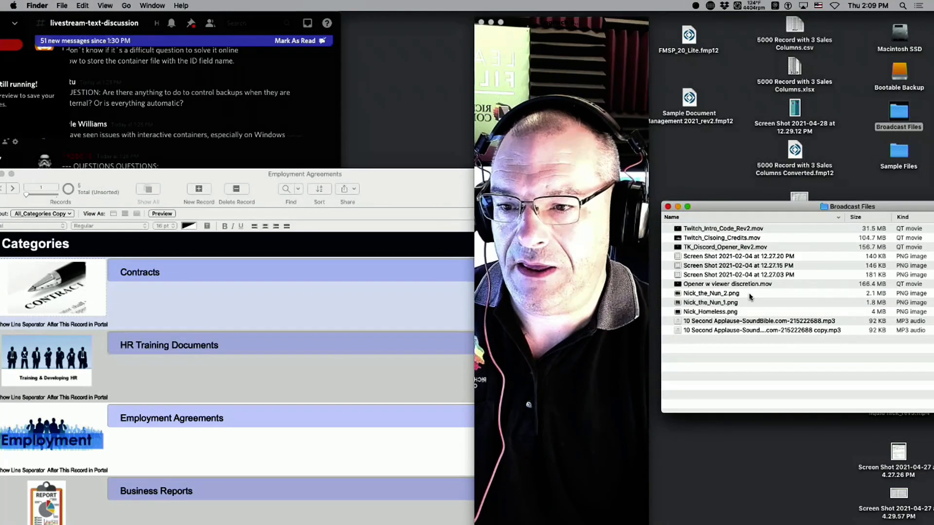
pyautogui.doubleClick(726, 238)
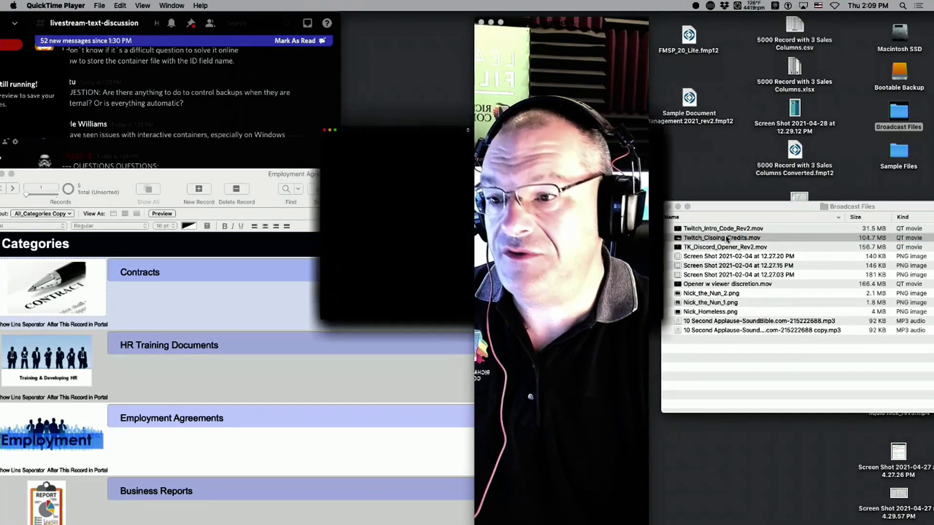
pyautogui.press('ctrl+super+f')
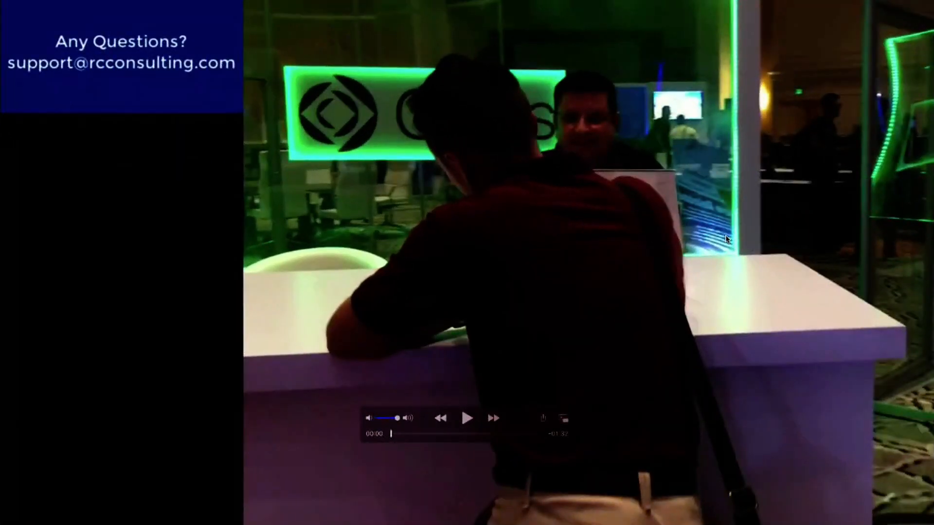